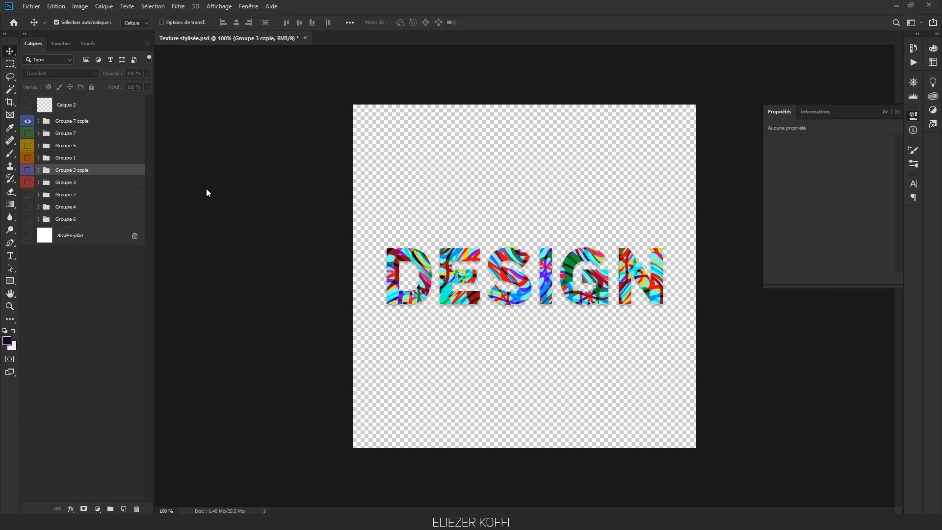
- Compare the DESIGN text textures of Groupe 7 copie and Groupe 7 by switching their visibility on and off
{"action": "left_click", "coordinate": [28, 122]}
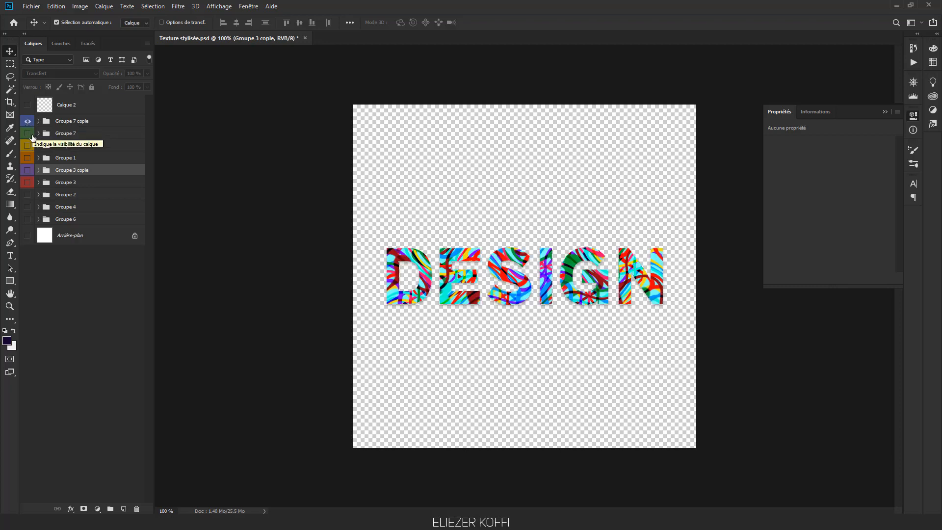
{"action": "left_click", "coordinate": [28, 123]}
{"action": "left_click", "coordinate": [27, 133]}
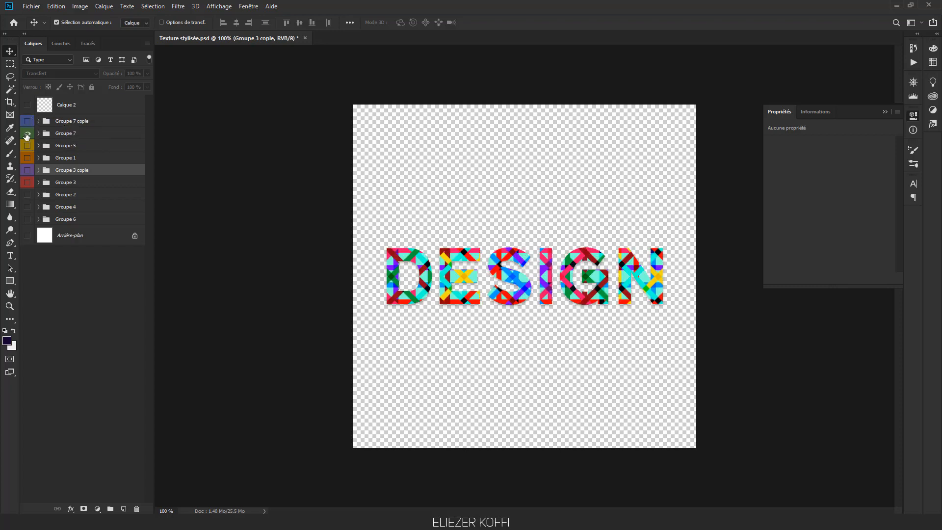
{"action": "left_click", "coordinate": [28, 122]}
{"action": "left_click", "coordinate": [27, 133]}
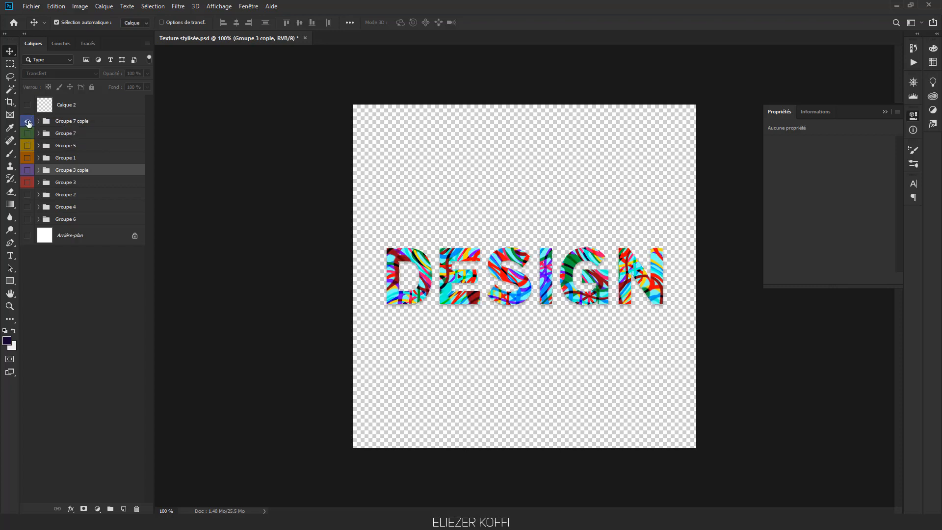
{"action": "left_click", "coordinate": [27, 123]}
{"action": "left_click", "coordinate": [27, 122]}
{"action": "left_click", "coordinate": [27, 123]}
{"action": "left_click", "coordinate": [27, 122]}
{"action": "left_click", "coordinate": [27, 123]}
{"action": "left_click", "coordinate": [27, 122]}
{"action": "left_click", "coordinate": [27, 123]}
- Preview the DESIGN textures in Groupe 7, Groupe 5, Groupe 1, Groupe 3 copie and Groupe 3 one at a time
{"action": "left_click", "coordinate": [28, 133]}
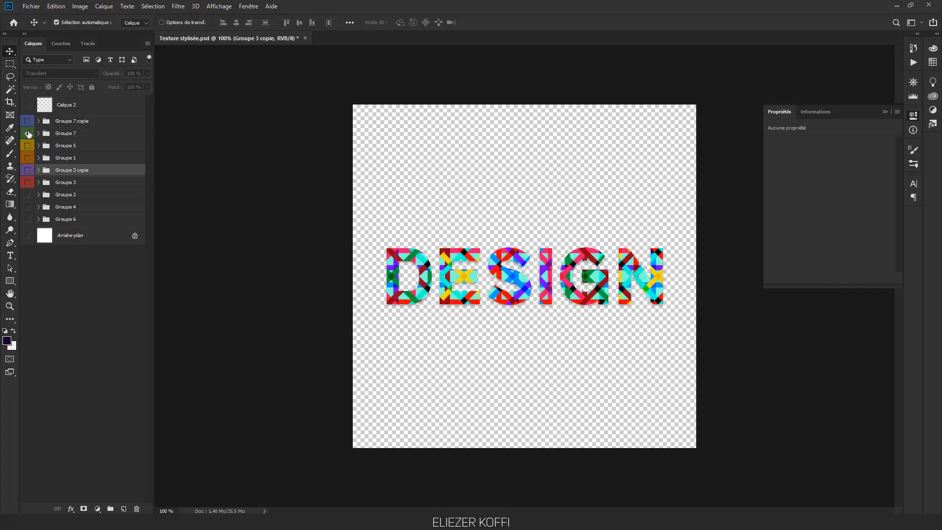
{"action": "left_click", "coordinate": [27, 133]}
{"action": "left_click", "coordinate": [27, 146]}
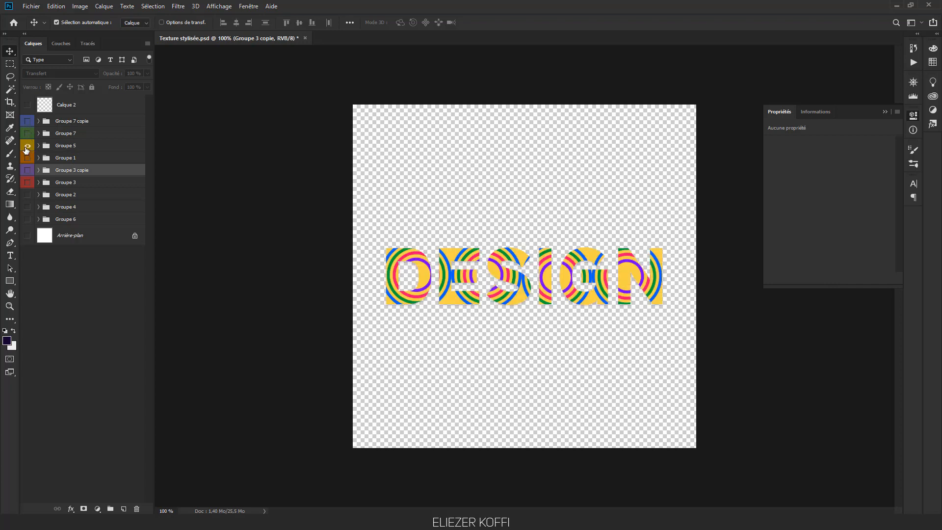
{"action": "left_click", "coordinate": [27, 148]}
{"action": "left_click", "coordinate": [27, 157]}
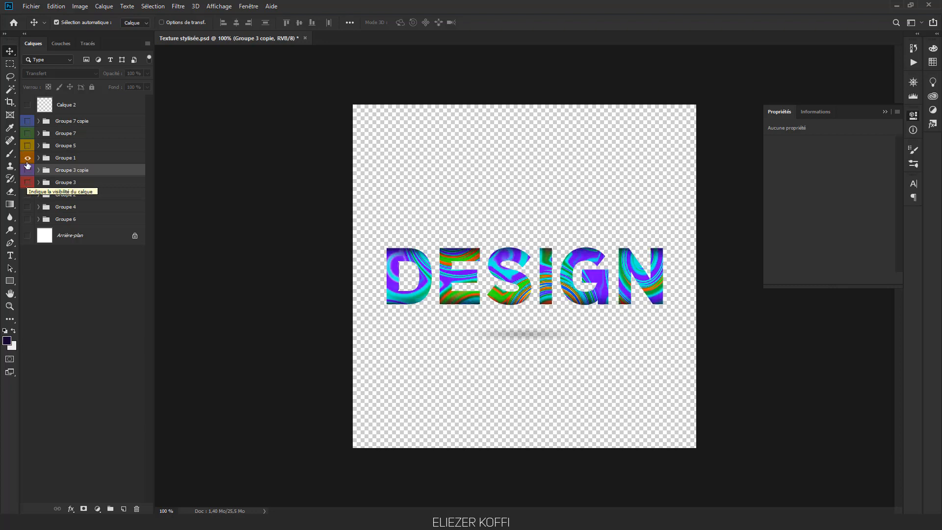
{"action": "left_click", "coordinate": [27, 157]}
{"action": "left_click", "coordinate": [27, 170]}
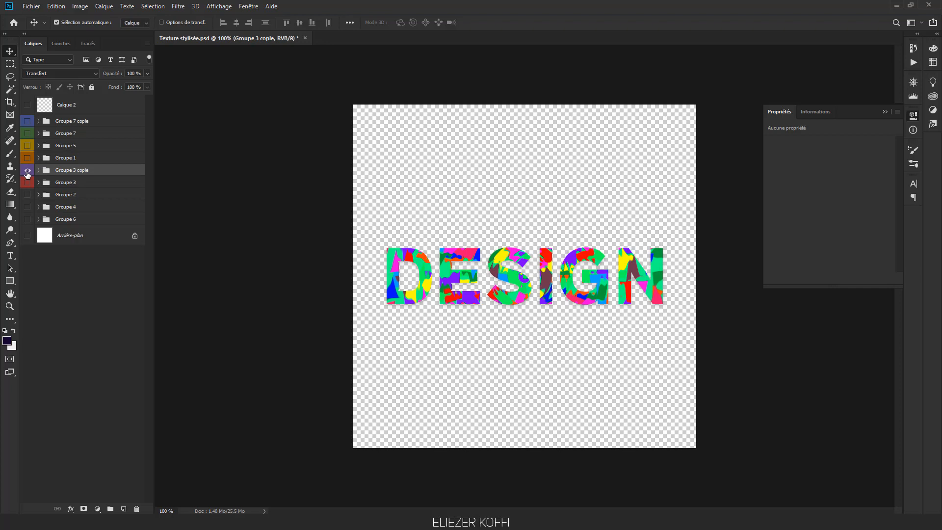
{"action": "left_click", "coordinate": [27, 170]}
{"action": "left_click", "coordinate": [28, 183]}
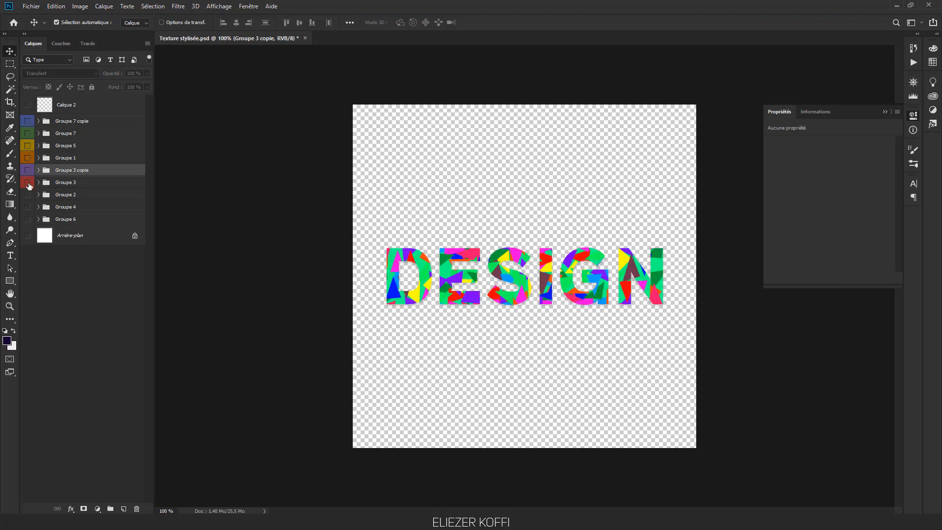
{"action": "left_click", "coordinate": [27, 183]}
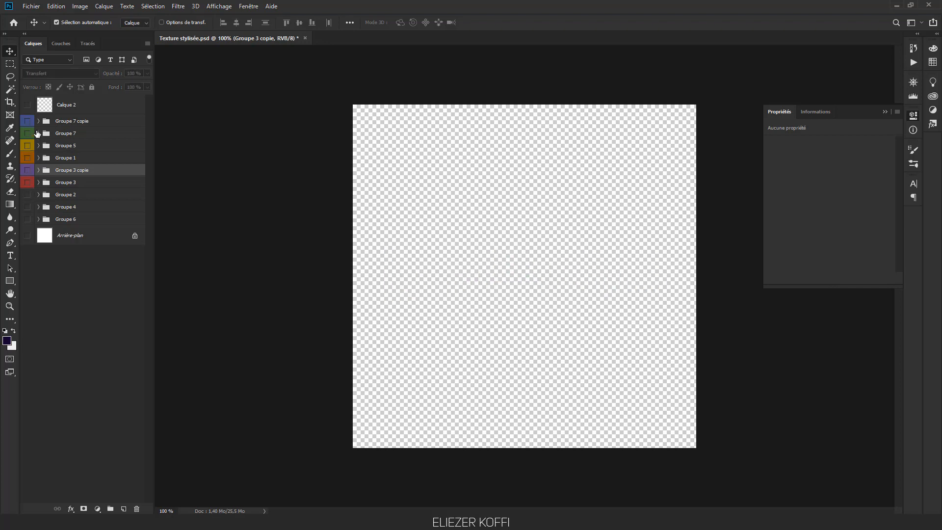
{"action": "left_click", "coordinate": [27, 183]}
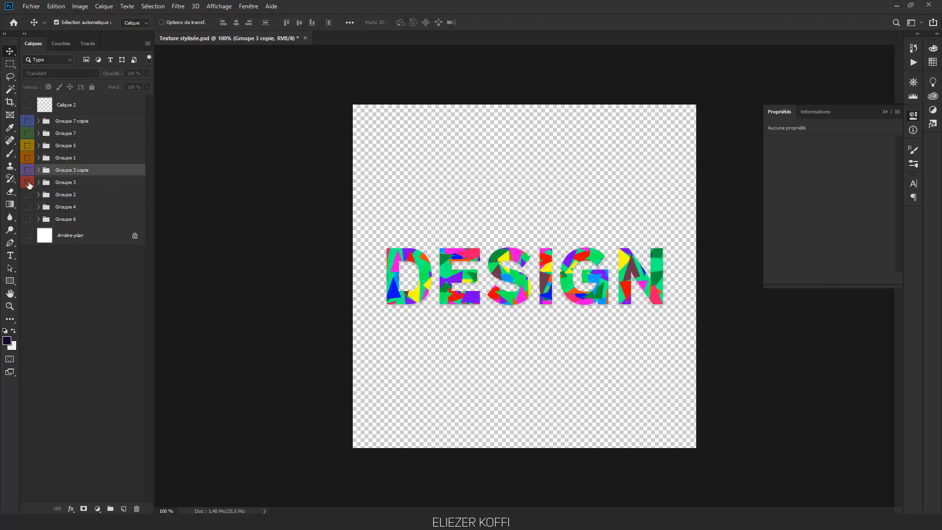
{"action": "left_click", "coordinate": [28, 183]}
- Show the white Arrière-plan layer and activate the Pen tool
{"action": "left_click", "coordinate": [28, 235]}
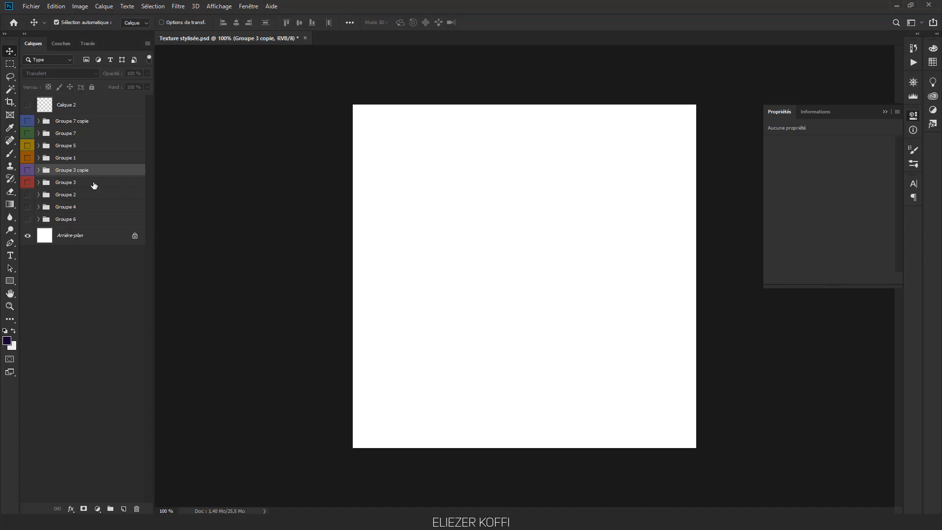
{"action": "left_click", "coordinate": [11, 242]}
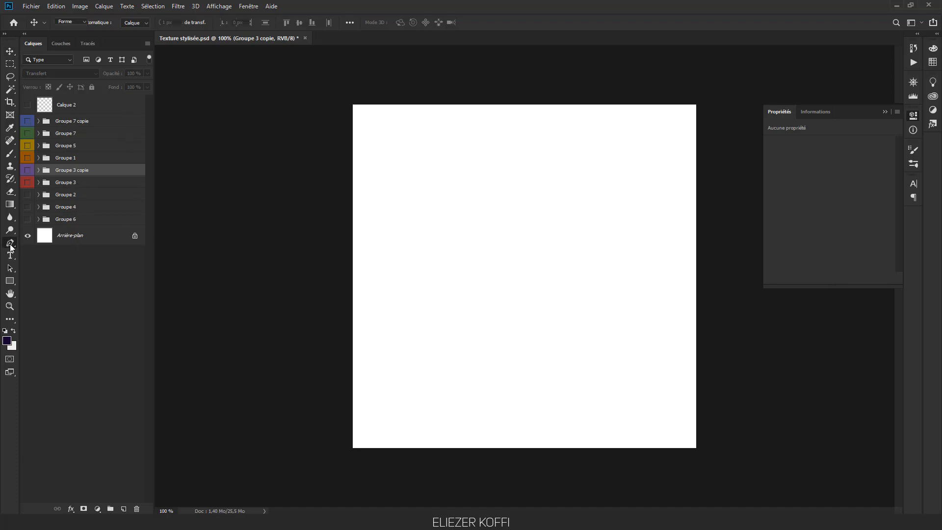
- Inspect the texture in Groupe 3 by releasing and recreating the clipping mask of Groupe 2 copie, and hide the group again
{"action": "left_click", "coordinate": [27, 182]}
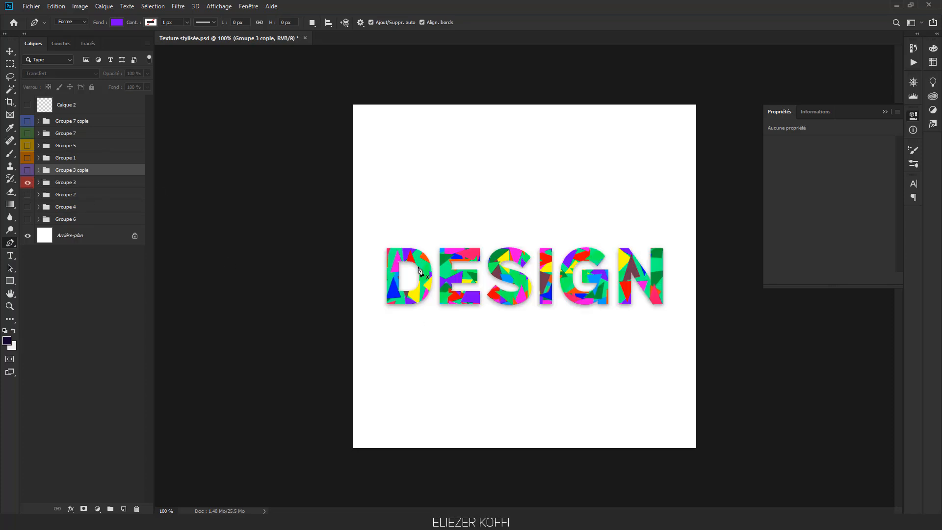
{"action": "left_click", "coordinate": [39, 183]}
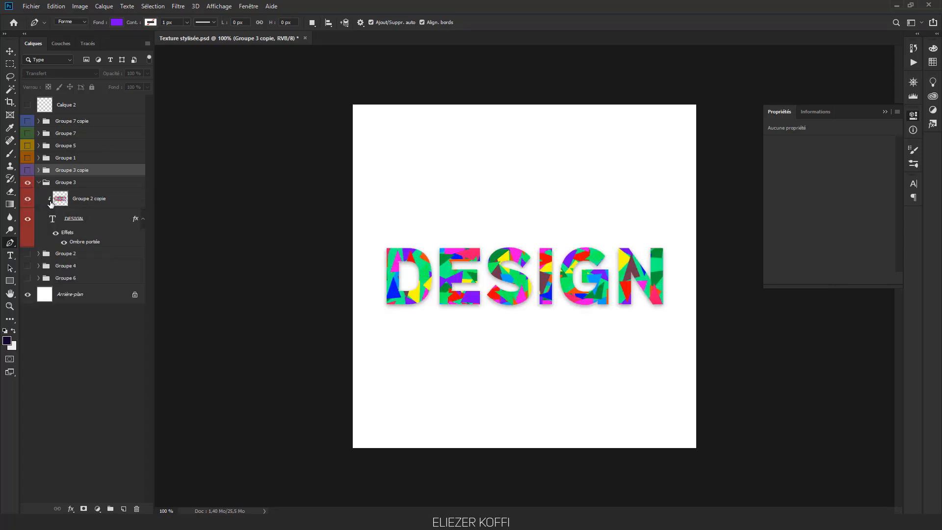
{"action": "right_click", "coordinate": [91, 203]}
{"action": "left_click", "coordinate": [137, 289]}
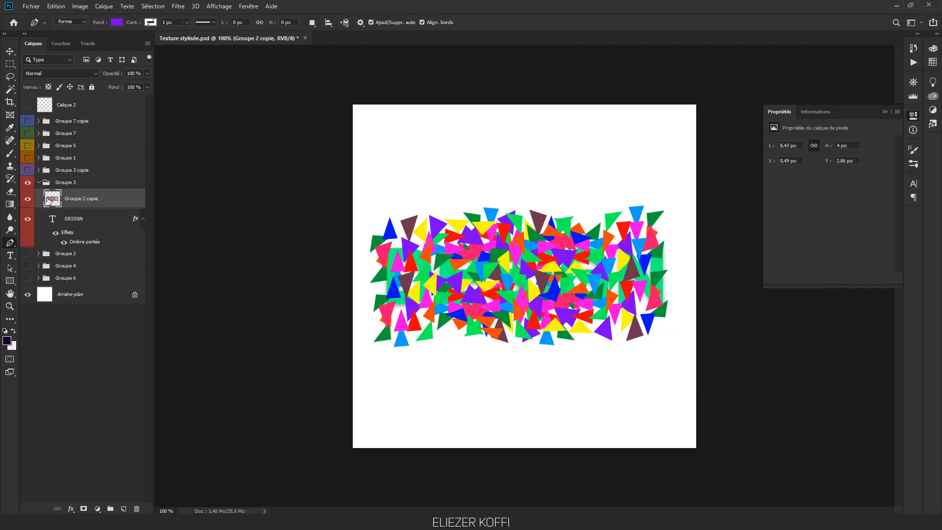
{"action": "right_click", "coordinate": [43, 203]}
{"action": "left_click", "coordinate": [124, 290]}
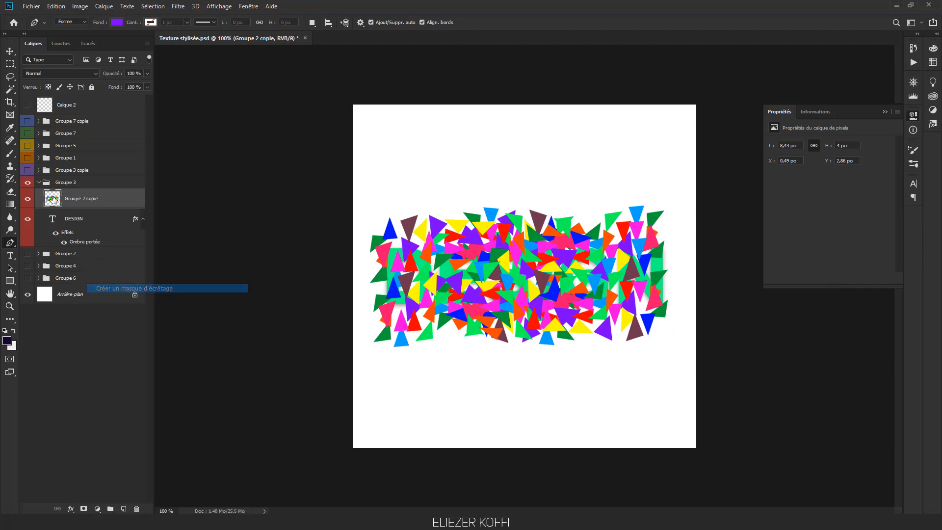
{"action": "left_click", "coordinate": [38, 182]}
{"action": "left_click", "coordinate": [27, 182]}
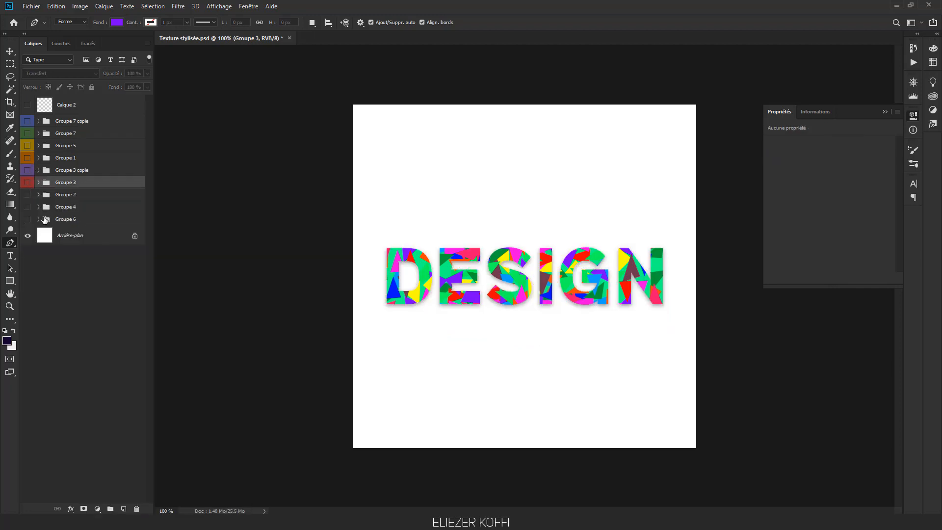
- Above Groupe 6, draw a purple triangle shape about 58 by 26 px in the upper-left part of the canvas with the Pen tool
{"action": "left_click", "coordinate": [77, 222]}
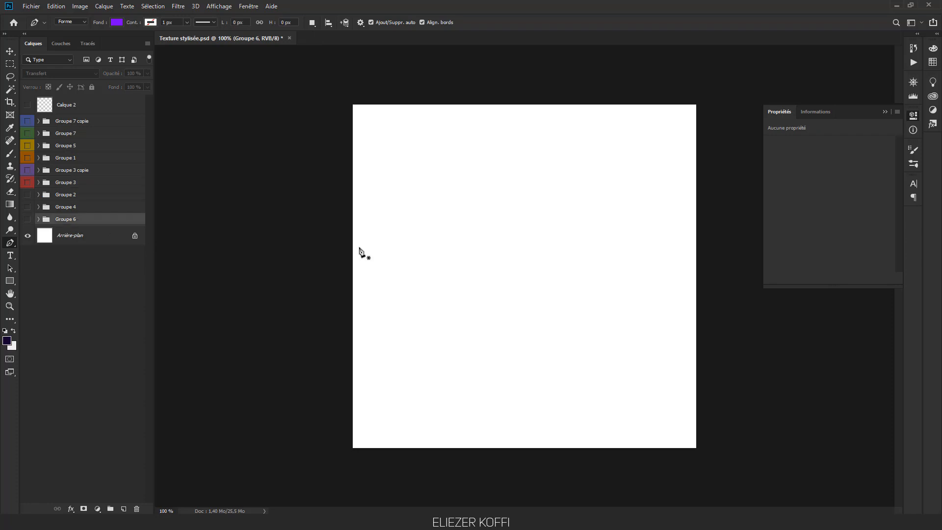
{"action": "left_click", "coordinate": [435, 202]}
{"action": "left_click", "coordinate": [424, 214]}
{"action": "left_click", "coordinate": [452, 214]}
{"action": "left_click", "coordinate": [434, 202]}
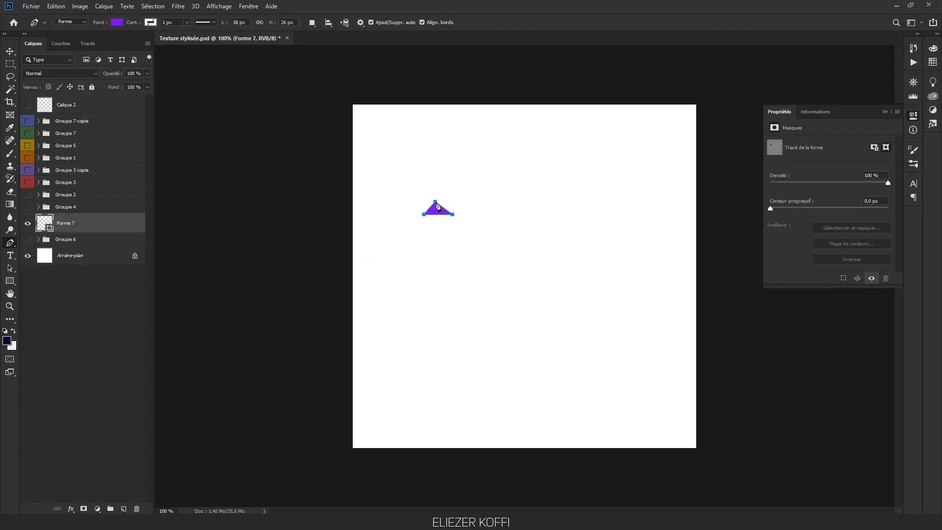
- Draw a second triangle about 45 by 46 px to the right of the purple one and fill it red
{"action": "left_click", "coordinate": [474, 205]}
{"action": "left_click", "coordinate": [457, 227]}
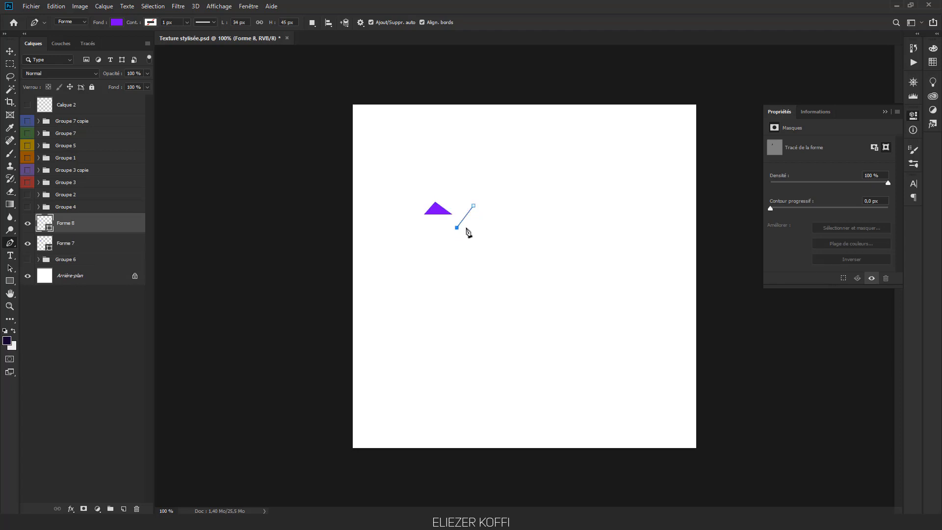
{"action": "left_click", "coordinate": [478, 228]}
{"action": "left_click", "coordinate": [473, 205]}
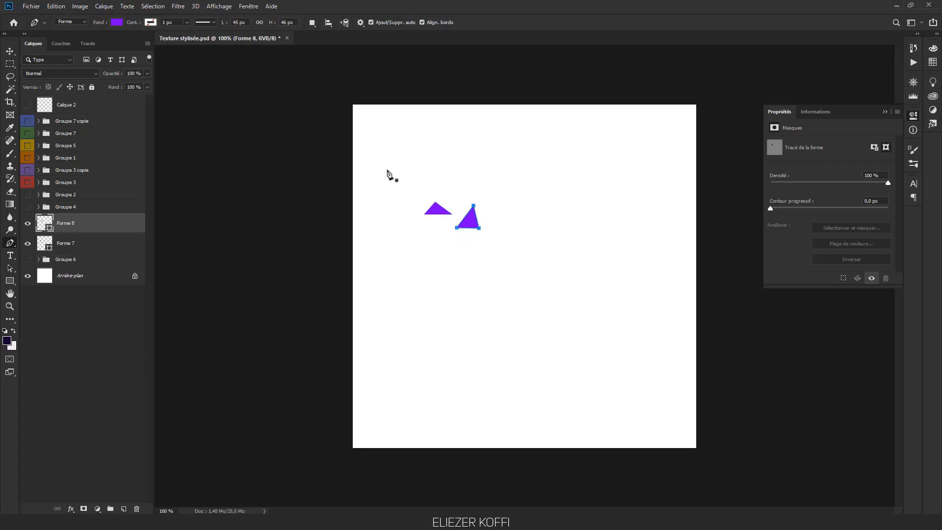
{"action": "left_click", "coordinate": [117, 22]}
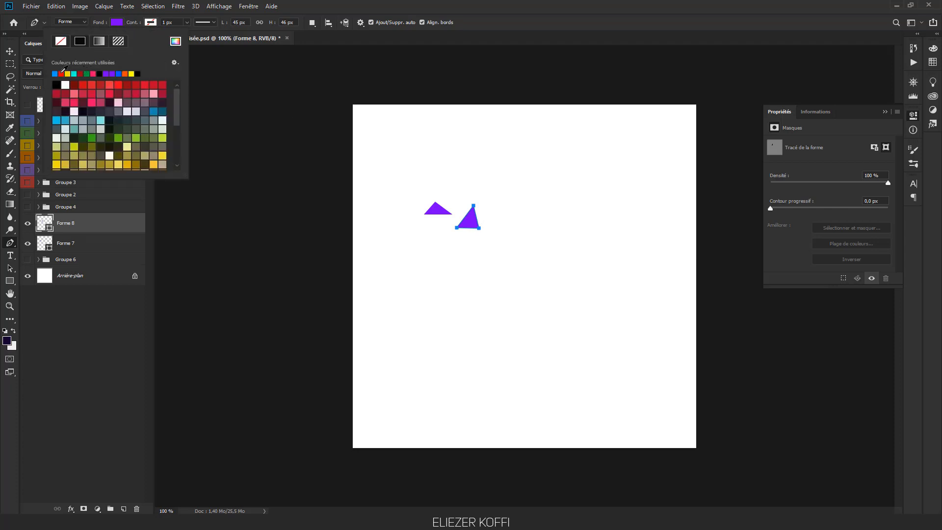
{"action": "left_click", "coordinate": [61, 74]}
- Draw a triangle about 45 by 37 px below the purple one and fill it blue
{"action": "left_click", "coordinate": [415, 242]}
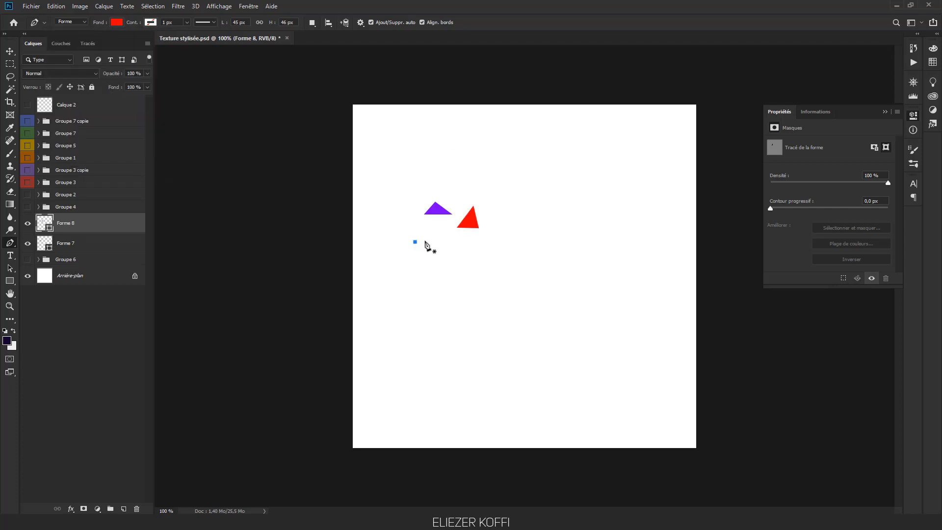
{"action": "left_click", "coordinate": [436, 248]}
{"action": "left_click", "coordinate": [436, 229]}
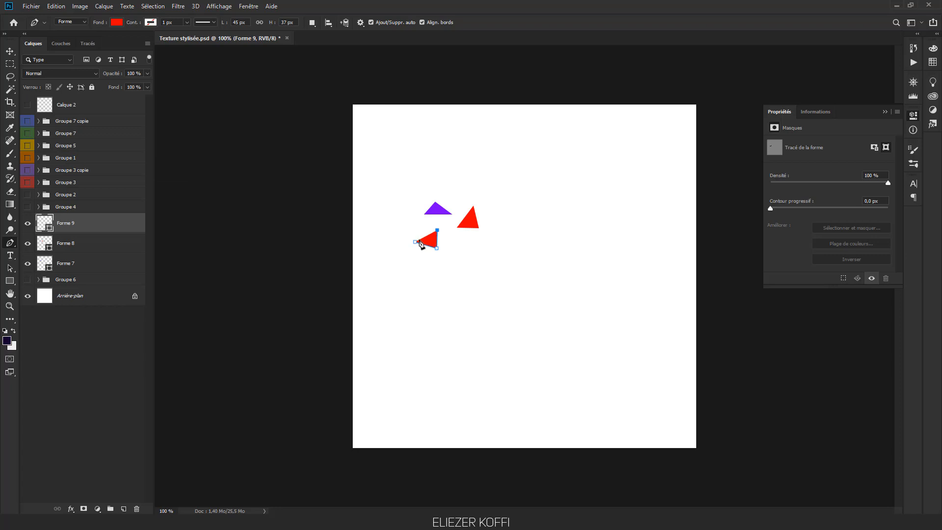
{"action": "left_click", "coordinate": [415, 242]}
{"action": "left_click", "coordinate": [117, 22]}
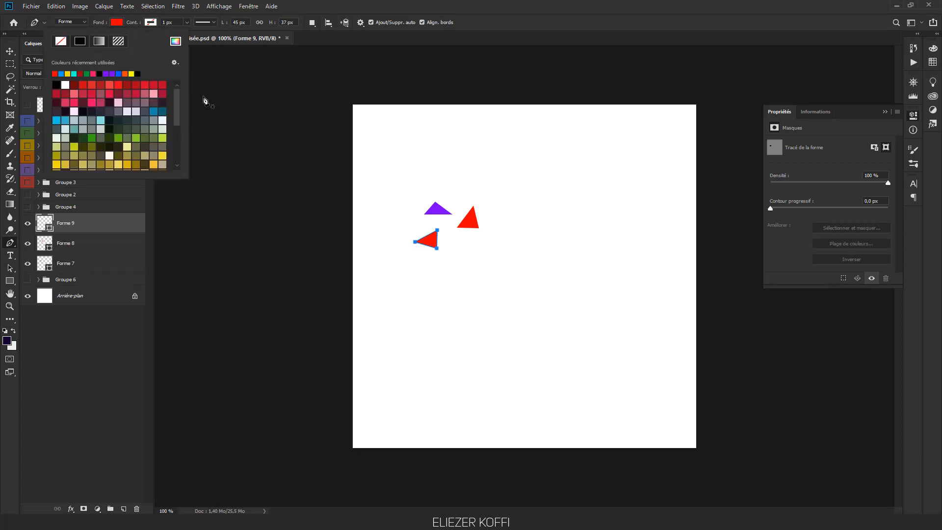
{"action": "left_click", "coordinate": [119, 73]}
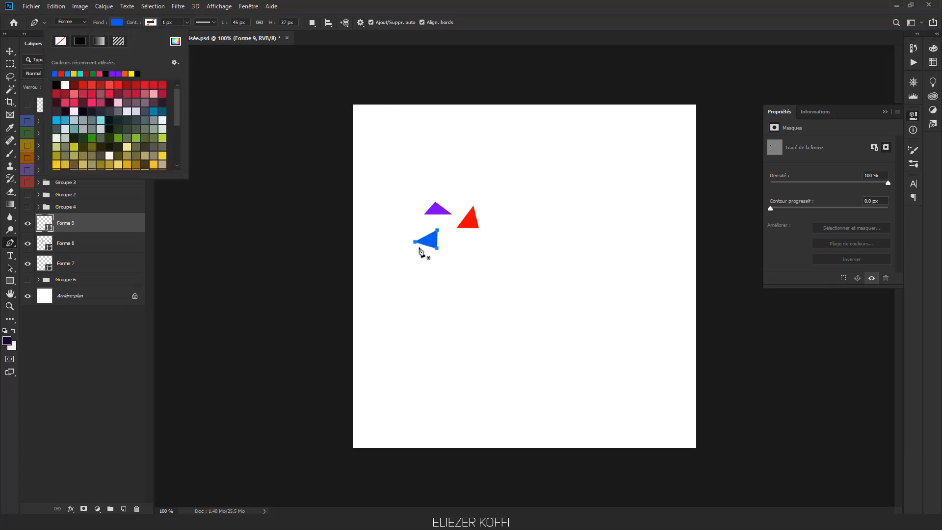
- Draw a triangle about 58 by 36 px below the red one and fill it yellow
{"action": "left_click", "coordinate": [456, 243]}
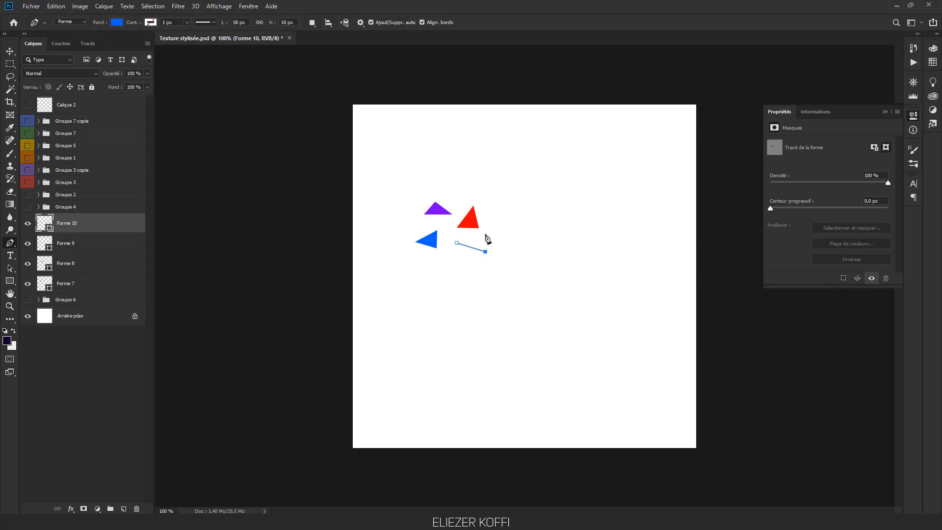
{"action": "left_click", "coordinate": [485, 232]}
{"action": "left_click", "coordinate": [457, 243]}
{"action": "left_click", "coordinate": [117, 23]}
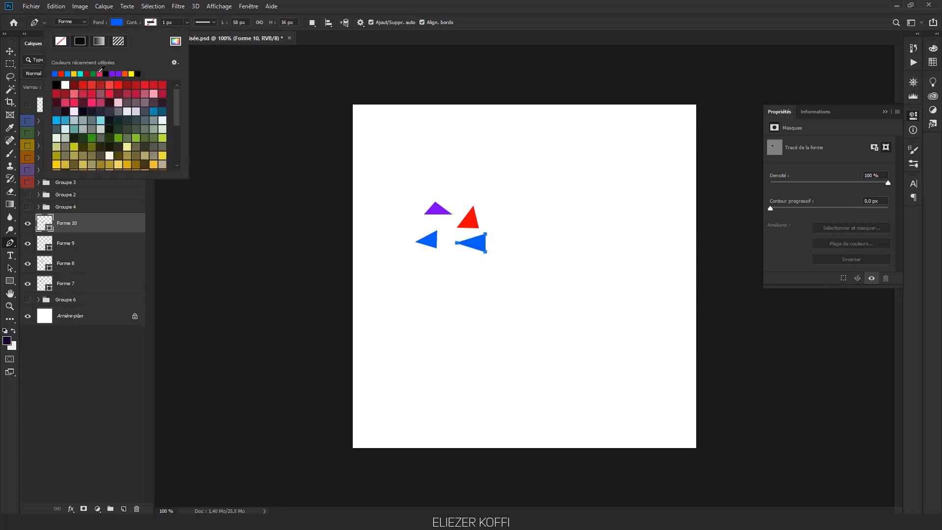
{"action": "left_click", "coordinate": [132, 73]}
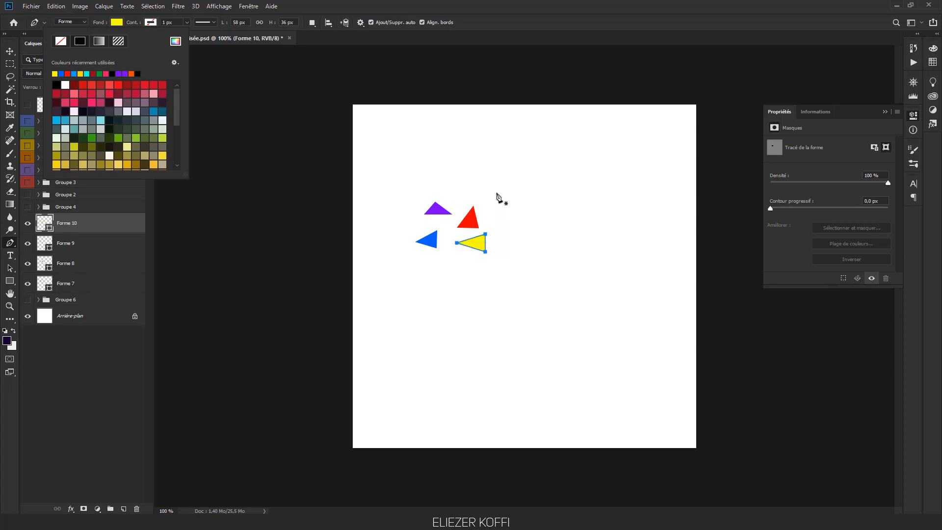
- Draw a triangle about 70 by 45 px above the red one and fill it light blue
{"action": "left_click", "coordinate": [481, 180]}
{"action": "left_click", "coordinate": [481, 180]}
{"action": "left_click", "coordinate": [456, 193]}
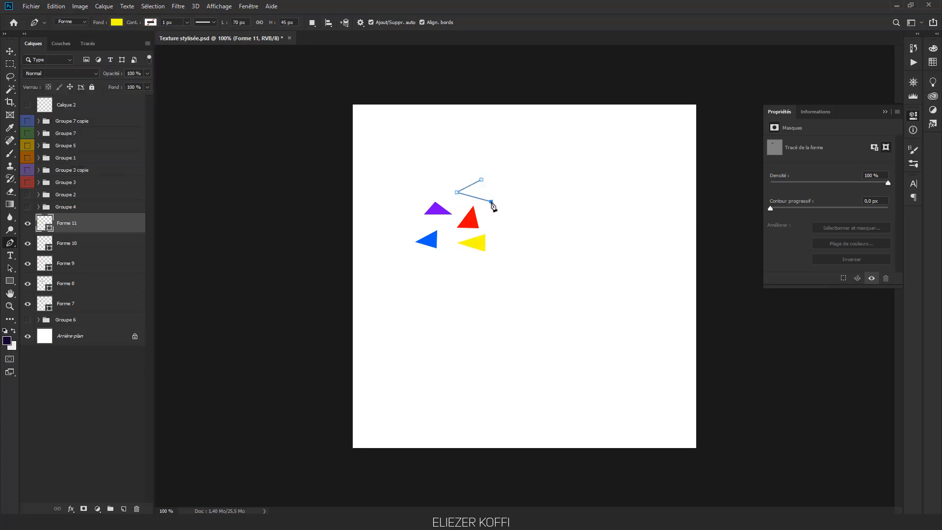
{"action": "left_click", "coordinate": [491, 201]}
{"action": "left_click", "coordinate": [116, 22]}
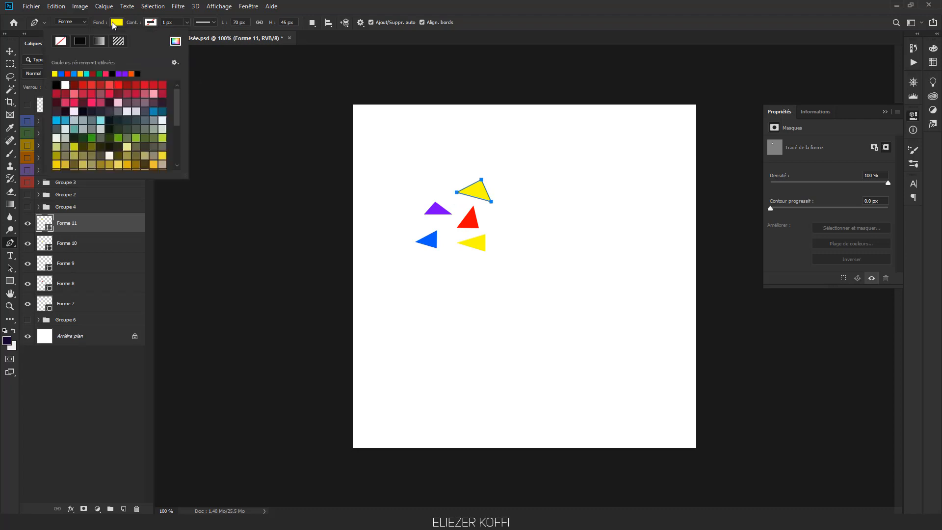
{"action": "left_click", "coordinate": [77, 74]}
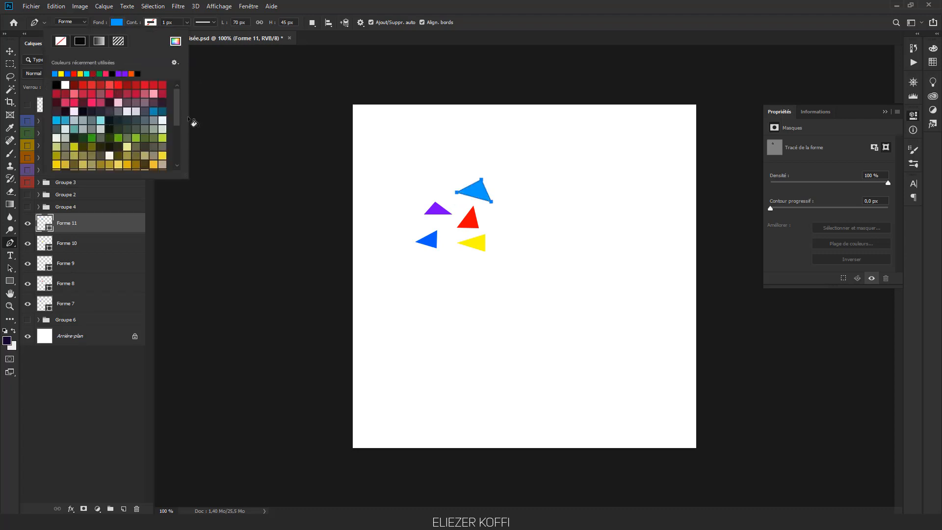
- Draw a triangle about 63 by 38 px to the right of the red one and fill it dark red
{"action": "left_click", "coordinate": [495, 220]}
{"action": "left_click", "coordinate": [495, 220]}
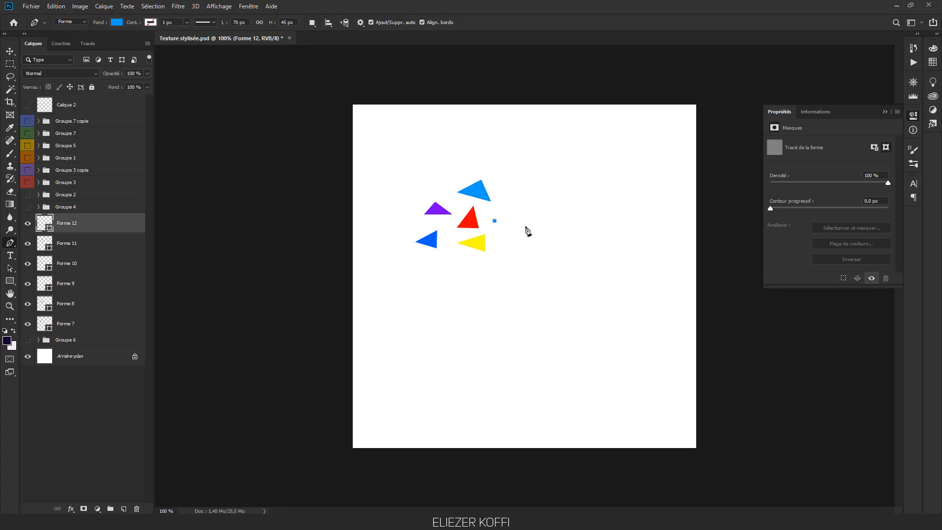
{"action": "left_click", "coordinate": [525, 226]}
{"action": "left_click", "coordinate": [516, 239]}
{"action": "left_click", "coordinate": [494, 222]}
{"action": "left_click", "coordinate": [116, 22]}
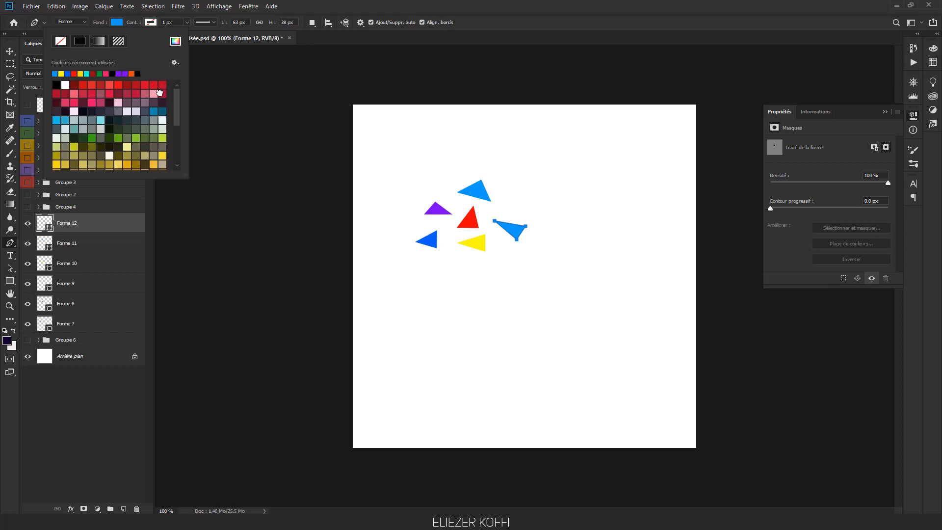
{"action": "left_click", "coordinate": [159, 94]}
- Draw a triangle about 58 by 40 px above the dark red one and fill it purple
{"action": "left_click", "coordinate": [512, 190]}
{"action": "left_click", "coordinate": [512, 189]}
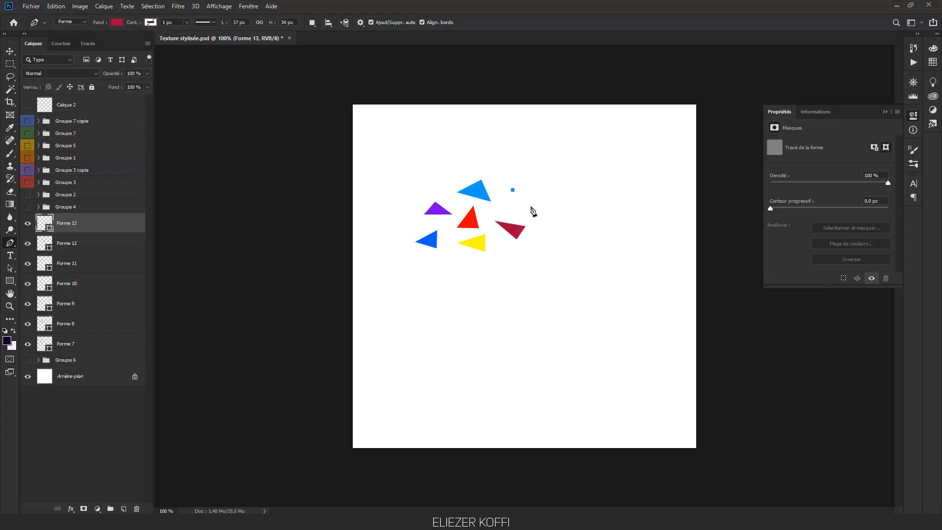
{"action": "left_click", "coordinate": [530, 206]}
{"action": "left_click", "coordinate": [502, 209]}
{"action": "left_click", "coordinate": [512, 190]}
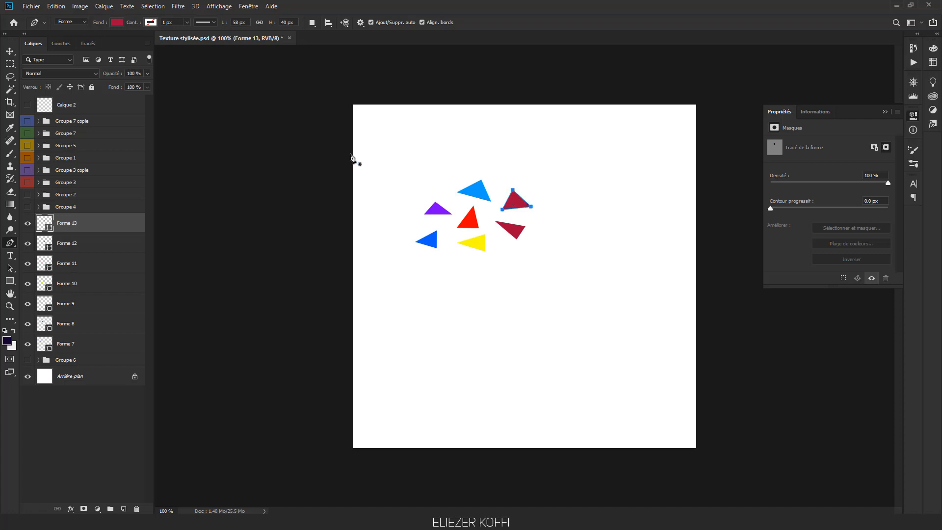
{"action": "left_click", "coordinate": [116, 22]}
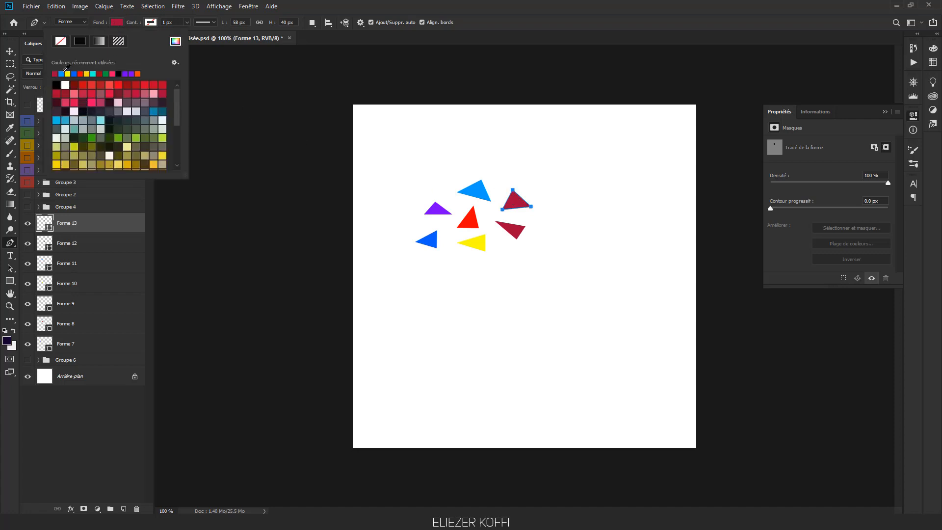
{"action": "left_click", "coordinate": [132, 74]}
- Draw a thin triangle about 51 by 19 px below the dark red one and fill it dark green
{"action": "left_click", "coordinate": [506, 263]}
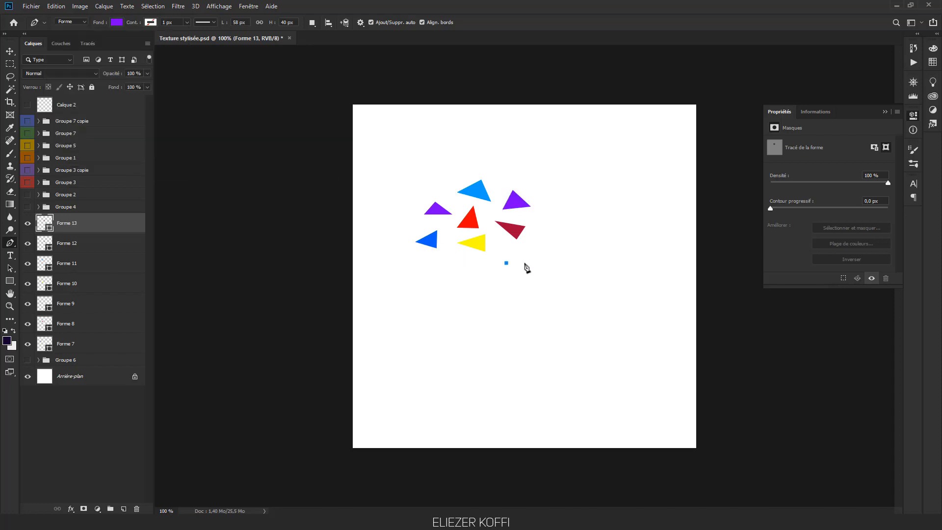
{"action": "left_click", "coordinate": [532, 263]}
{"action": "left_click", "coordinate": [511, 272]}
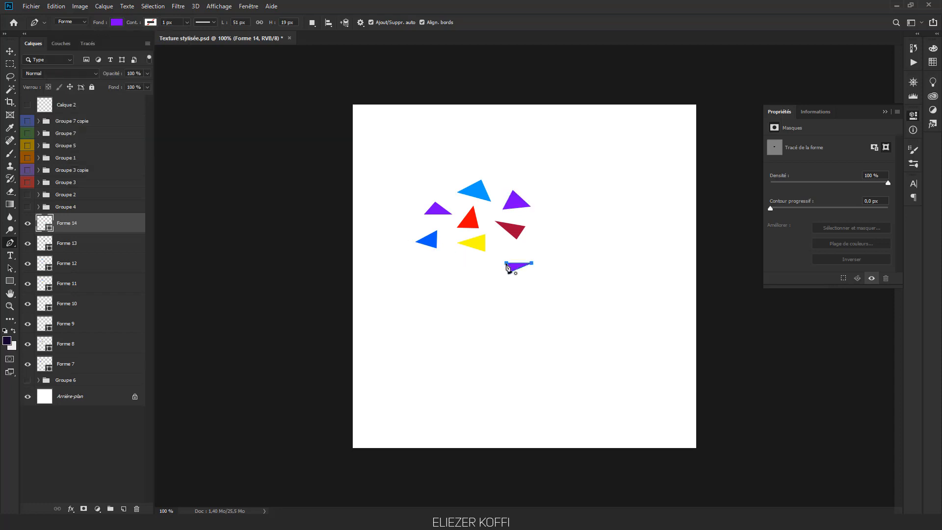
{"action": "left_click", "coordinate": [116, 23]}
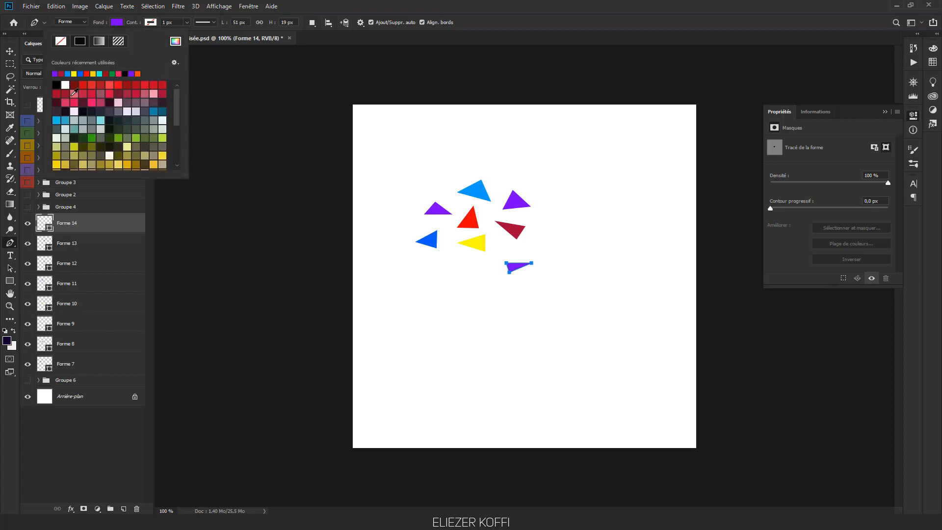
{"action": "left_click", "coordinate": [113, 74]}
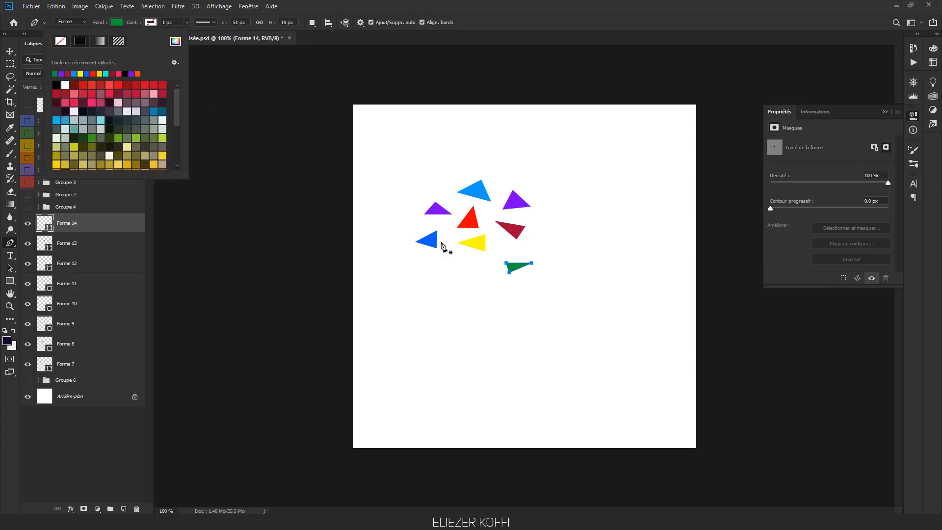
- Draw a triangle about 71 by 34 px below the yellow one and fill it turquoise
{"action": "left_click", "coordinate": [452, 269]}
{"action": "left_click", "coordinate": [487, 269]}
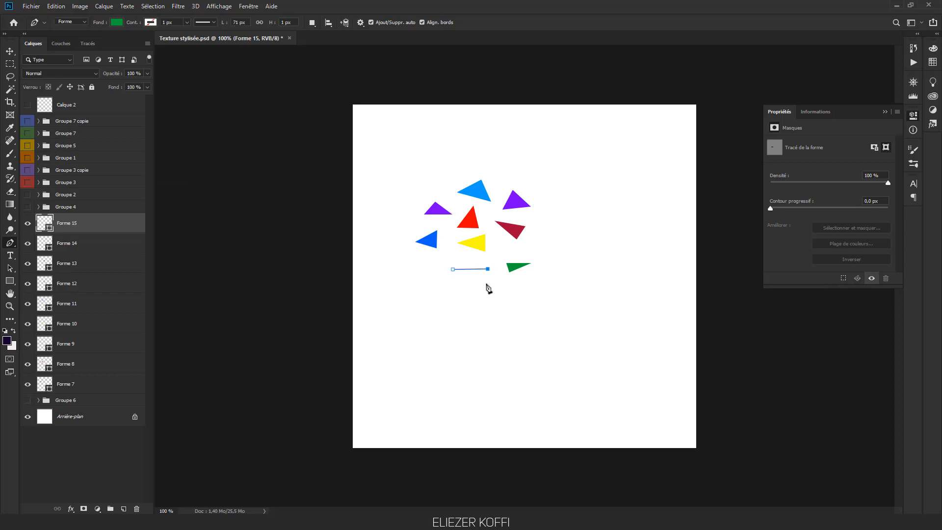
{"action": "left_click", "coordinate": [486, 286]}
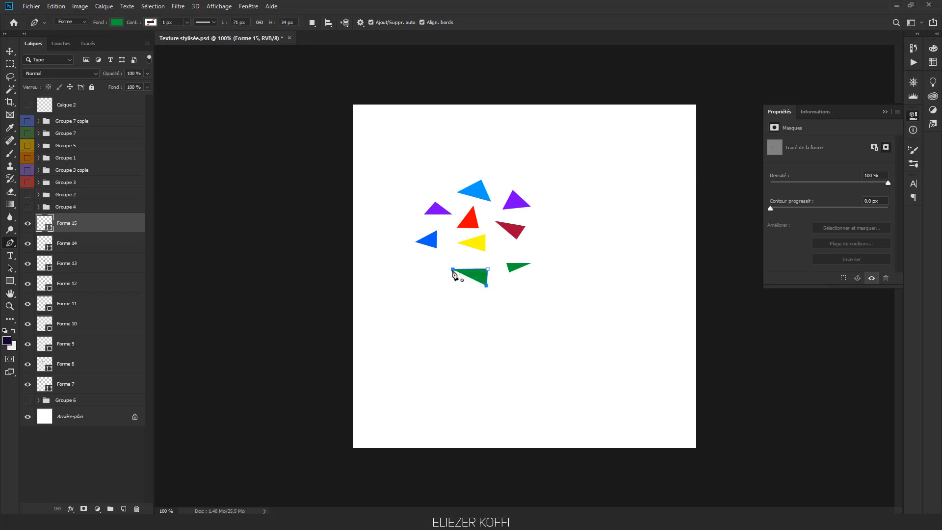
{"action": "left_click", "coordinate": [452, 269]}
{"action": "left_click", "coordinate": [116, 22]}
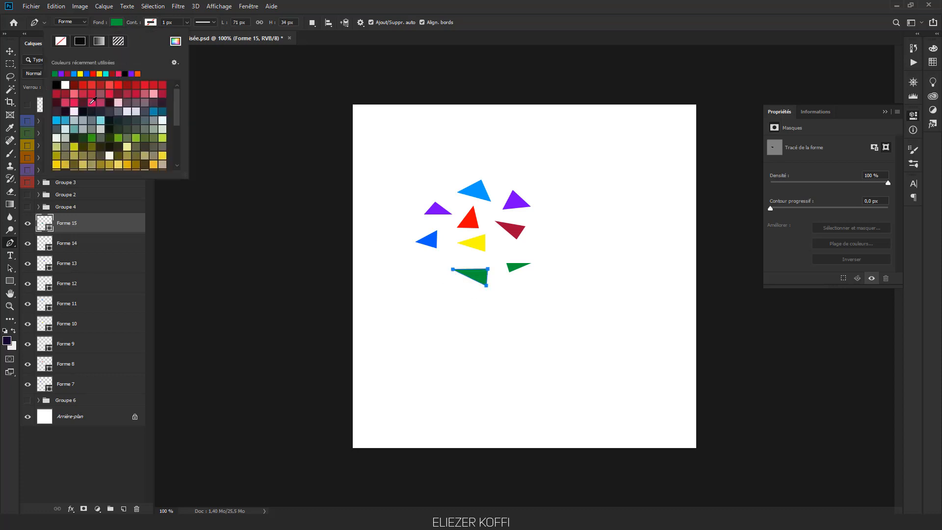
{"action": "left_click", "coordinate": [87, 74]}
{"action": "left_click", "coordinate": [101, 82]}
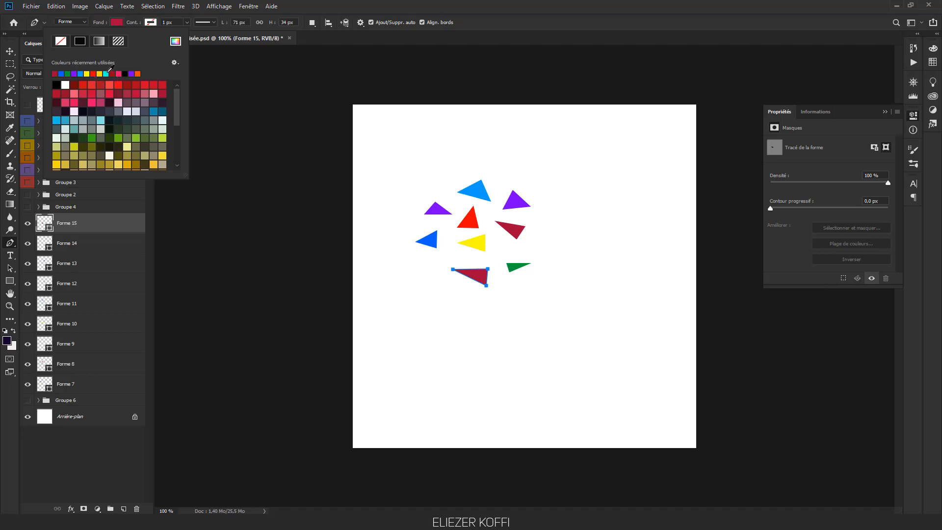
{"action": "left_click", "coordinate": [106, 73]}
{"action": "key", "text": "Return"}
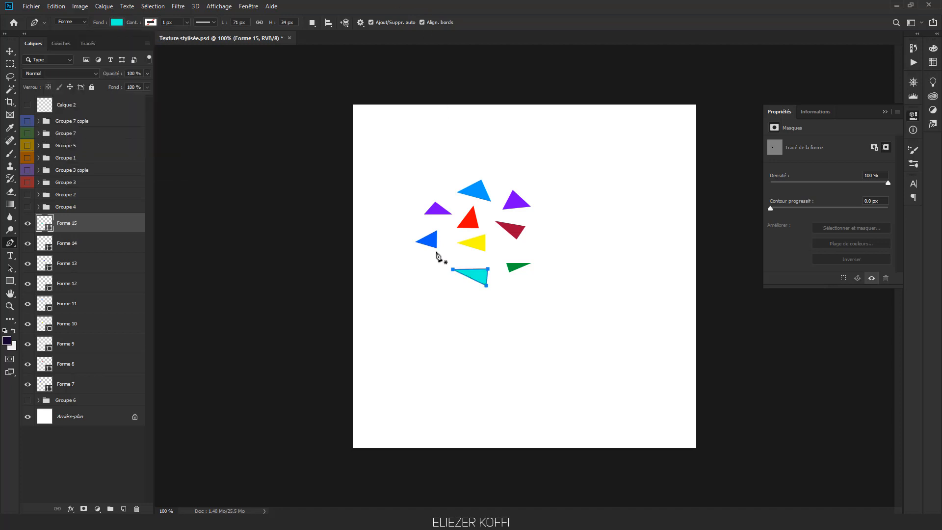
- Draw a triangle about 69 by 48 px to the left of the turquoise one and fill it orange
{"action": "left_click", "coordinate": [403, 267]}
{"action": "left_click", "coordinate": [438, 269]}
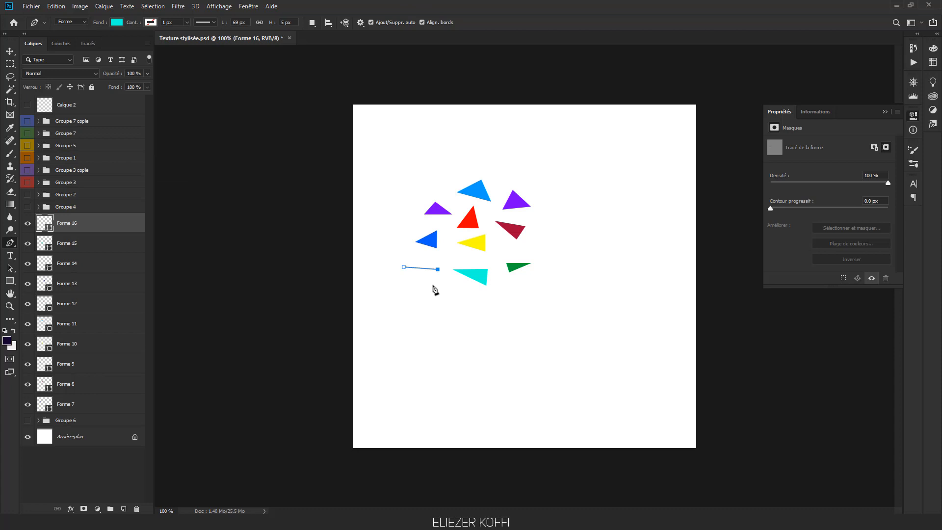
{"action": "left_click", "coordinate": [427, 290]}
{"action": "left_click", "coordinate": [403, 267]}
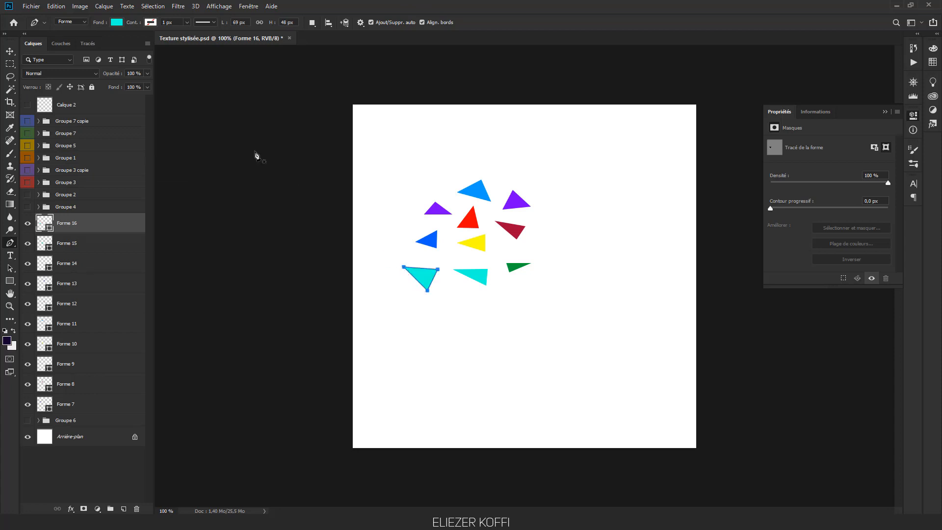
{"action": "left_click", "coordinate": [116, 25]}
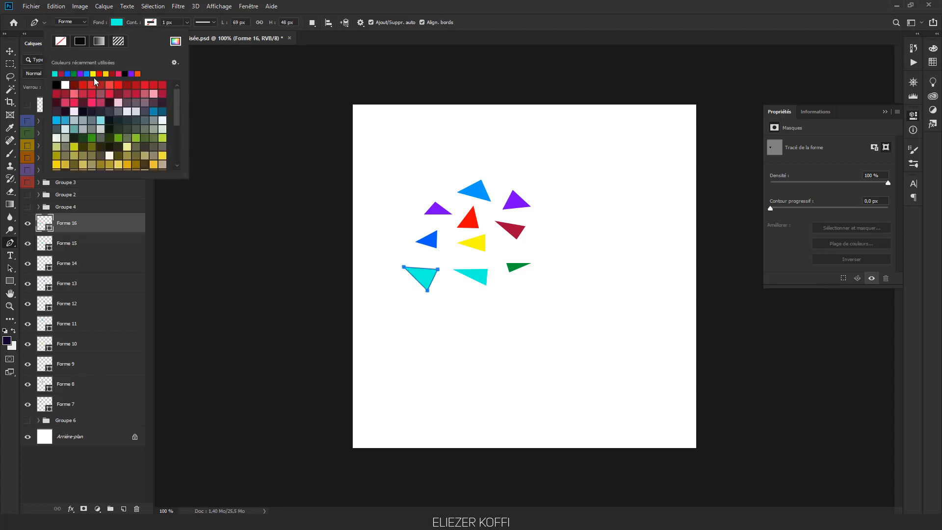
{"action": "left_click", "coordinate": [139, 73]}
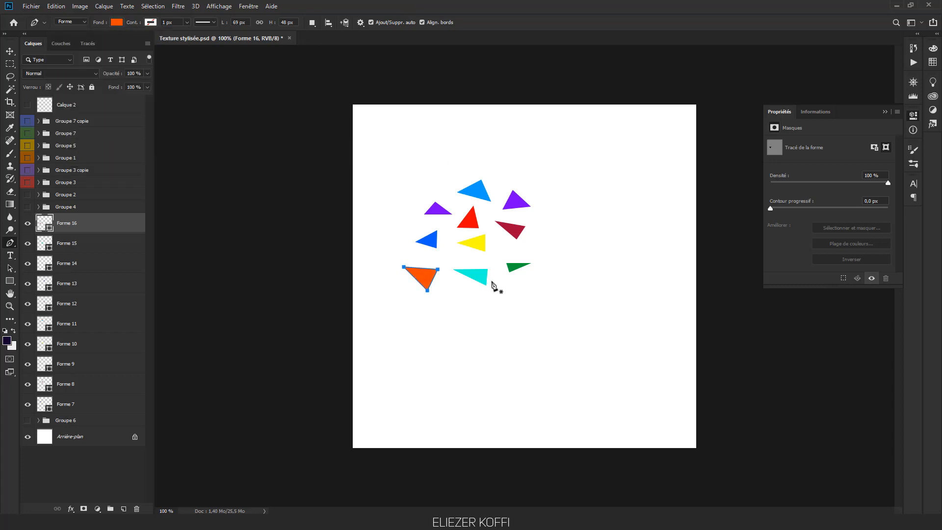
- Draw a triangle about 70 by 37 px below the dark green one and fill it with a custom light green
{"action": "left_click", "coordinate": [510, 295]}
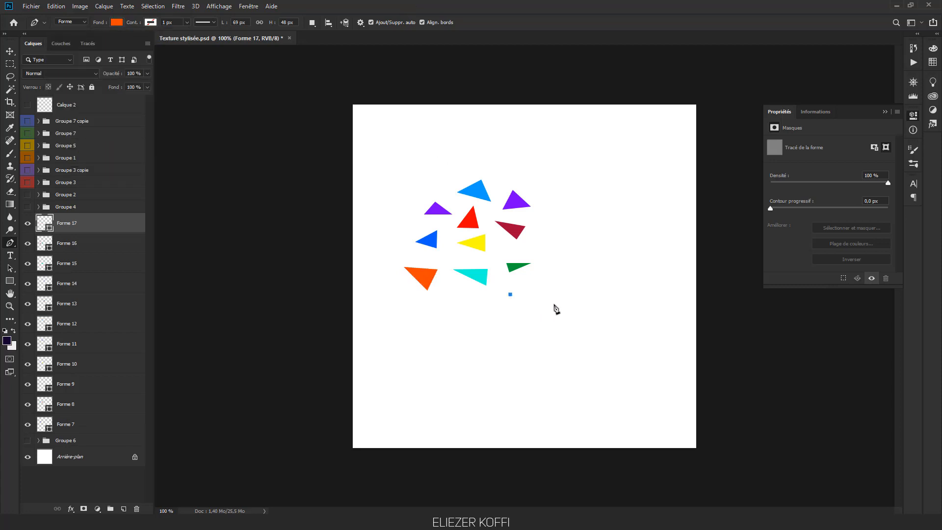
{"action": "left_click", "coordinate": [517, 312]}
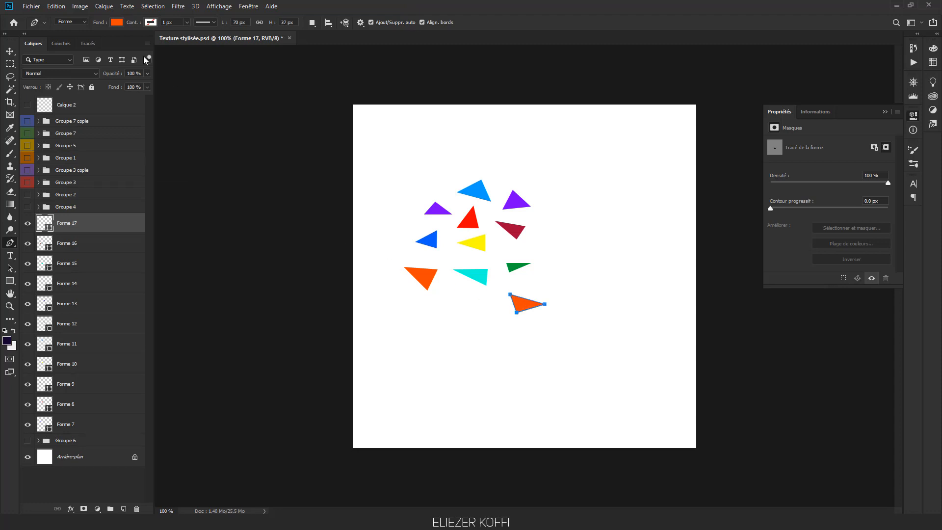
{"action": "left_click", "coordinate": [117, 23]}
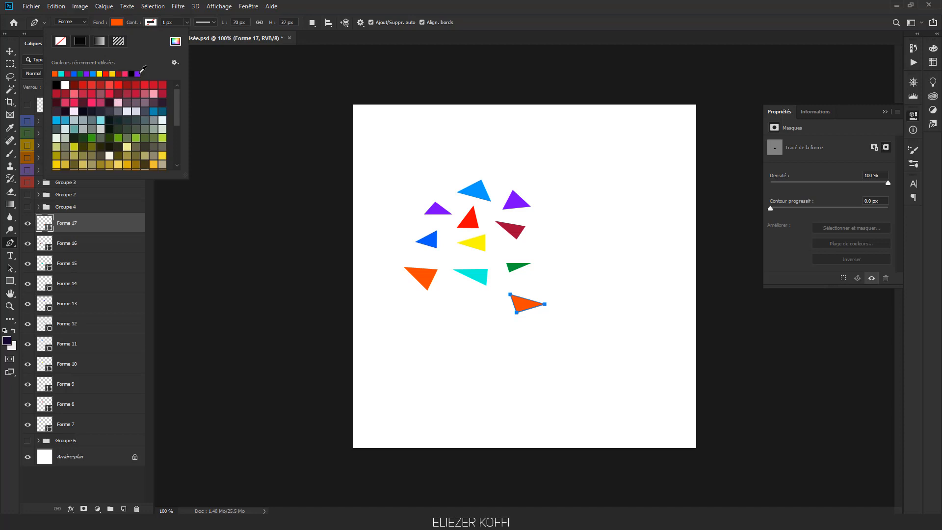
{"action": "left_click", "coordinate": [175, 42]}
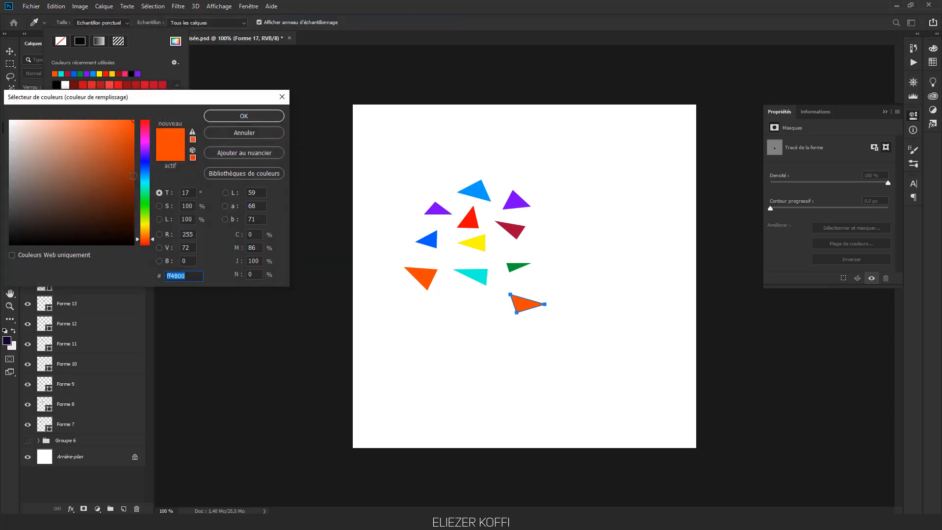
{"action": "left_click", "coordinate": [146, 193]}
{"action": "left_click_drag", "start_coordinate": [115, 159], "coordinate": [108, 107]}
{"action": "left_click", "coordinate": [243, 117]}
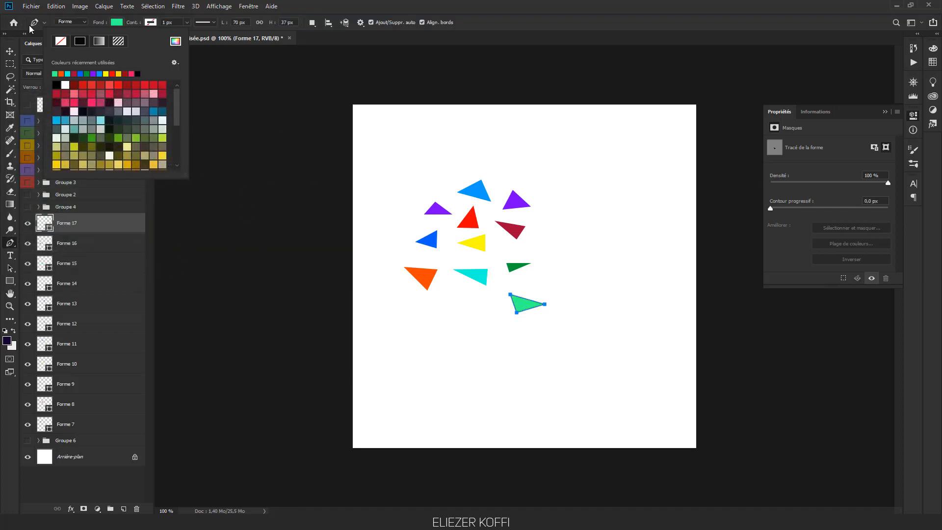
- Duplicate the light green, orange, light blue, yellow and purple triangles into the gaps to form a dense cluster
{"action": "left_click", "coordinate": [10, 51]}
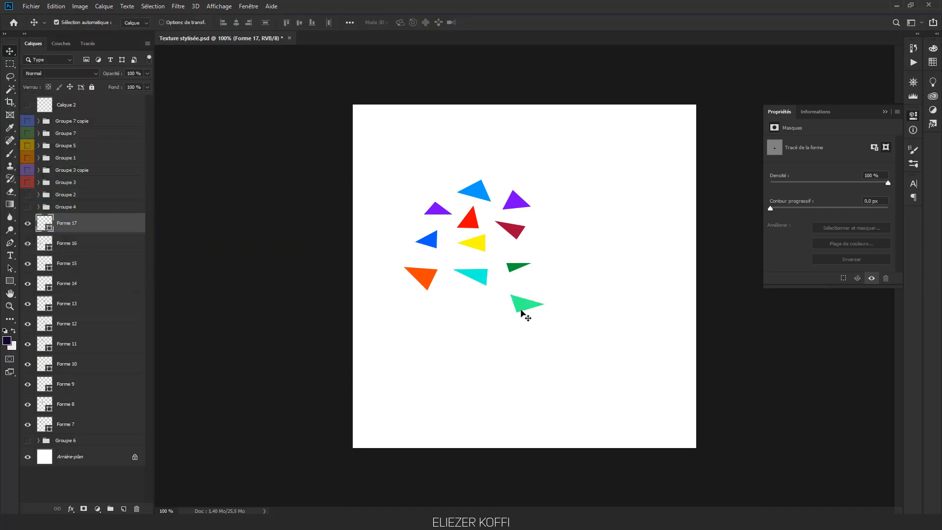
{"action": "left_click_drag", "start_coordinate": [521, 311], "coordinate": [415, 212]}
{"action": "left_click", "coordinate": [436, 211]}
{"action": "left_click_drag", "start_coordinate": [504, 245], "coordinate": [494, 287]}
{"action": "left_click_drag", "start_coordinate": [483, 240], "coordinate": [461, 206]}
{"action": "left_click_drag", "start_coordinate": [461, 206], "coordinate": [475, 266]}
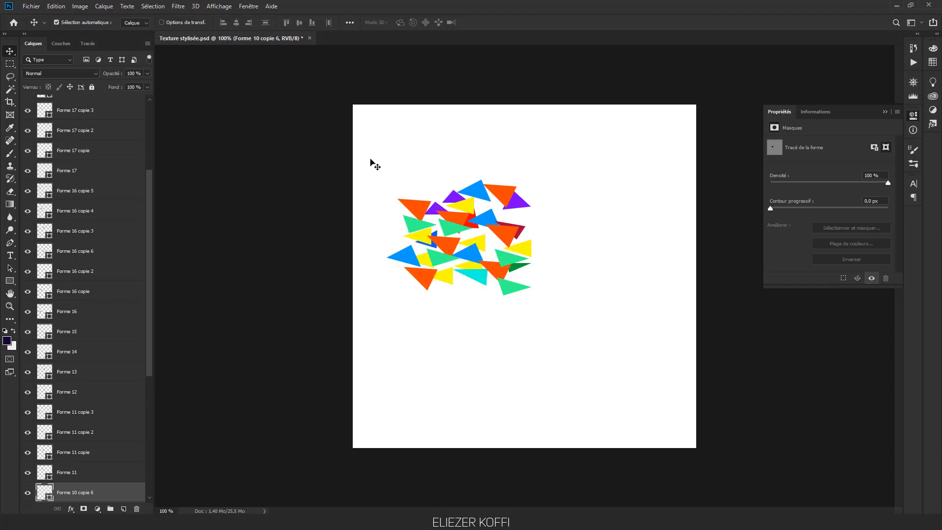
- Duplicate the whole triangle cluster to its right and flip the copy both horizontally and vertically
{"action": "left_click_drag", "start_coordinate": [371, 160], "coordinate": [559, 349]}
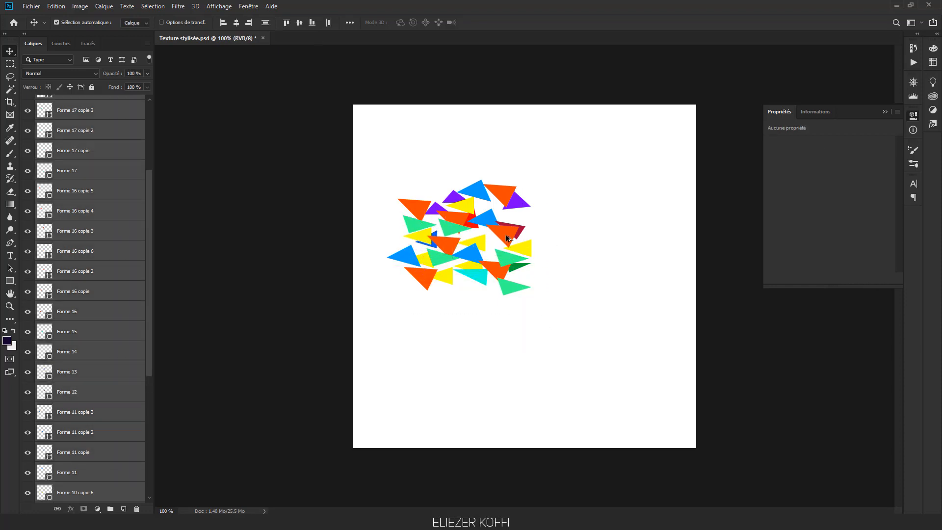
{"action": "left_click_drag", "start_coordinate": [508, 239], "coordinate": [583, 240]}
{"action": "key", "text": "ctrl+t"}
{"action": "right_click", "coordinate": [574, 229]}
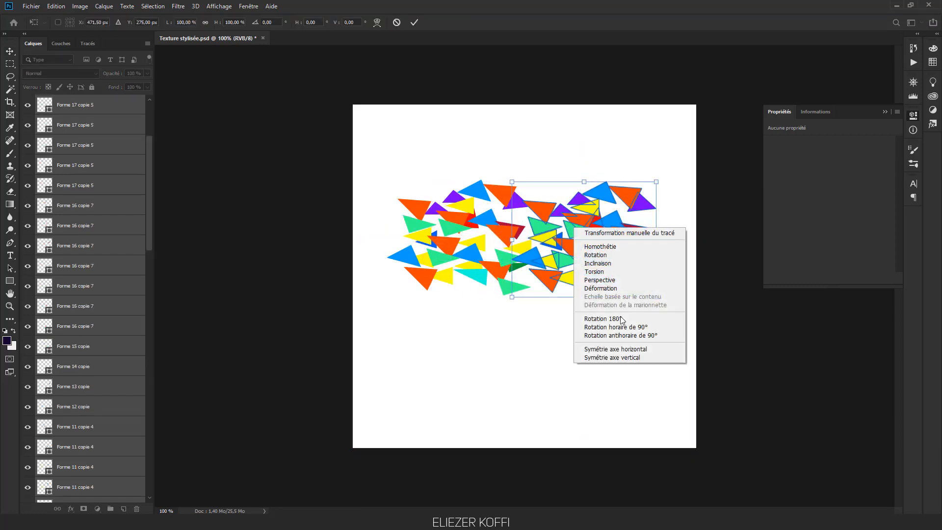
{"action": "left_click", "coordinate": [612, 350]}
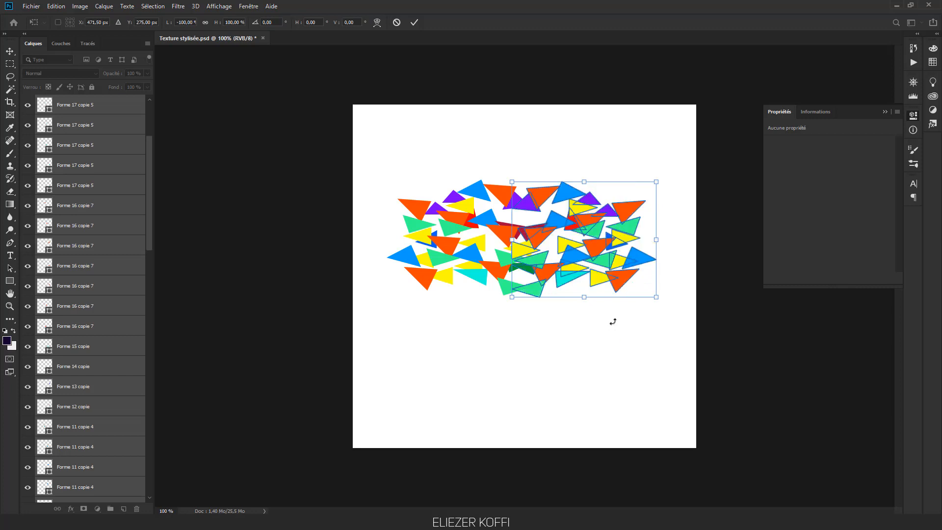
{"action": "right_click", "coordinate": [603, 259]}
{"action": "left_click", "coordinate": [613, 386]}
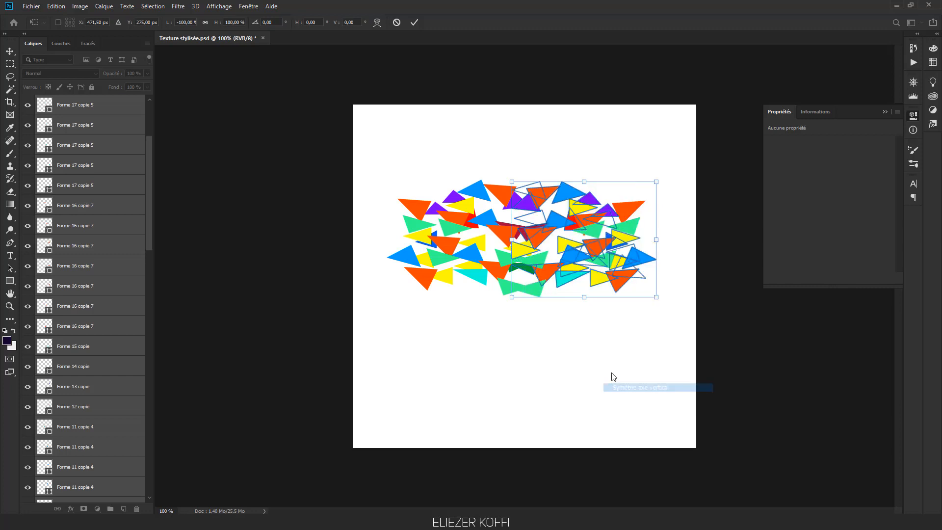
{"action": "left_click", "coordinate": [414, 23]}
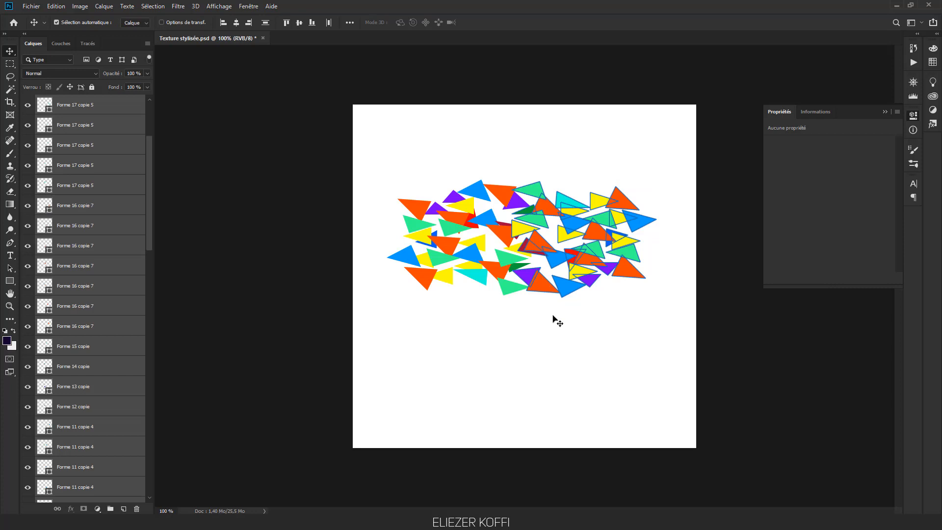
- Place several copies of the purple triangle in the gaps across the left half of the cluster
{"action": "left_click", "coordinate": [499, 291]}
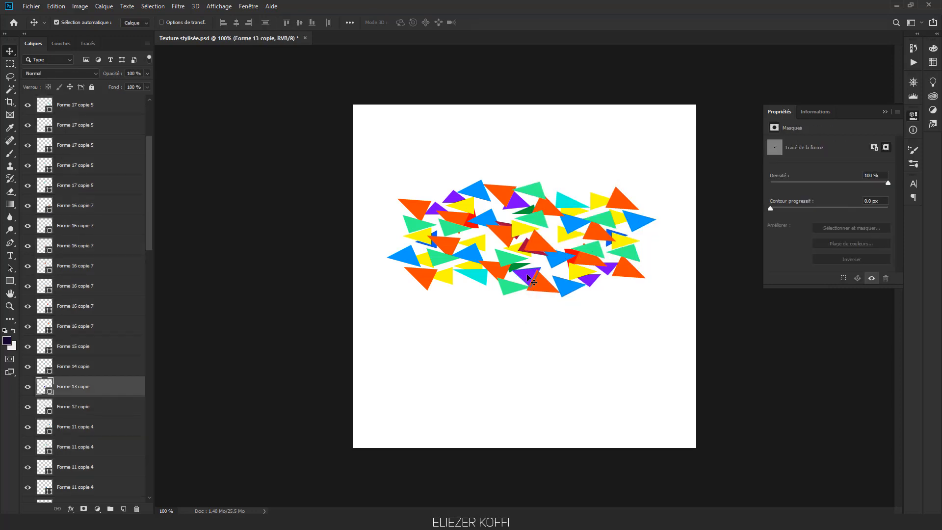
{"action": "left_click_drag", "start_coordinate": [499, 291], "coordinate": [398, 216]}
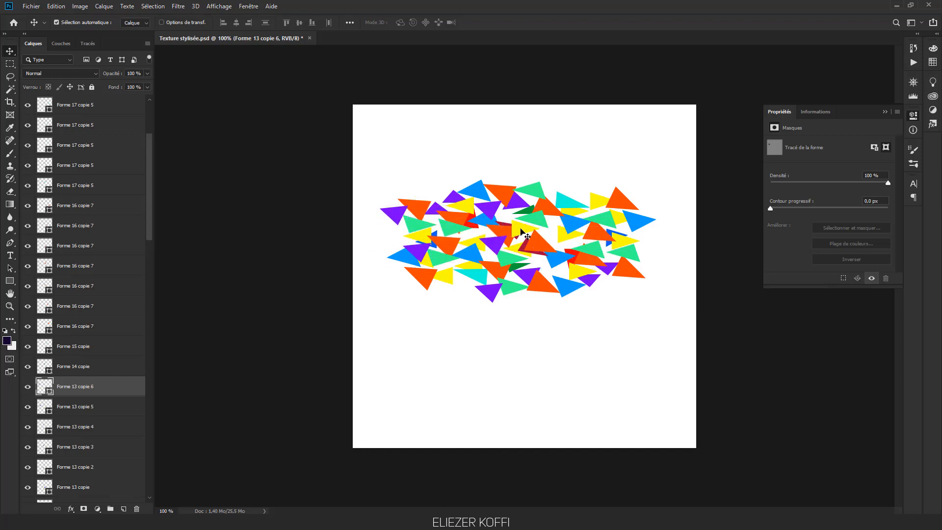
- Duplicate a yellow triangle into the gap near the cluster's centre and recolour the copy bright green (18ff00)
{"action": "left_click_drag", "start_coordinate": [519, 230], "coordinate": [554, 240]}
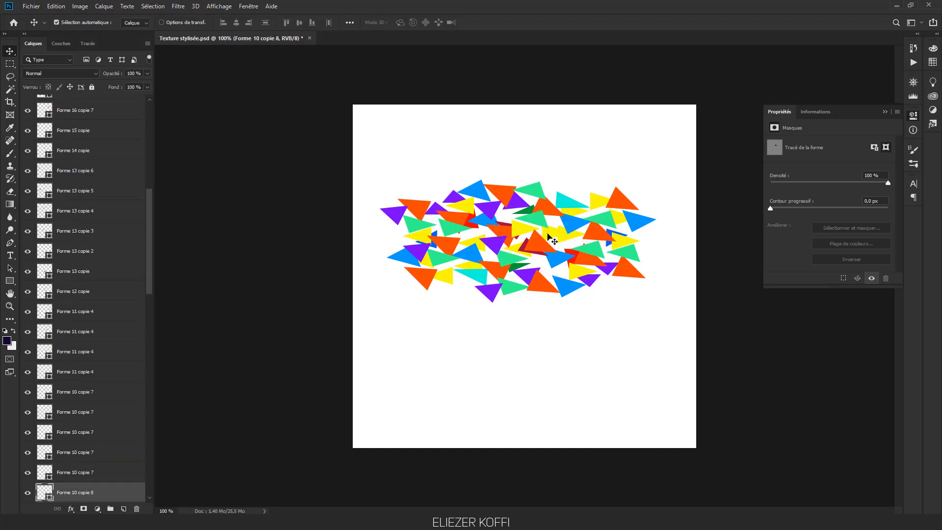
{"action": "double_click", "coordinate": [49, 496]}
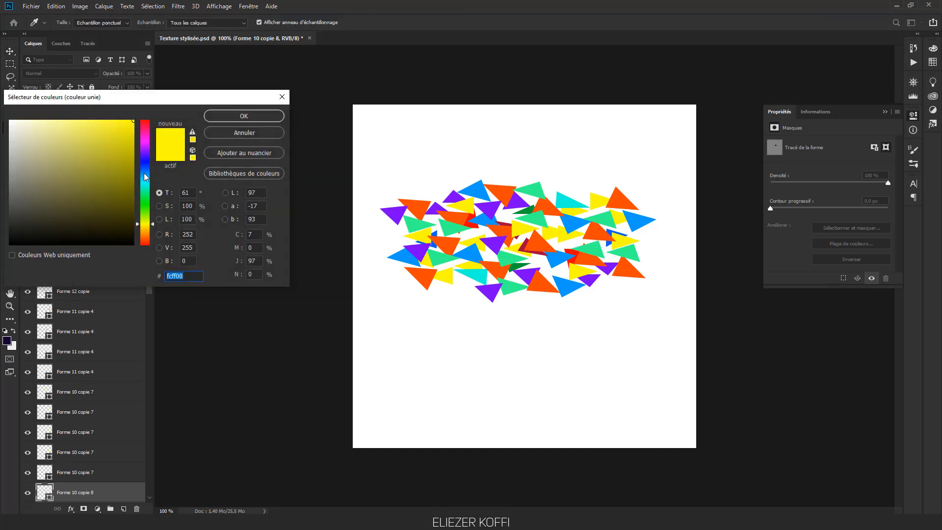
{"action": "left_click_drag", "start_coordinate": [144, 216], "coordinate": [148, 207]}
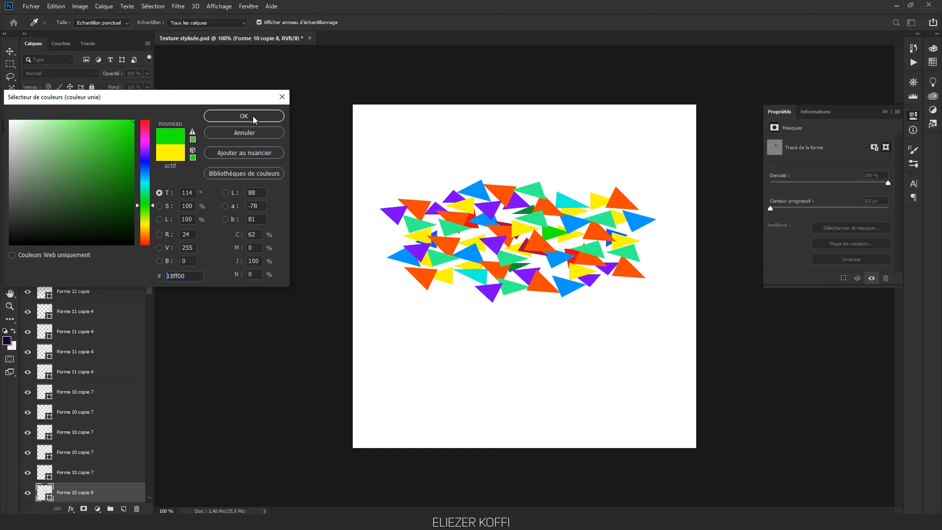
{"action": "left_click", "coordinate": [255, 117]}
- Fill more gaps in the cluster's left half with copies of the bright green triangle and one light blue triangle
{"action": "left_click_drag", "start_coordinate": [554, 241], "coordinate": [407, 290]}
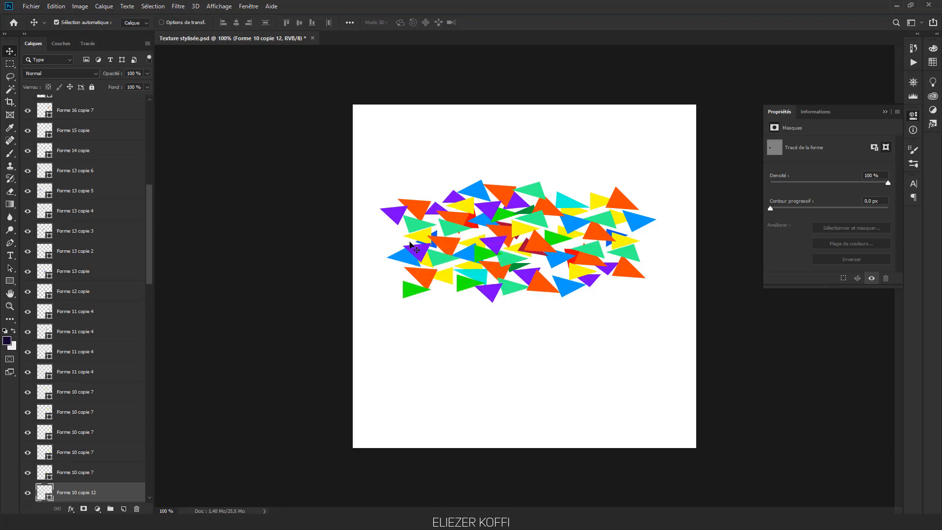
{"action": "left_click_drag", "start_coordinate": [405, 256], "coordinate": [443, 283]}
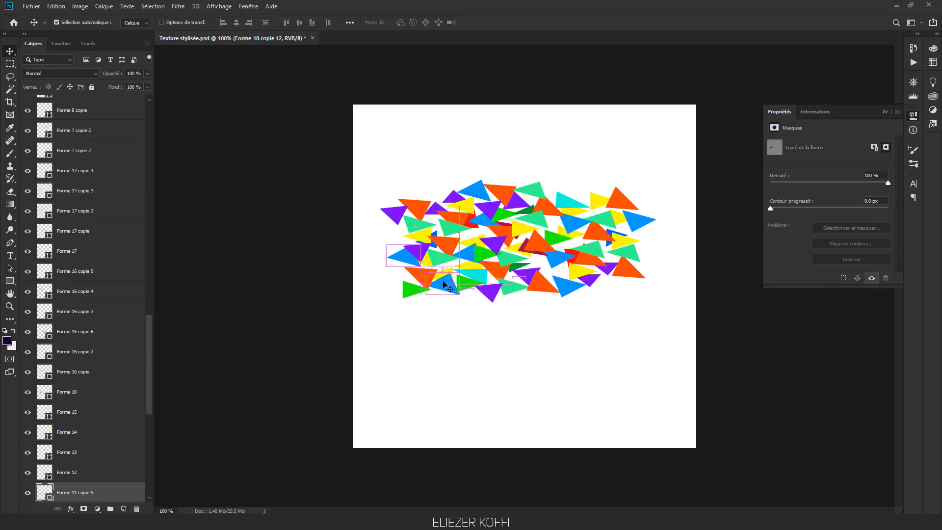
- Recolour the blue triangle at the cluster's lower left to 0000ff and scatter copies of it into gaps across the cluster
{"action": "double_click", "coordinate": [49, 497]}
{"action": "type", "text": "0000ff"}
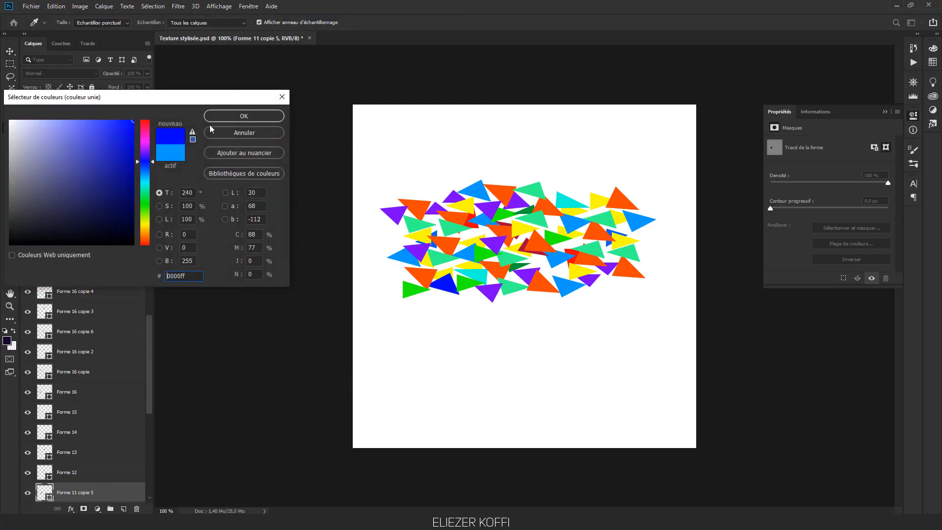
{"action": "left_click", "coordinate": [230, 118]}
{"action": "left_click_drag", "start_coordinate": [448, 282], "coordinate": [547, 272]}
{"action": "left_click_drag", "start_coordinate": [548, 273], "coordinate": [549, 275]}
- Duplicate the whole triangle cluster downwards, overlapping the original, and flip the copy vertically
{"action": "left_click_drag", "start_coordinate": [360, 174], "coordinate": [666, 341]}
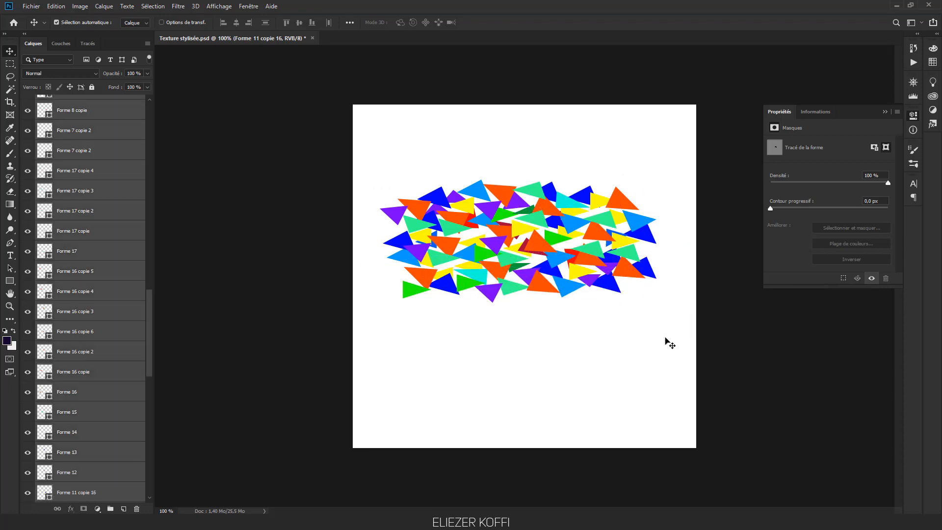
{"action": "left_click_drag", "start_coordinate": [547, 246], "coordinate": [528, 312]}
{"action": "key", "text": "ctrl+t"}
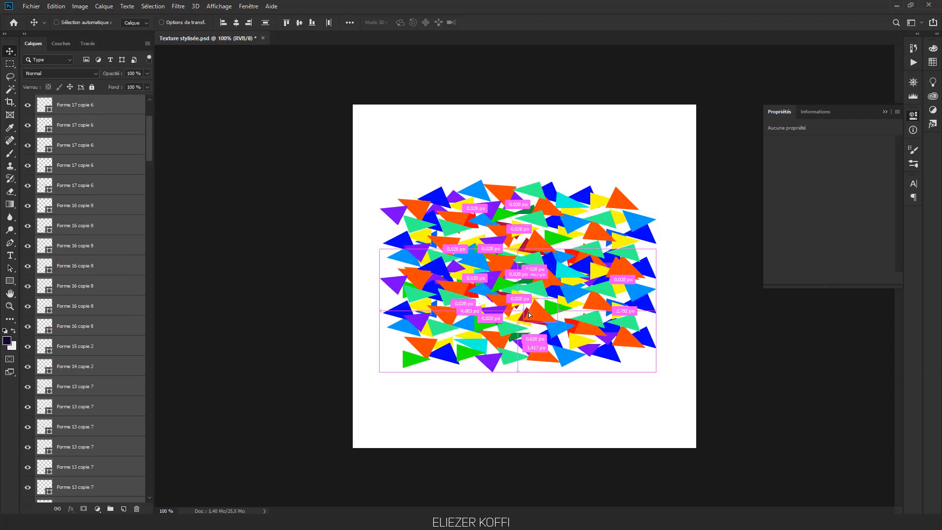
{"action": "right_click", "coordinate": [529, 288]}
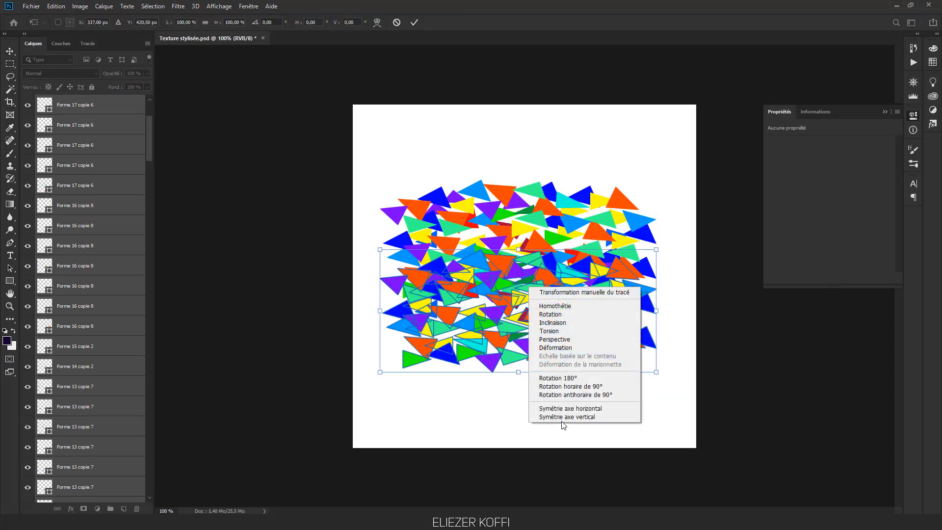
{"action": "left_click", "coordinate": [577, 417]}
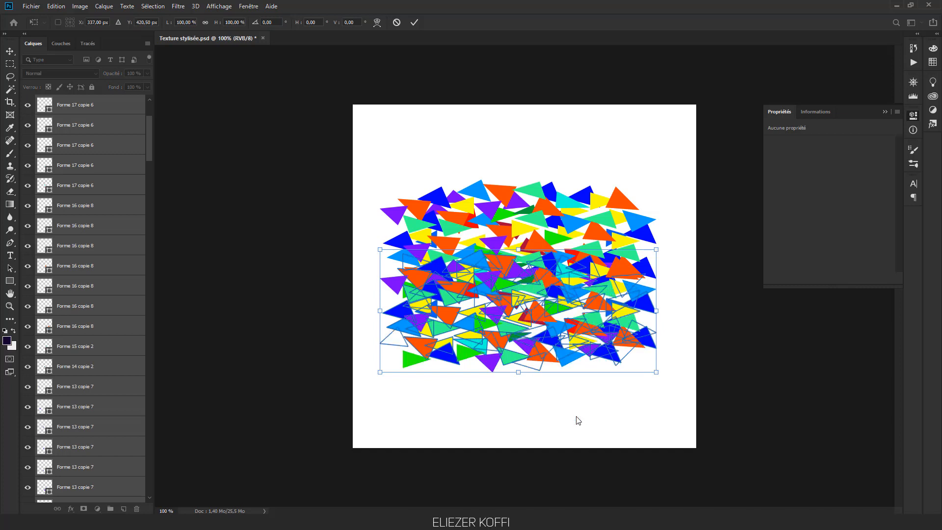
{"action": "left_click", "coordinate": [415, 23]}
{"action": "left_click", "coordinate": [544, 397]}
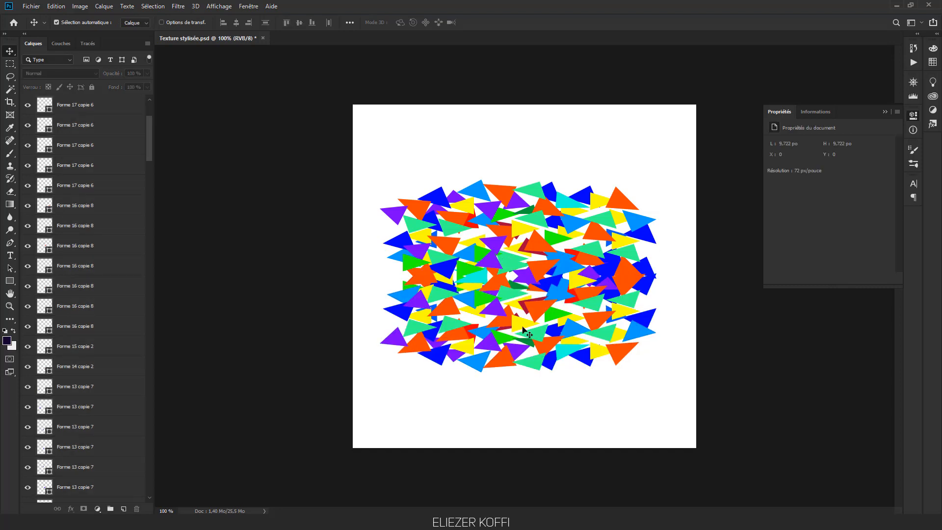
- Group all the triangle layers of both the original and the mirrored cluster
{"action": "left_click_drag", "start_coordinate": [152, 143], "coordinate": [169, 121]}
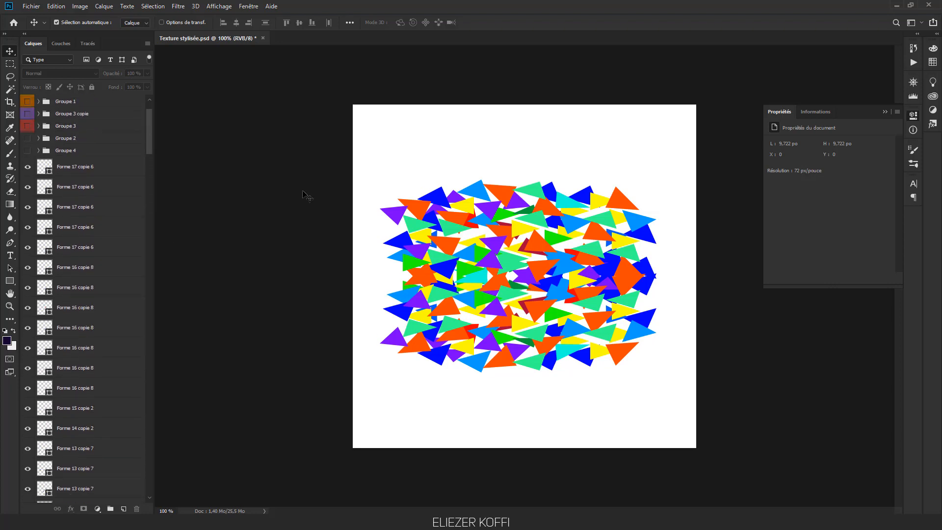
{"action": "left_click_drag", "start_coordinate": [365, 158], "coordinate": [676, 410]}
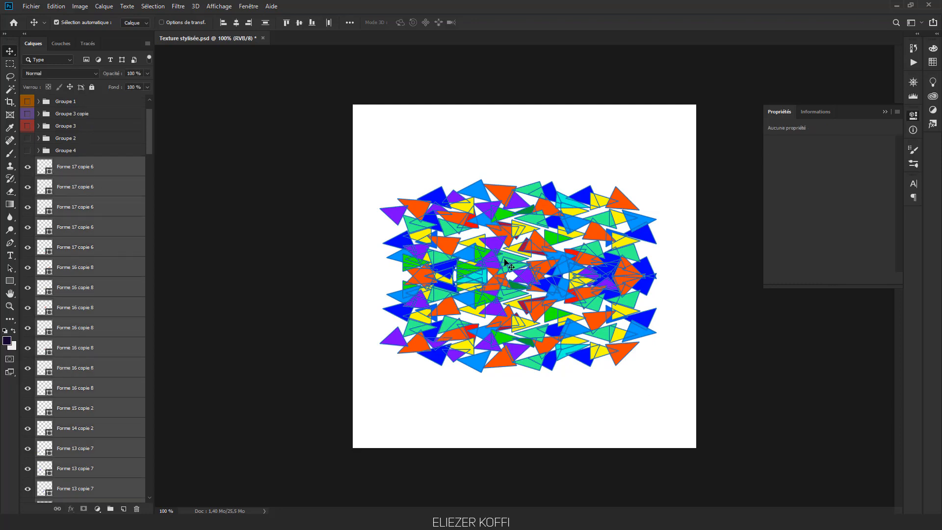
{"action": "key", "text": "ctrl+g"}
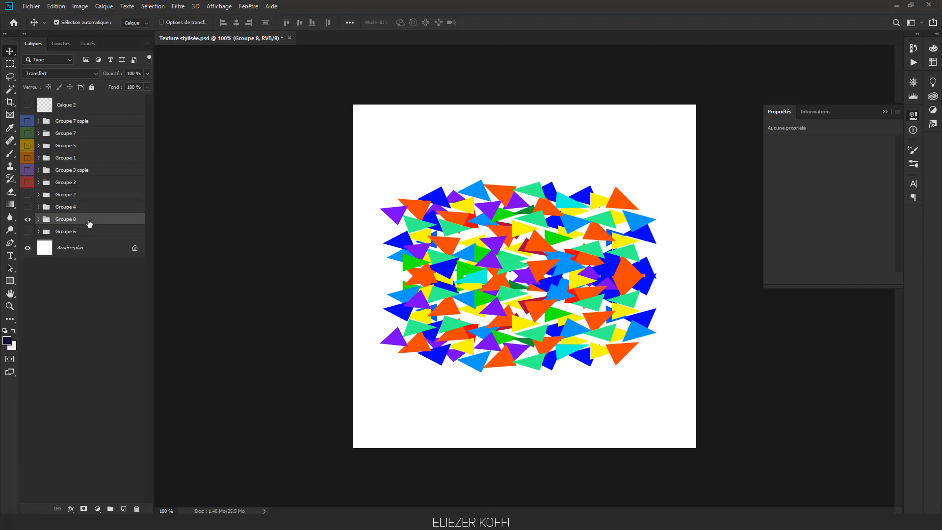
- Merge a duplicate of the triangle group into one layer with the original group hidden, and centre the merged texture on the canvas
{"action": "left_click_drag", "start_coordinate": [89, 223], "coordinate": [123, 508]}
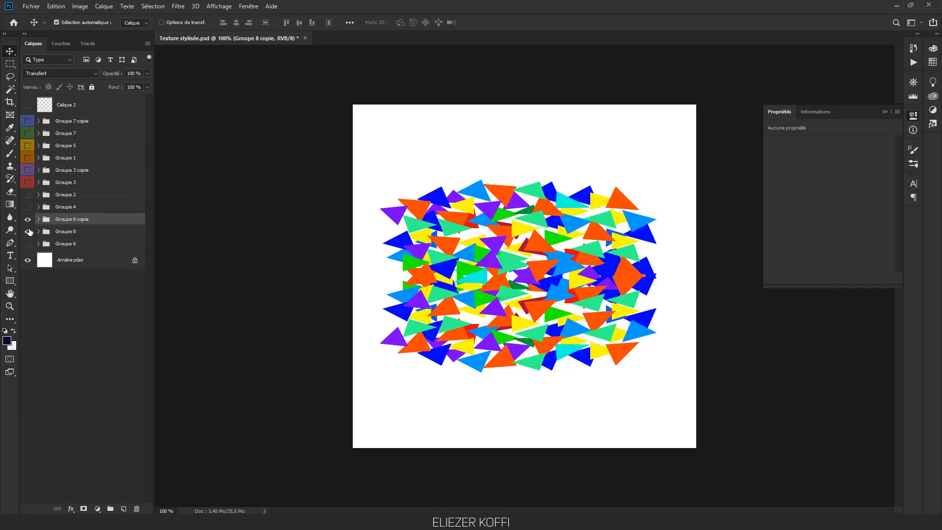
{"action": "right_click", "coordinate": [108, 222]}
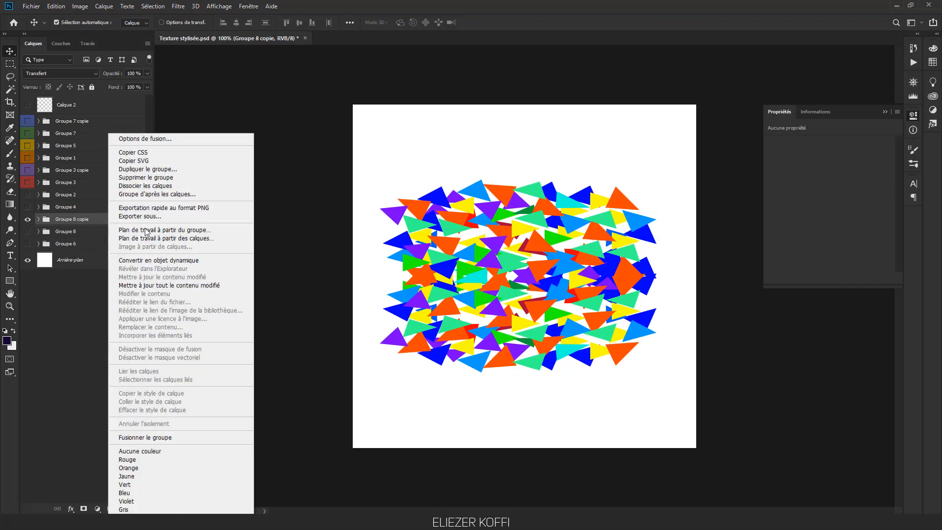
{"action": "left_click", "coordinate": [157, 438]}
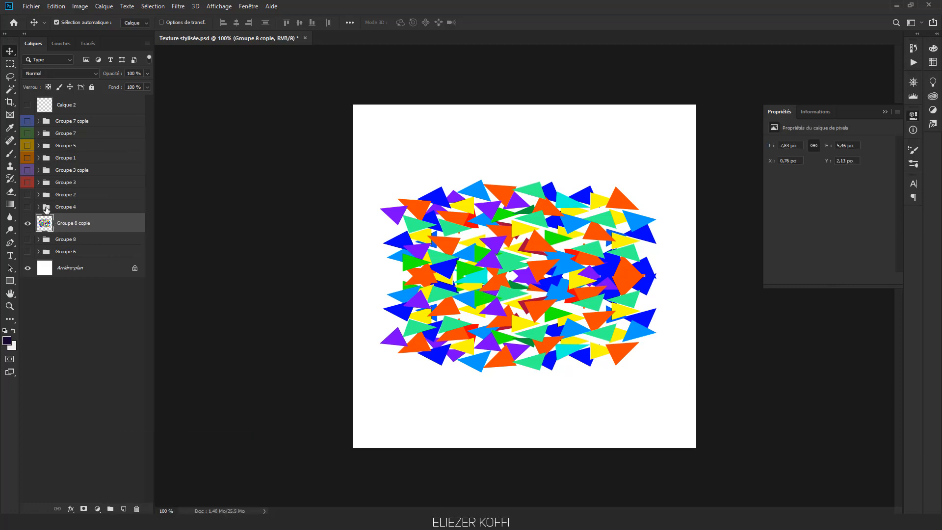
{"action": "left_click_drag", "start_coordinate": [512, 276], "coordinate": [555, 273]}
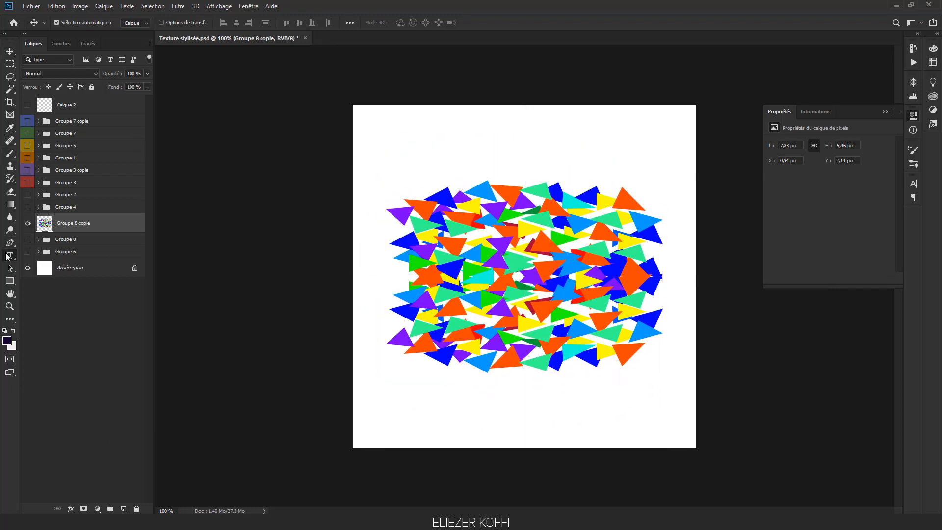
- Add the text LIFE in light blue Sinkin Sans 900 X Black at 114 pt and centre it over the triangle texture
{"action": "left_click", "coordinate": [10, 256]}
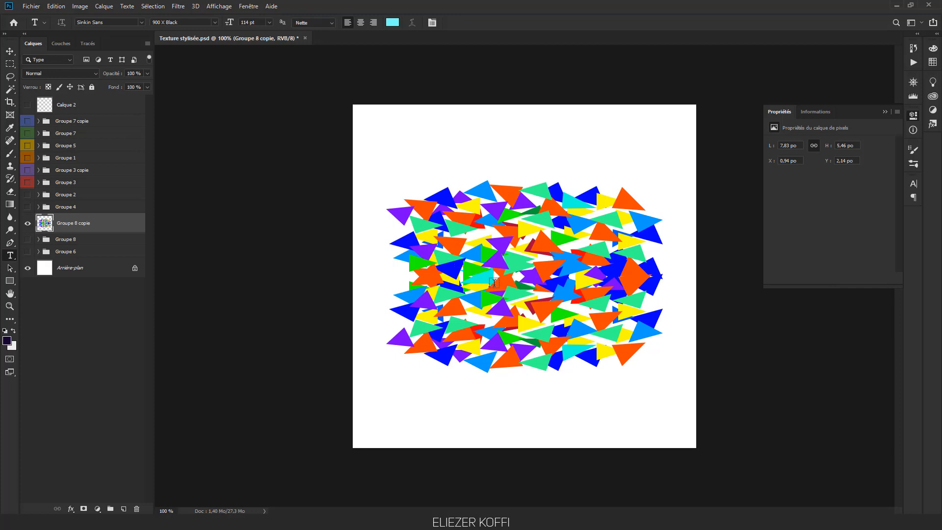
{"action": "left_click", "coordinate": [501, 288]}
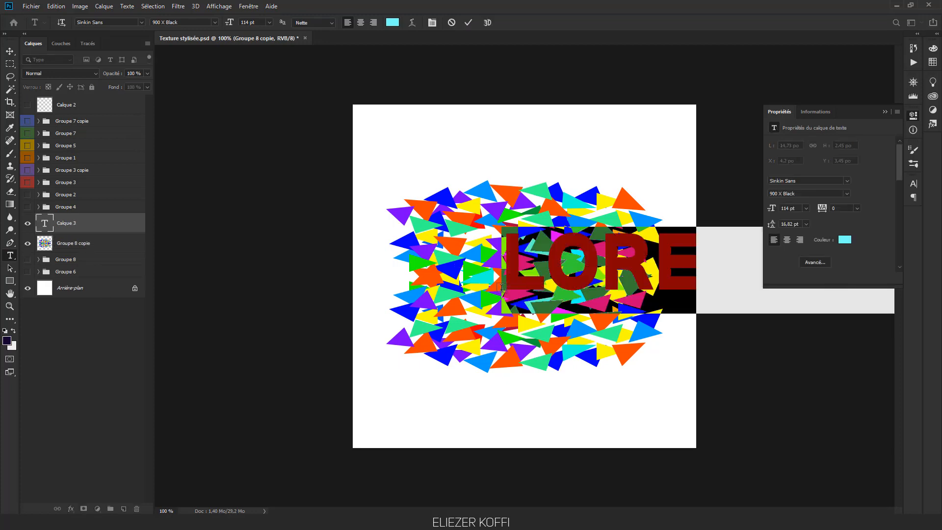
{"action": "type", "text": "LIFE"}
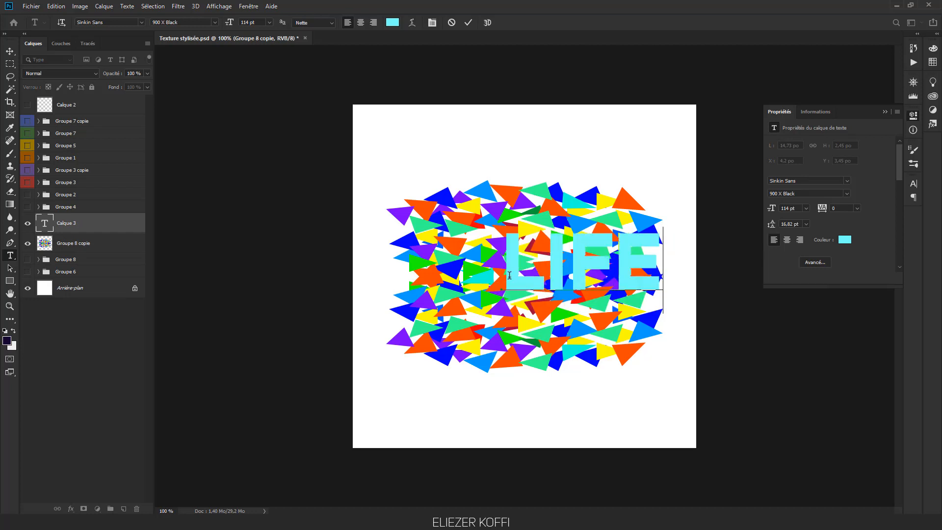
{"action": "left_click_drag", "start_coordinate": [509, 275], "coordinate": [729, 255]}
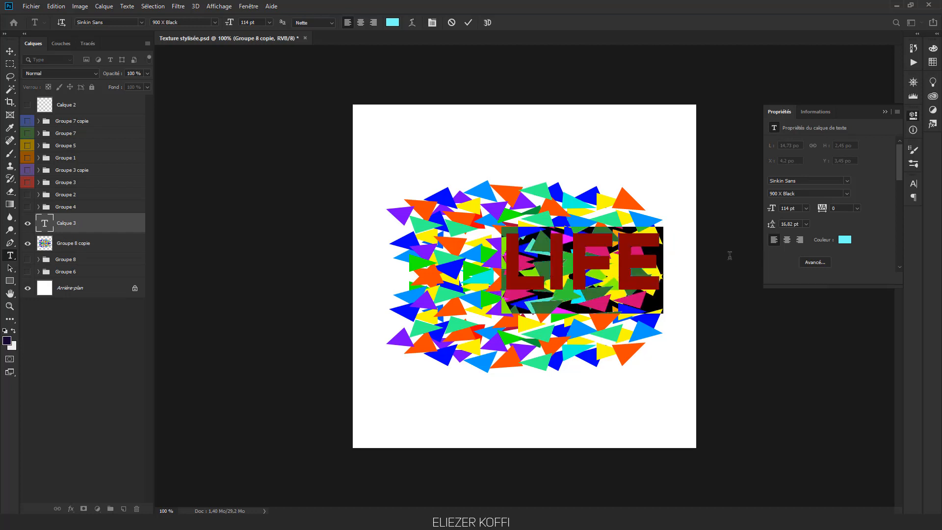
{"action": "left_click", "coordinate": [847, 194]}
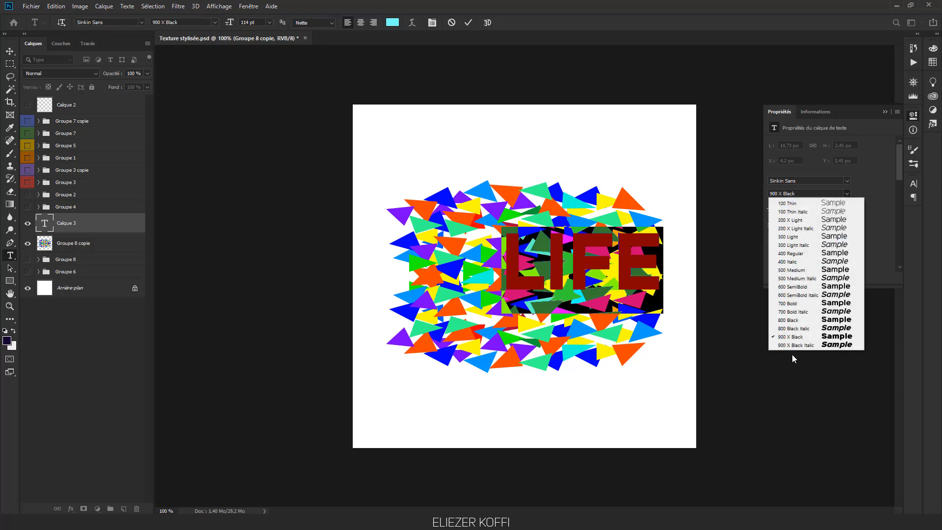
{"action": "left_click", "coordinate": [795, 336]}
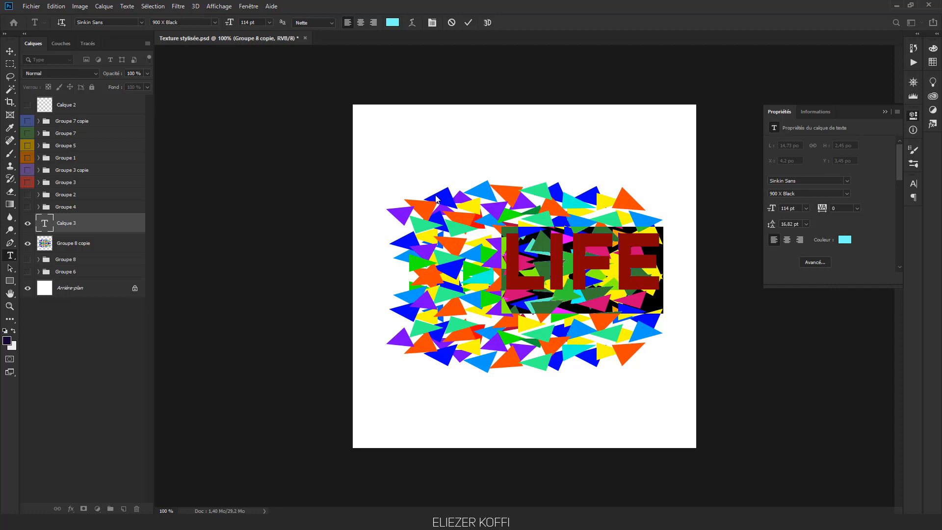
{"action": "left_click", "coordinate": [464, 20]}
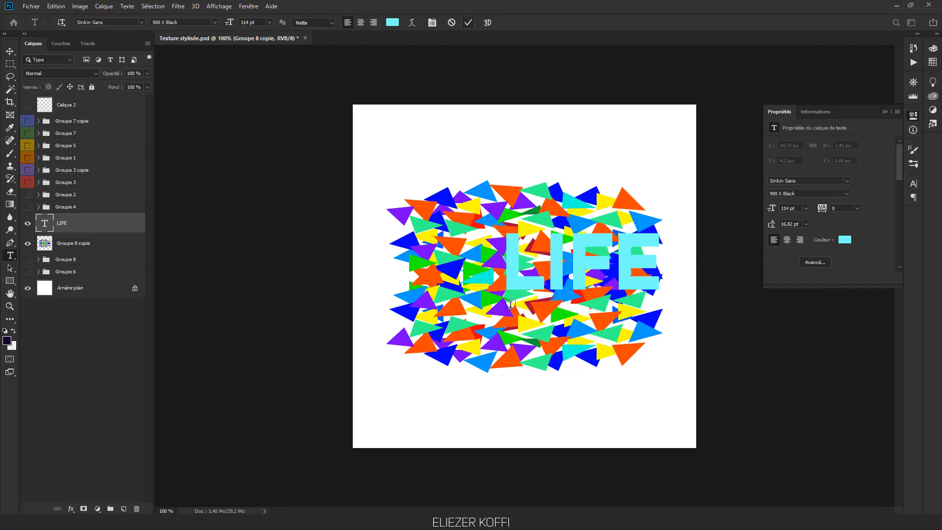
{"action": "left_click", "coordinate": [10, 51]}
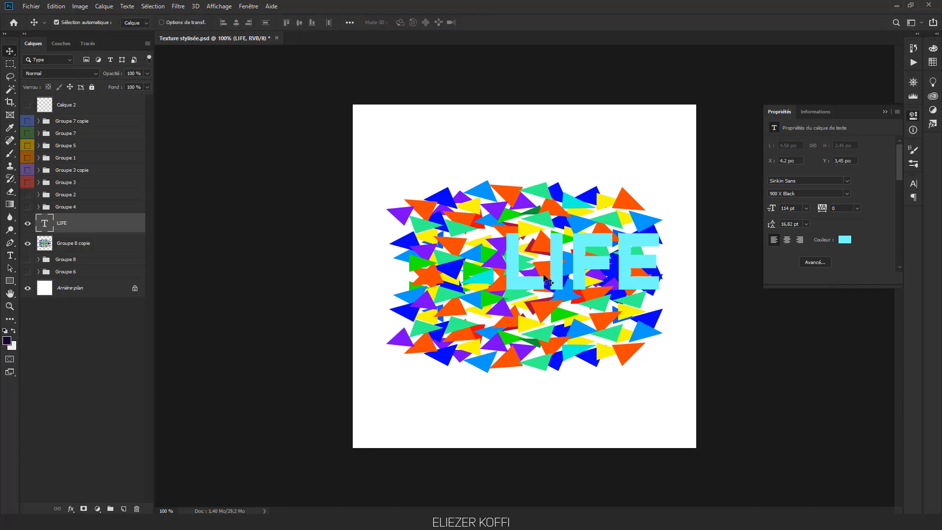
{"action": "left_click_drag", "start_coordinate": [537, 269], "coordinate": [489, 286]}
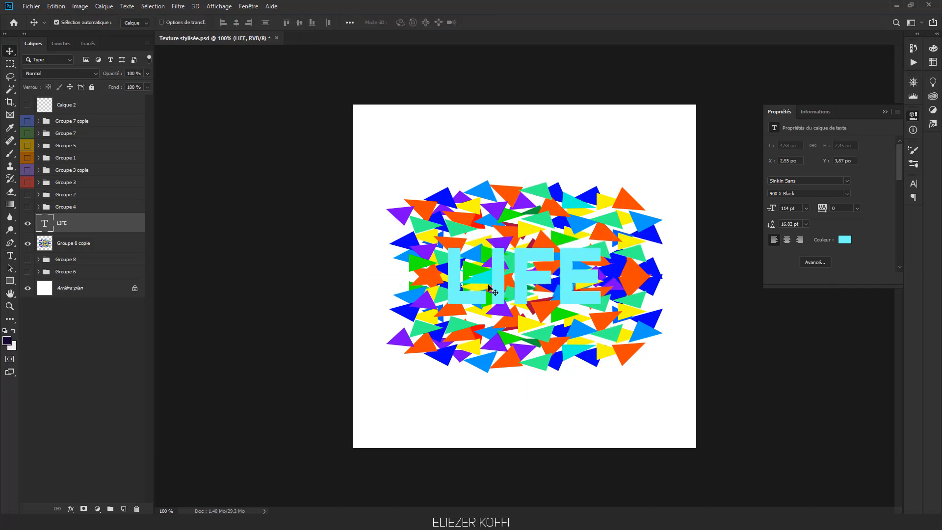
- Place the merged texture layer above the LIFE text layer and clip it to the letters with a clipping mask
{"action": "left_click", "coordinate": [105, 247]}
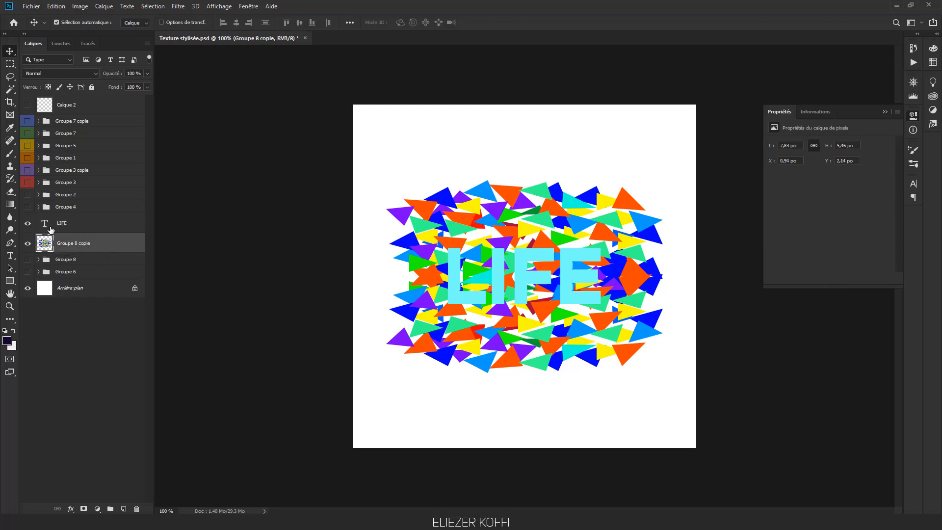
{"action": "left_click", "coordinate": [93, 224], "text": "shift"}
{"action": "left_click_drag", "start_coordinate": [93, 224], "coordinate": [53, 234]}
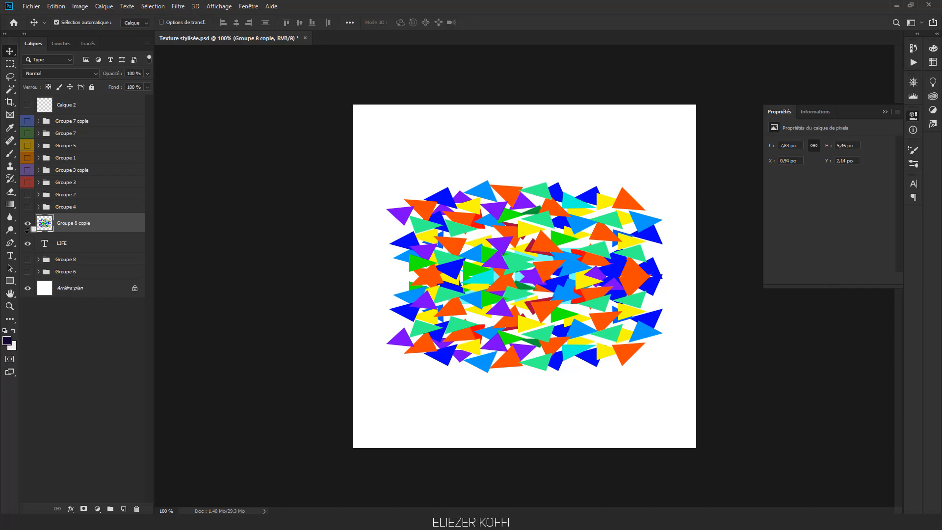
{"action": "right_click", "coordinate": [103, 222]}
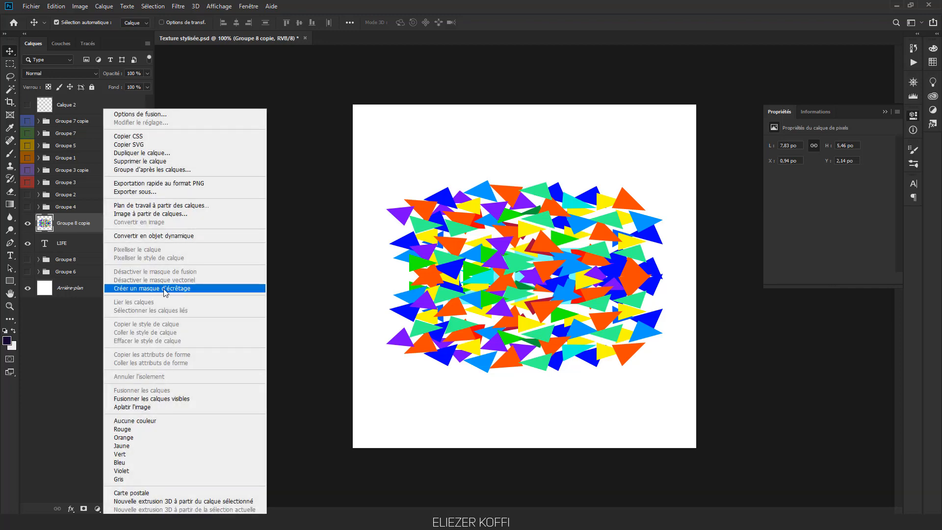
{"action": "left_click", "coordinate": [167, 290]}
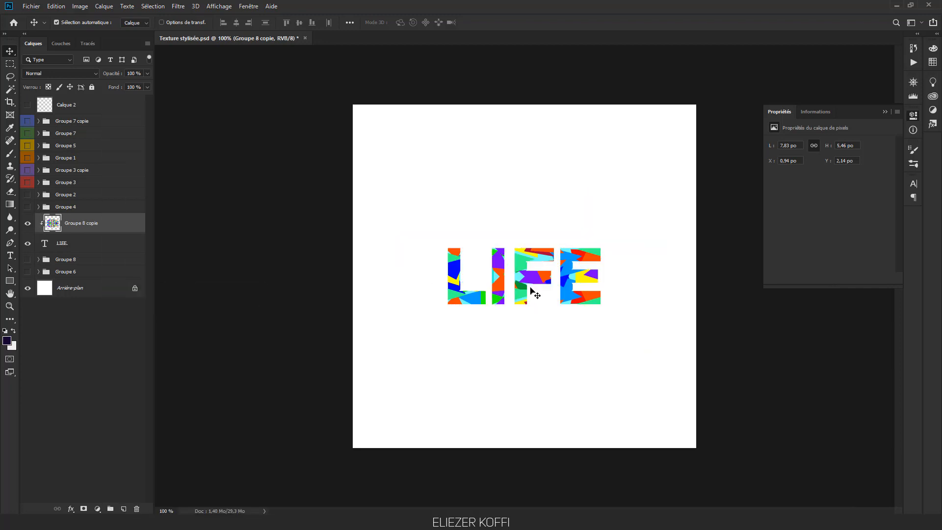
- Shift the clipped triangle texture slightly to the right inside the LIFE letters
{"action": "double_click", "coordinate": [45, 242]}
{"action": "left_click", "coordinate": [502, 294]}
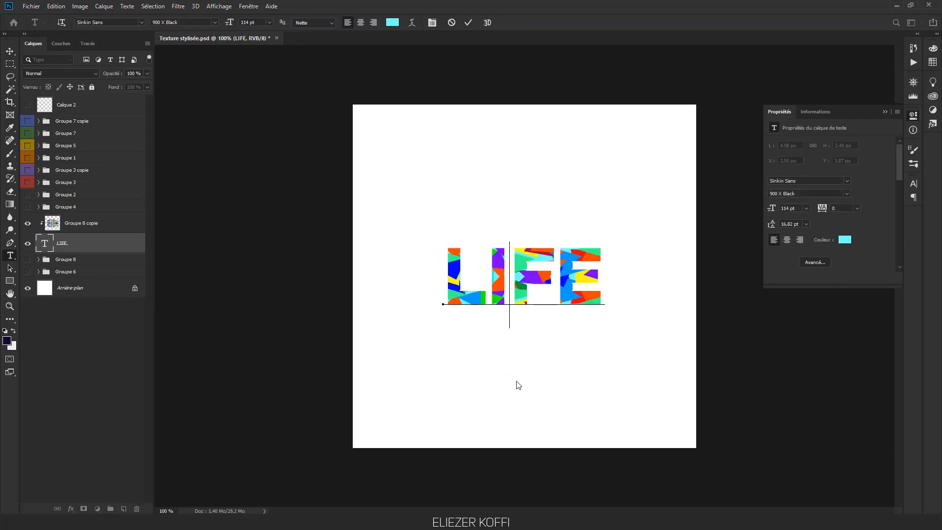
{"action": "key", "text": "ctrl+Return"}
{"action": "key", "text": "v"}
{"action": "left_click_drag", "start_coordinate": [525, 289], "coordinate": [581, 277]}
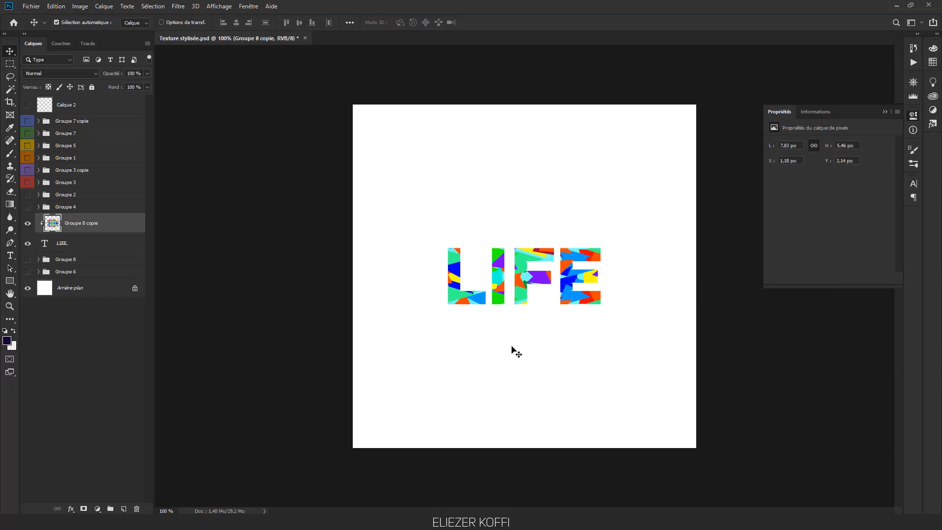
- Add a drop shadow with 3 px distance and 7 px size to the LIFE text layer, with its opacity reduced
{"action": "left_click", "coordinate": [141, 251]}
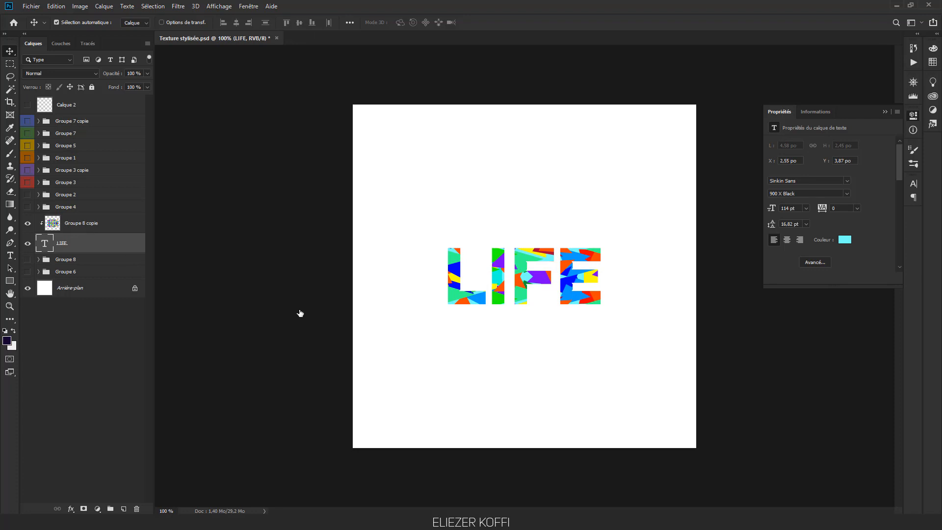
{"action": "left_click", "coordinate": [61, 234]}
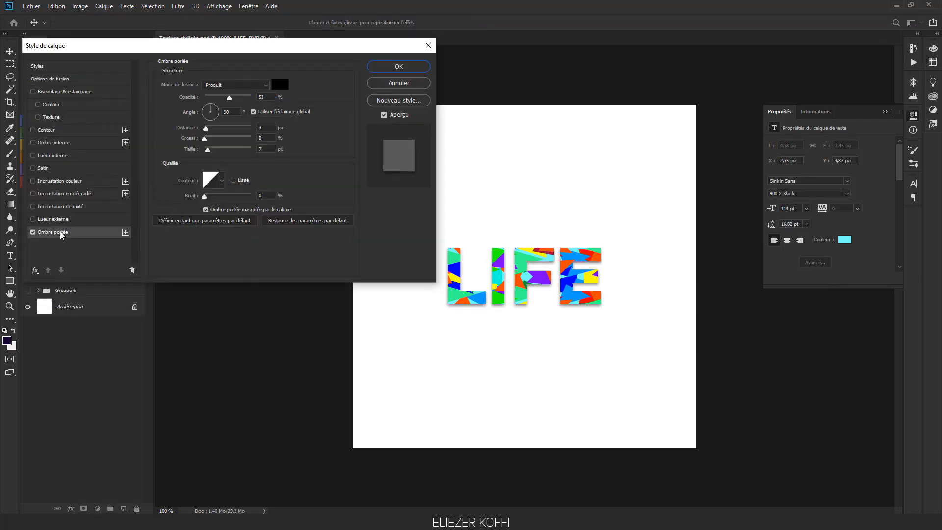
{"action": "left_click_drag", "start_coordinate": [228, 99], "coordinate": [216, 98]}
{"action": "left_click", "coordinate": [399, 67]}
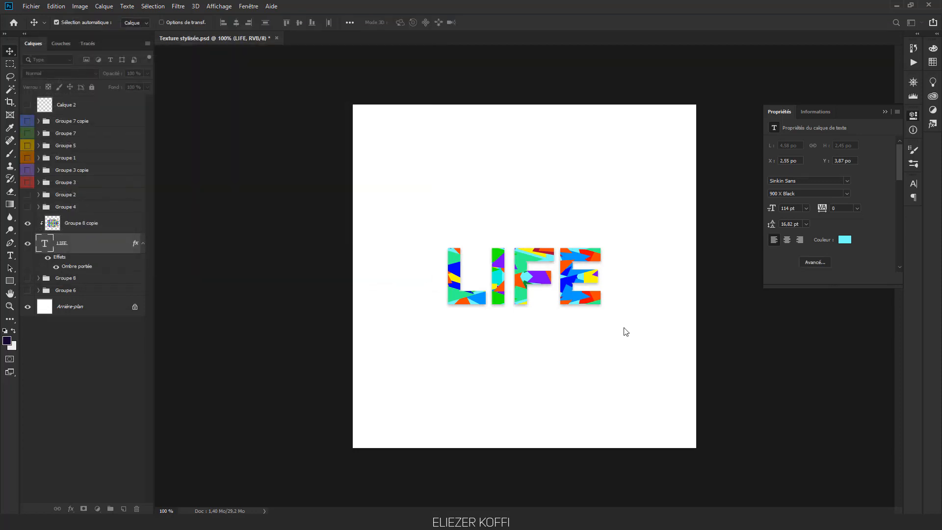
{"action": "key", "text": "ctrl+plus"}
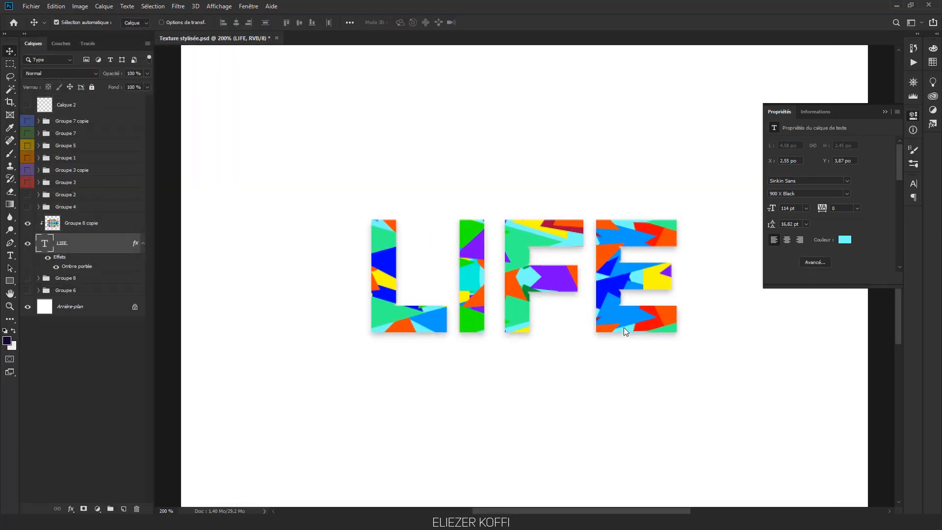
{"action": "key", "text": "ctrl+minus"}
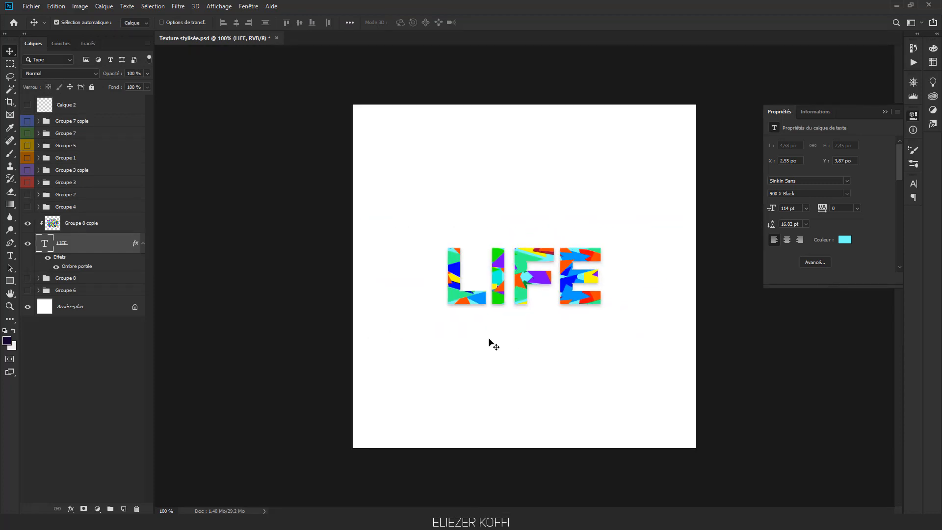
- Group the clipped triangle texture layer together with the LIFE text layer
{"action": "left_click", "coordinate": [94, 223]}
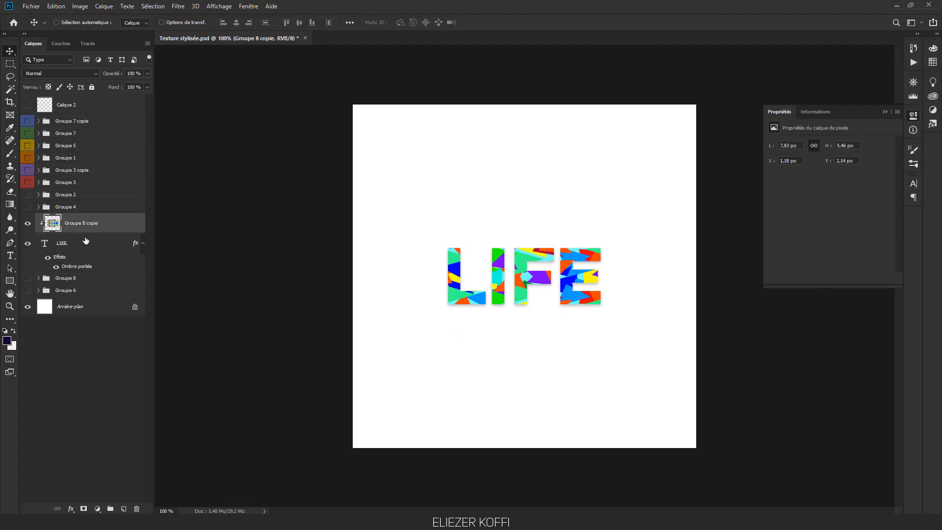
{"action": "left_click", "coordinate": [91, 243], "text": "ctrl"}
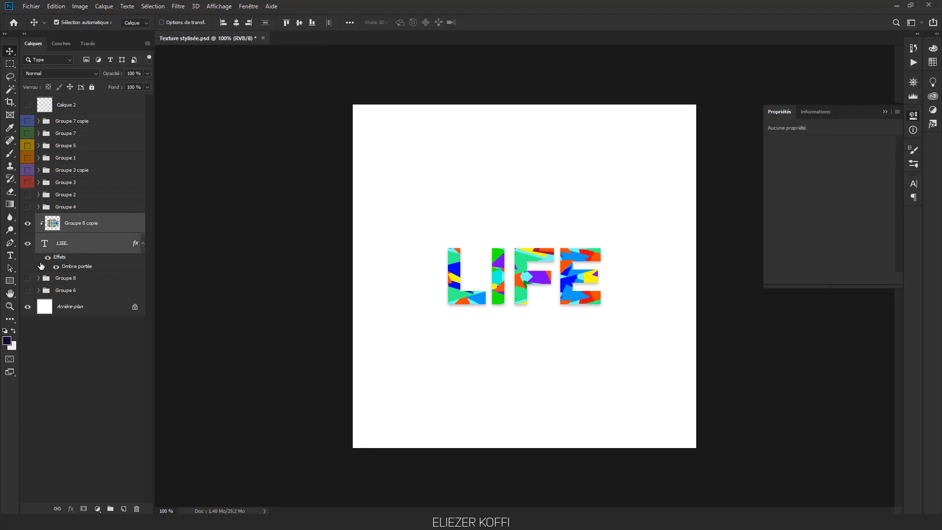
{"action": "left_click", "coordinate": [93, 236]}
{"action": "left_click", "coordinate": [93, 223]}
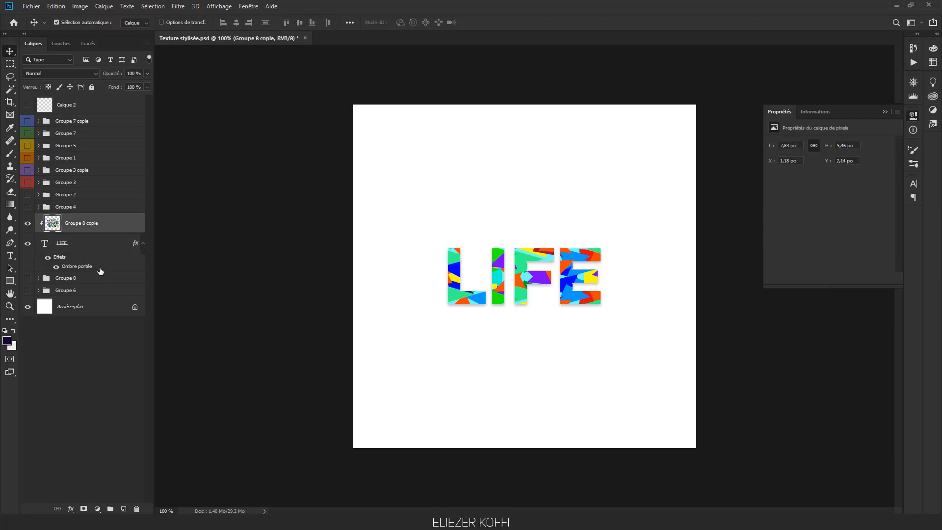
{"action": "key", "text": "ctrl"}
{"action": "left_click", "coordinate": [87, 245], "text": "ctrl"}
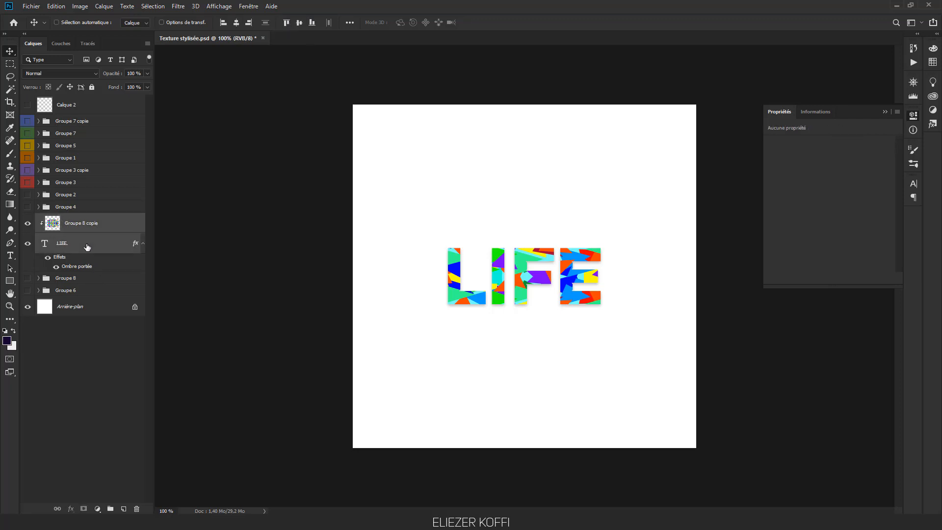
{"action": "key", "text": "ctrl+g"}
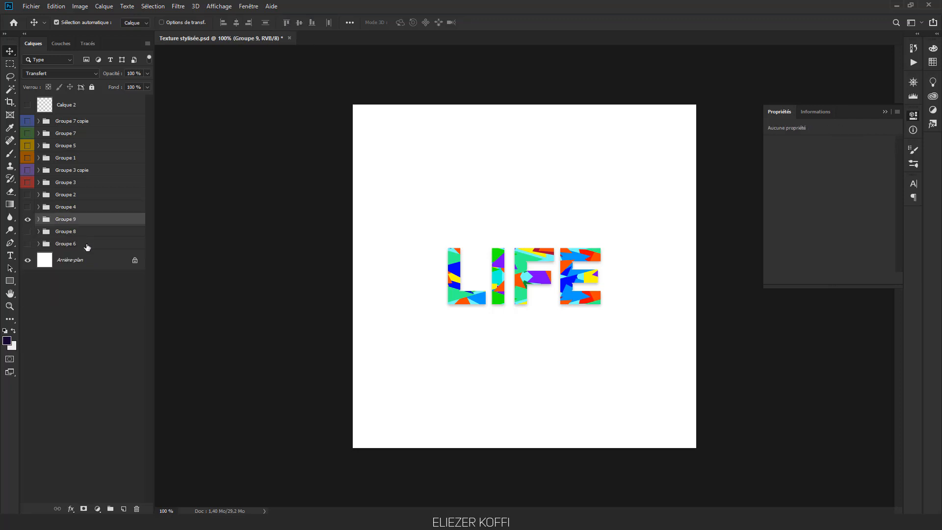
- Give the new group holding the LIFE text and its texture a violet colour label
{"action": "right_click", "coordinate": [25, 222]}
{"action": "left_click", "coordinate": [49, 305]}
{"action": "right_click", "coordinate": [28, 223]}
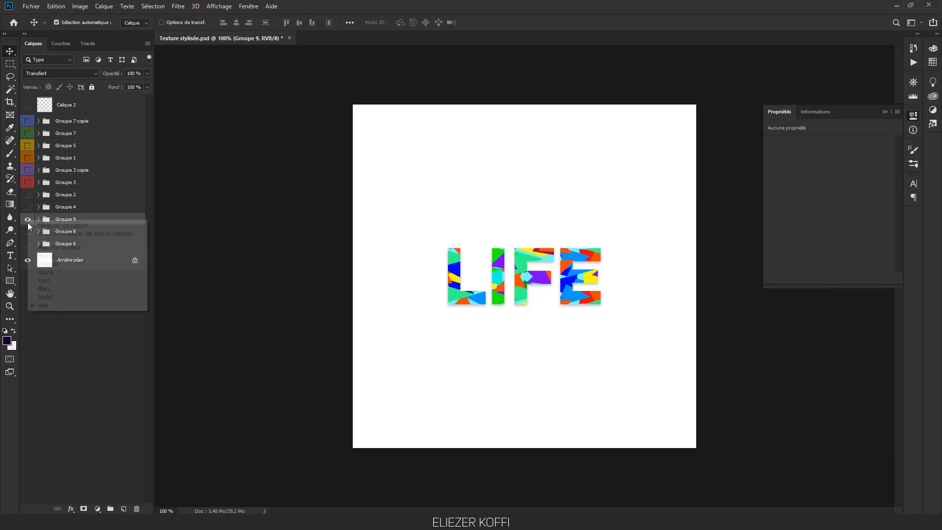
{"action": "left_click", "coordinate": [49, 297]}
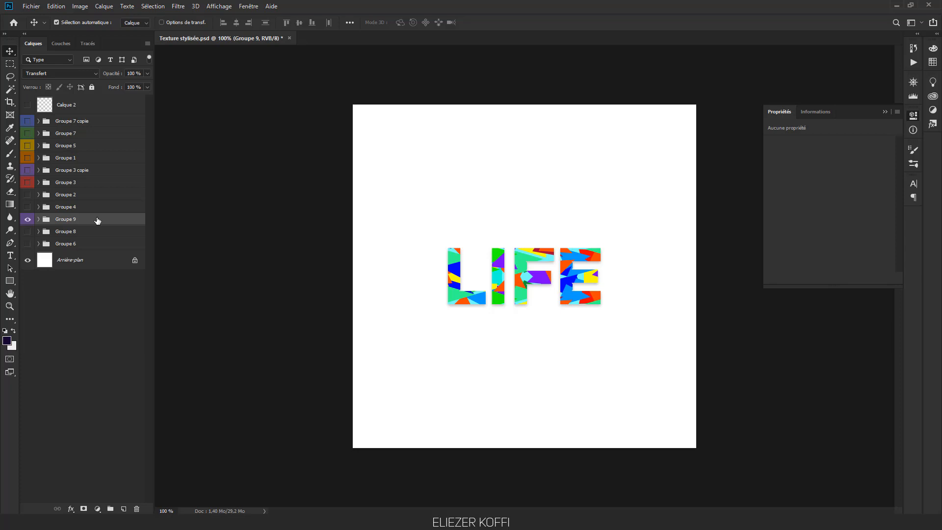
- Duplicate the violet LIFE group, hide the original and expand the copy to show its layers
{"action": "key", "text": "ctrl+j"}
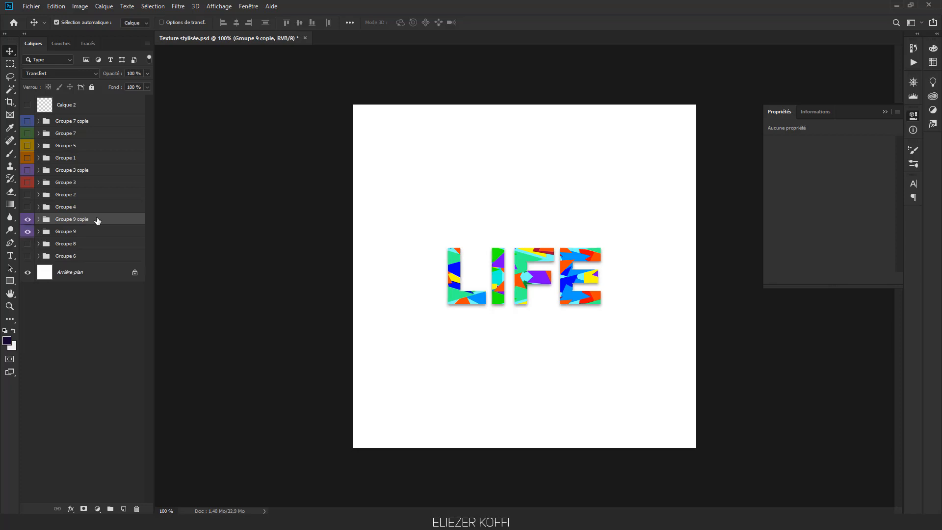
{"action": "left_click", "coordinate": [27, 231]}
{"action": "left_click", "coordinate": [39, 219]}
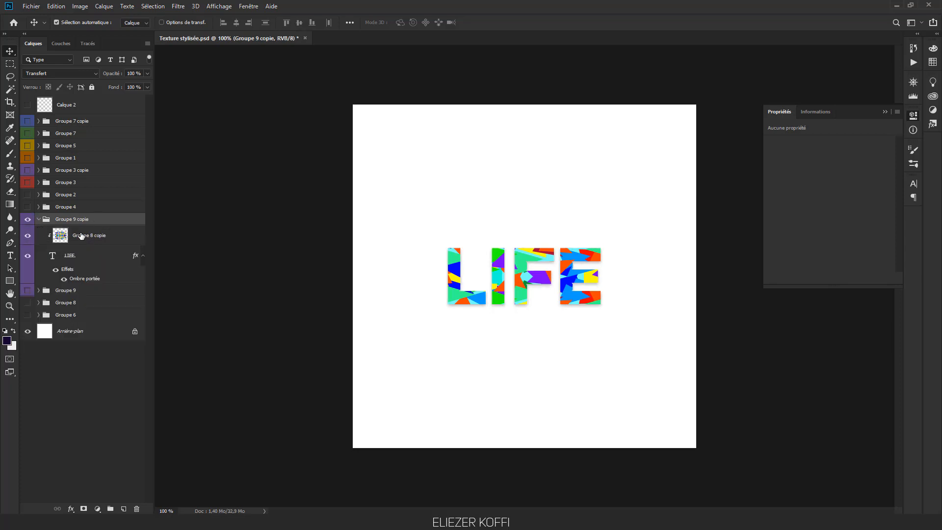
- Release the clipping mask of the texture layer inside the duplicated group
{"action": "left_click", "coordinate": [86, 237]}
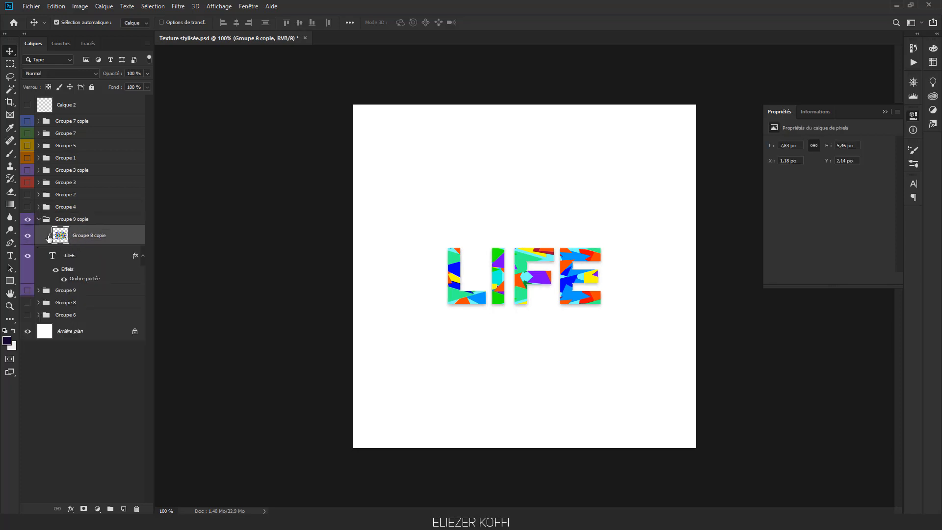
{"action": "right_click", "coordinate": [88, 239]}
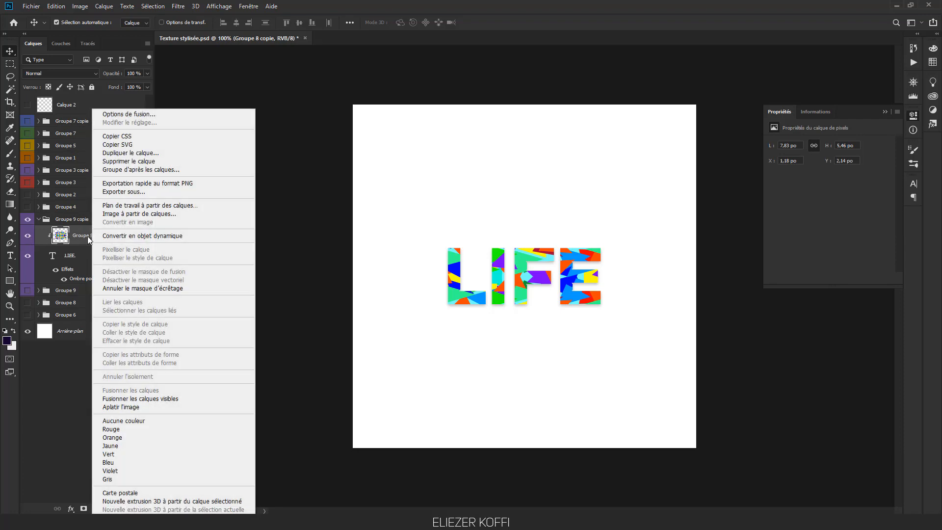
{"action": "left_click", "coordinate": [351, 4]}
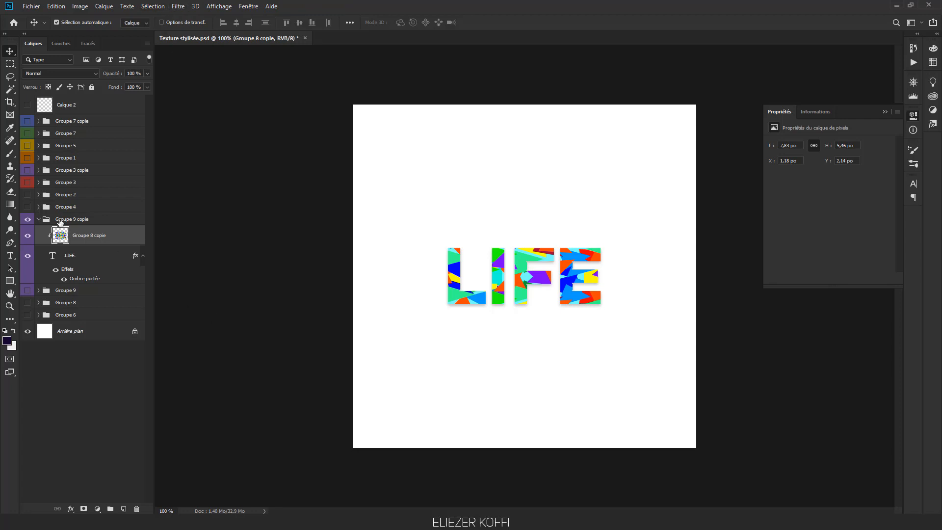
{"action": "right_click", "coordinate": [112, 242]}
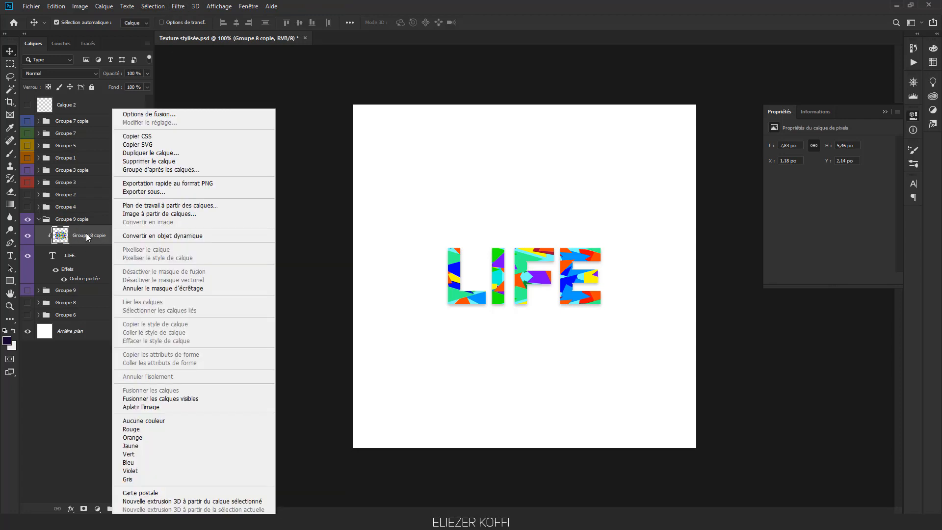
{"action": "left_click", "coordinate": [162, 289]}
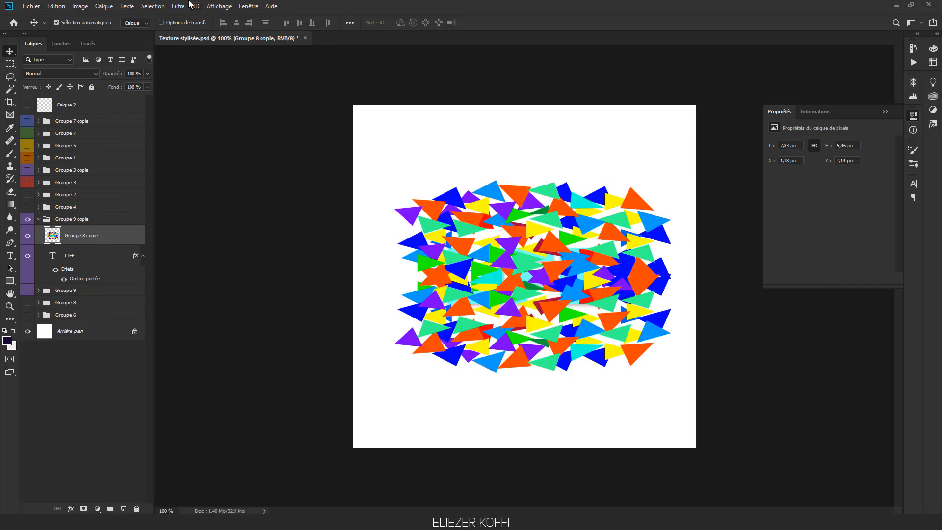
- Apply the Zigzag distortion filter to the unclipped texture with amplitude 60, 10 ridges (Inflexions) and the type A partir du centre
{"action": "left_click", "coordinate": [162, 6]}
{"action": "mouse_move", "coordinate": [176, 7]}
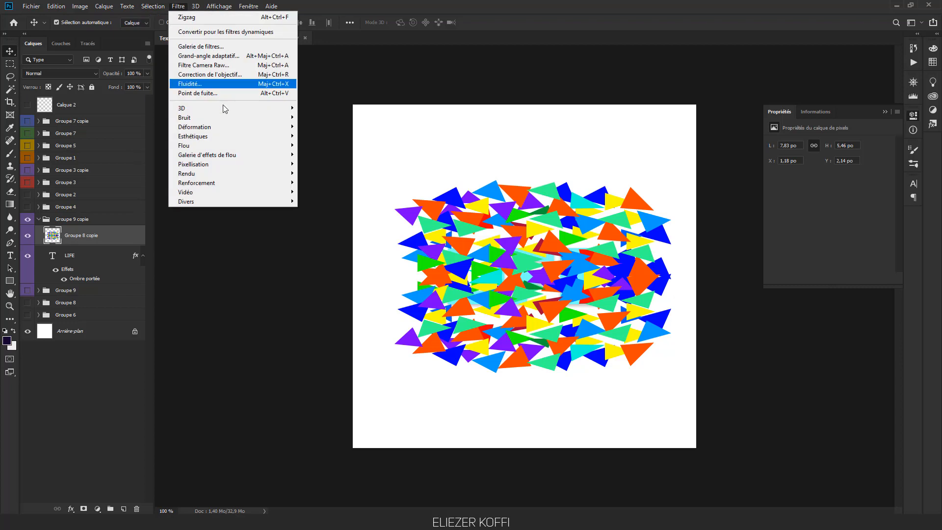
{"action": "mouse_move", "coordinate": [250, 129]}
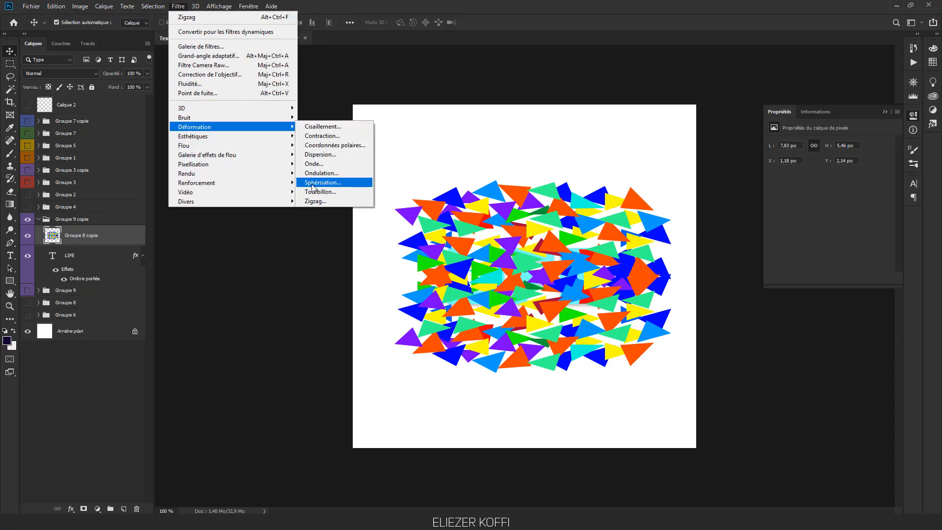
{"action": "left_click", "coordinate": [315, 201]}
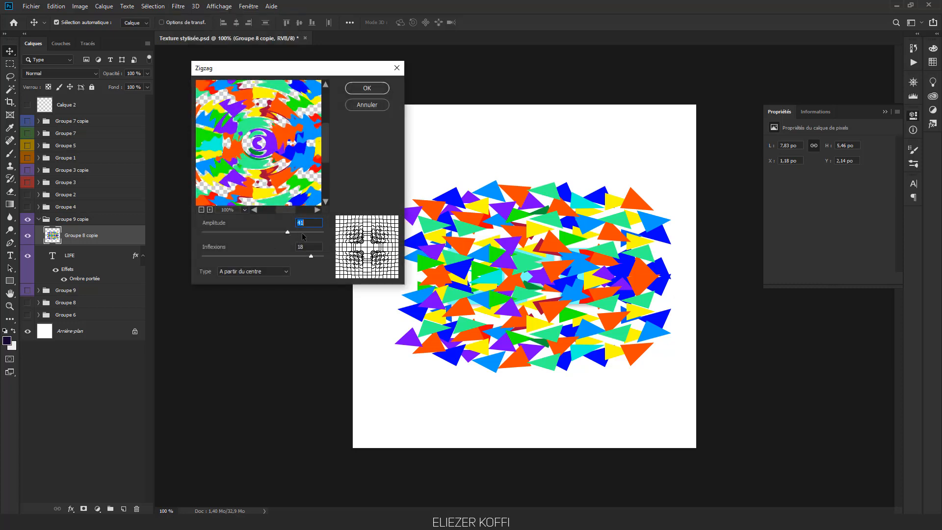
{"action": "left_click", "coordinate": [228, 210]}
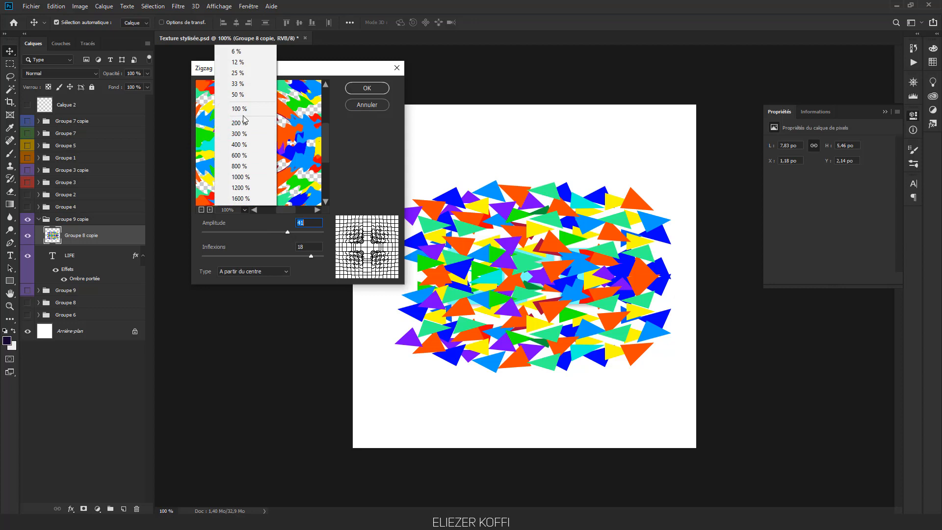
{"action": "left_click", "coordinate": [247, 95]}
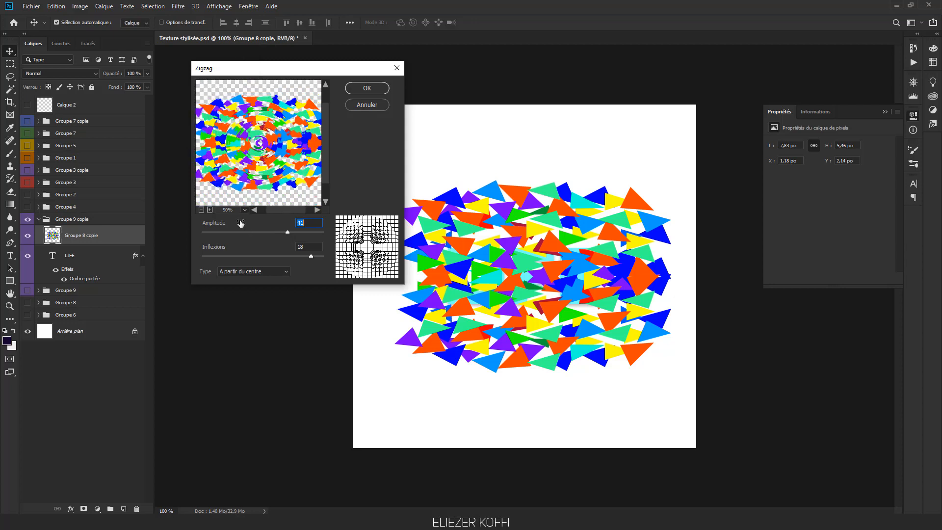
{"action": "left_click_drag", "start_coordinate": [291, 232], "coordinate": [300, 234]}
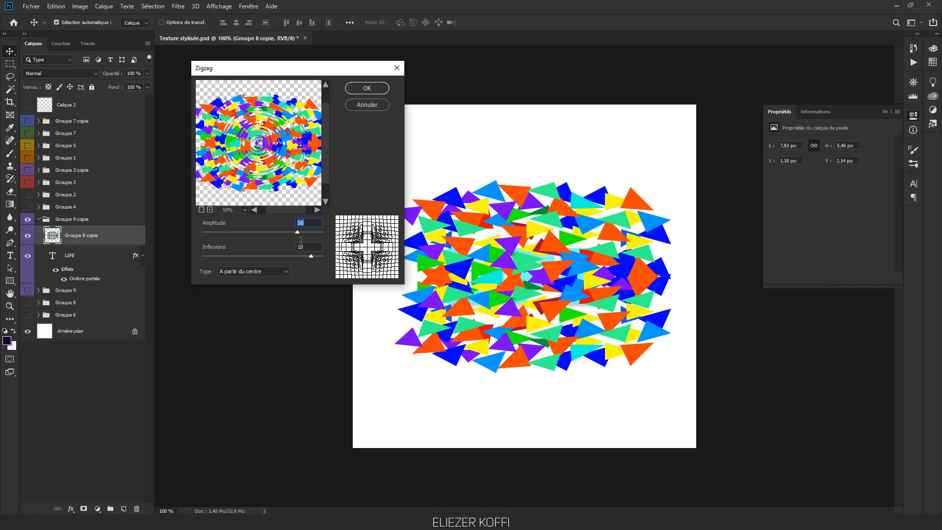
{"action": "left_click_drag", "start_coordinate": [310, 257], "coordinate": [253, 251]}
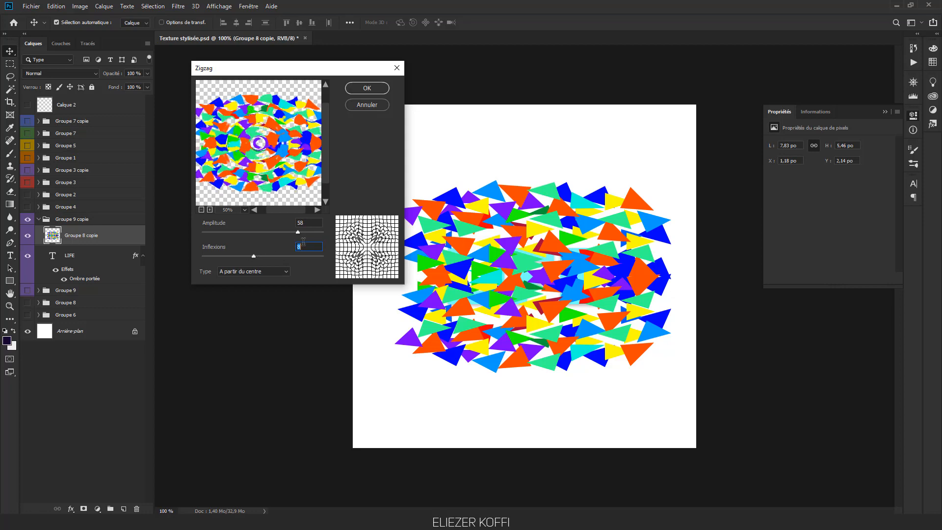
{"action": "type", "text": "410"}
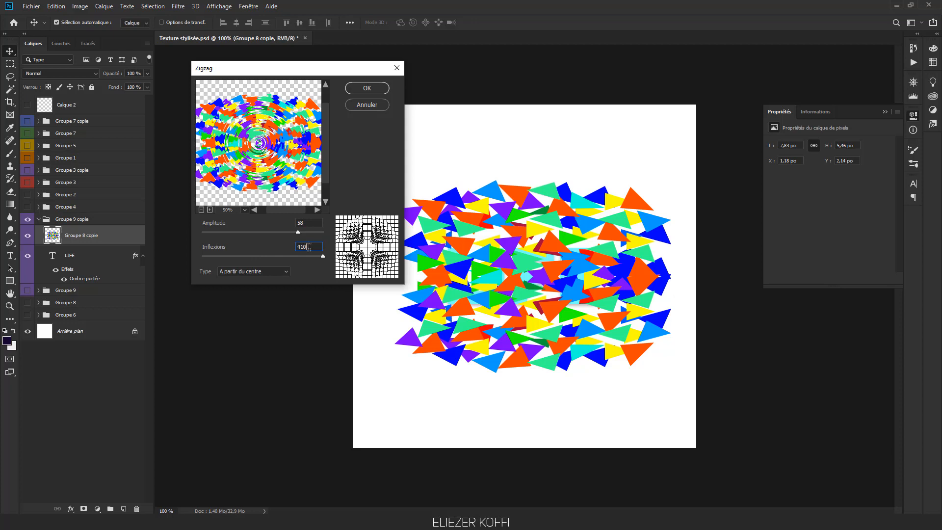
{"action": "double_click", "coordinate": [308, 247]}
{"action": "type", "text": "10"}
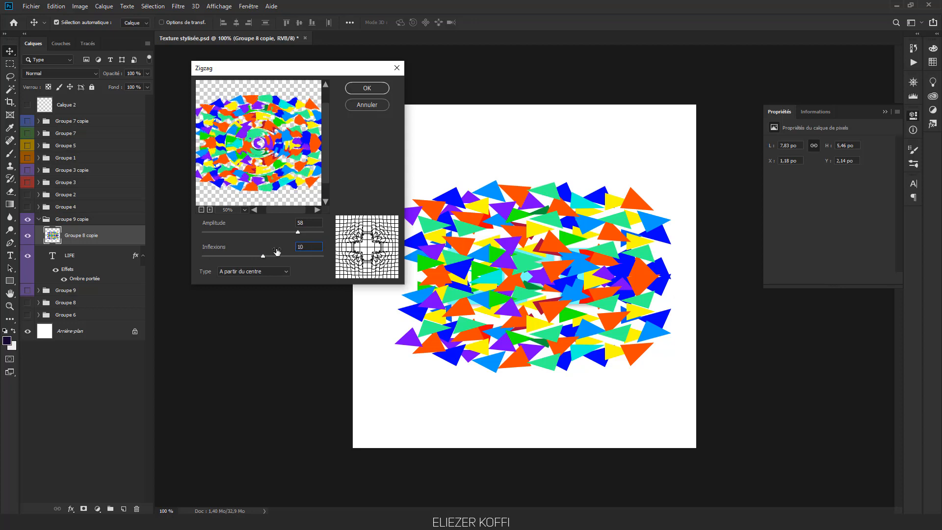
{"action": "left_click_drag", "start_coordinate": [298, 234], "coordinate": [300, 235]}
{"action": "type", "text": "60"}
{"action": "left_click", "coordinate": [367, 89]}
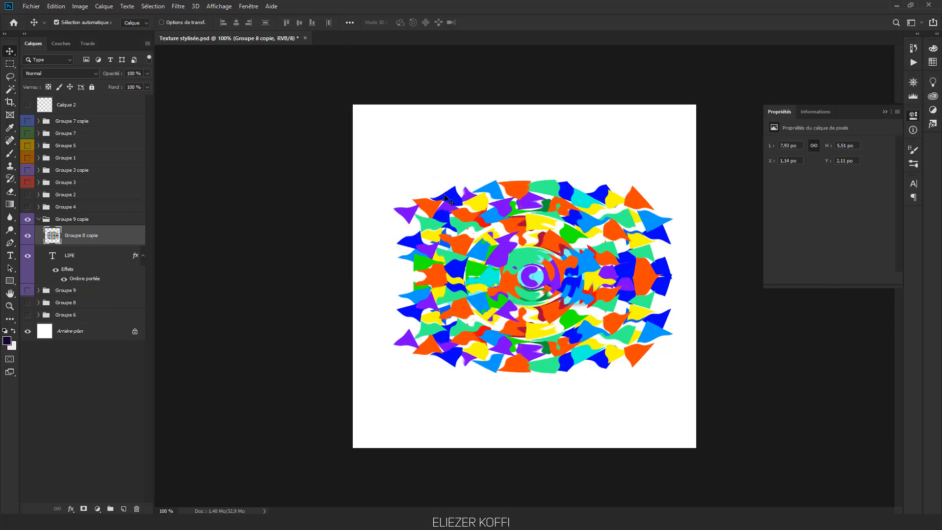
- Clip the distorted texture to the LIFE letters again and make the texture layer visible
{"action": "left_click", "coordinate": [27, 244], "text": "alt"}
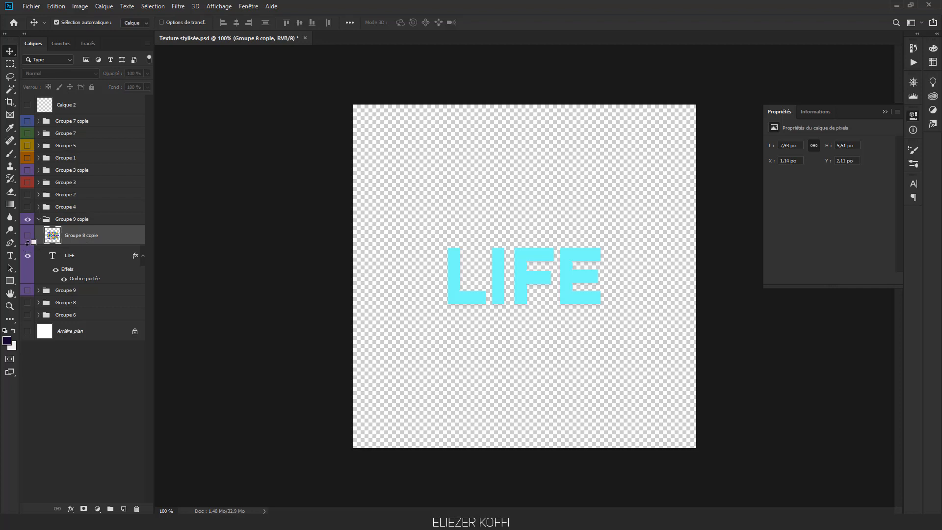
{"action": "left_click", "coordinate": [27, 242], "text": "alt"}
{"action": "left_click", "coordinate": [25, 236]}
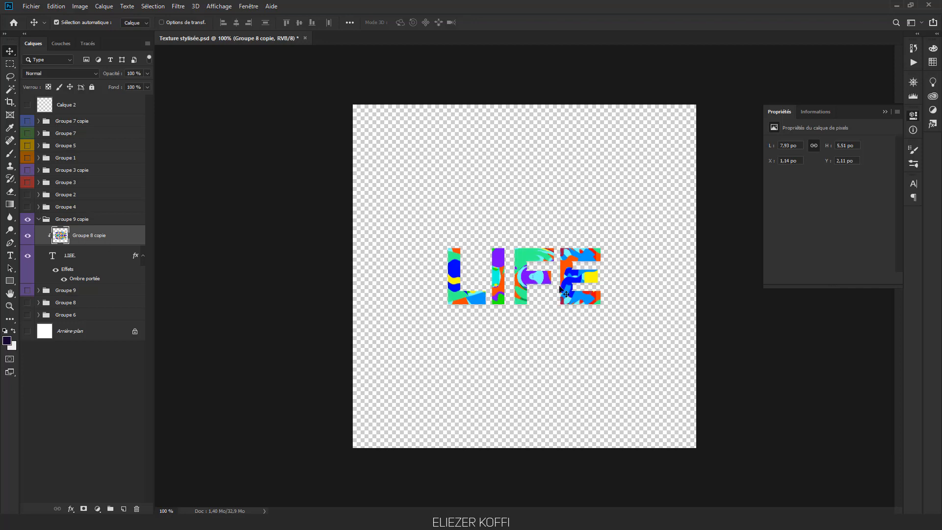
- Shift the clipped distorted texture slightly to the left and scale it to 68 % in width and height
{"action": "left_click_drag", "start_coordinate": [527, 284], "coordinate": [520, 282]}
{"action": "key", "text": "ctrl+t"}
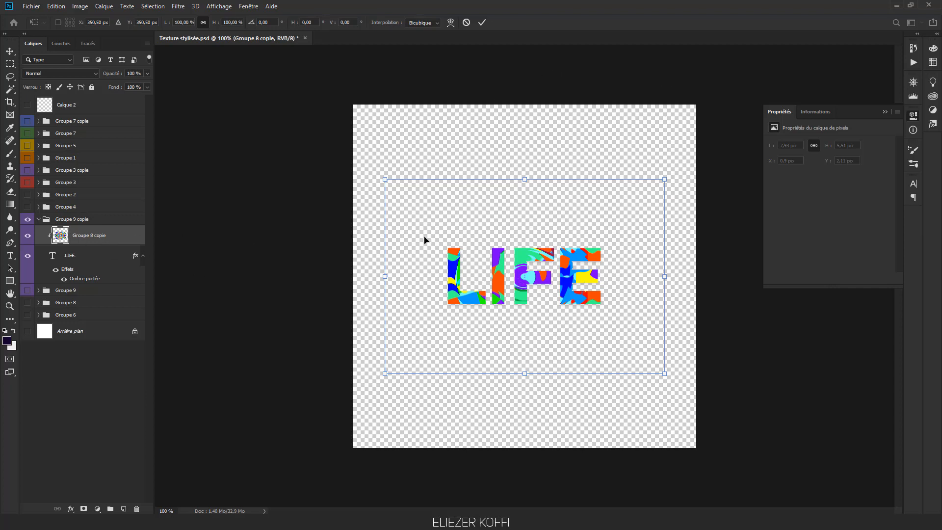
{"action": "left_click_drag", "start_coordinate": [215, 23], "coordinate": [203, 23]}
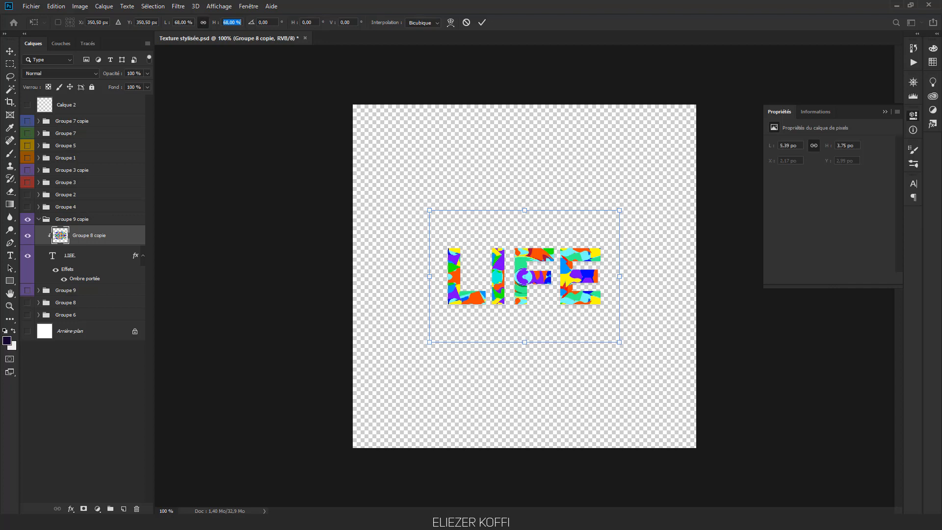
{"action": "left_click", "coordinate": [482, 22]}
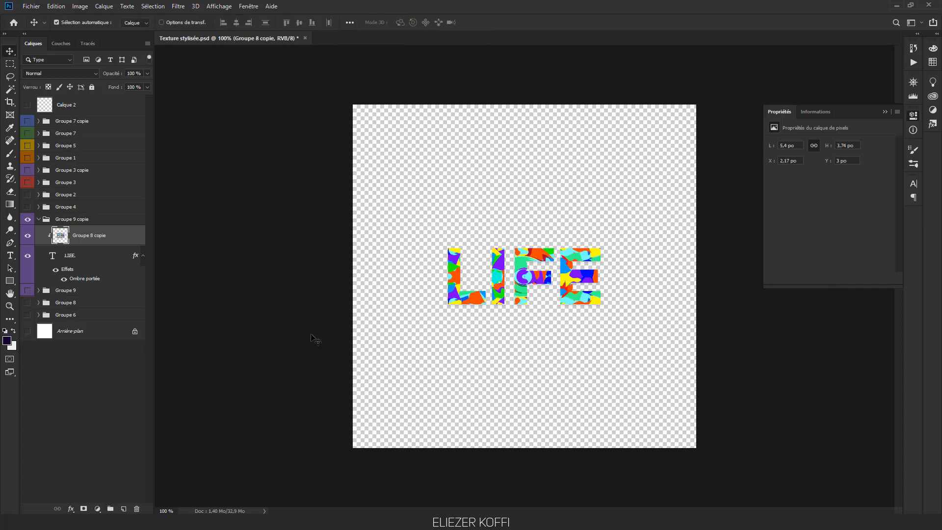
- Show the background layer and the original Groupe 9 again, and move that group above the distorted LIFE on the canvas
{"action": "left_click", "coordinate": [28, 331]}
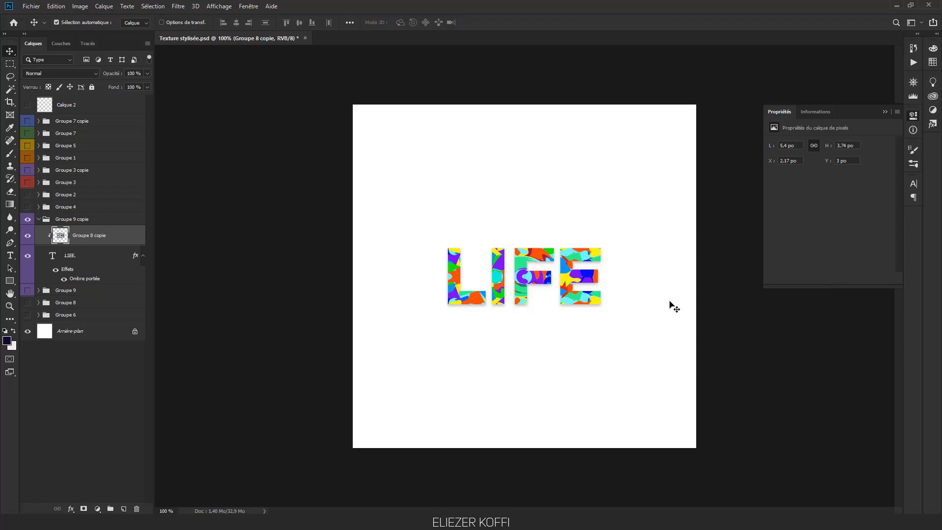
{"action": "left_click", "coordinate": [39, 219]}
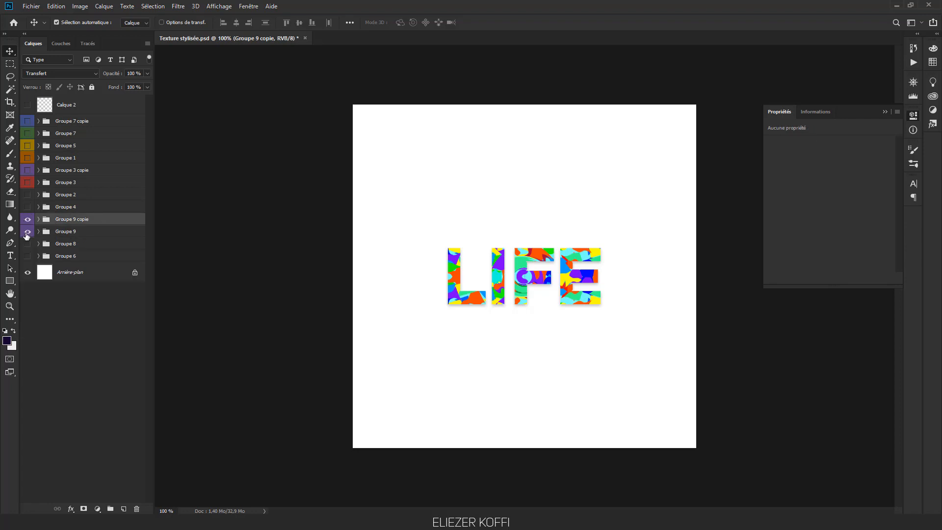
{"action": "left_click", "coordinate": [68, 233]}
{"action": "key", "text": "ctrl+t"}
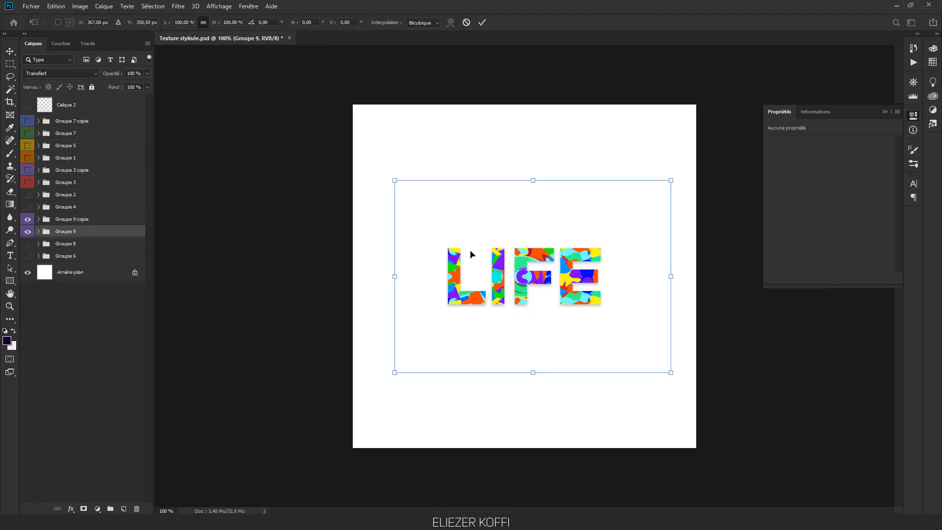
{"action": "left_click_drag", "start_coordinate": [513, 301], "coordinate": [516, 197]}
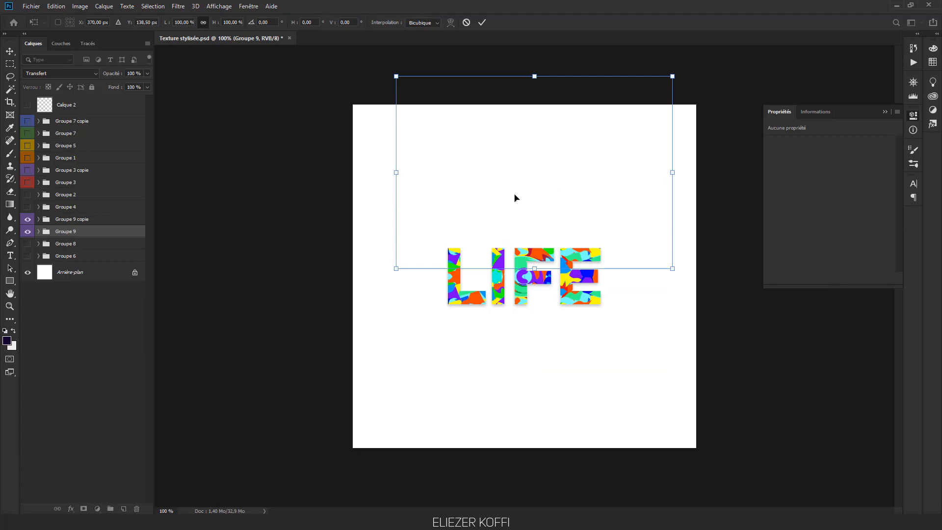
{"action": "key", "text": "Return"}
{"action": "left_click", "coordinate": [38, 231]}
{"action": "left_click", "coordinate": [26, 249]}
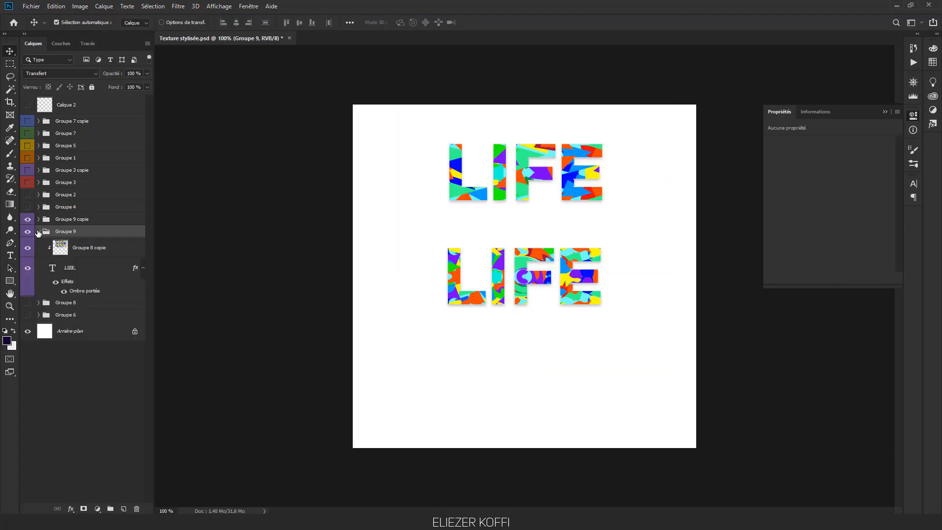
{"action": "left_click", "coordinate": [38, 231]}
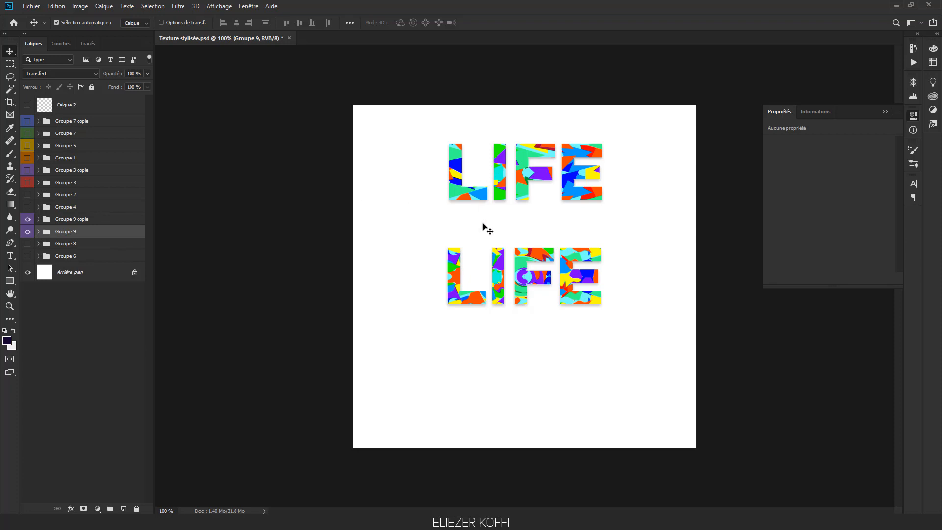
- Move Groupe 9 down so its LIFE sits directly above the distorted LIFE on the canvas
{"action": "key", "text": "ctrl+t"}
{"action": "left_click_drag", "start_coordinate": [539, 173], "coordinate": [535, 211]}
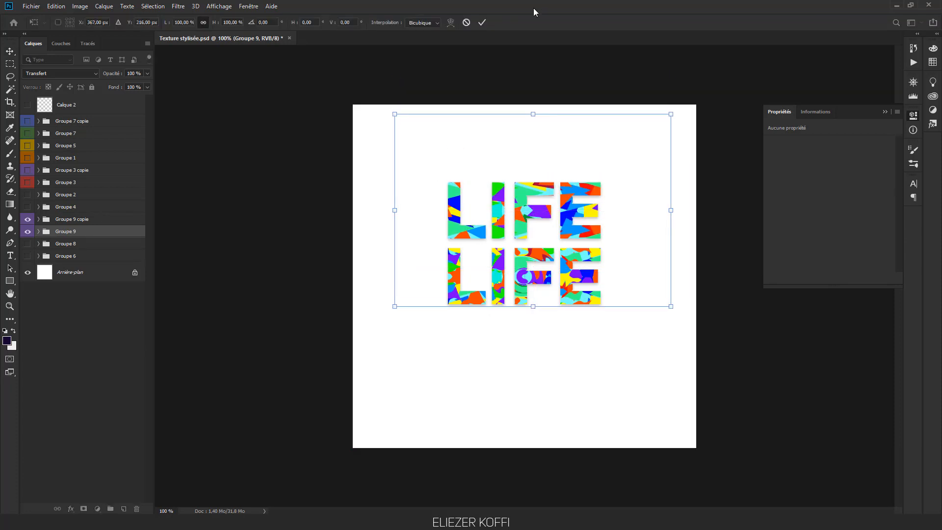
{"action": "left_click", "coordinate": [482, 22]}
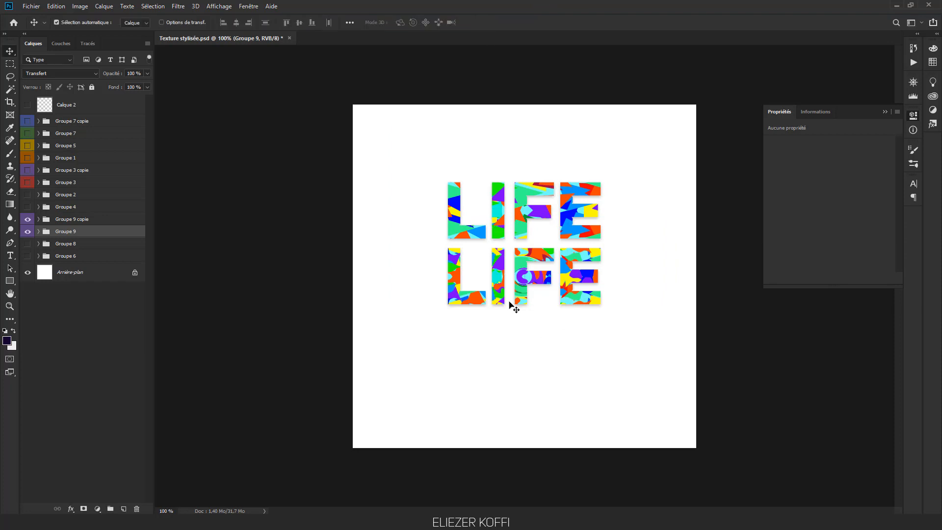
- Compare the two LIFE versions by toggling Groupe 9 copie, and hide both Groupe 9 copie and Groupe 9
{"action": "left_click", "coordinate": [28, 221]}
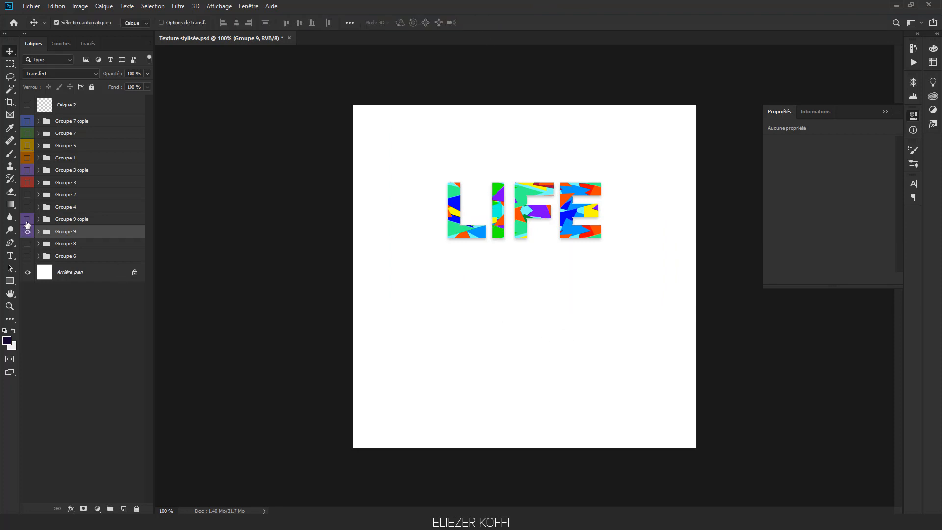
{"action": "left_click", "coordinate": [27, 222]}
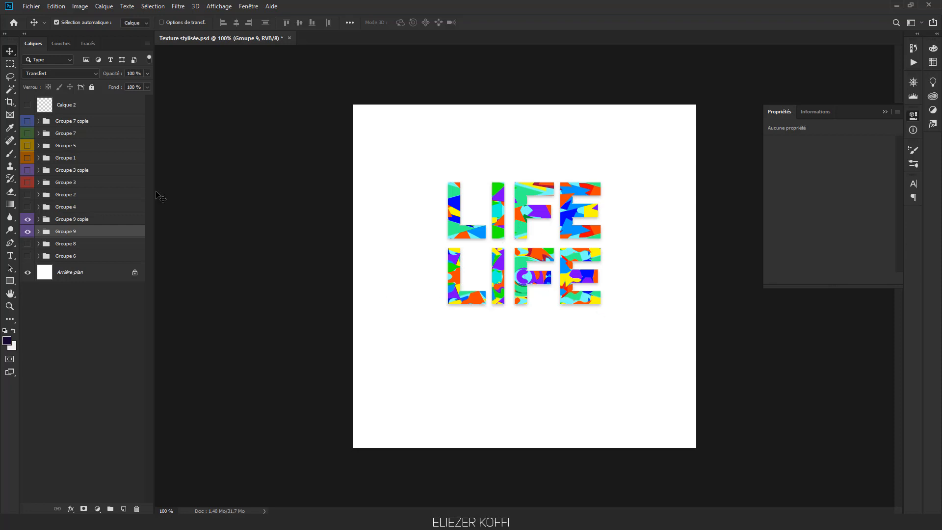
{"action": "left_click", "coordinate": [28, 219]}
{"action": "left_click", "coordinate": [27, 232]}
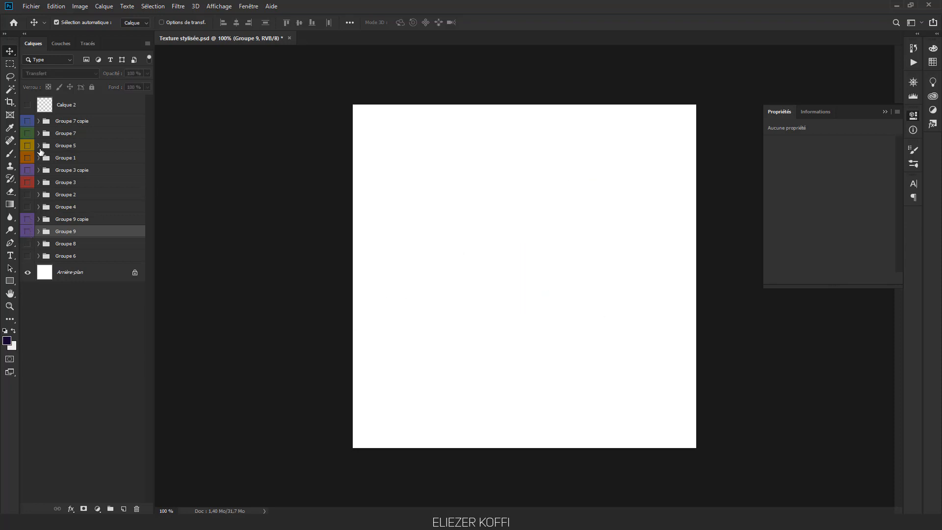
- Show Groupe 7 copie and Groupe 5, including Groupe 5's clipped texture and DESIGN text, to review the circular pattern
{"action": "left_click", "coordinate": [27, 124]}
{"action": "left_click", "coordinate": [38, 145]}
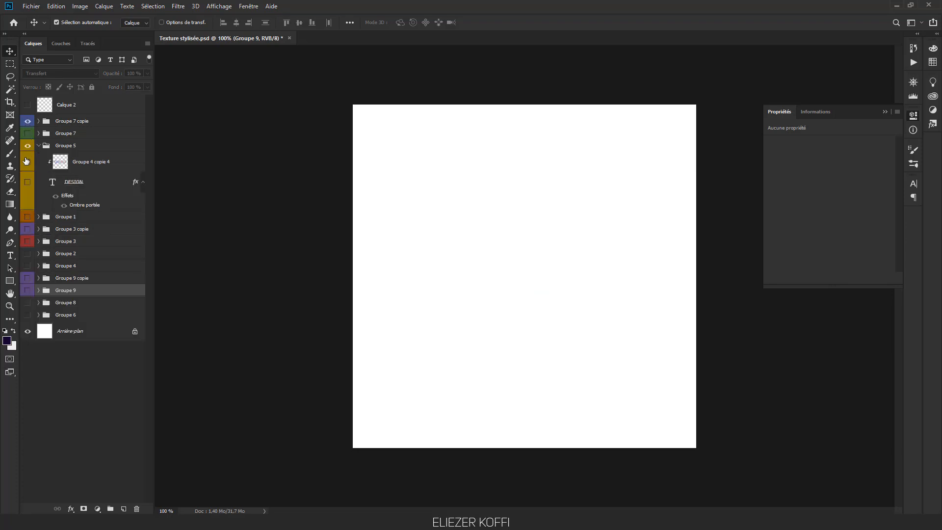
{"action": "left_click", "coordinate": [27, 162]}
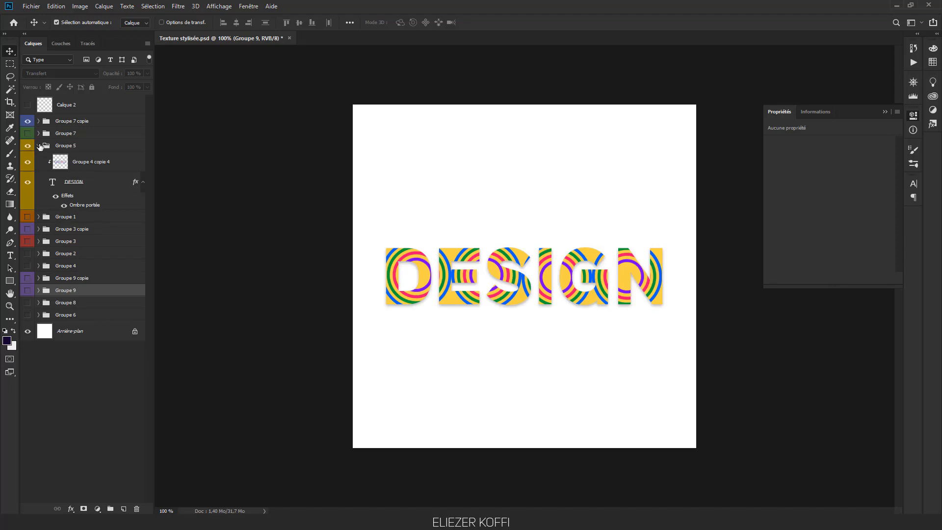
{"action": "left_click", "coordinate": [39, 145]}
- Show Groupe 7 with its clipped texture and DESIGN text to review the crossed-stripe pattern
{"action": "left_click", "coordinate": [39, 132]}
{"action": "left_click", "coordinate": [28, 149]}
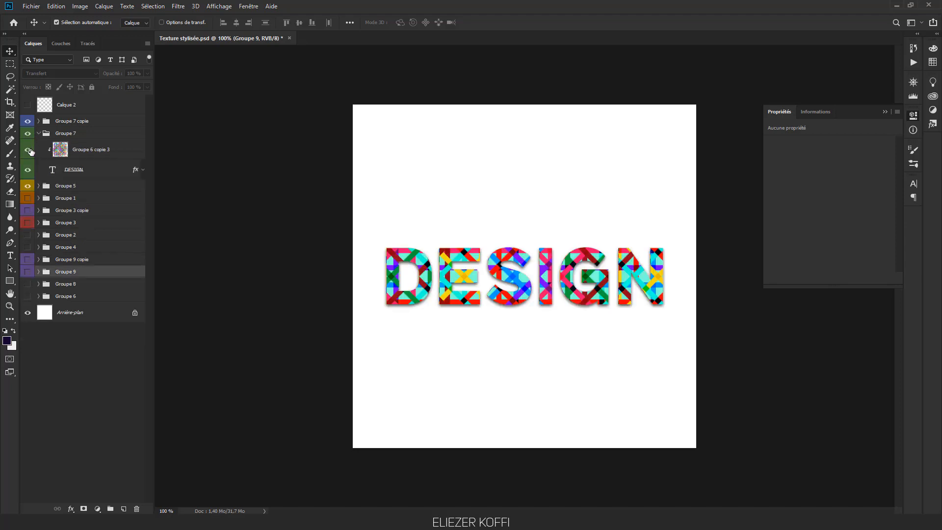
{"action": "left_click", "coordinate": [29, 148]}
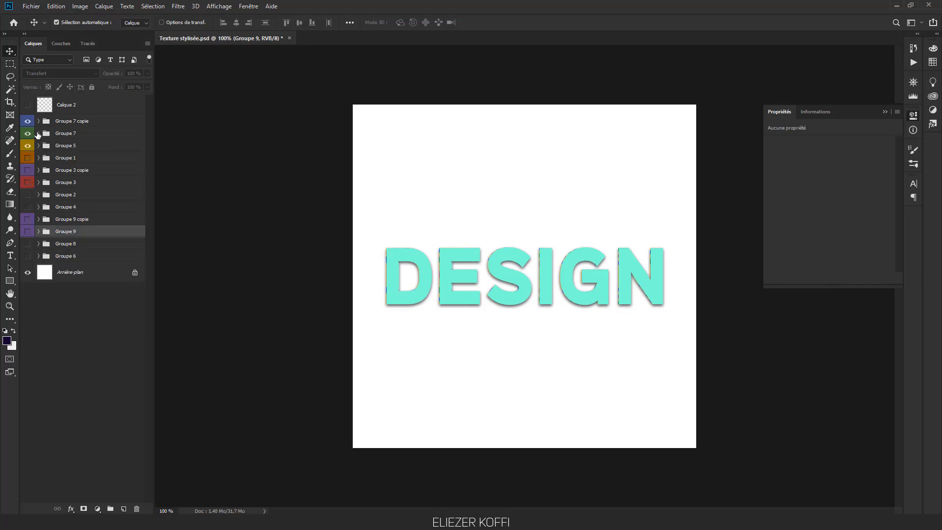
{"action": "left_click", "coordinate": [28, 149]}
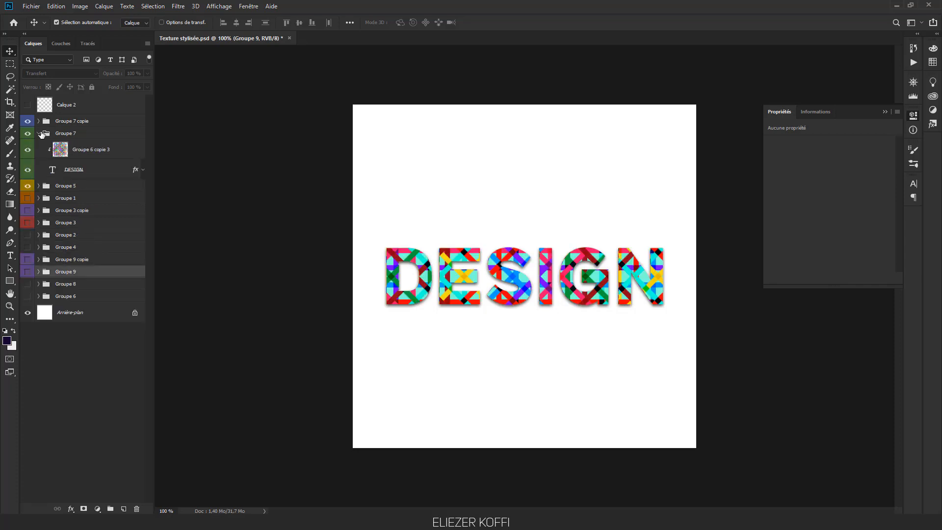
{"action": "left_click", "coordinate": [39, 133]}
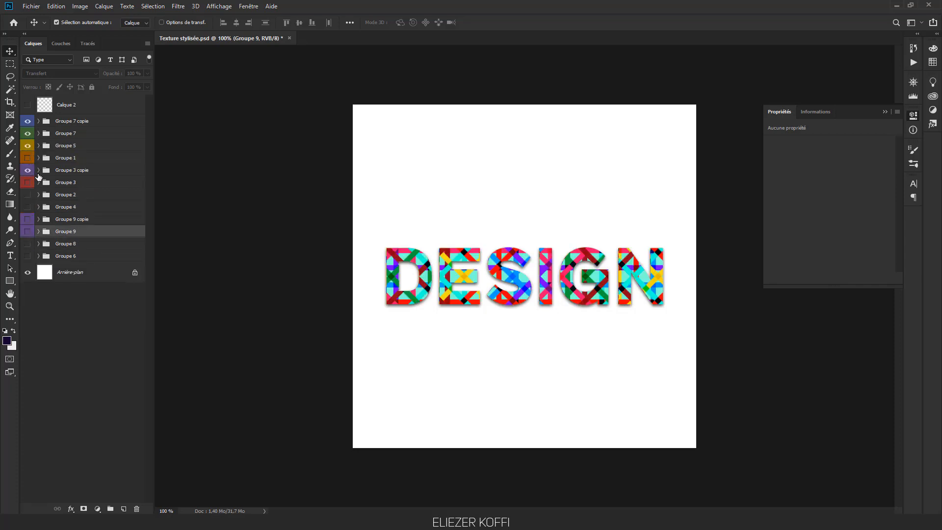
- Show all layers of Groupe 1 and hide Groupe 5, Groupe 7 and Groupe 7 copie to review the liquid DESIGN texture
{"action": "left_click", "coordinate": [39, 171]}
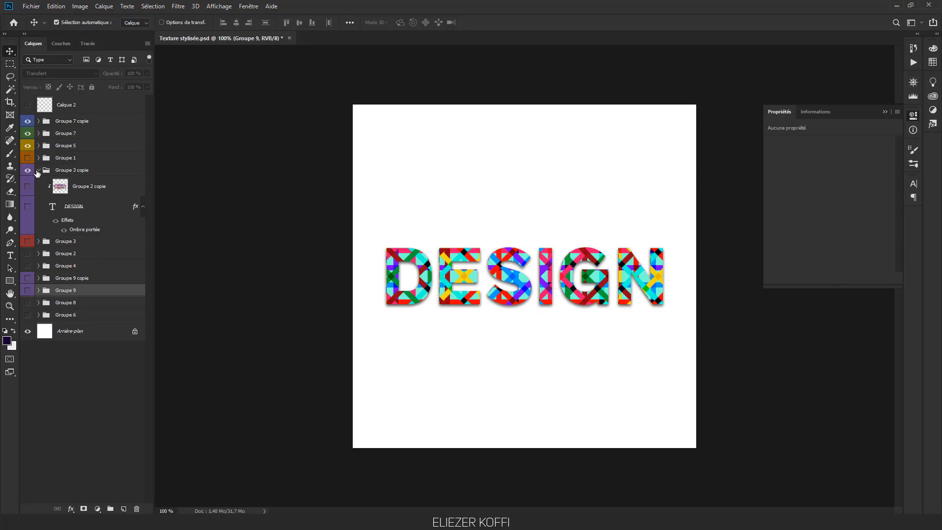
{"action": "left_click", "coordinate": [38, 171]}
{"action": "left_click", "coordinate": [39, 157]}
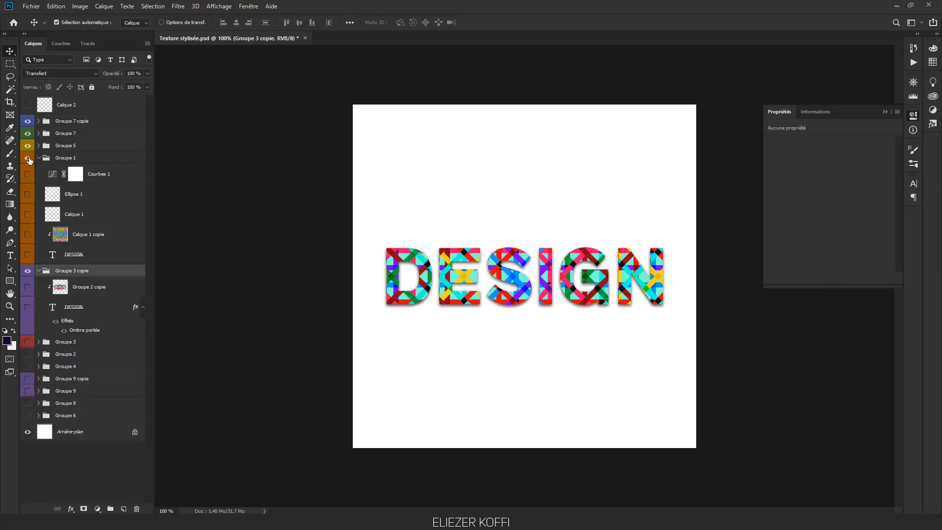
{"action": "left_click_drag", "start_coordinate": [27, 175], "coordinate": [29, 264]}
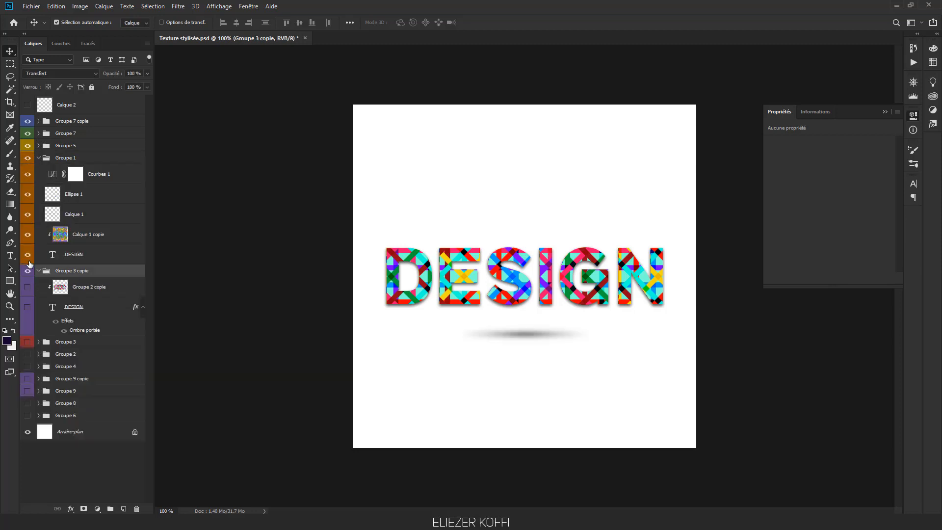
{"action": "left_click_drag", "start_coordinate": [29, 141], "coordinate": [28, 122]}
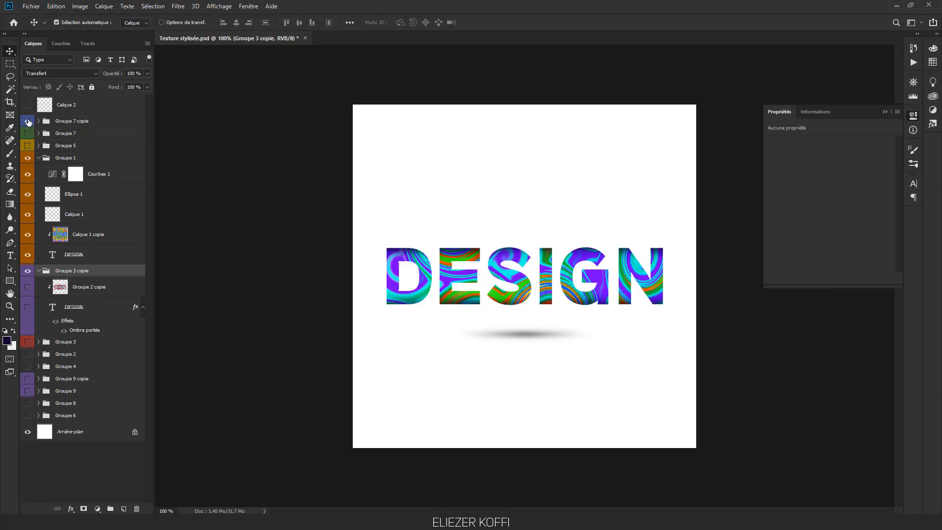
- Collapse and hide Groupe 1 and Groupe 3 copie so that only the white background is shown
{"action": "left_click", "coordinate": [39, 158]}
{"action": "left_click", "coordinate": [68, 158]}
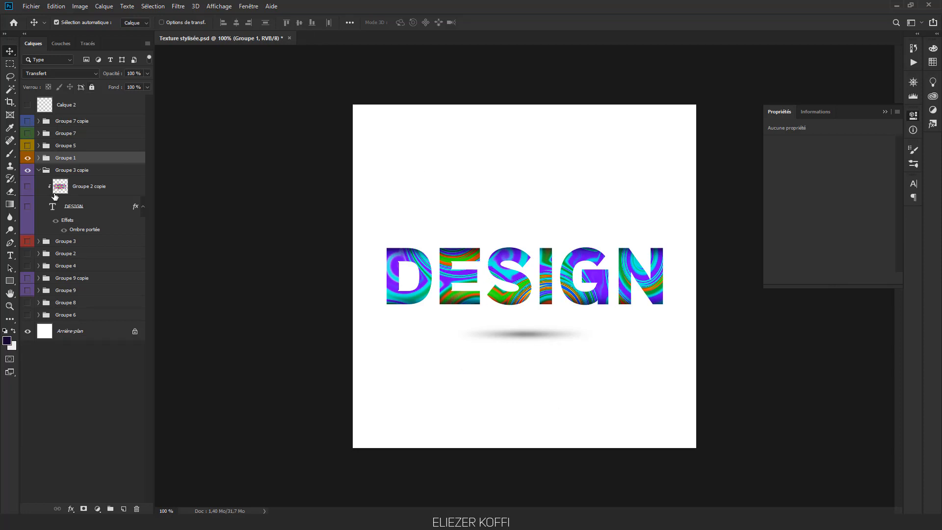
{"action": "left_click", "coordinate": [37, 171]}
{"action": "left_click", "coordinate": [38, 171]}
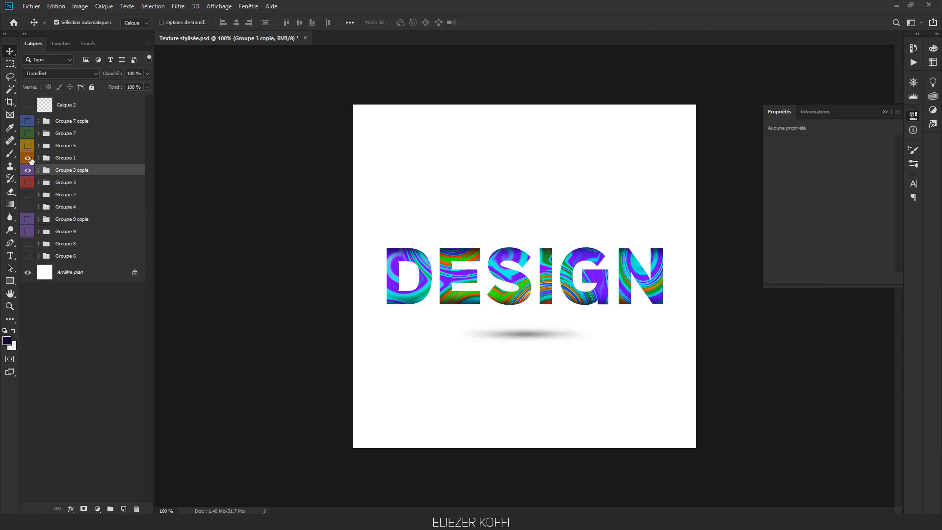
{"action": "left_click", "coordinate": [28, 170]}
{"action": "left_click", "coordinate": [28, 159]}
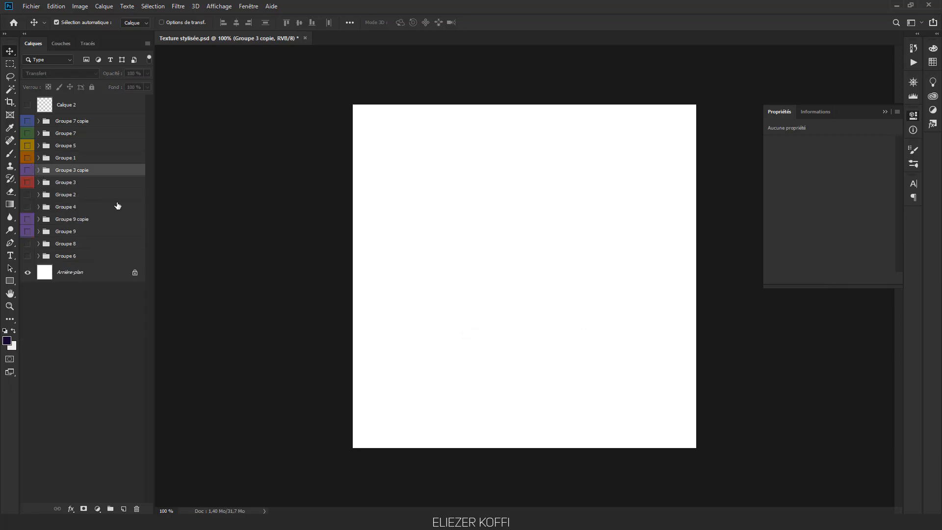
- Show Calque 2 and paint a soft dark purple (RGB 33, 2, 66) band across the canvas's upper edge with the Brush
{"action": "left_click", "coordinate": [57, 106]}
{"action": "left_click", "coordinate": [28, 105]}
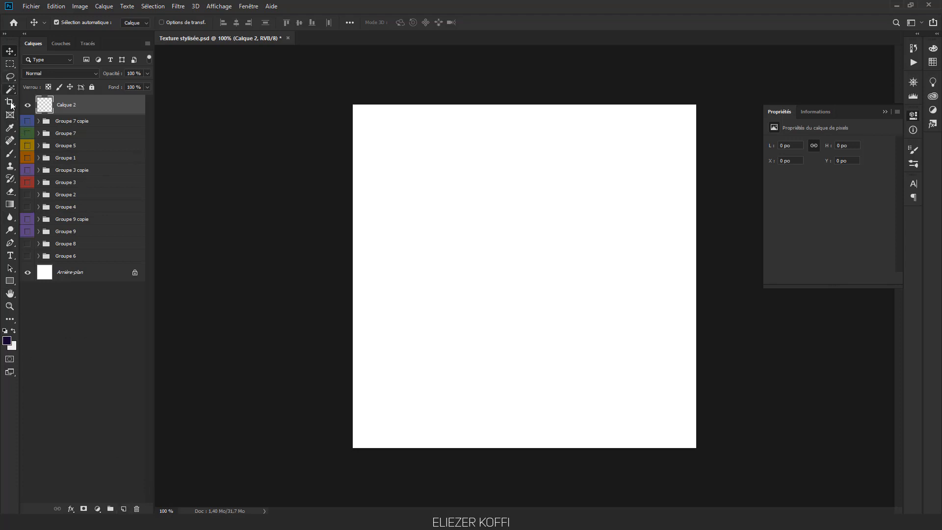
{"action": "left_click", "coordinate": [10, 153]}
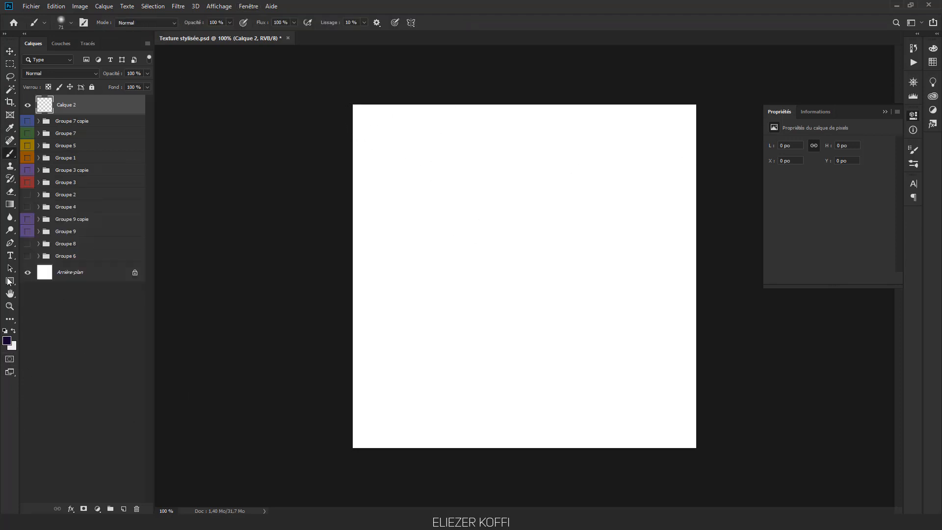
{"action": "left_click", "coordinate": [217, 22]}
{"action": "left_click", "coordinate": [7, 341]}
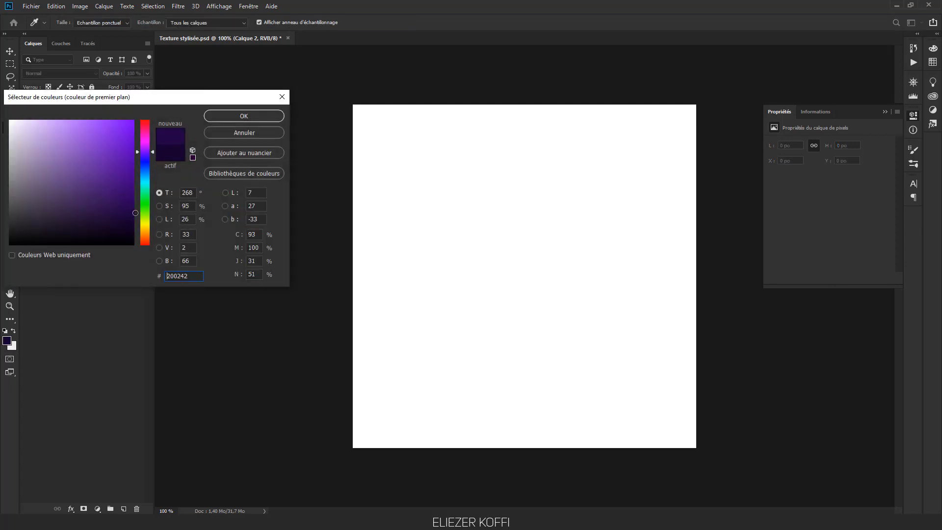
{"action": "left_click", "coordinate": [240, 118]}
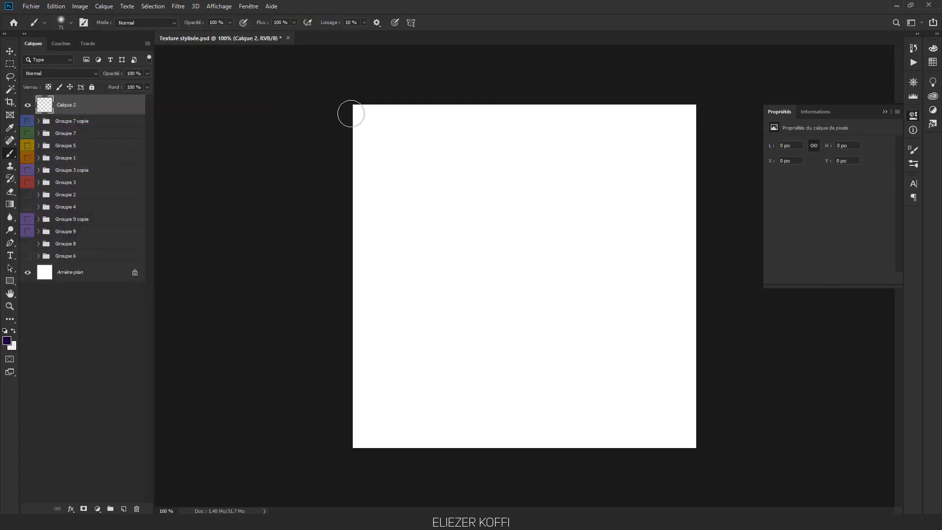
{"action": "mouse_move", "coordinate": [347, 115]}
{"action": "left_mouse_down"}
{"action": "mouse_move", "coordinate": [734, 110]}
{"action": "mouse_move", "coordinate": [297, 105]}
{"action": "left_mouse_up"}
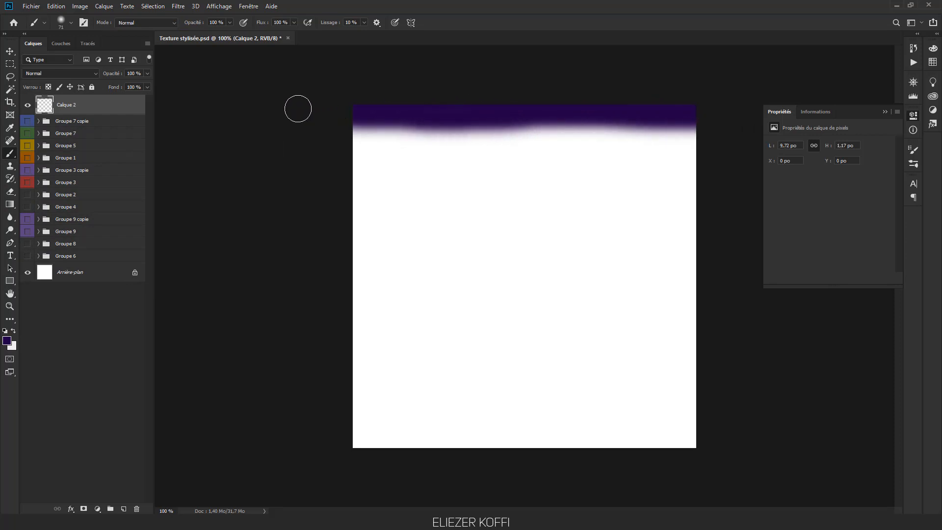
- Set the brush size to 95 px and paint a blue (#00addf) band across the canvas below the purple one
{"action": "left_click", "coordinate": [71, 23]}
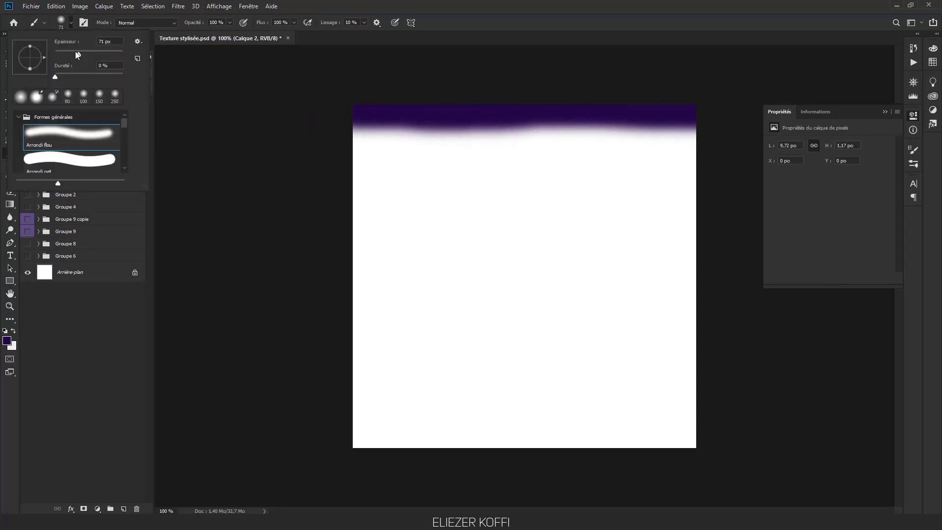
{"action": "type", "text": "95"}
{"action": "key", "text": "Return"}
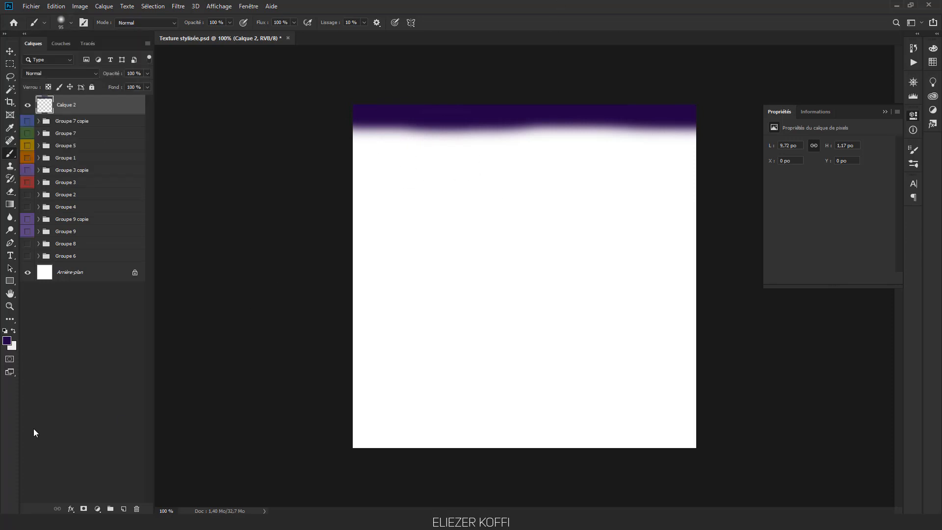
{"action": "left_click", "coordinate": [7, 340]}
{"action": "left_click_drag", "start_coordinate": [139, 175], "coordinate": [155, 136]}
{"action": "left_click", "coordinate": [215, 117]}
{"action": "left_click_drag", "start_coordinate": [357, 136], "coordinate": [750, 137]}
- Set the foreground colour to green (#0ca300) and paint a band across the canvas below the blue one
{"action": "left_click", "coordinate": [8, 340]}
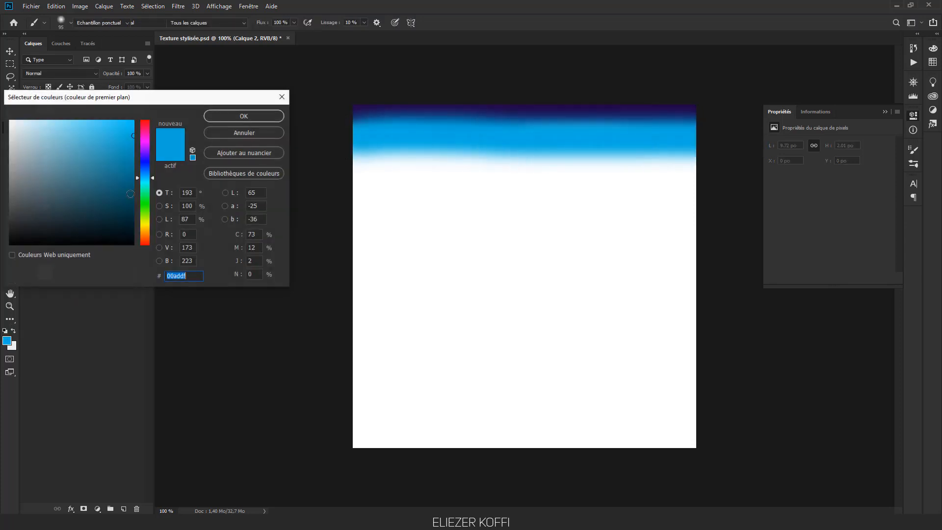
{"action": "left_click_drag", "start_coordinate": [139, 174], "coordinate": [140, 205]}
{"action": "mouse_move", "coordinate": [121, 144]}
{"action": "left_mouse_down"}
{"action": "mouse_move", "coordinate": [140, 134]}
{"action": "mouse_move", "coordinate": [140, 163]}
{"action": "left_mouse_up"}
{"action": "left_click", "coordinate": [214, 116]}
{"action": "left_click_drag", "start_coordinate": [363, 172], "coordinate": [709, 165]}
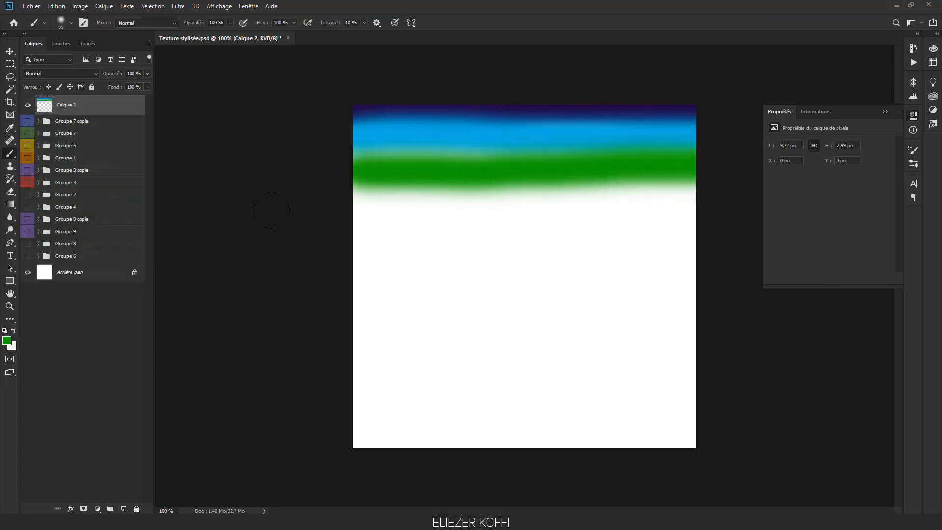
- Set the foreground colour to orange (#ee6a00) and paint a band across the canvas below the green one
{"action": "left_click", "coordinate": [8, 343]}
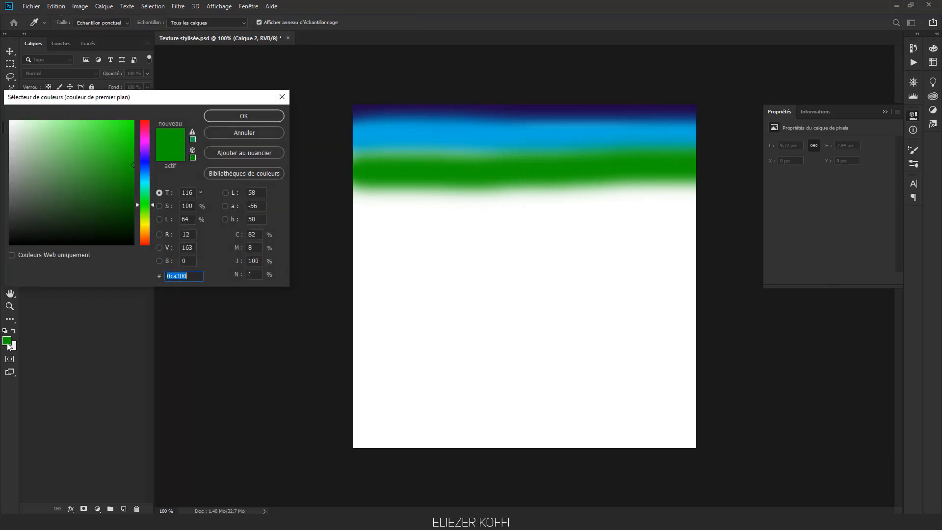
{"action": "left_click_drag", "start_coordinate": [145, 223], "coordinate": [143, 235]}
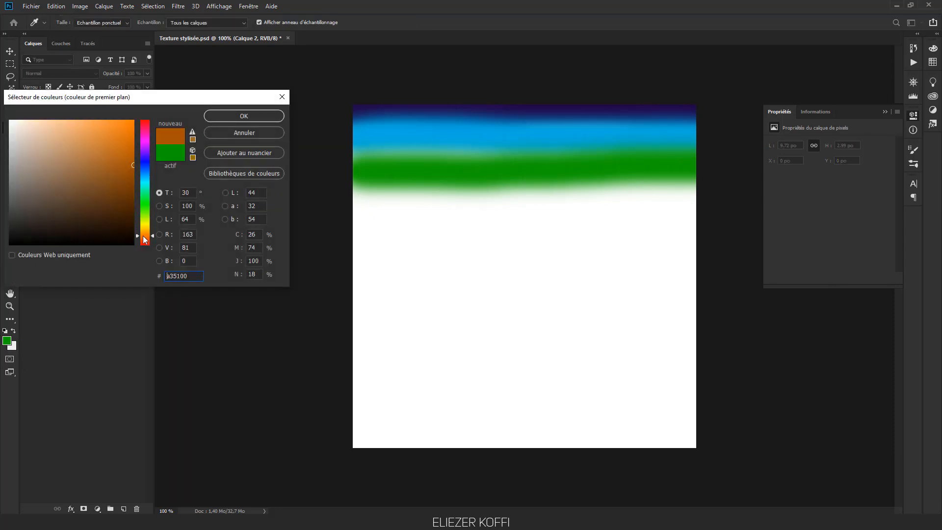
{"action": "left_click_drag", "start_coordinate": [130, 139], "coordinate": [156, 128]}
{"action": "key", "text": "Return"}
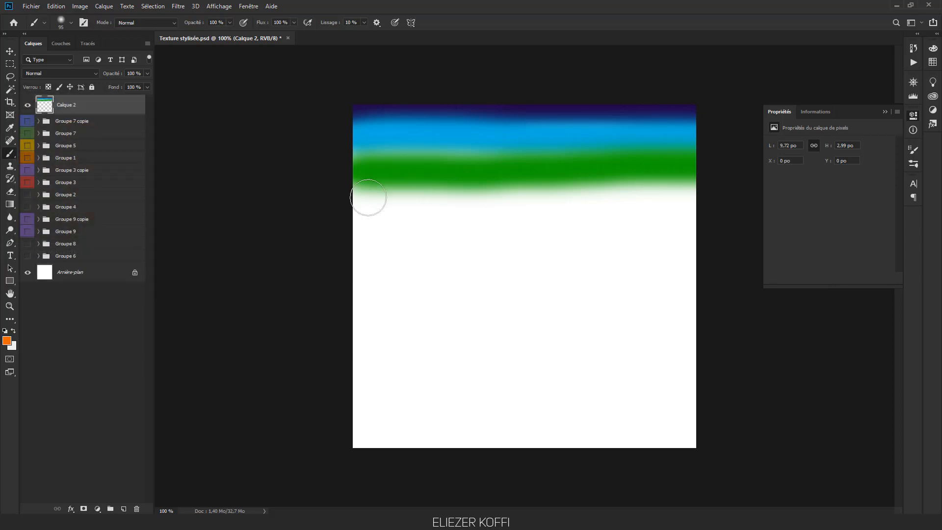
{"action": "left_click_drag", "start_coordinate": [361, 198], "coordinate": [697, 195]}
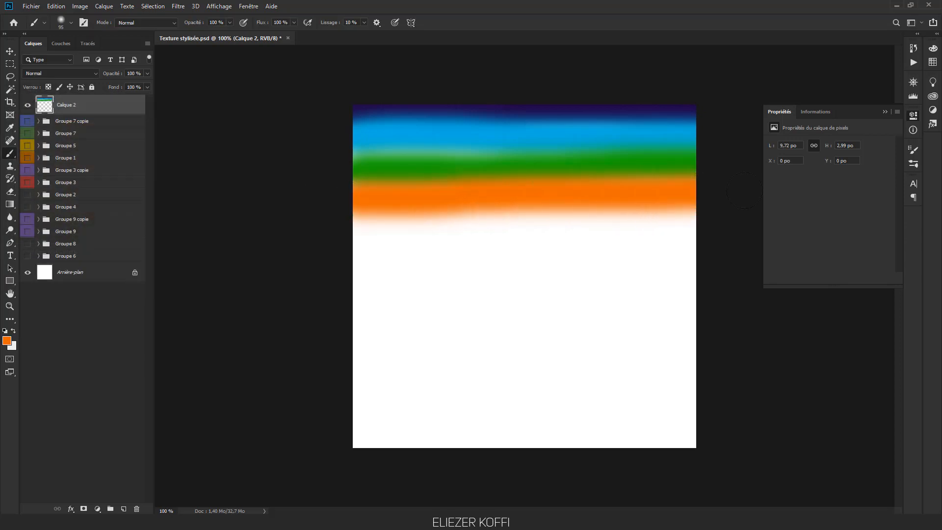
- Set the foreground colour to pink (#ff008a) and paint a band across the canvas below the orange one
{"action": "left_click", "coordinate": [7, 340]}
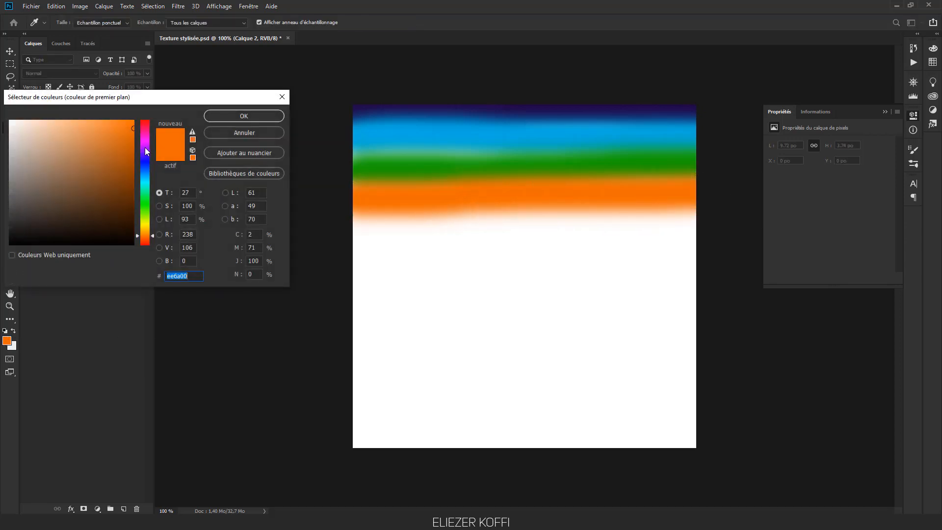
{"action": "mouse_move", "coordinate": [142, 222]}
{"action": "left_mouse_down"}
{"action": "mouse_move", "coordinate": [154, 184]}
{"action": "mouse_move", "coordinate": [151, 127]}
{"action": "mouse_move", "coordinate": [136, 126]}
{"action": "mouse_move", "coordinate": [141, 118]}
{"action": "left_mouse_up"}
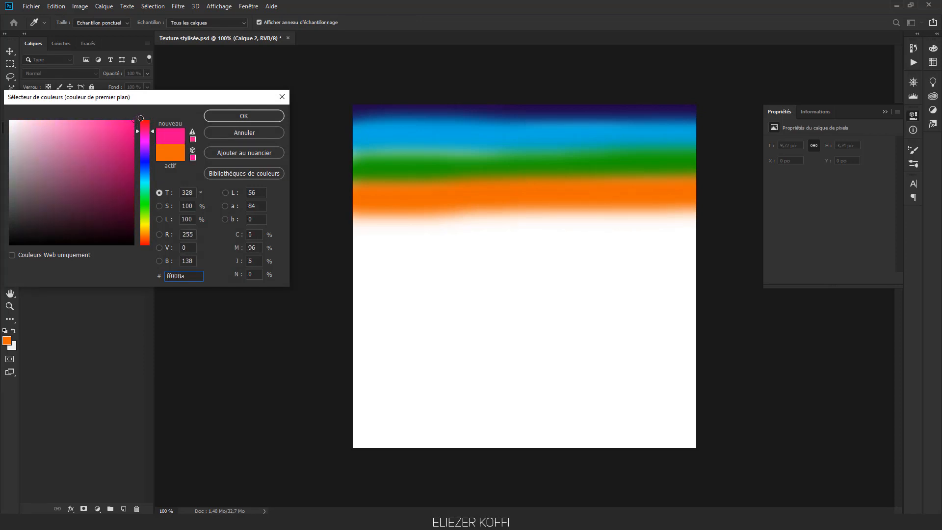
{"action": "left_click", "coordinate": [218, 118]}
{"action": "left_click_drag", "start_coordinate": [345, 231], "coordinate": [732, 219]}
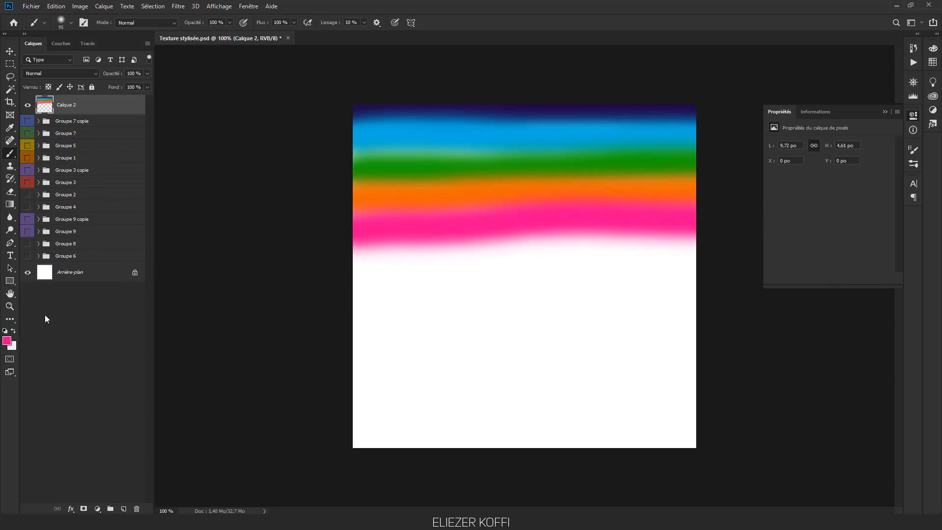
- Set the foreground colour to turquoise (#00ffc0) and paint a band across the canvas below the pink one
{"action": "left_click", "coordinate": [8, 342]}
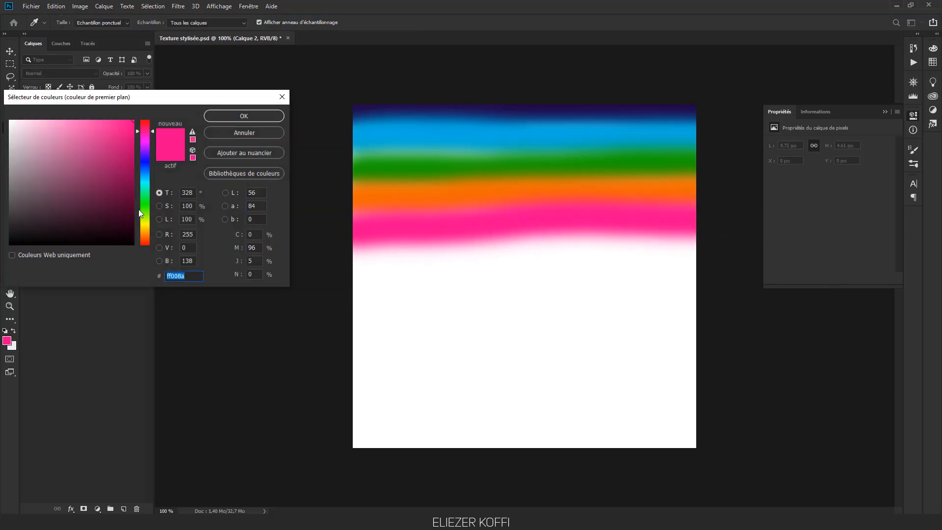
{"action": "left_click_drag", "start_coordinate": [138, 210], "coordinate": [146, 187]}
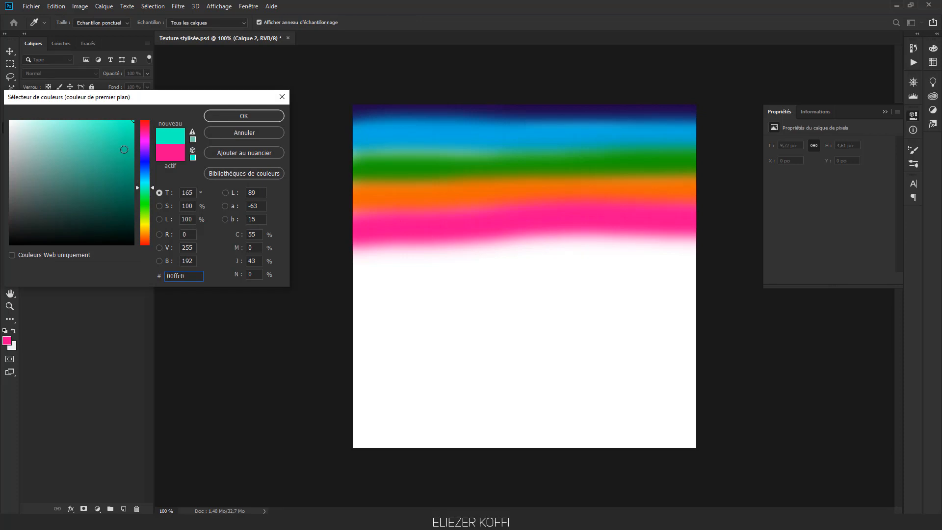
{"action": "left_click", "coordinate": [279, 118]}
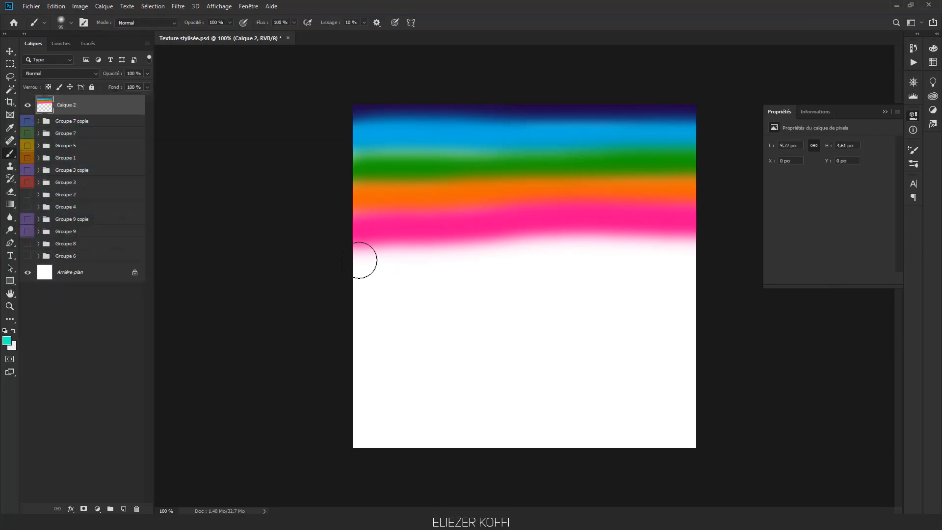
{"action": "mouse_move", "coordinate": [359, 260]}
{"action": "left_mouse_down"}
{"action": "mouse_move", "coordinate": [643, 244]}
{"action": "mouse_move", "coordinate": [735, 252]}
{"action": "left_mouse_up"}
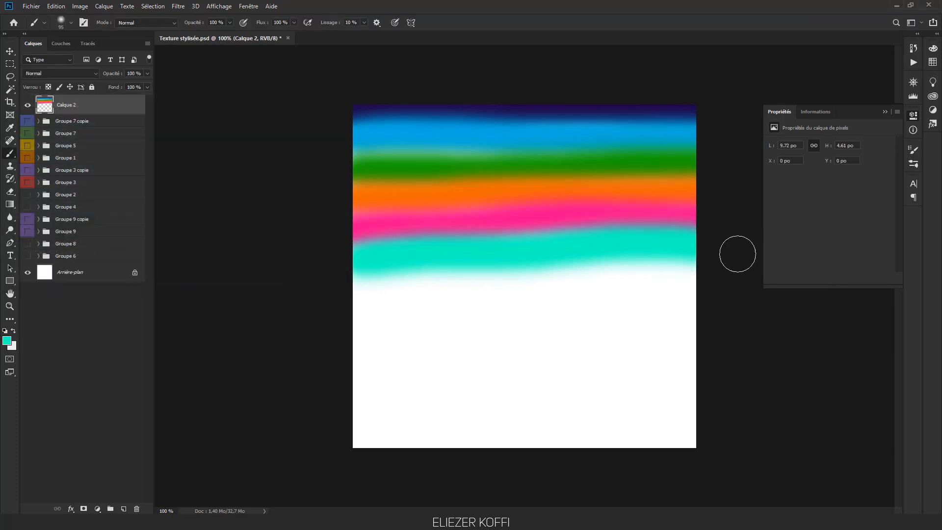
- Set the foreground colour to yellow (#f6ff00) and paint a band across the canvas below the turquoise one
{"action": "left_click", "coordinate": [7, 341]}
{"action": "left_click_drag", "start_coordinate": [138, 194], "coordinate": [141, 223]}
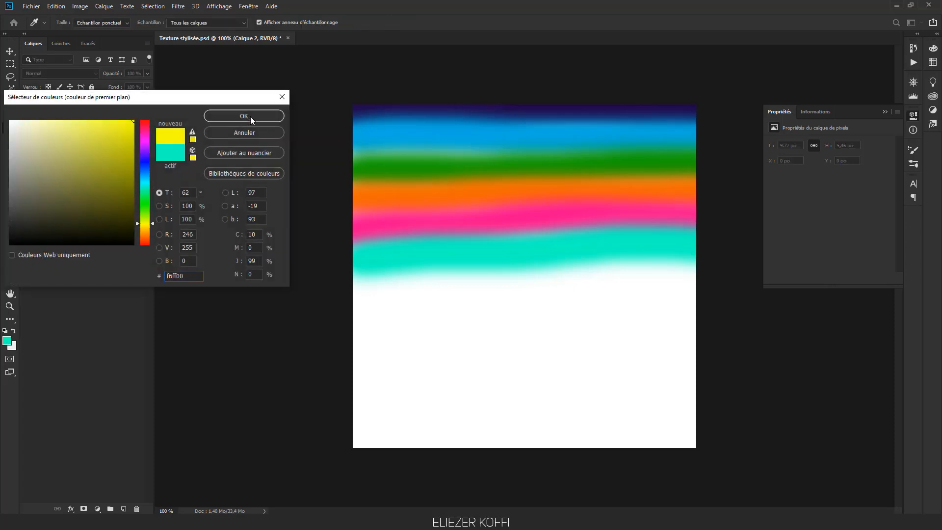
{"action": "left_click", "coordinate": [244, 116]}
{"action": "left_click_drag", "start_coordinate": [357, 288], "coordinate": [699, 273]}
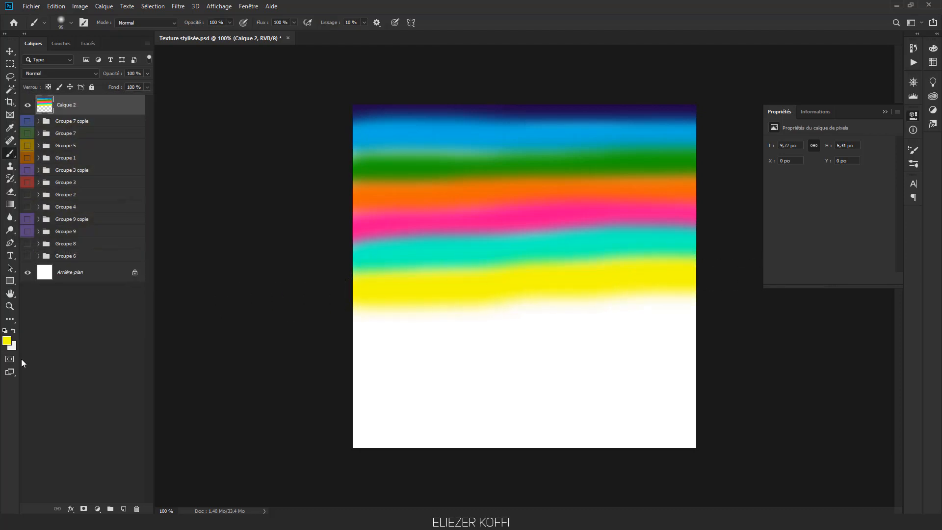
- Set the foreground colour to red (#ff0000) and paint a band across the canvas below the yellow one
{"action": "left_click", "coordinate": [8, 341]}
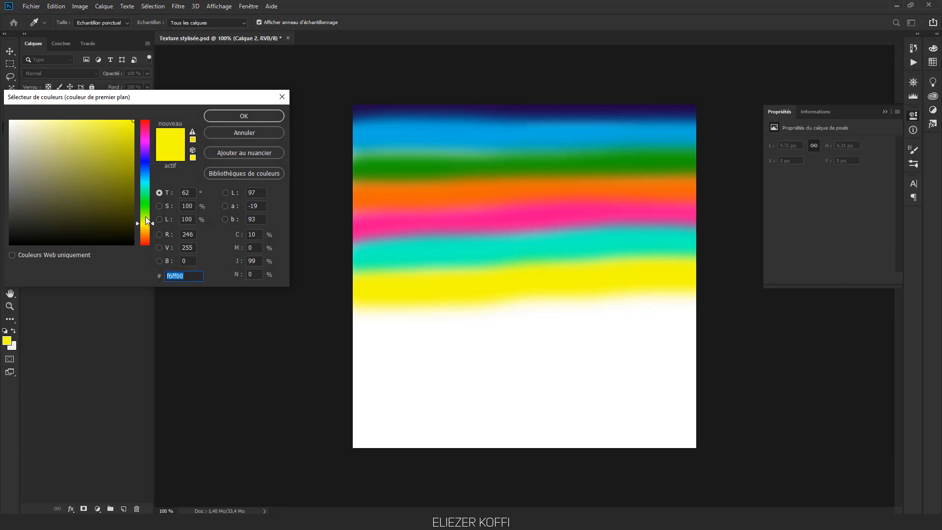
{"action": "left_click_drag", "start_coordinate": [145, 217], "coordinate": [157, 112]}
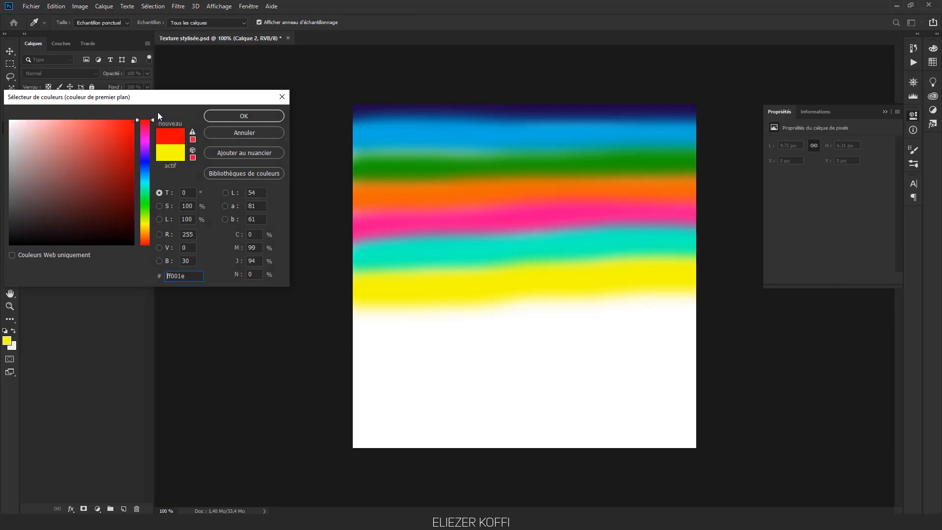
{"action": "left_click", "coordinate": [223, 113]}
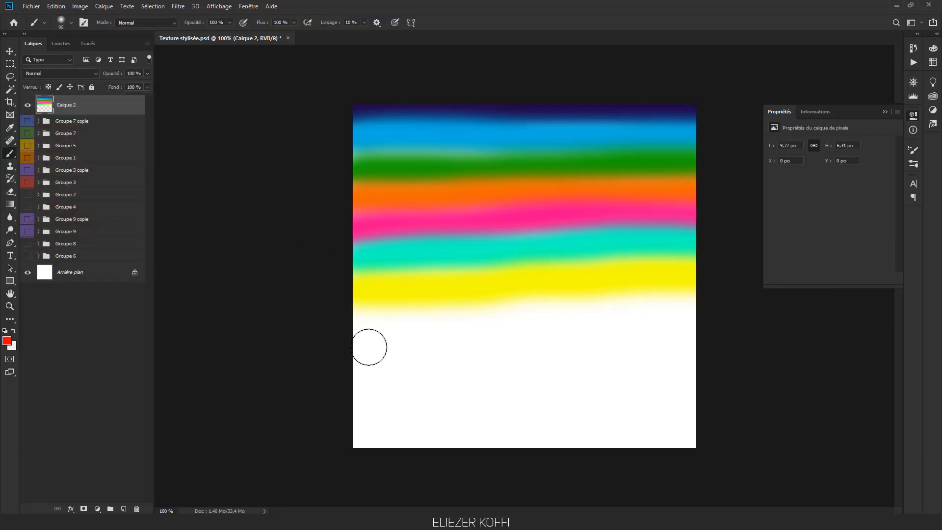
{"action": "left_click_drag", "start_coordinate": [357, 321], "coordinate": [744, 302]}
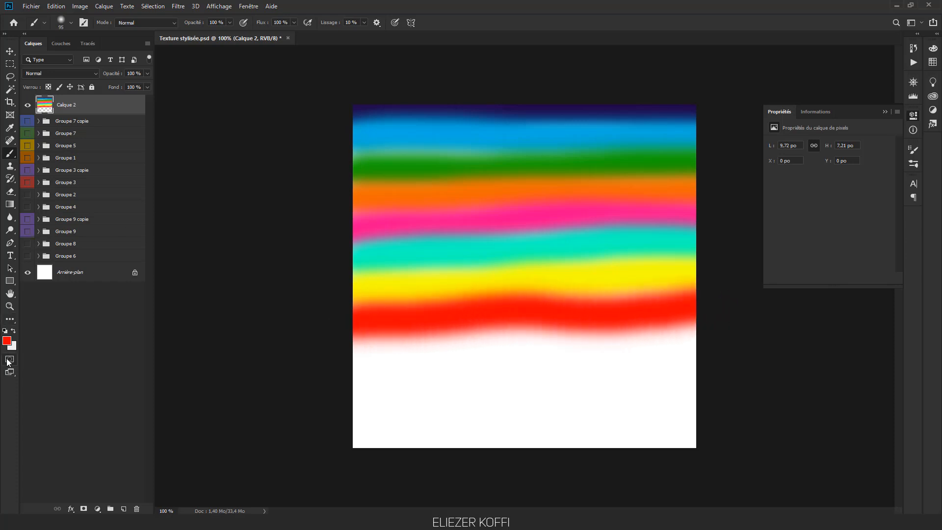
- Set the foreground colour to orange (#ff7200) and paint a band across the canvas below the red one
{"action": "left_click", "coordinate": [7, 341]}
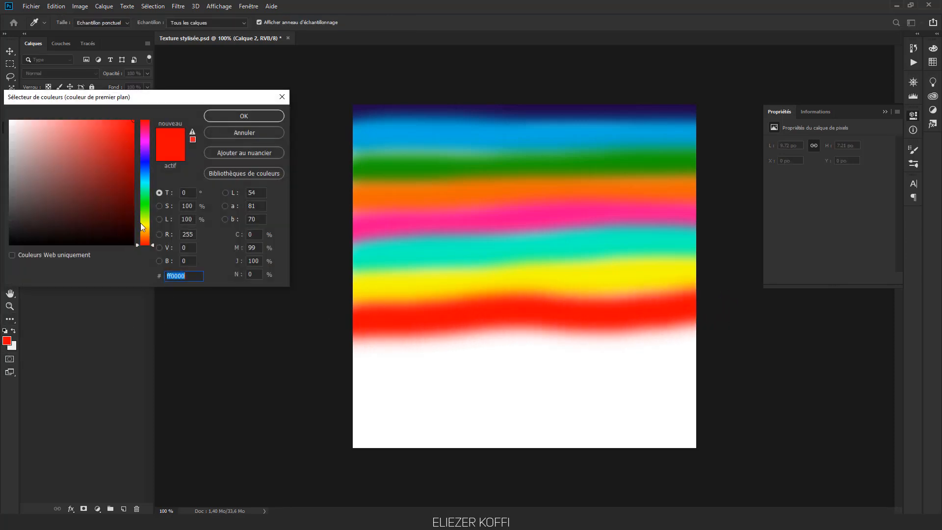
{"action": "left_click_drag", "start_coordinate": [140, 222], "coordinate": [147, 233]}
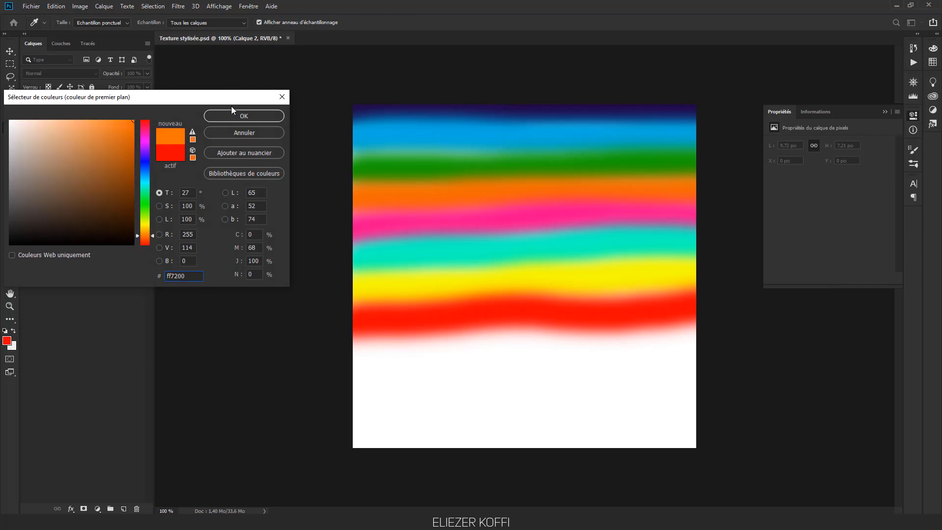
{"action": "left_click", "coordinate": [233, 115]}
{"action": "mouse_move", "coordinate": [363, 351]}
{"action": "left_mouse_down"}
{"action": "mouse_move", "coordinate": [368, 343]}
{"action": "mouse_move", "coordinate": [714, 338]}
{"action": "mouse_move", "coordinate": [421, 346]}
{"action": "left_mouse_up"}
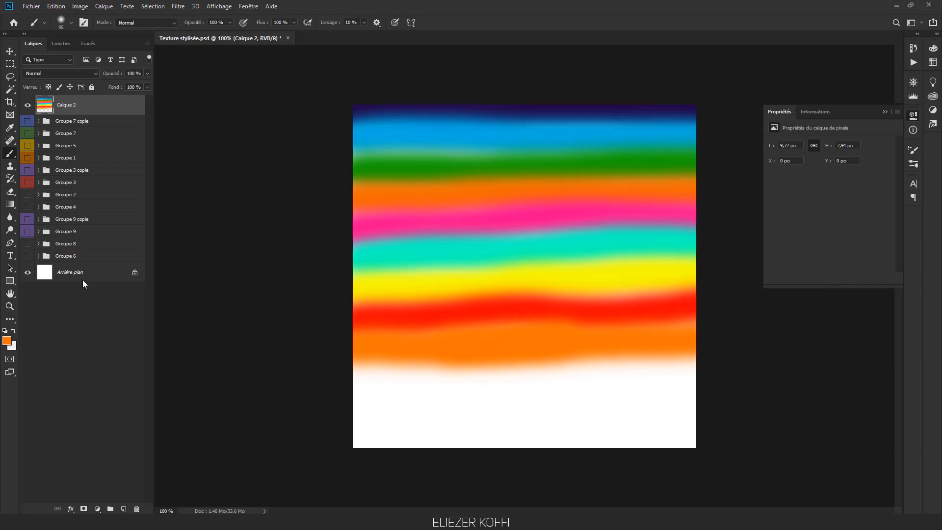
- Set the foreground colour to deep blue (#0c00ff) and paint a band across the canvas below the lower orange one
{"action": "left_click", "coordinate": [7, 340]}
{"action": "left_click_drag", "start_coordinate": [145, 226], "coordinate": [153, 160]}
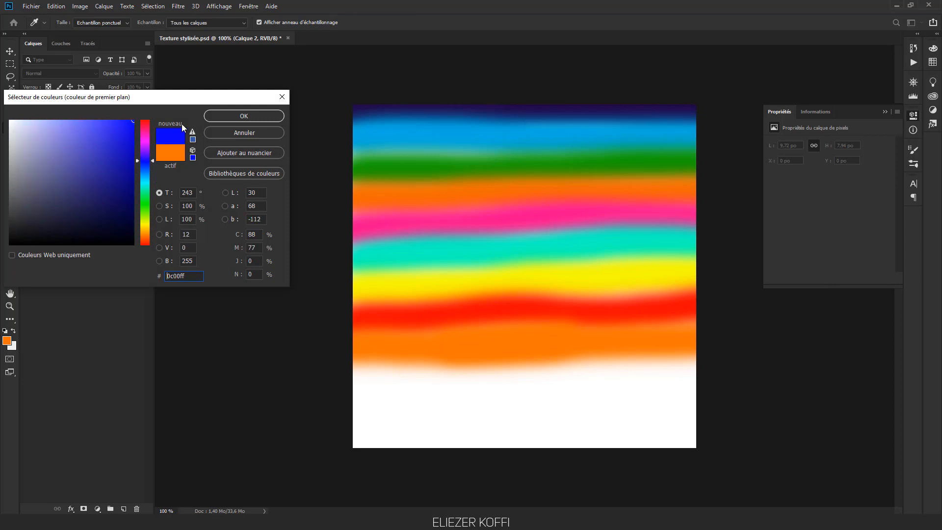
{"action": "left_click", "coordinate": [244, 116]}
{"action": "left_click_drag", "start_coordinate": [354, 382], "coordinate": [741, 367]}
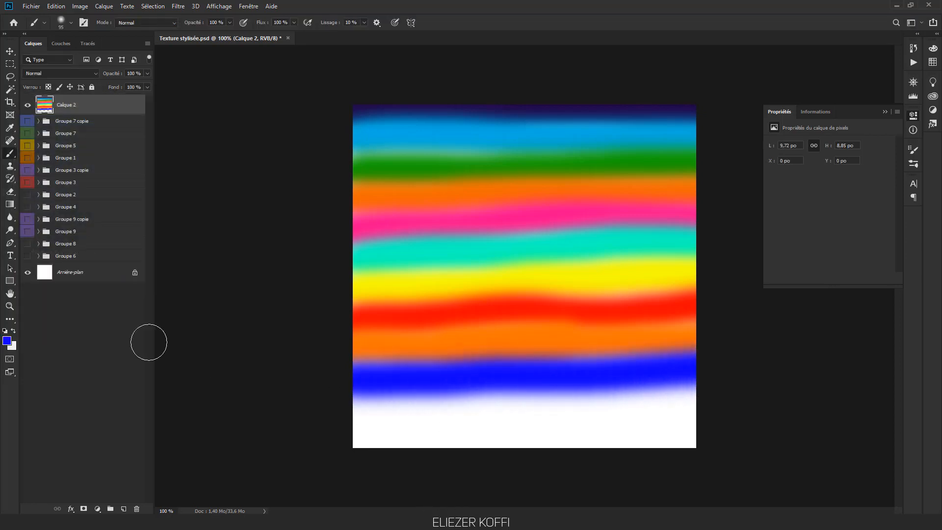
- Set the foreground colour to violet (#4e00ff) and paint a band across the canvas below the deep blue one
{"action": "left_click", "coordinate": [6, 341]}
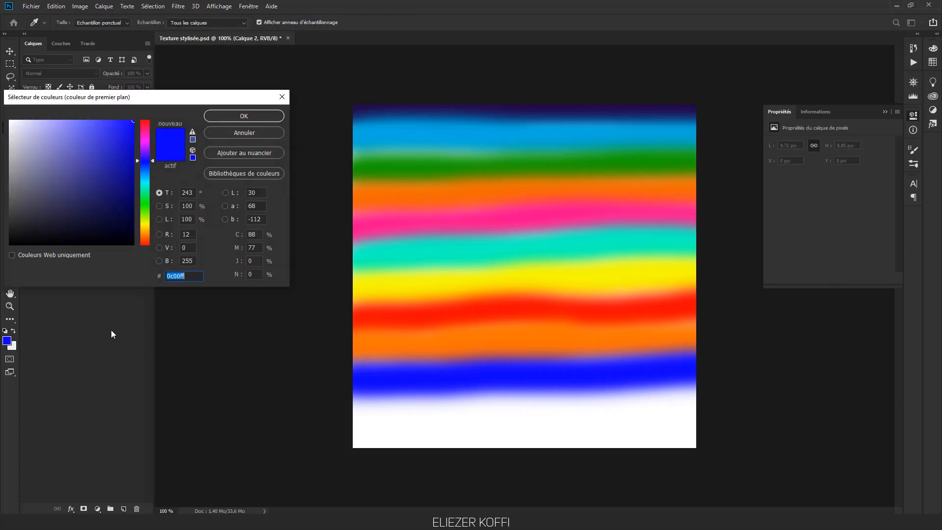
{"action": "mouse_move", "coordinate": [145, 147]}
{"action": "left_mouse_down"}
{"action": "mouse_move", "coordinate": [148, 134]}
{"action": "mouse_move", "coordinate": [145, 155]}
{"action": "left_mouse_up"}
{"action": "left_click", "coordinate": [231, 116]}
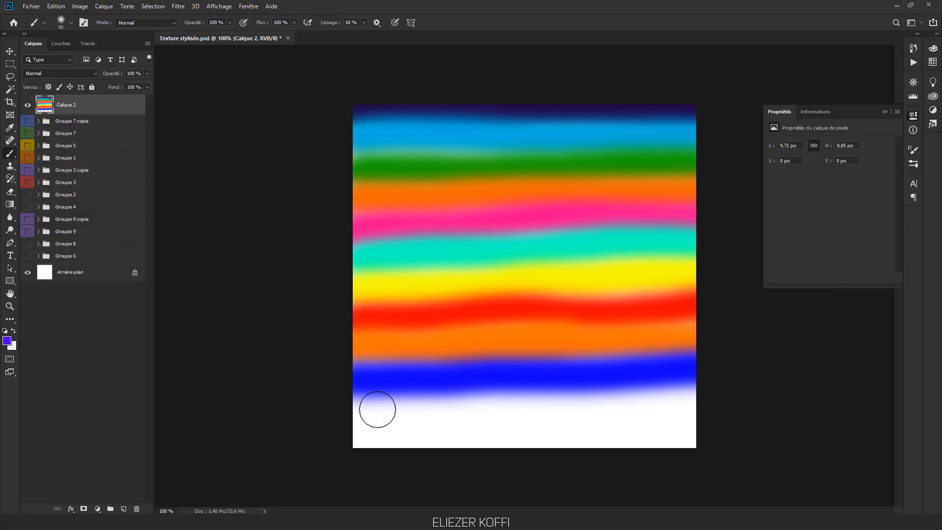
{"action": "left_click_drag", "start_coordinate": [347, 408], "coordinate": [745, 401]}
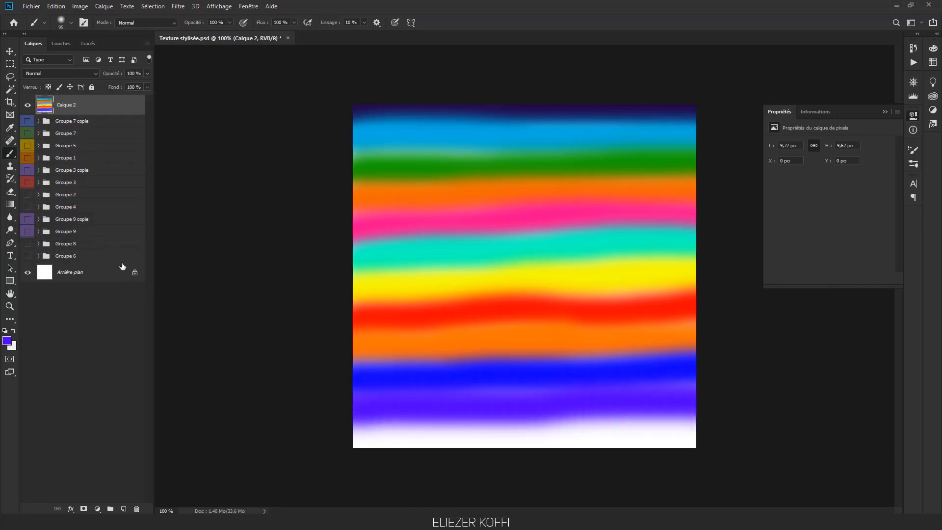
- Set the foreground colour to bright green (#06ff00) and paint a final band along the canvas's bottom edge, below the violet one
{"action": "left_click", "coordinate": [9, 340]}
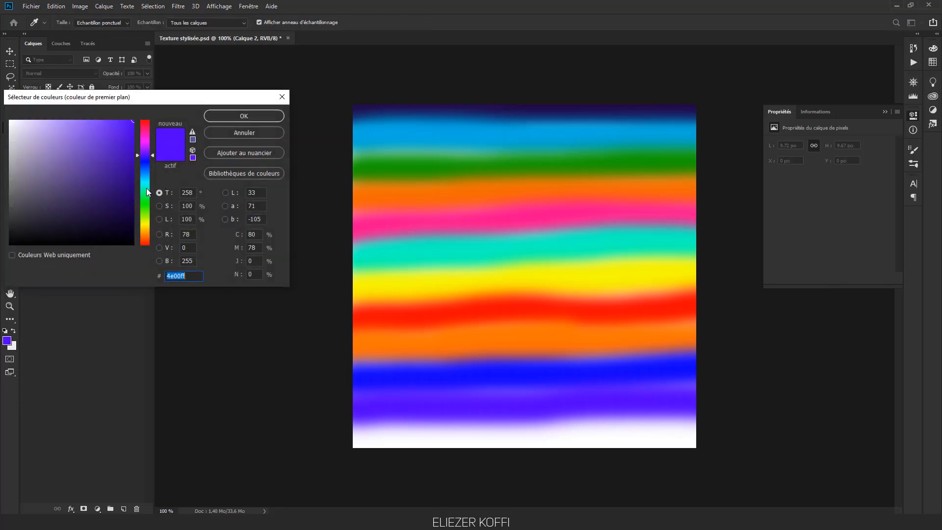
{"action": "left_click_drag", "start_coordinate": [142, 154], "coordinate": [151, 204]}
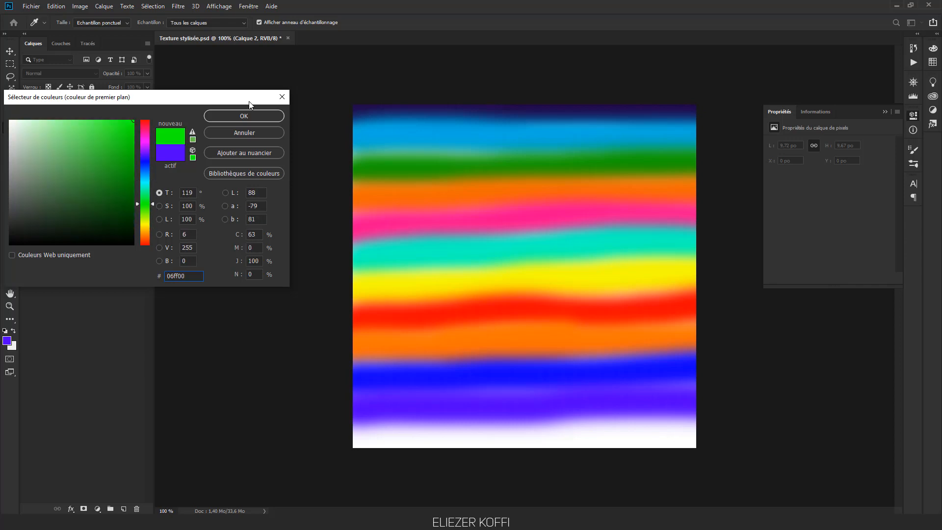
{"action": "left_click", "coordinate": [245, 116]}
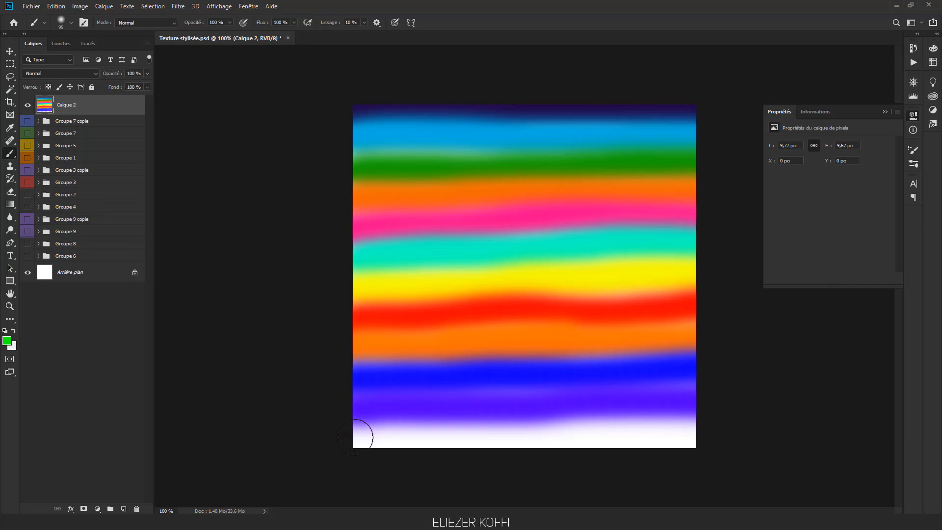
{"action": "left_click_drag", "start_coordinate": [355, 436], "coordinate": [742, 431]}
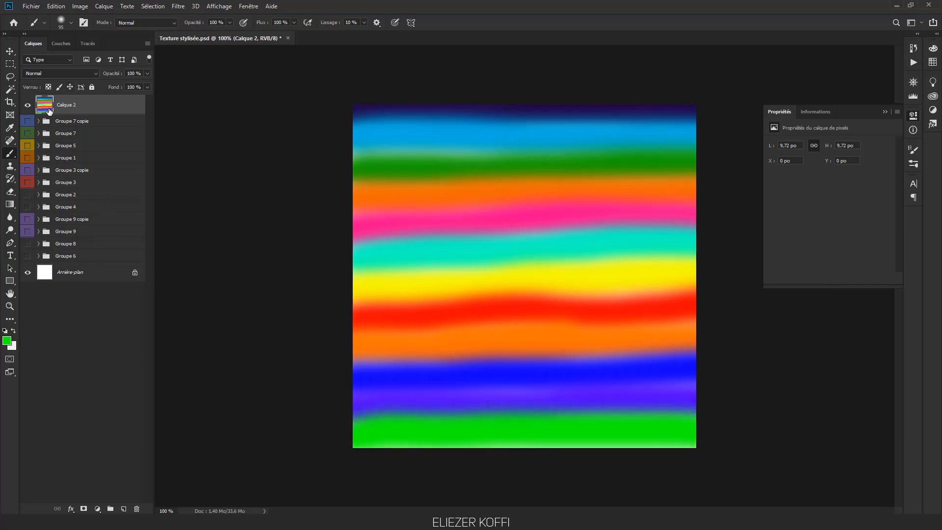
{"action": "left_click", "coordinate": [28, 105]}
{"action": "left_click", "coordinate": [27, 104]}
{"action": "left_click", "coordinate": [11, 65]}
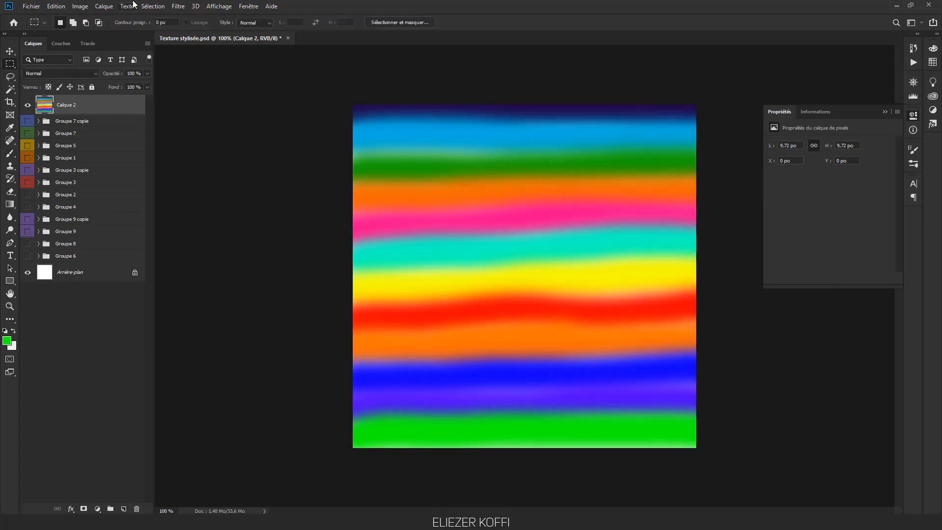
{"action": "left_click", "coordinate": [180, 7]}
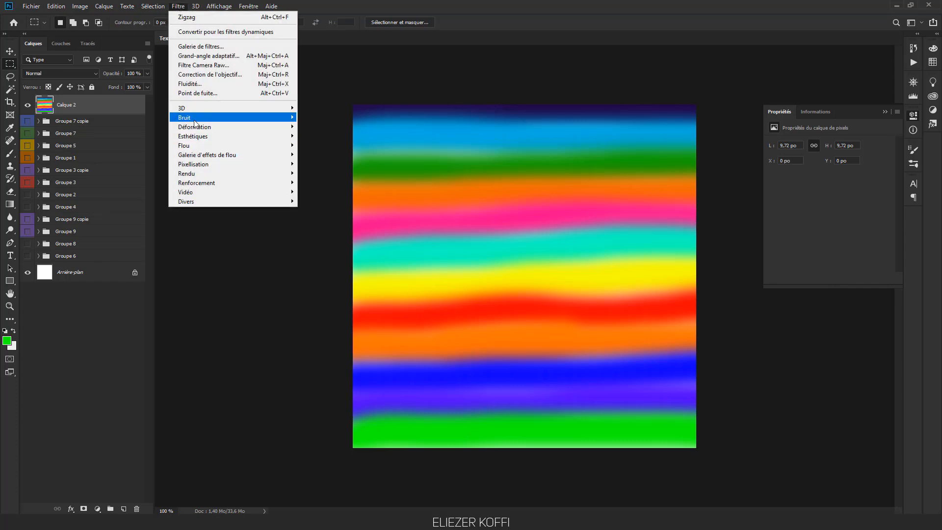
{"action": "mouse_move", "coordinate": [195, 127]}
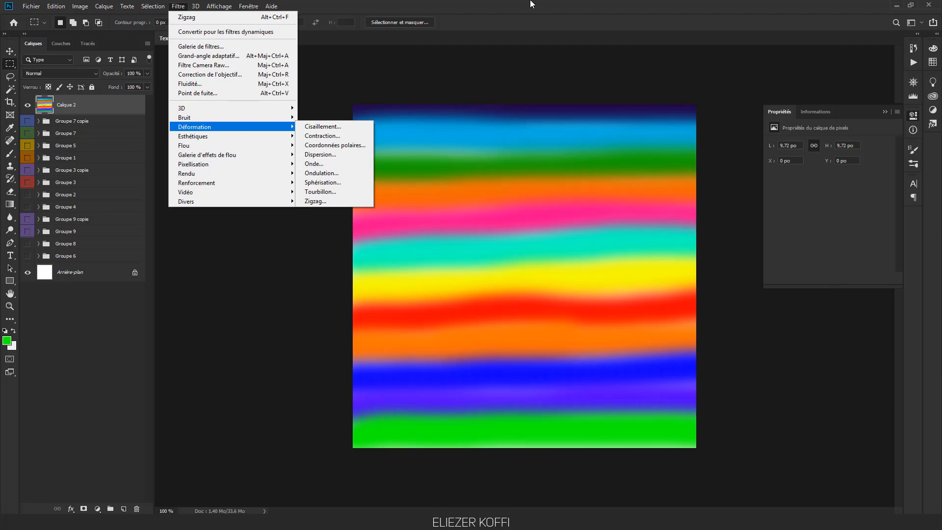
{"action": "left_click", "coordinate": [477, 52]}
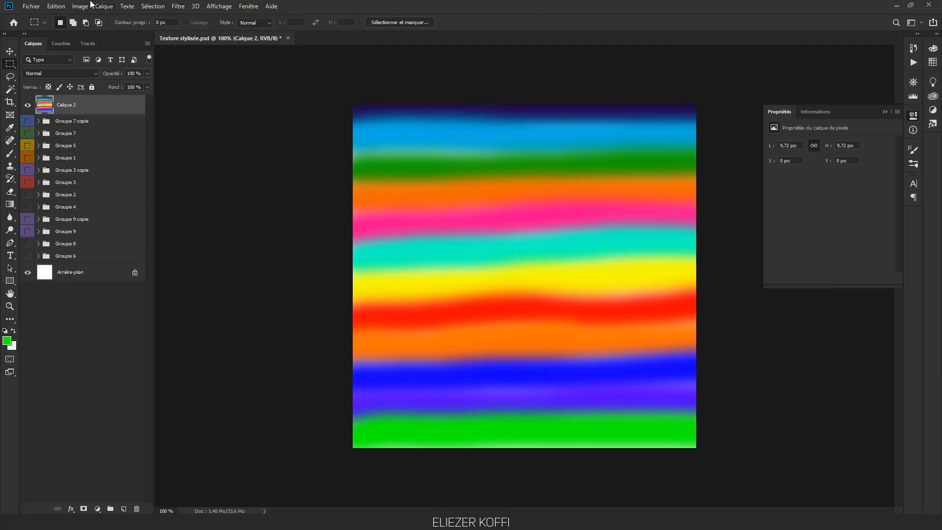
- Select a roughly square area, about a third of the canvas width, in the canvas's upper-left corner with the rectangular marquee tool
{"action": "right_click", "coordinate": [9, 66]}
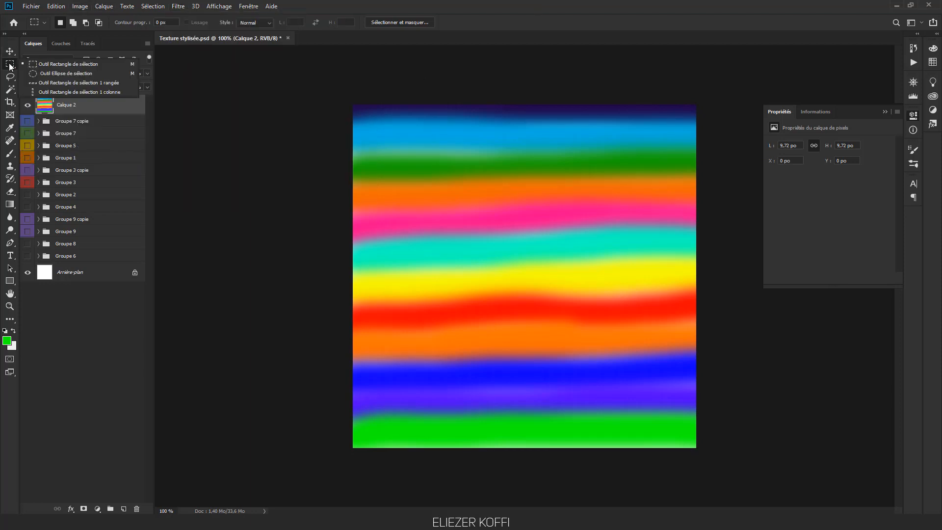
{"action": "left_click", "coordinate": [77, 65]}
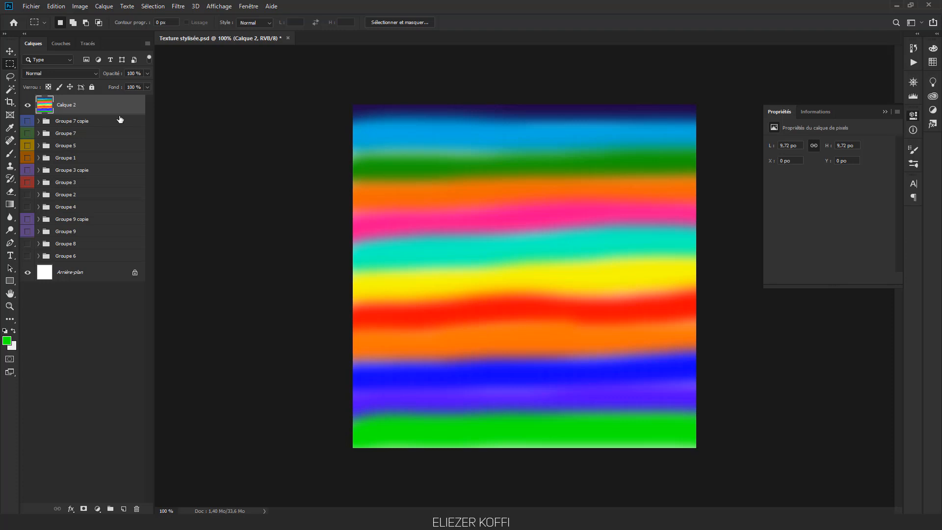
{"action": "right_click", "coordinate": [13, 66]}
{"action": "left_click", "coordinate": [81, 70]}
{"action": "left_click_drag", "start_coordinate": [342, 100], "coordinate": [468, 226]}
{"action": "left_click", "coordinate": [178, 6]}
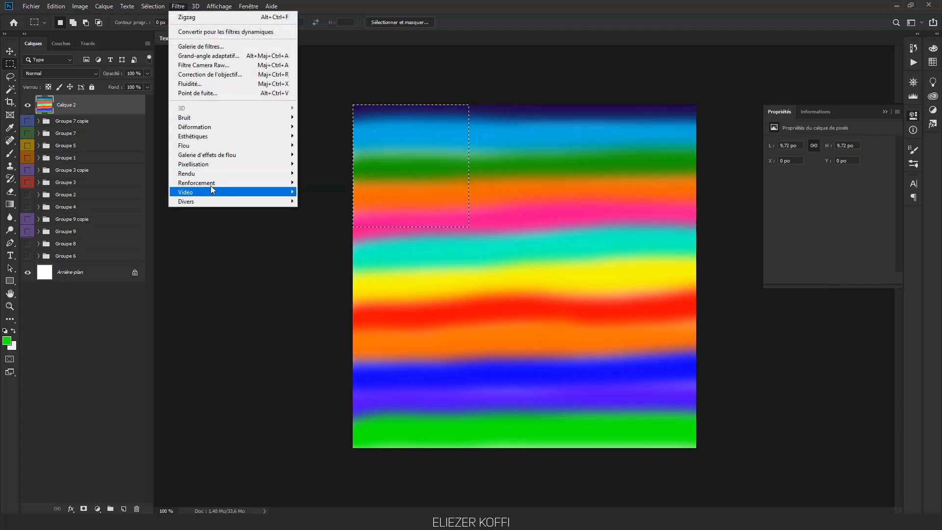
{"action": "mouse_move", "coordinate": [212, 130]}
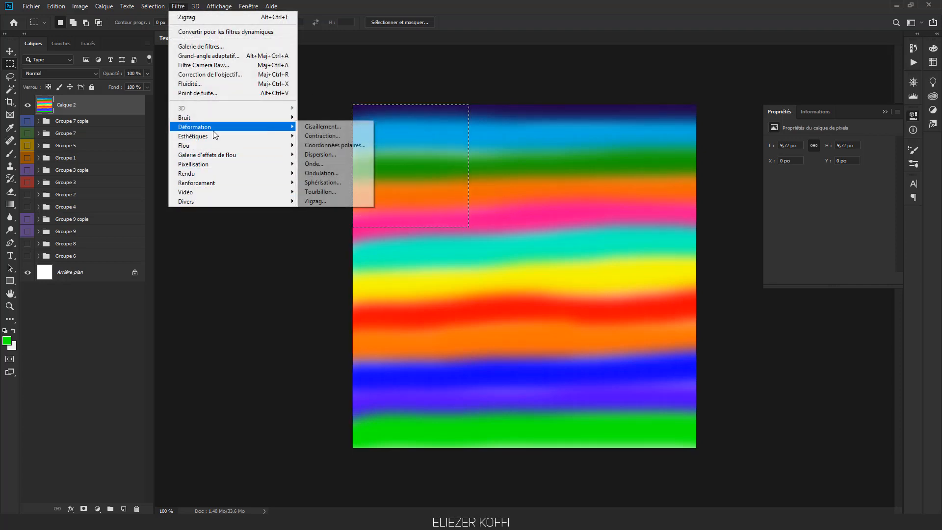
{"action": "left_click", "coordinate": [337, 173]}
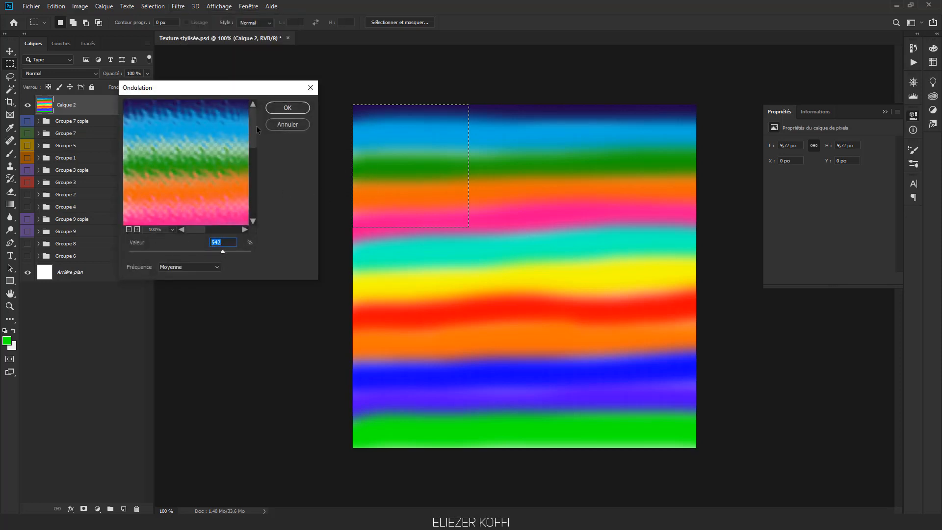
{"action": "left_click", "coordinate": [283, 125]}
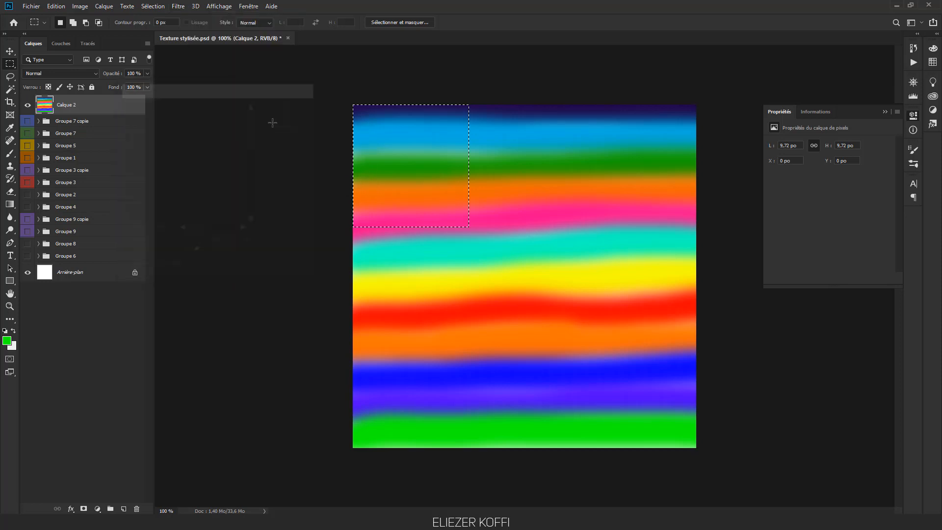
- Apply the Tourbillon (twirl) filter to the selected corner area with an angle of 795°, previewing it at 50 %
{"action": "left_click", "coordinate": [182, 7]}
{"action": "mouse_move", "coordinate": [248, 128]}
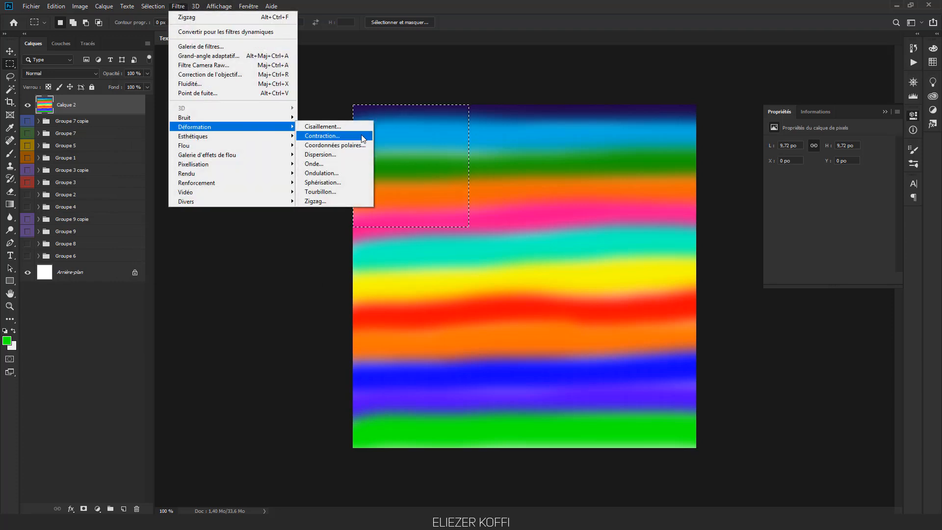
{"action": "left_click", "coordinate": [330, 190]}
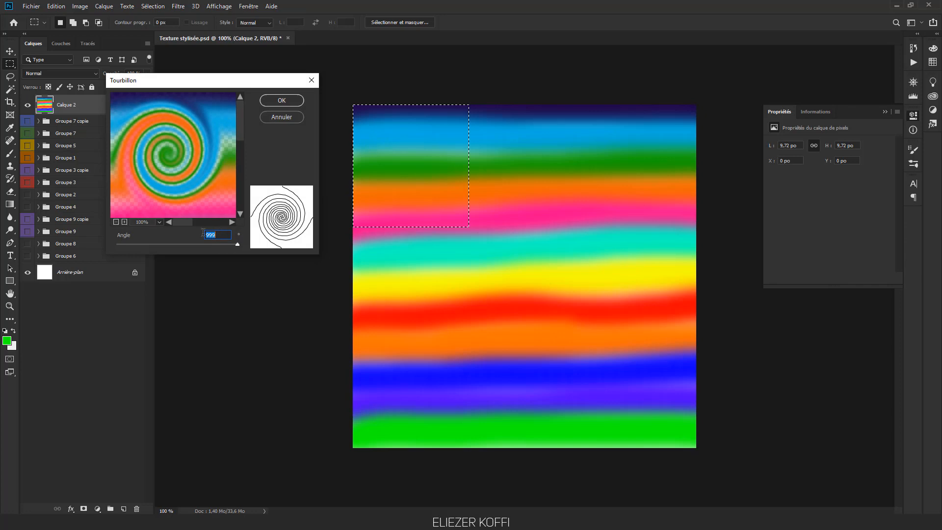
{"action": "left_click", "coordinate": [160, 222]}
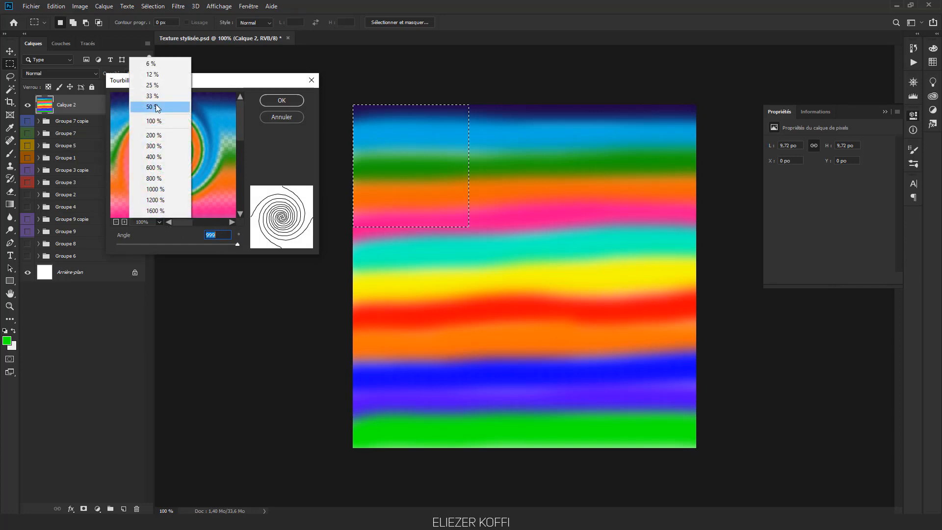
{"action": "left_click", "coordinate": [152, 97]}
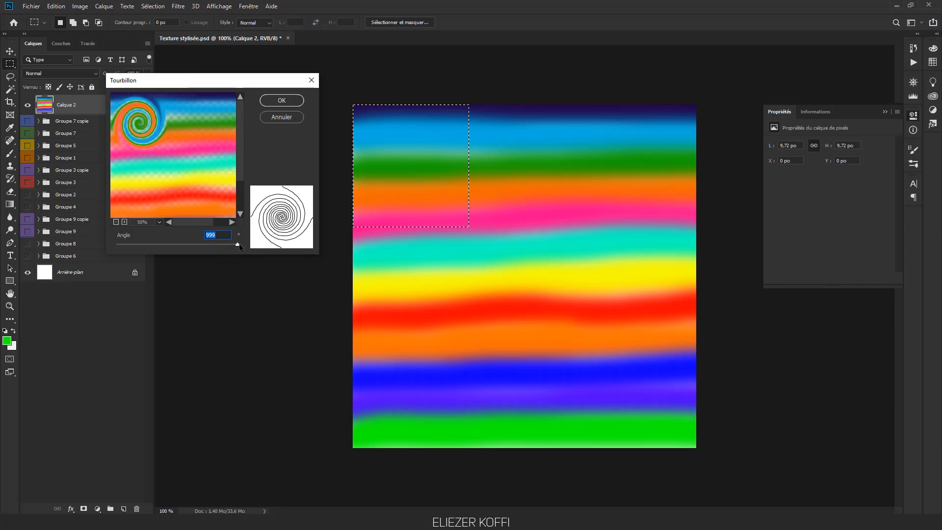
{"action": "mouse_move", "coordinate": [236, 244]}
{"action": "left_mouse_down"}
{"action": "mouse_move", "coordinate": [193, 243]}
{"action": "mouse_move", "coordinate": [231, 247]}
{"action": "left_mouse_up"}
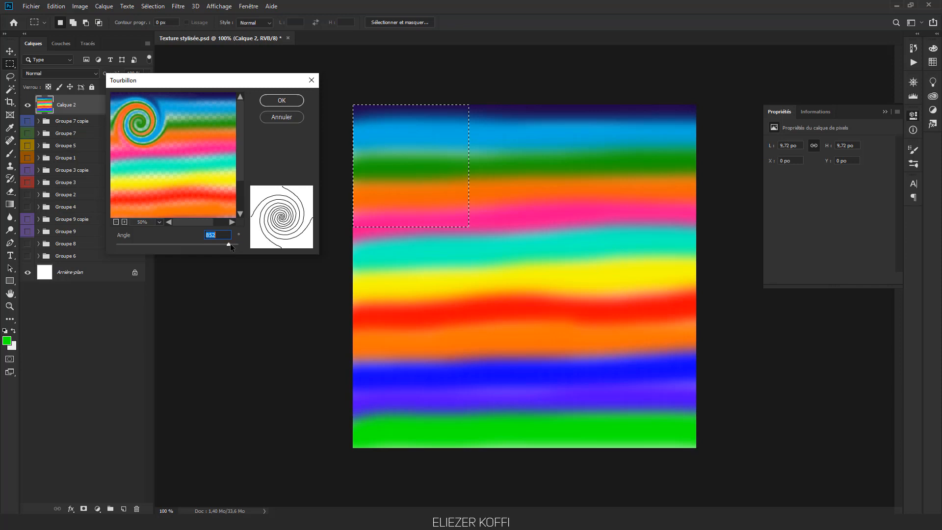
{"action": "left_click_drag", "start_coordinate": [231, 243], "coordinate": [227, 243]}
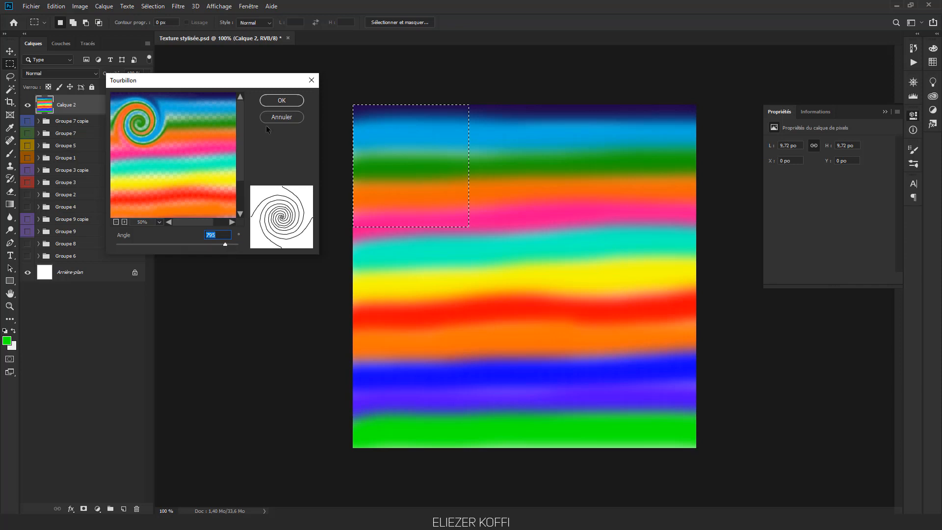
{"action": "left_click", "coordinate": [282, 100]}
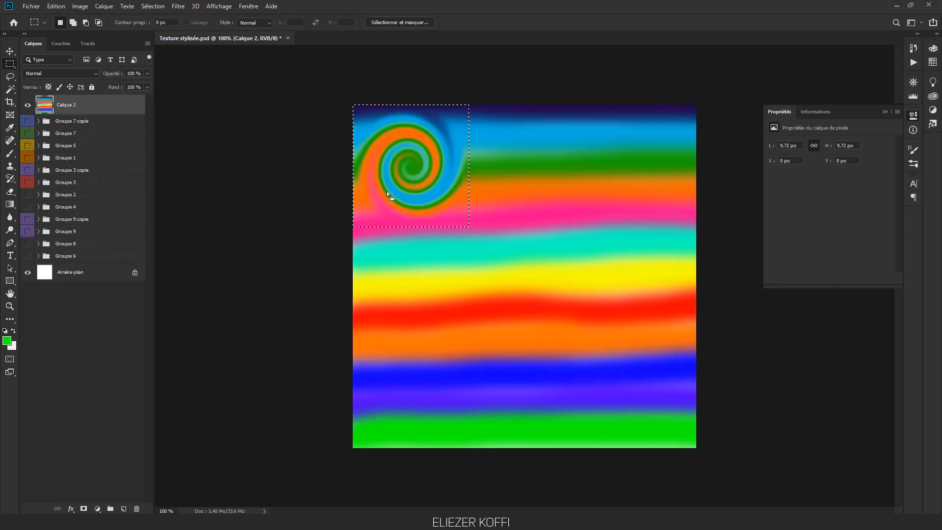
- Reapply the Tourbillon filter to two areas beside the first swirl, making a row of three along the canvas's upper bands
{"action": "left_click_drag", "start_coordinate": [414, 163], "coordinate": [497, 147]}
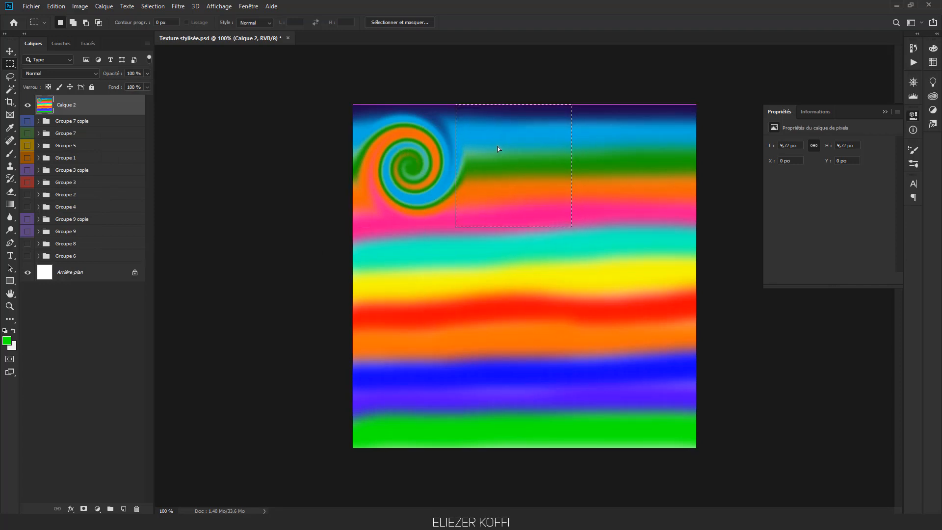
{"action": "left_click", "coordinate": [178, 6]}
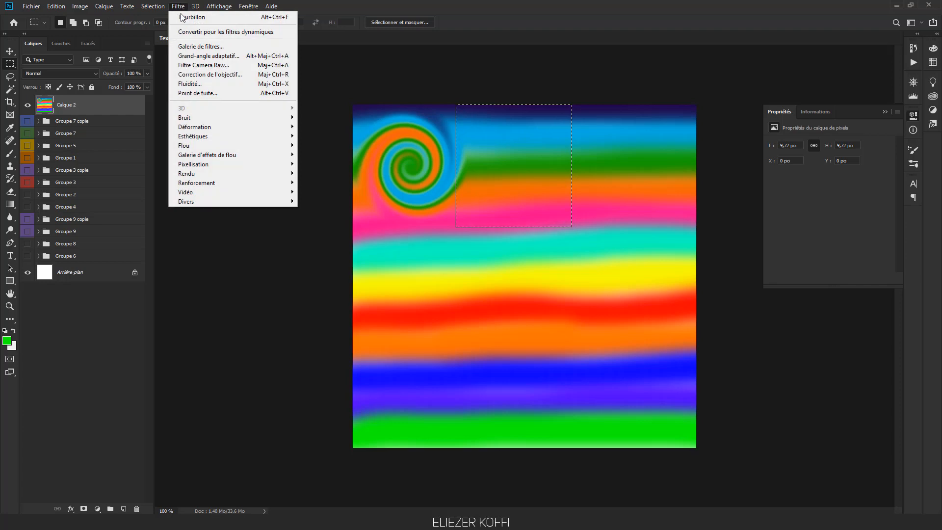
{"action": "left_click", "coordinate": [275, 18]}
{"action": "left_click_drag", "start_coordinate": [527, 186], "coordinate": [629, 189]}
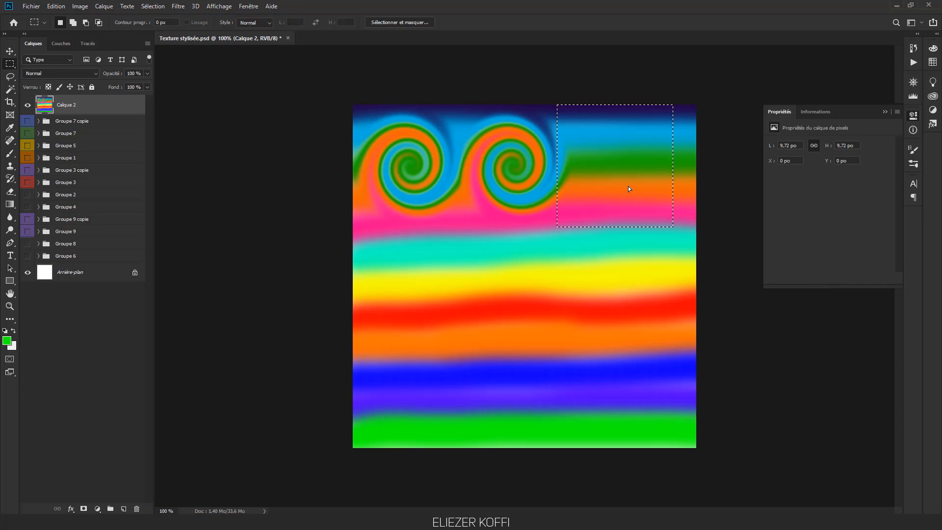
{"action": "key", "text": "ctrl+alt+f"}
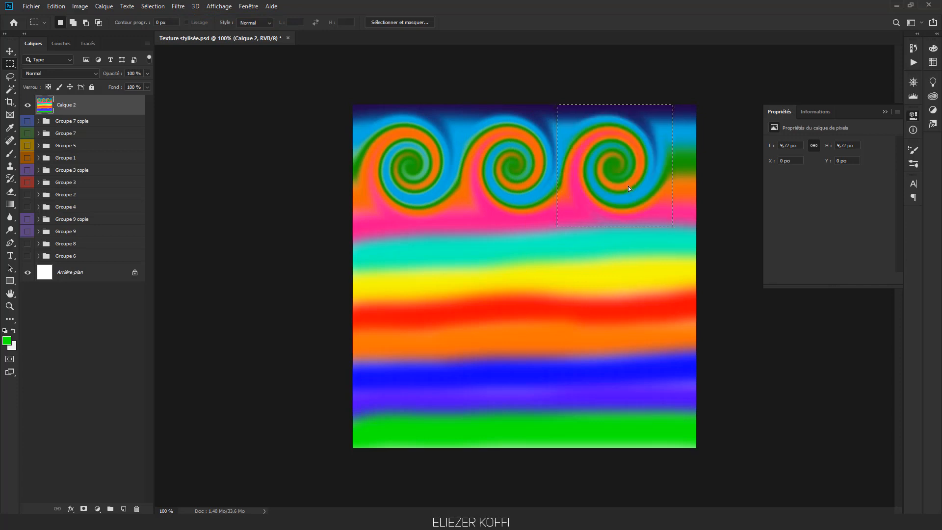
- Apply the Tourbillon filter to three side-by-side areas in the turquoise, yellow and red bands, forming a second row of swirls
{"action": "left_click_drag", "start_coordinate": [623, 181], "coordinate": [640, 279]}
{"action": "left_click", "coordinate": [179, 6]}
{"action": "left_click", "coordinate": [191, 17]}
{"action": "left_click", "coordinate": [179, 7]}
{"action": "left_click", "coordinate": [191, 17]}
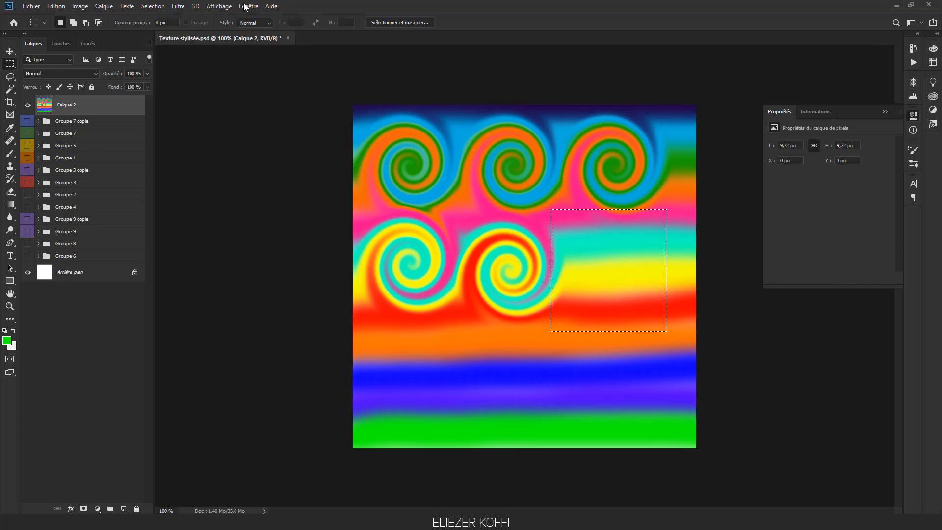
{"action": "left_click", "coordinate": [179, 6]}
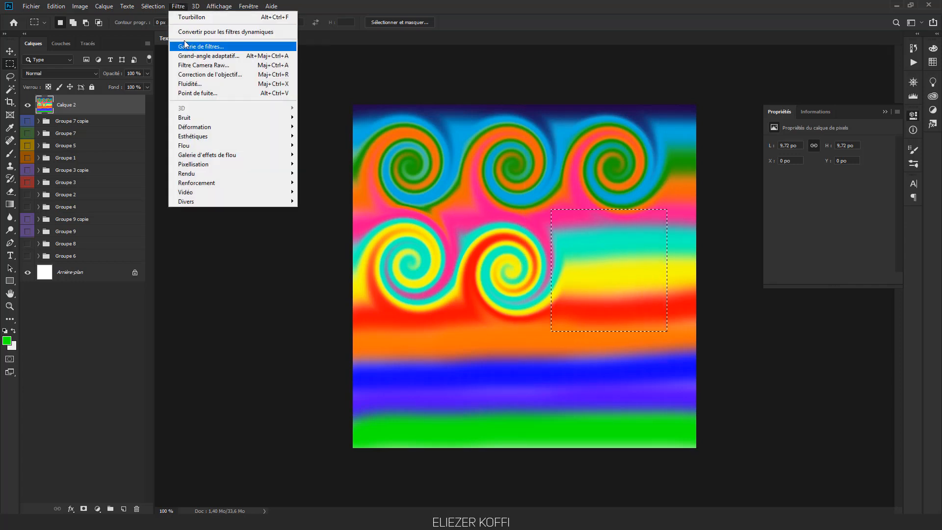
{"action": "left_click", "coordinate": [191, 16]}
- Apply the Tourbillon filter to five more areas: two between the swirl rows, two in the orange and blue bands, one near the canvas's right edge
{"action": "left_click_drag", "start_coordinate": [629, 240], "coordinate": [588, 194]}
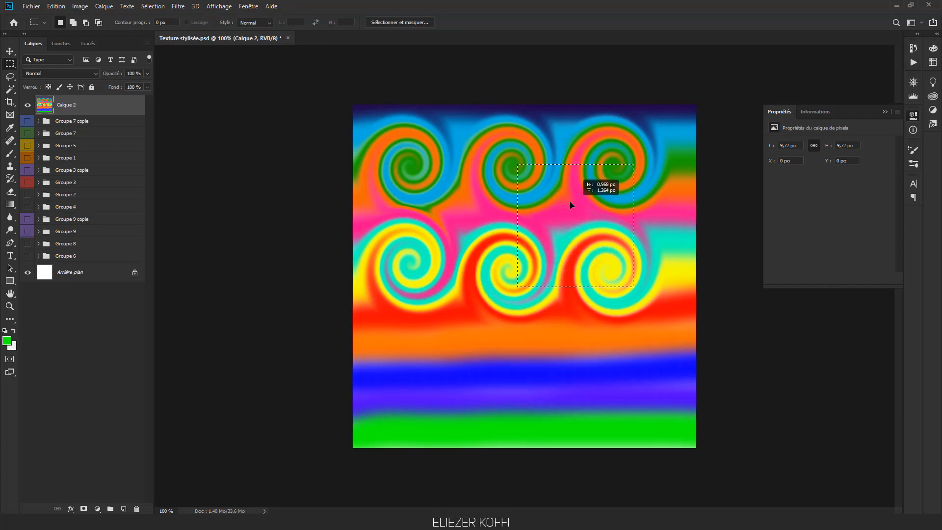
{"action": "left_click", "coordinate": [186, 6]}
{"action": "left_click", "coordinate": [191, 15]}
{"action": "left_click_drag", "start_coordinate": [579, 196], "coordinate": [668, 253]}
{"action": "left_click", "coordinate": [178, 6]}
{"action": "left_click", "coordinate": [182, 19]}
{"action": "left_click", "coordinate": [178, 6]}
{"action": "left_click", "coordinate": [184, 15]}
{"action": "left_click", "coordinate": [178, 5]}
{"action": "left_click", "coordinate": [184, 15]}
{"action": "left_click", "coordinate": [178, 6]}
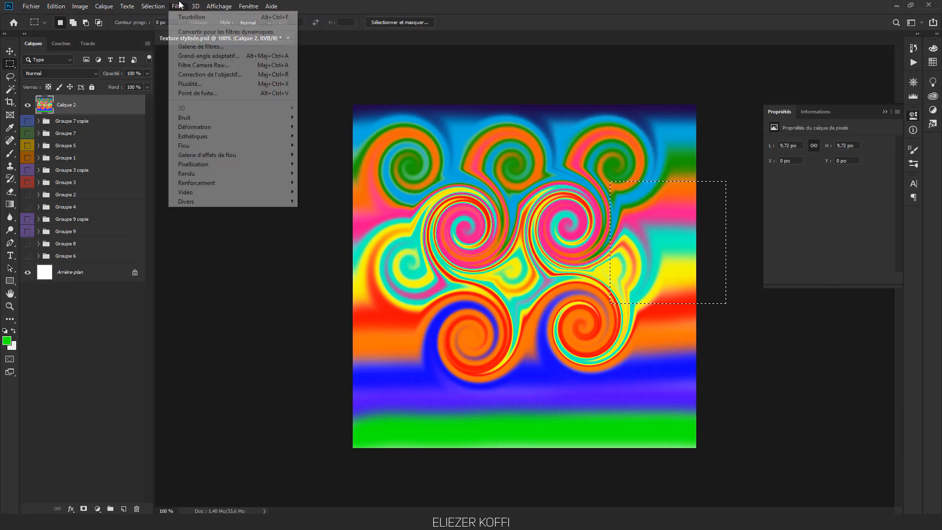
{"action": "left_click", "coordinate": [185, 16]}
- Apply the Tourbillon filter to the lower-left edge of the canvas and to the purple and green bands just below it
{"action": "left_click_drag", "start_coordinate": [621, 215], "coordinate": [361, 335]}
{"action": "left_click", "coordinate": [178, 6]}
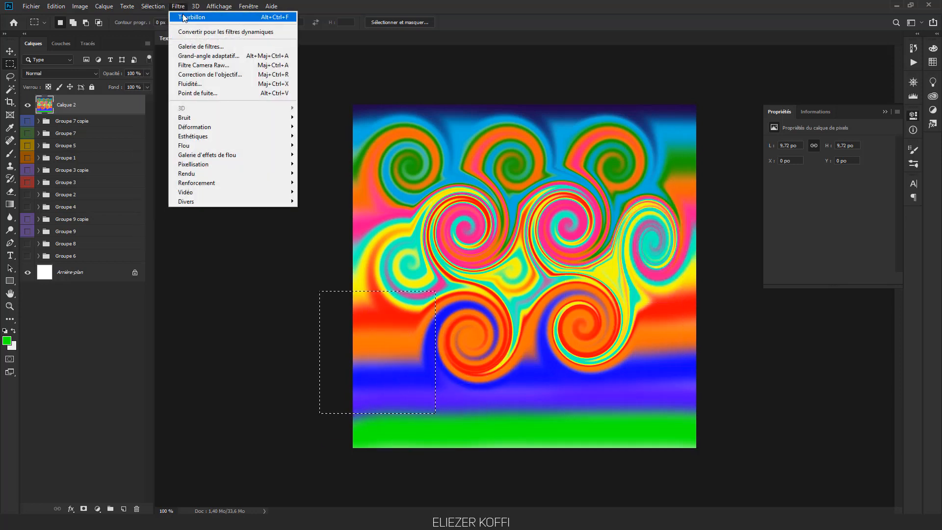
{"action": "left_click", "coordinate": [185, 17]}
{"action": "left_click_drag", "start_coordinate": [384, 391], "coordinate": [448, 439]}
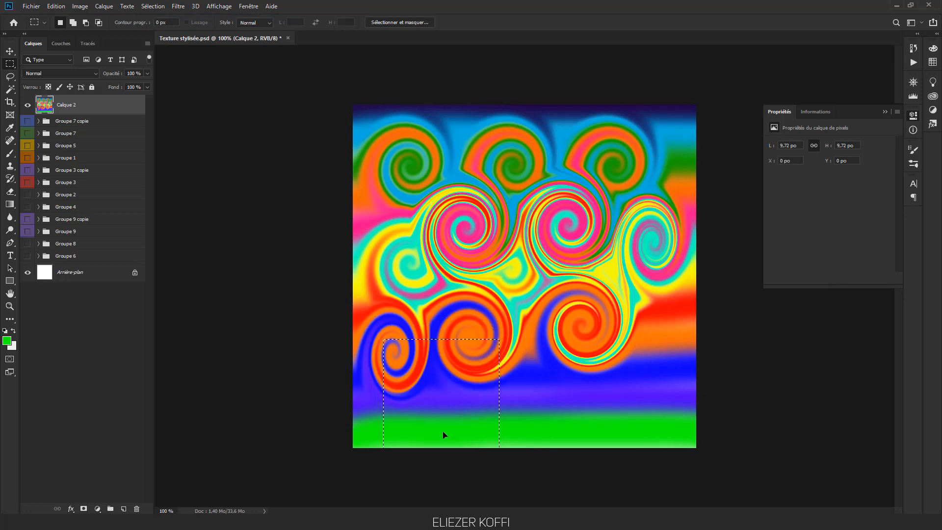
{"action": "left_click", "coordinate": [181, 6]}
{"action": "left_click", "coordinate": [193, 18]}
- Apply the Tourbillon filter to the lower-middle area, the orange and blue bands at lower right, and the canvas's lower-right corner
{"action": "left_click_drag", "start_coordinate": [457, 406], "coordinate": [555, 405]}
{"action": "left_click", "coordinate": [148, 5]}
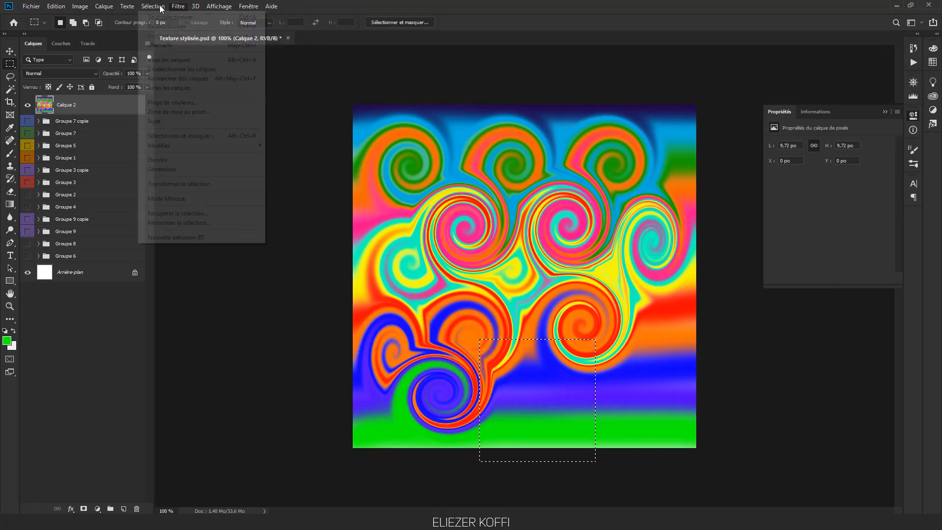
{"action": "left_click", "coordinate": [191, 17]}
{"action": "left_click_drag", "start_coordinate": [563, 407], "coordinate": [618, 405]}
{"action": "left_click", "coordinate": [180, 6]}
{"action": "left_click", "coordinate": [194, 15]}
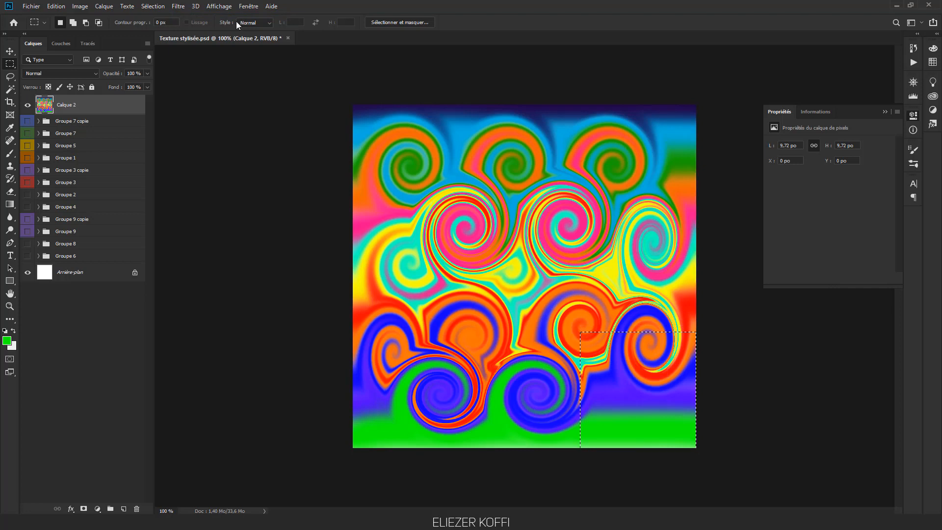
{"action": "left_click", "coordinate": [178, 6]}
{"action": "left_click", "coordinate": [183, 16]}
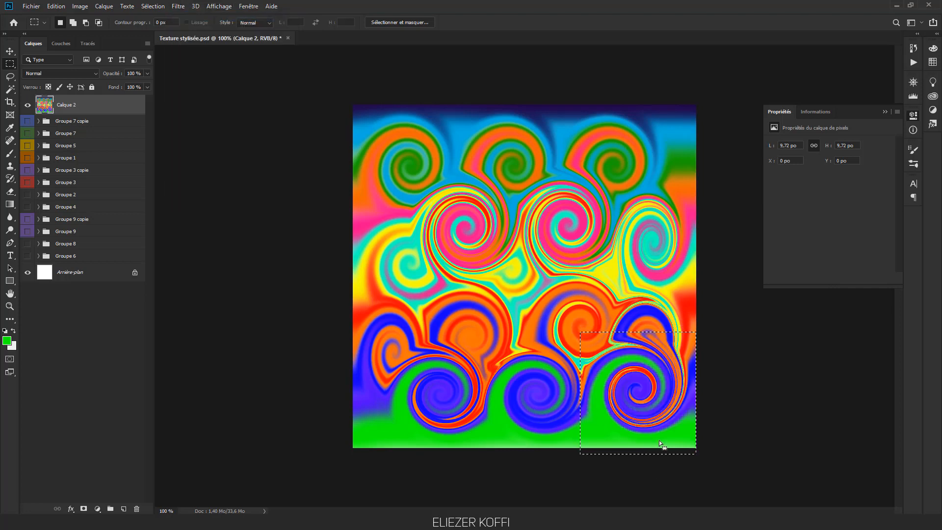
- Apply the Tourbillon filter at the upper-right edge of the canvas, and deselect the area
{"action": "left_click_drag", "start_coordinate": [626, 419], "coordinate": [678, 67]}
{"action": "left_click", "coordinate": [179, 5]}
{"action": "left_click", "coordinate": [182, 16]}
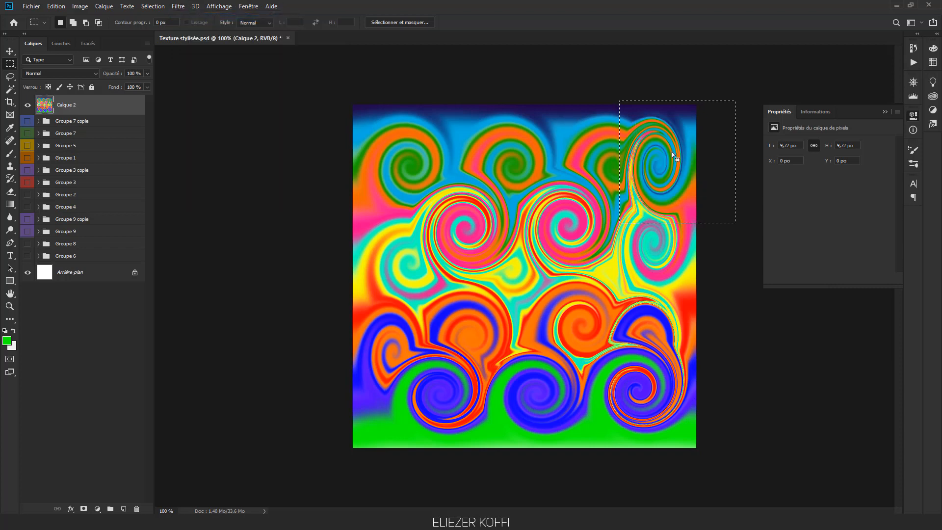
{"action": "left_click_drag", "start_coordinate": [669, 152], "coordinate": [466, 271]}
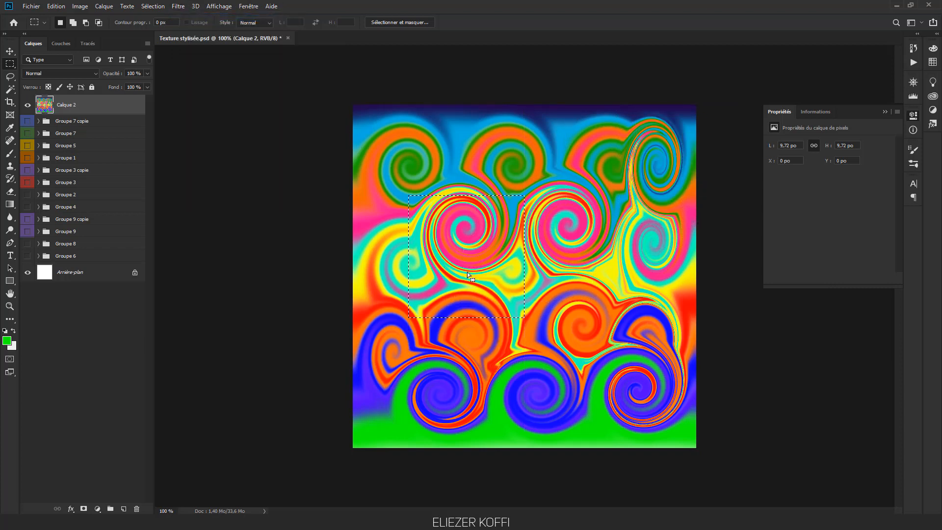
{"action": "key", "text": "ctrl+d"}
- Compare the canvas with the Calque 2 texture hidden and shown
{"action": "left_click", "coordinate": [27, 105]}
{"action": "left_click", "coordinate": [27, 105]}
{"action": "left_click", "coordinate": [28, 105]}
{"action": "left_click", "coordinate": [28, 105]}
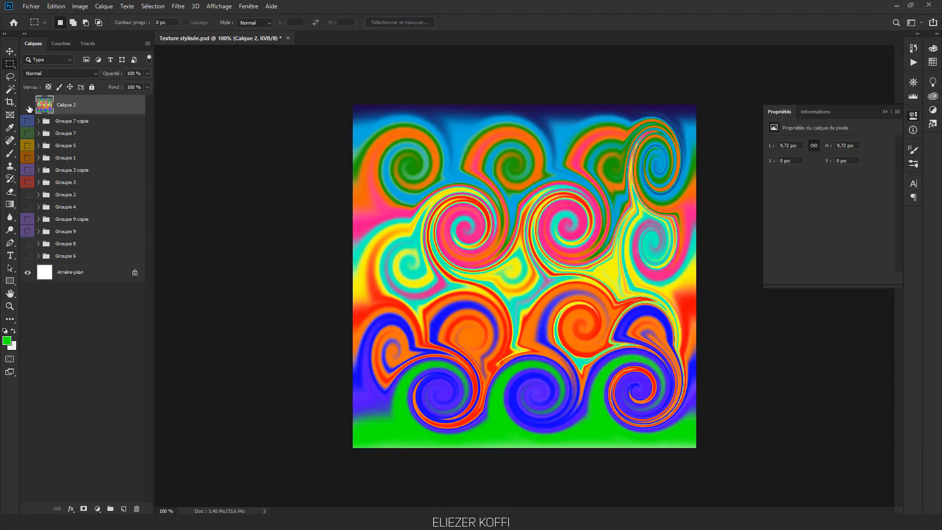
{"action": "left_click", "coordinate": [27, 105]}
{"action": "left_click", "coordinate": [28, 105]}
- Add the green text LIFE in Sinkin Sans 900 Black at 114 pt and move it down to the canvas's vertical middle
{"action": "left_click", "coordinate": [10, 255]}
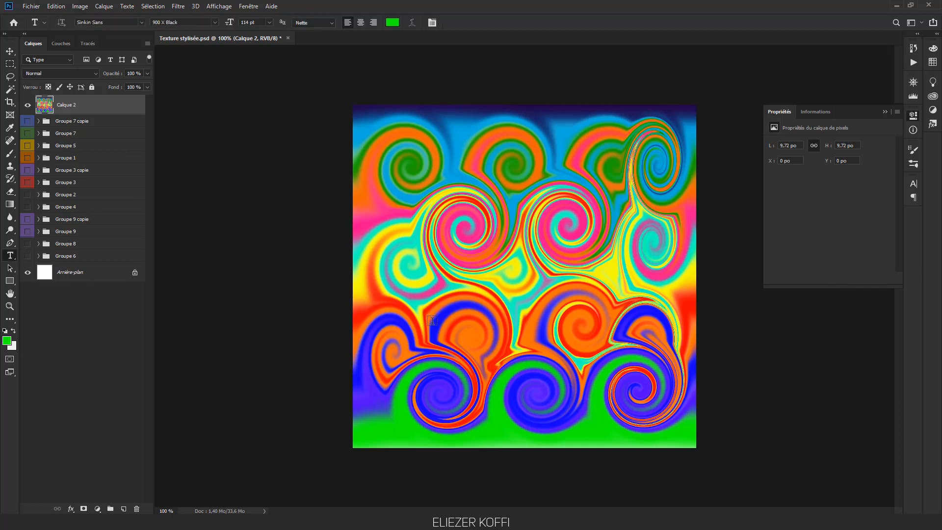
{"action": "left_click", "coordinate": [446, 283]}
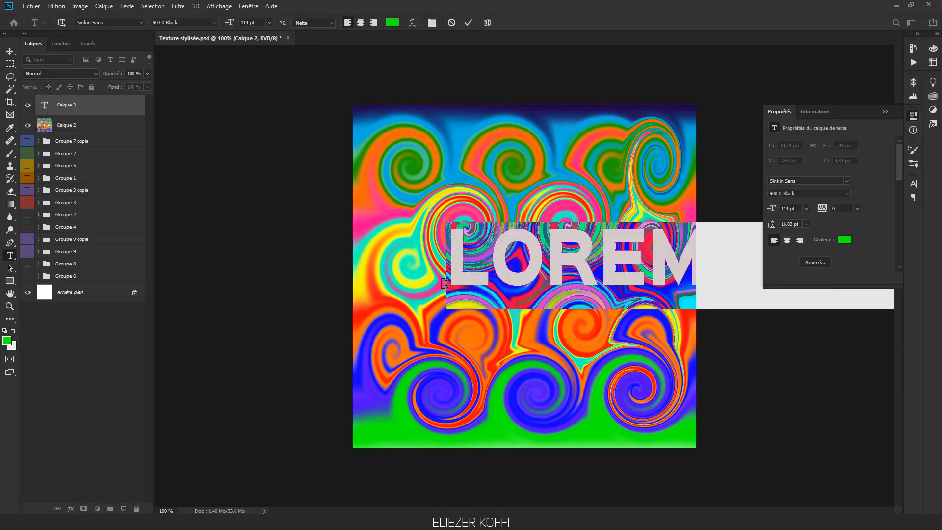
{"action": "type", "text": "LIFE"}
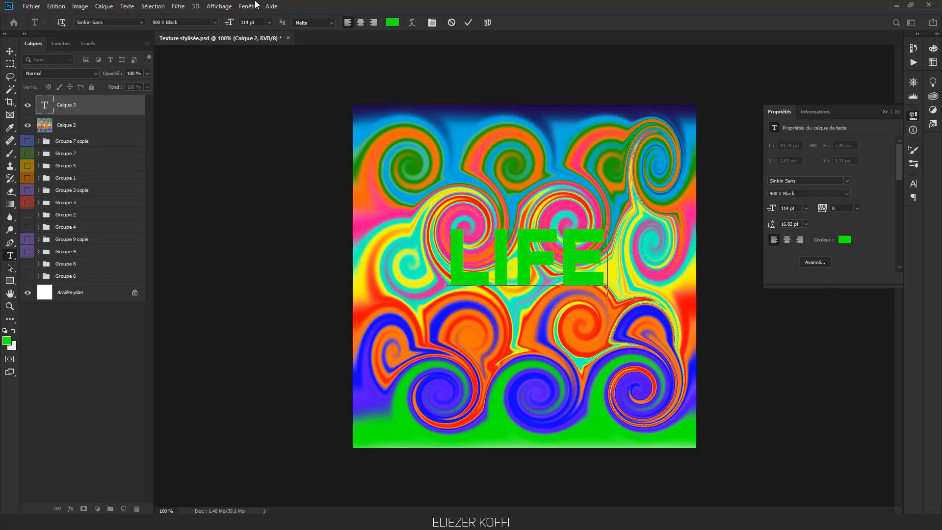
{"action": "left_click", "coordinate": [469, 23]}
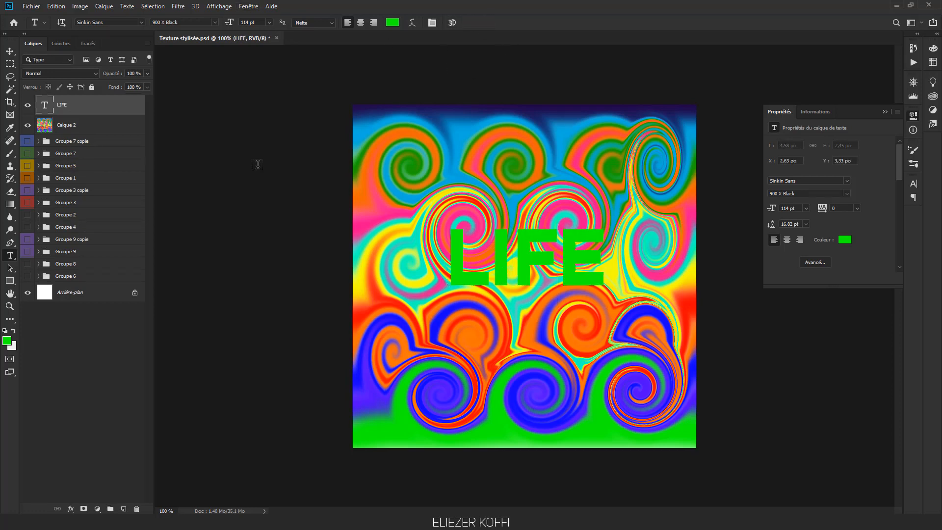
{"action": "left_click", "coordinate": [10, 51]}
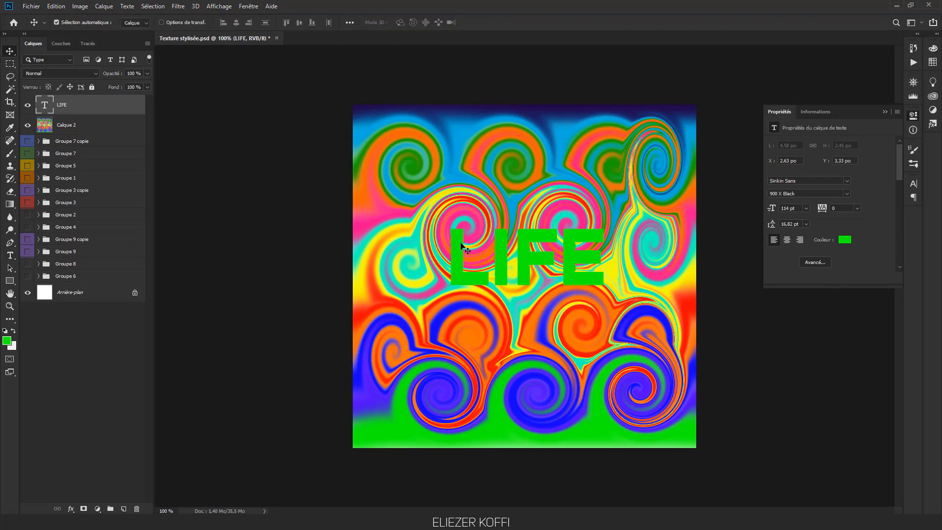
{"action": "left_click_drag", "start_coordinate": [461, 245], "coordinate": [460, 267]}
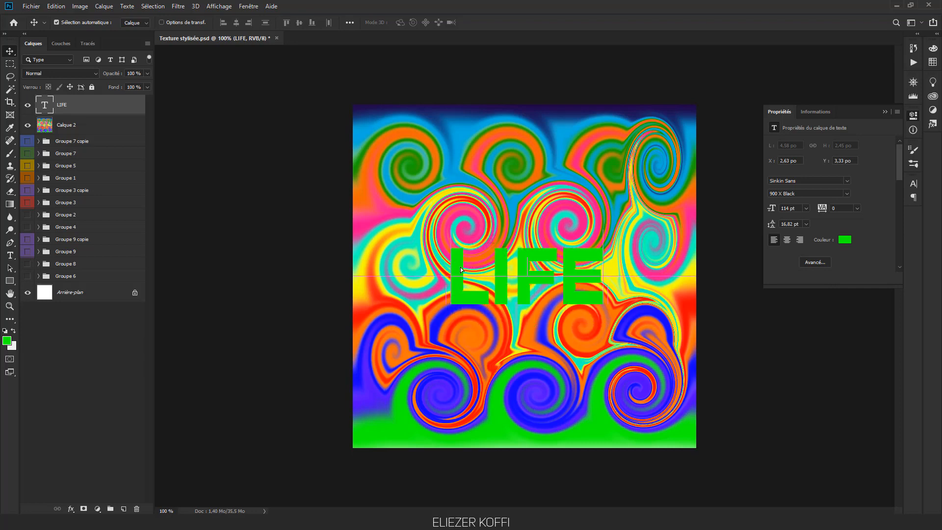
- Move the Calque 2 texture layer above the LIFE text layer
{"action": "left_click", "coordinate": [72, 126]}
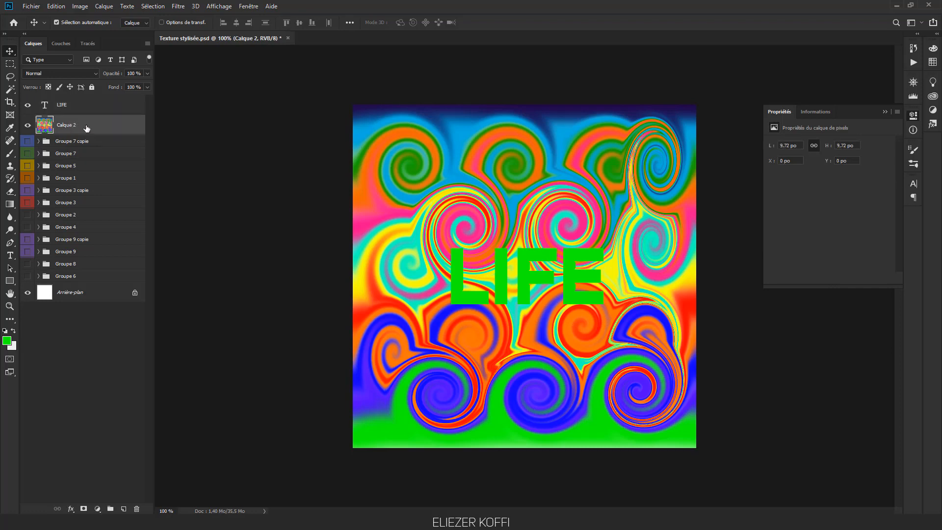
{"action": "left_click_drag", "start_coordinate": [87, 128], "coordinate": [57, 108]}
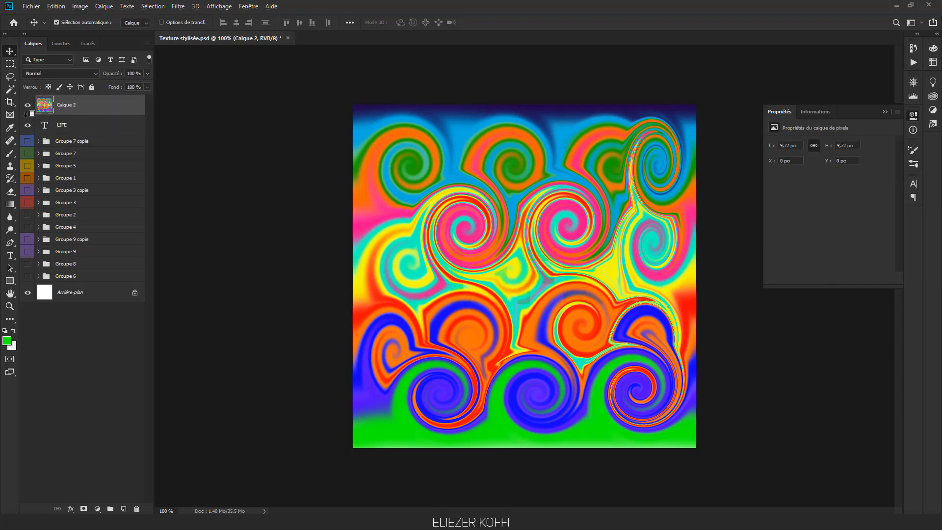
- Isolate the LIFE layer to view the text alone, and show the Calque 2 and Arrière-plan layers again
{"action": "left_click", "coordinate": [28, 124], "text": "alt"}
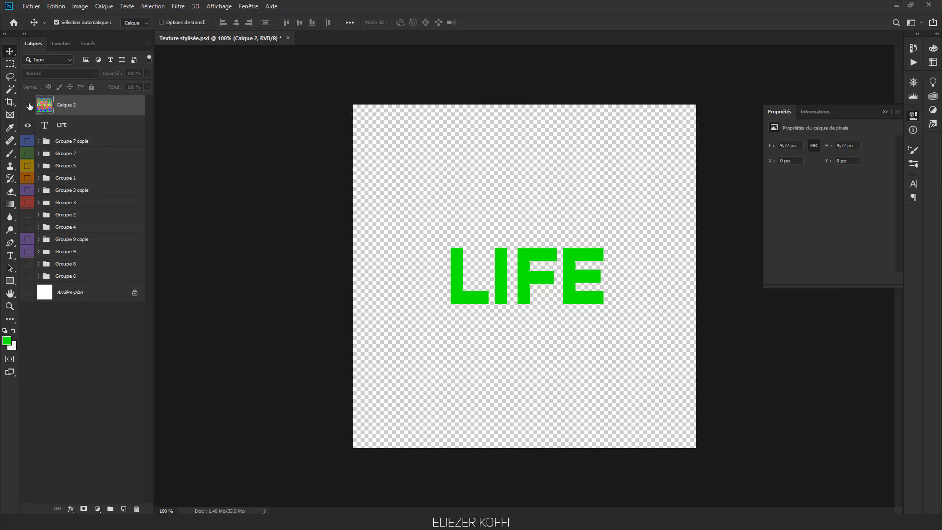
{"action": "left_click", "coordinate": [27, 105]}
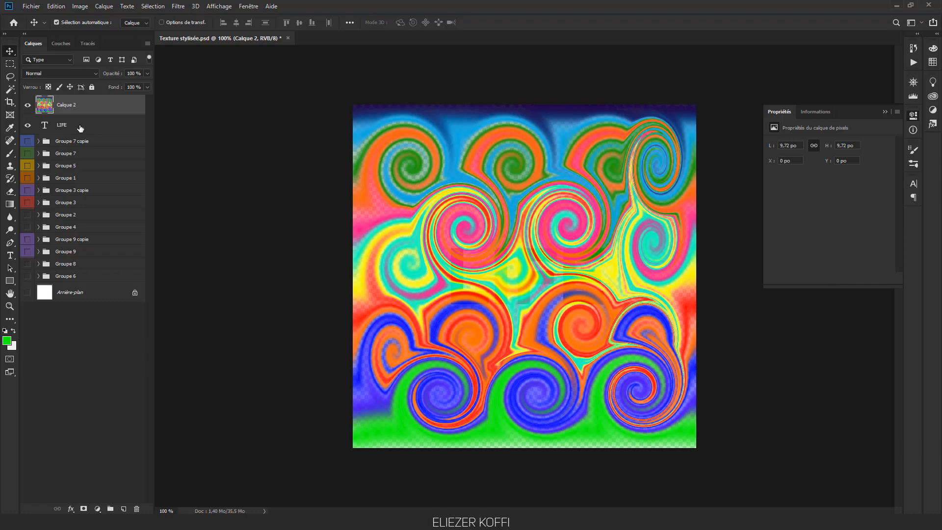
{"action": "left_click", "coordinate": [28, 292]}
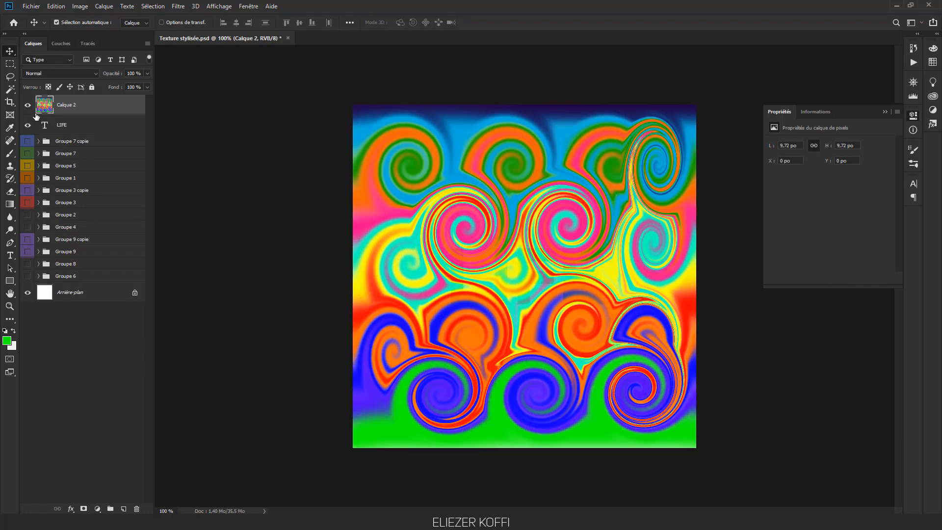
{"action": "left_click", "coordinate": [29, 124], "text": "alt"}
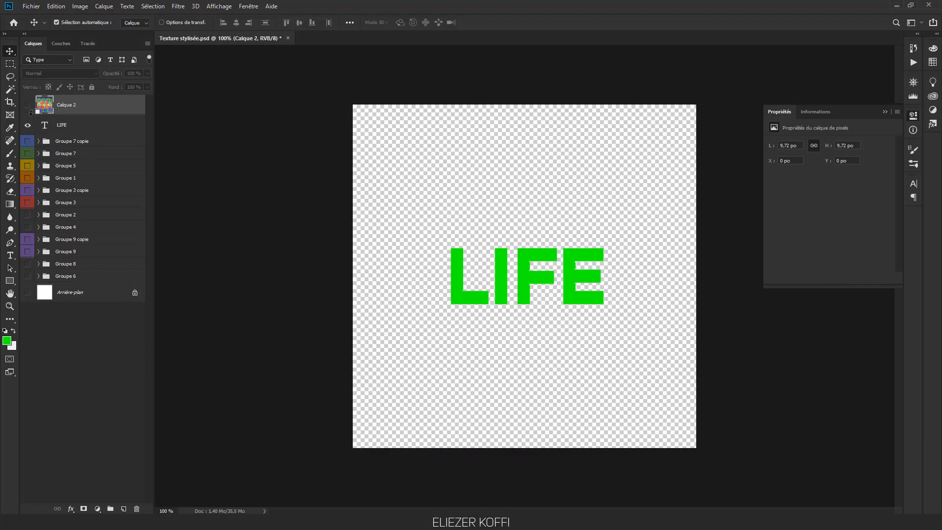
{"action": "left_click", "coordinate": [26, 293]}
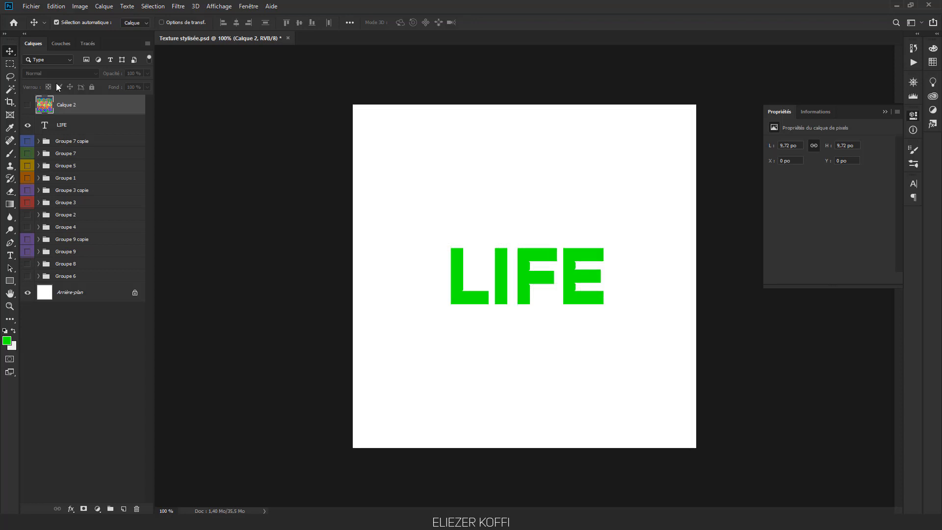
{"action": "left_click", "coordinate": [27, 105]}
- Clip Calque 2 to the LIFE text with a clipping mask, and shift the texture inside the letters
{"action": "right_click", "coordinate": [100, 107]}
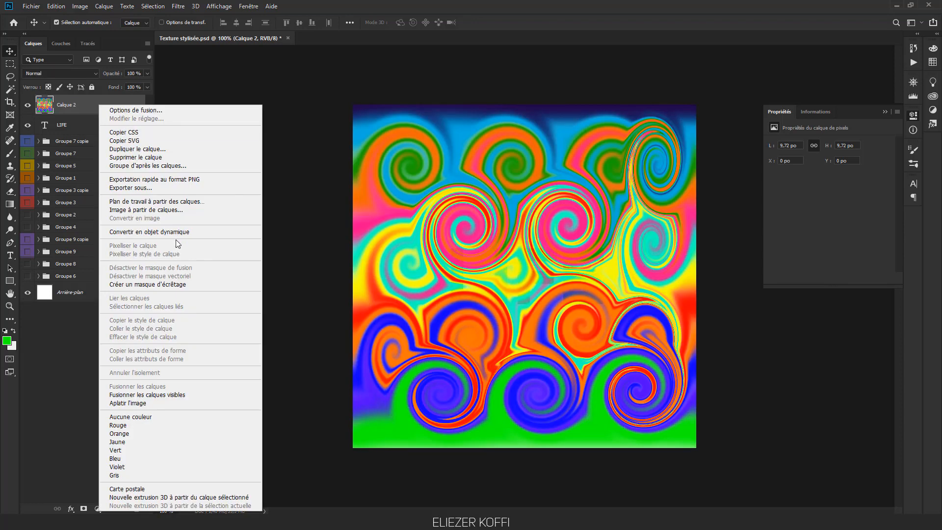
{"action": "left_click", "coordinate": [172, 285]}
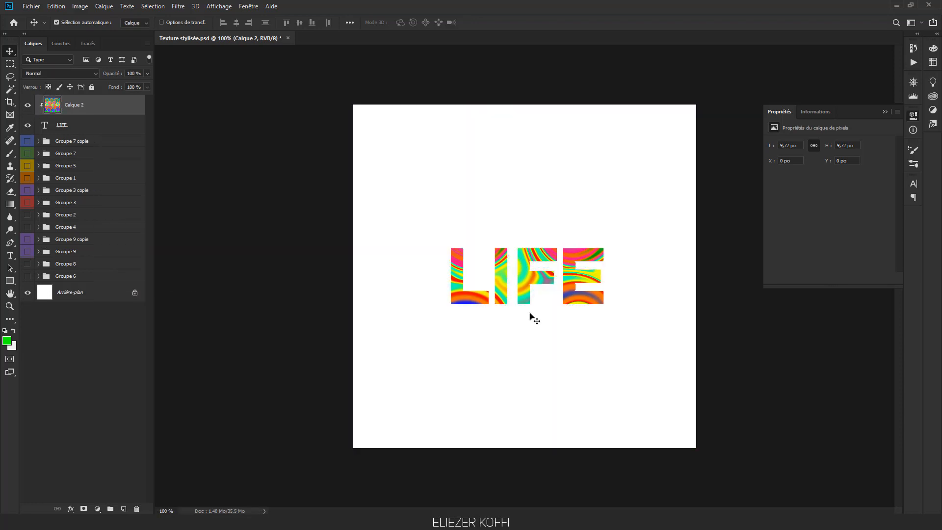
{"action": "left_click_drag", "start_coordinate": [542, 311], "coordinate": [539, 280]}
- Scale the Calque 2 texture to about 50.64 % and move it up so its swirls fill all the LIFE letters
{"action": "key", "text": "ctrl+t"}
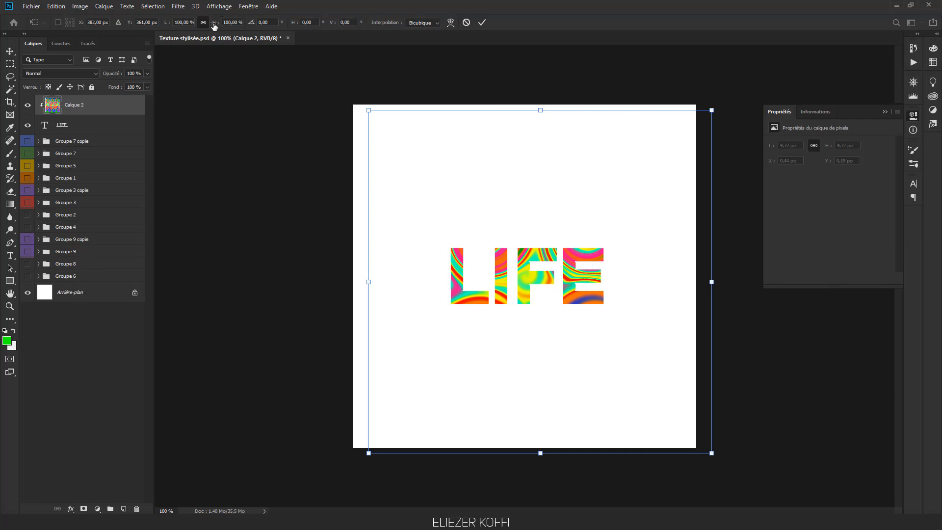
{"action": "left_click_drag", "start_coordinate": [214, 26], "coordinate": [187, 26]}
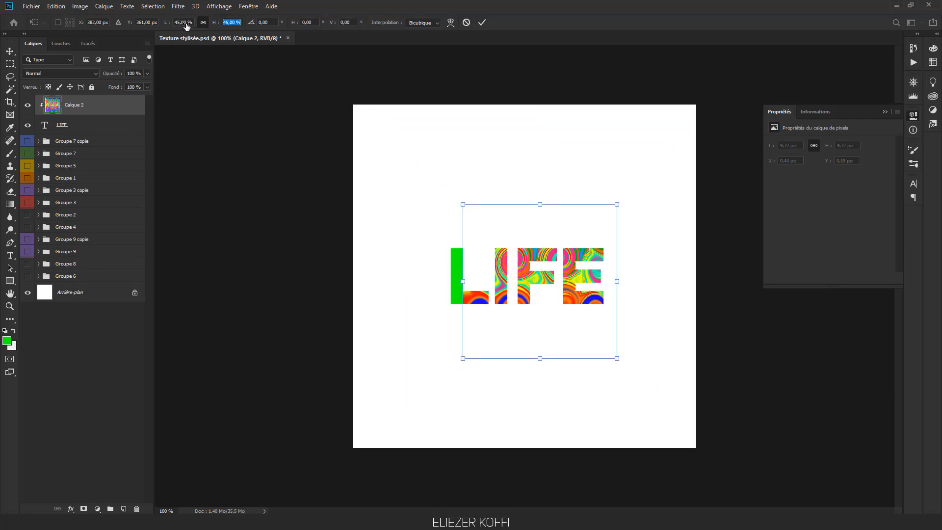
{"action": "left_click_drag", "start_coordinate": [542, 298], "coordinate": [526, 286]}
{"action": "left_click_drag", "start_coordinate": [598, 347], "coordinate": [619, 367]}
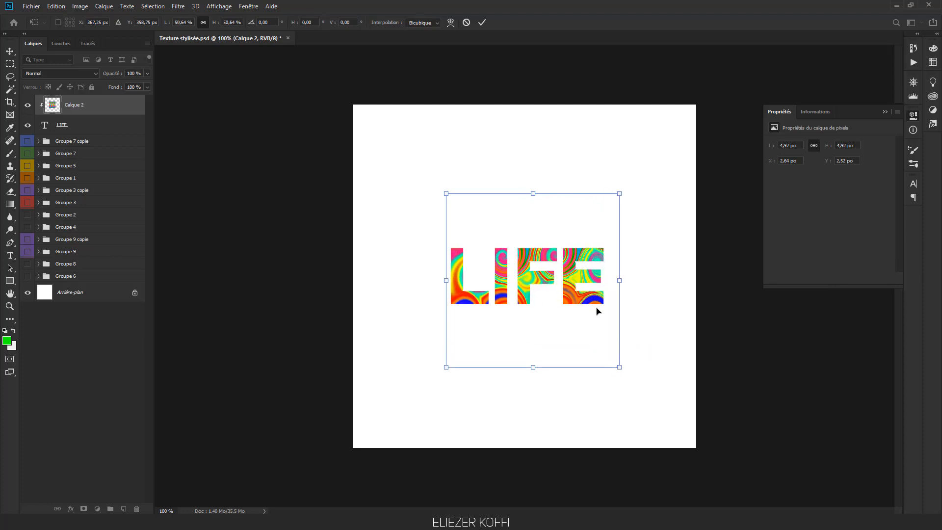
{"action": "left_click_drag", "start_coordinate": [599, 311], "coordinate": [571, 257]}
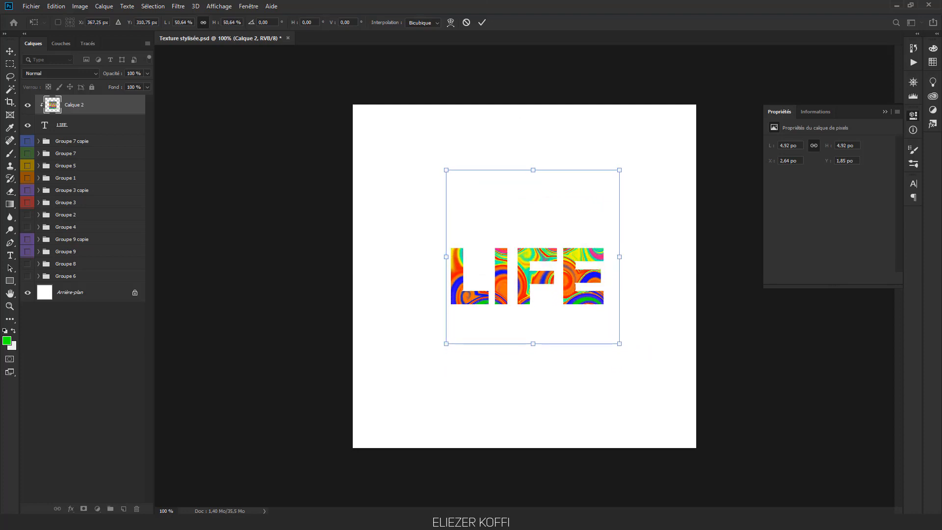
{"action": "left_click", "coordinate": [482, 22]}
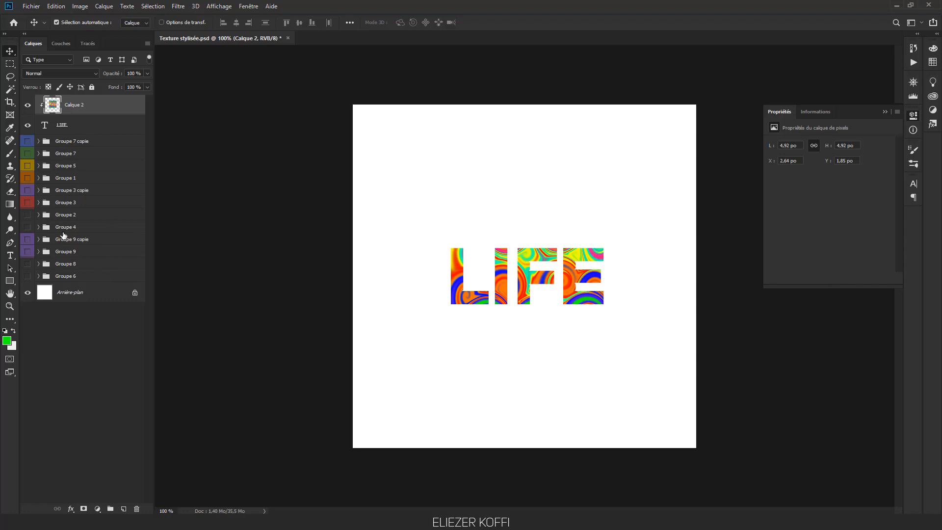
- Examine the layers in Groupe 3 and Groupe 1, view Groupe 1's DESIGN example alone, and restore the LIFE and Calque 2 view
{"action": "left_click", "coordinate": [42, 204]}
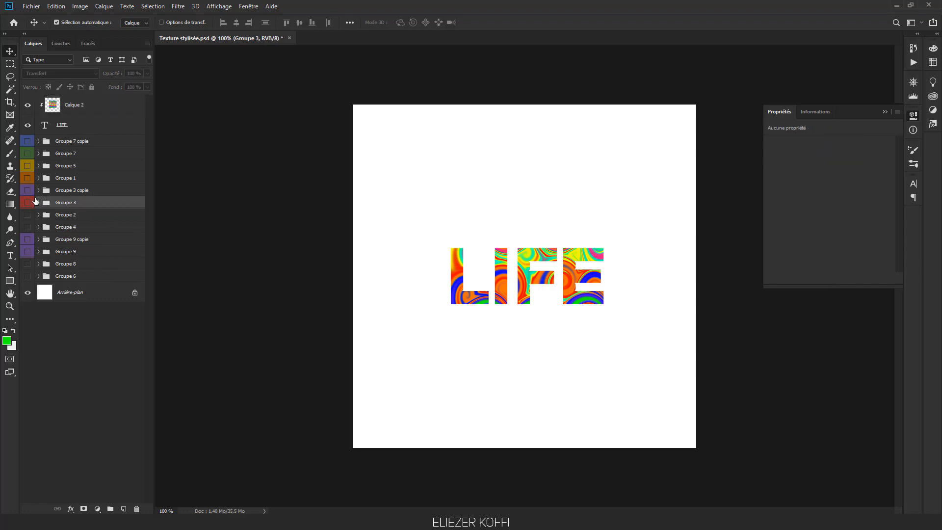
{"action": "left_click", "coordinate": [36, 202]}
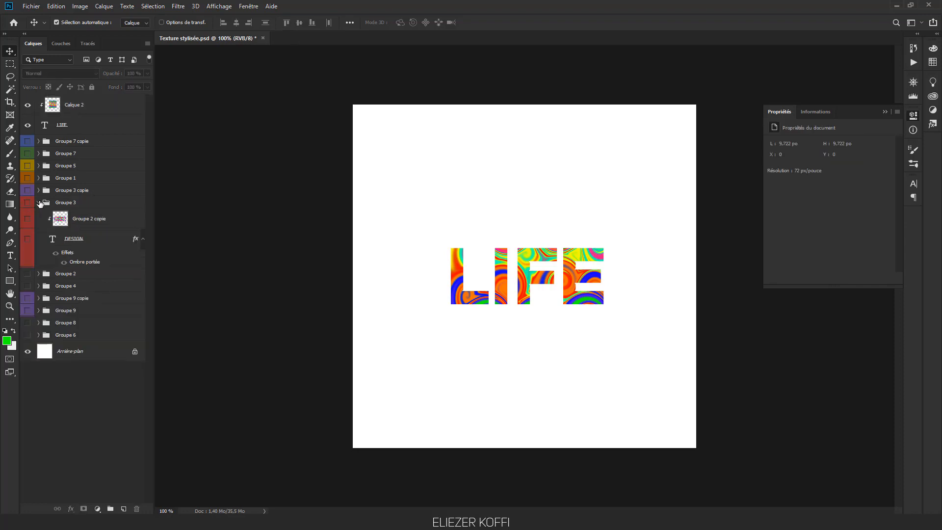
{"action": "left_click", "coordinate": [39, 203]}
{"action": "left_click", "coordinate": [55, 178]}
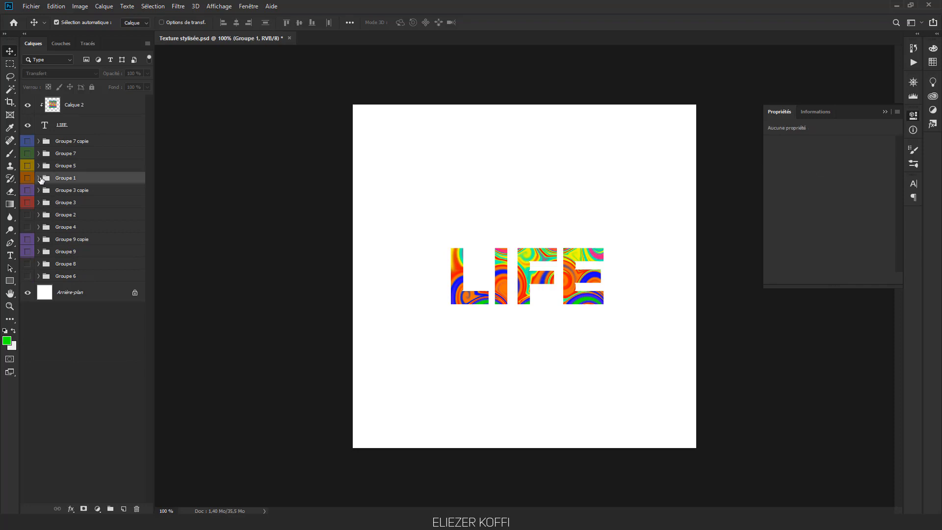
{"action": "left_click", "coordinate": [38, 177]}
{"action": "left_click", "coordinate": [28, 179]}
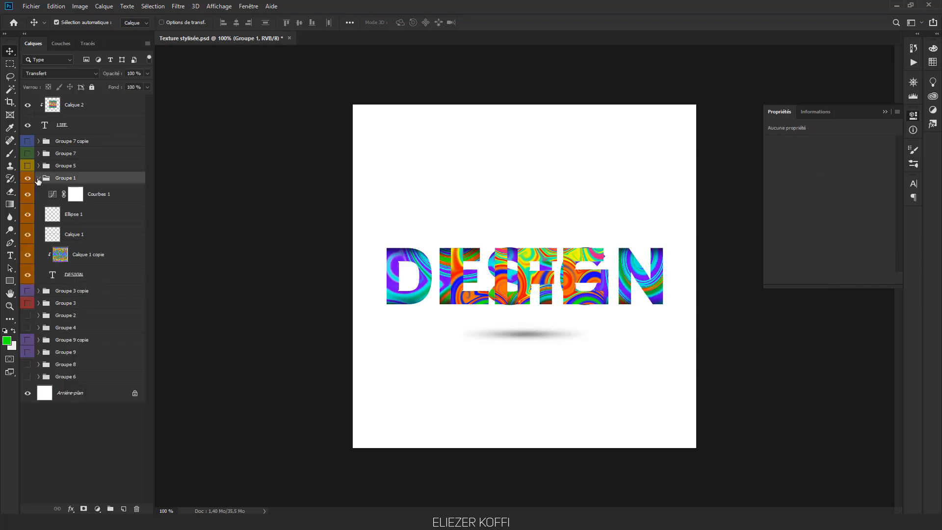
{"action": "left_click", "coordinate": [38, 178]}
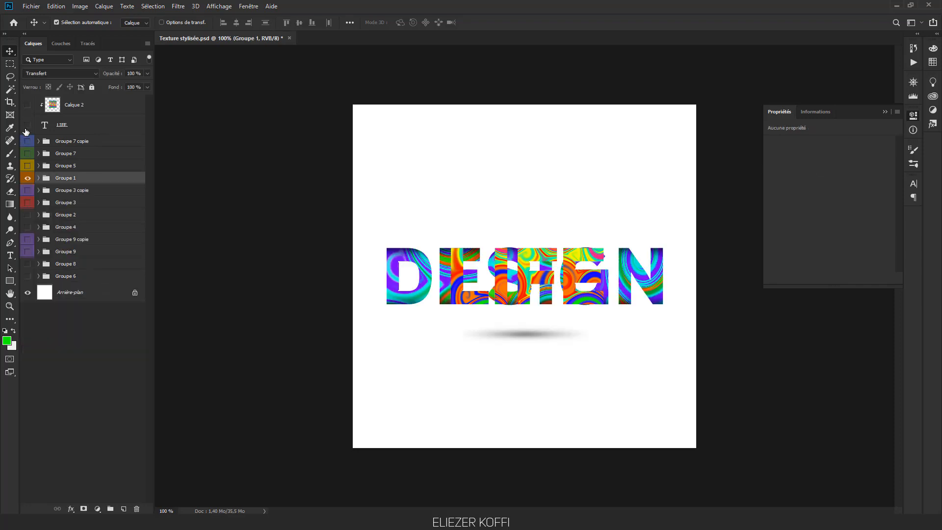
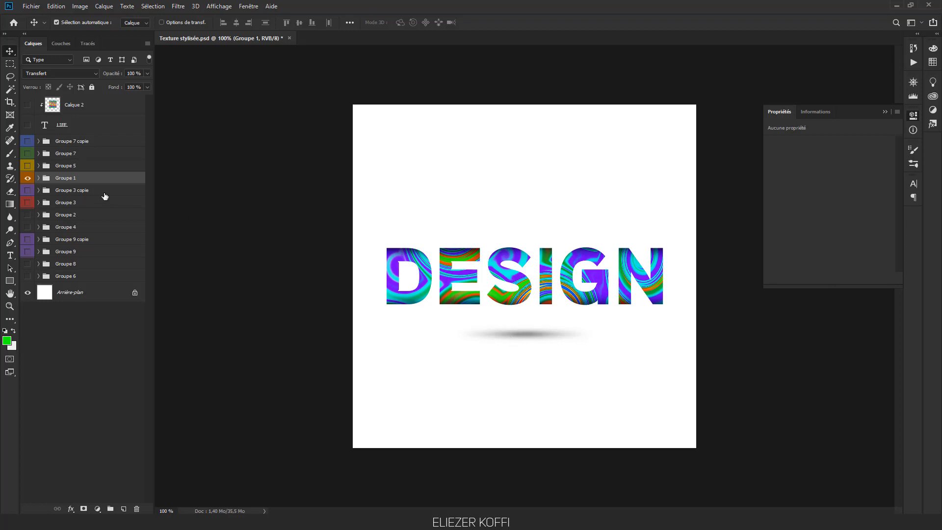
{"action": "left_click", "coordinate": [27, 177]}
{"action": "left_click", "coordinate": [27, 104]}
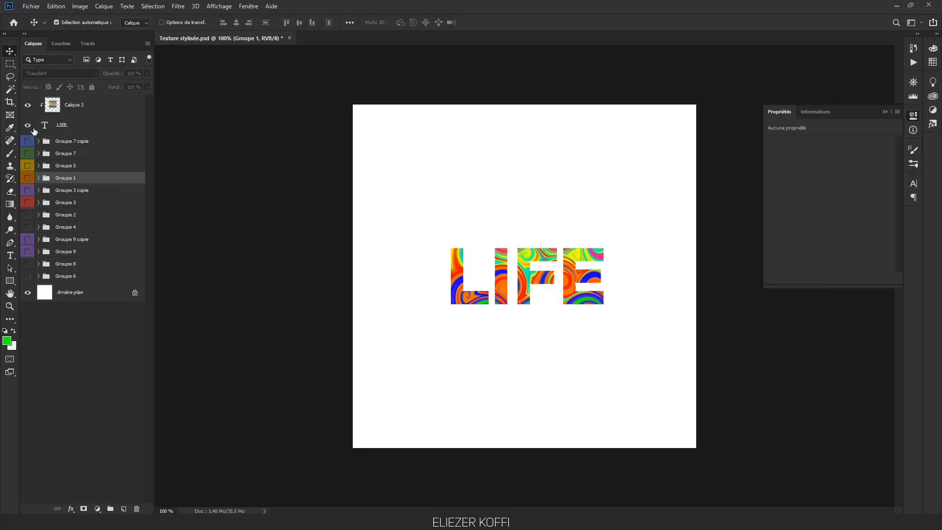
- Add a new empty layer above Calque 2 and load the LIFE text's outline as a selection
{"action": "left_click", "coordinate": [124, 509]}
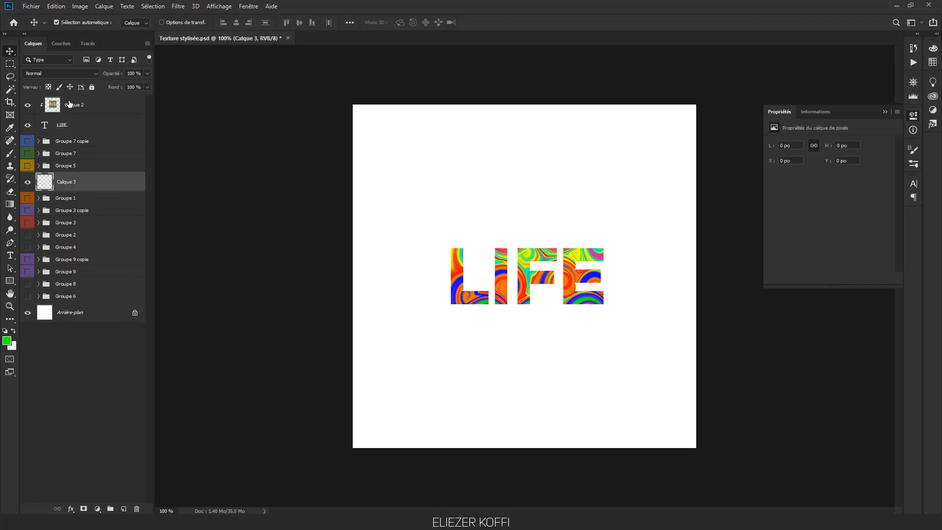
{"action": "left_click_drag", "start_coordinate": [78, 189], "coordinate": [43, 105]}
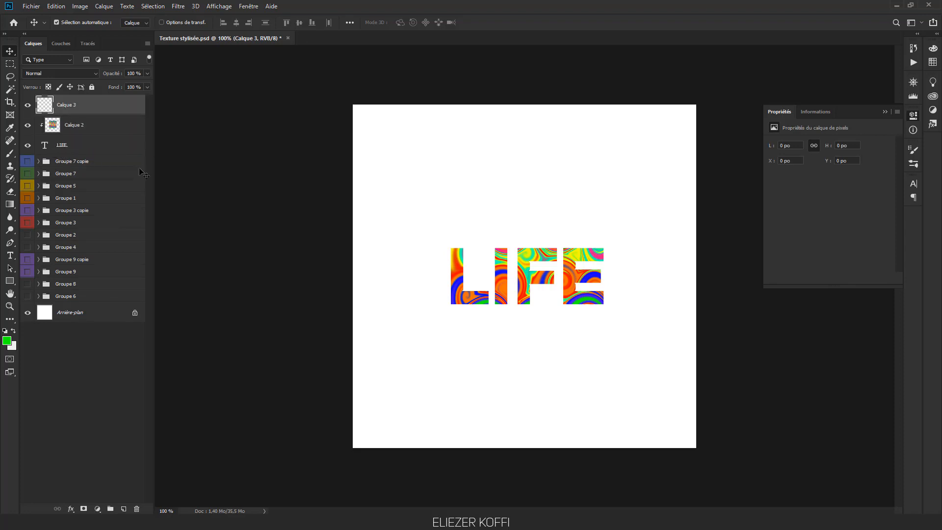
{"action": "key", "text": "ctrl"}
{"action": "key", "text": "ctrl"}
{"action": "key", "text": "ctrl"}
{"action": "left_click", "coordinate": [45, 145], "text": "ctrl"}
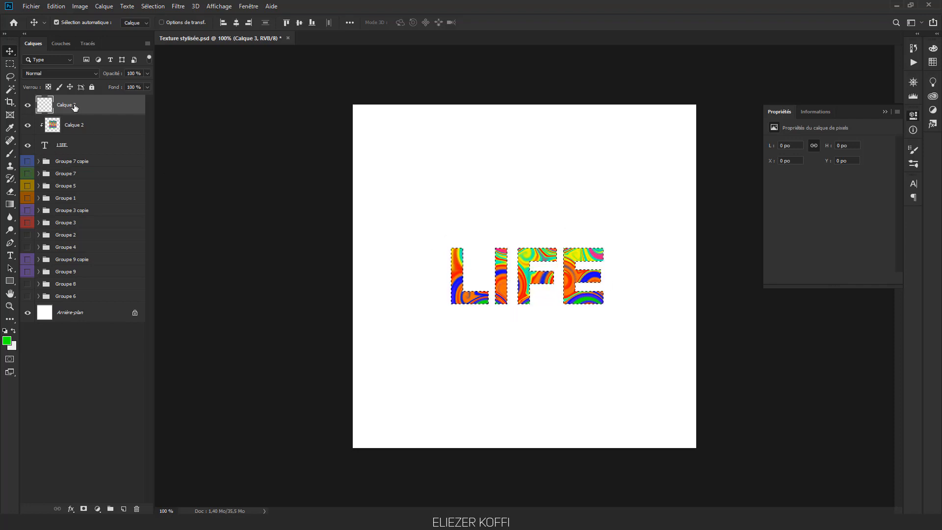
- Set the foreground colour to the very dark navy blue #070b16
{"action": "left_click", "coordinate": [7, 342]}
{"action": "left_click_drag", "start_coordinate": [145, 203], "coordinate": [146, 168]}
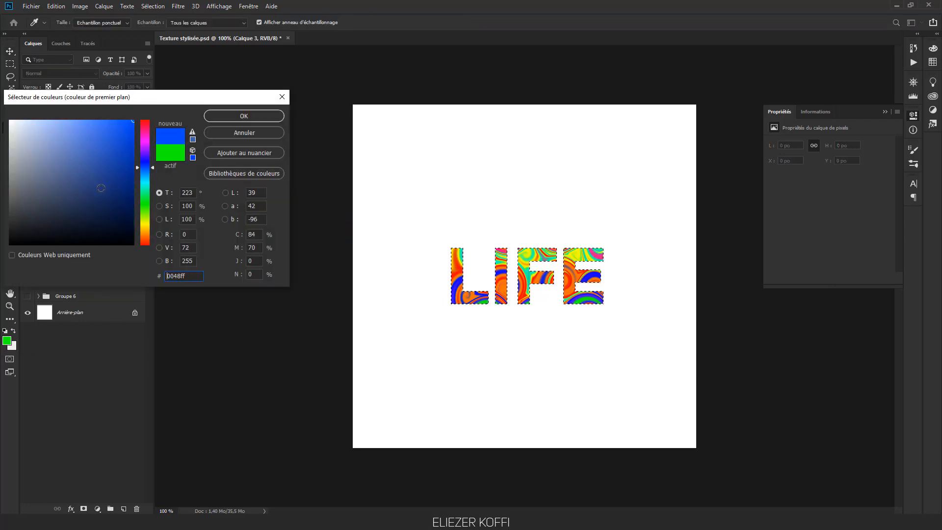
{"action": "left_click_drag", "start_coordinate": [101, 188], "coordinate": [93, 235]}
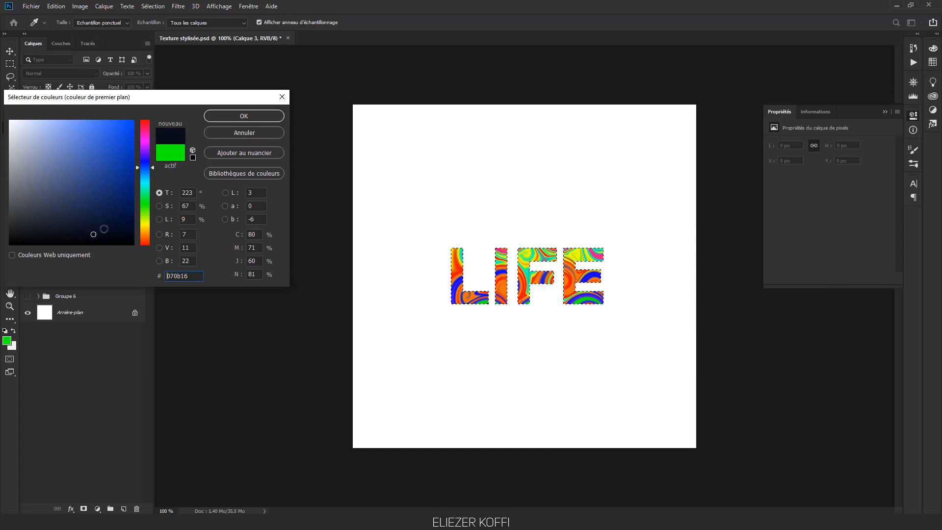
{"action": "left_click", "coordinate": [253, 117]}
- Brush soft dark shading on Calque 3 along the lower and upper edges of the LIFE letters, and remove the selection
{"action": "left_click", "coordinate": [9, 154]}
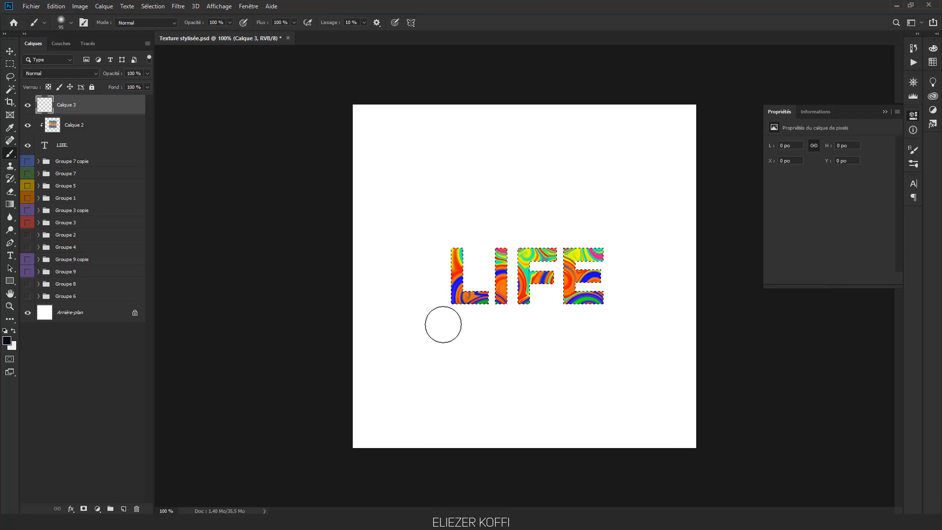
{"action": "left_click_drag", "start_coordinate": [619, 320], "coordinate": [407, 322]}
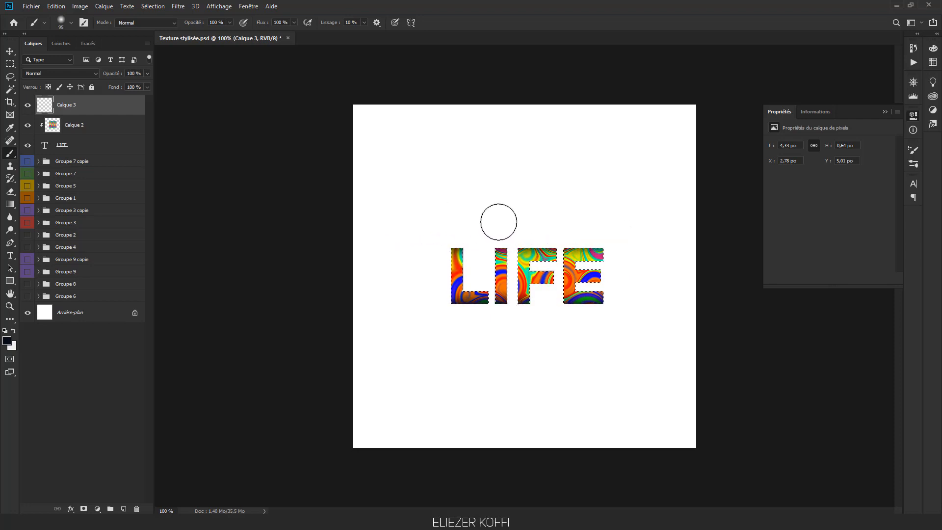
{"action": "mouse_move", "coordinate": [482, 227]}
{"action": "left_mouse_down"}
{"action": "mouse_move", "coordinate": [553, 212]}
{"action": "mouse_move", "coordinate": [657, 214]}
{"action": "left_mouse_up"}
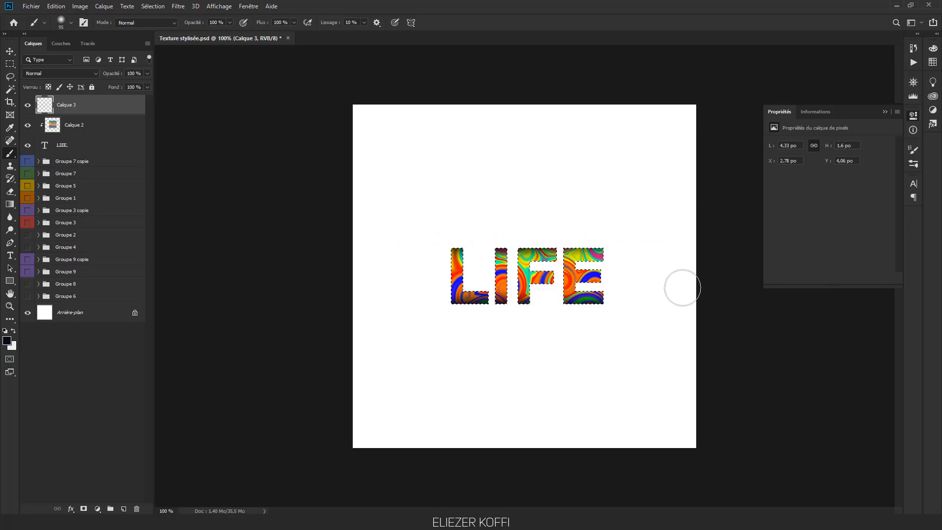
{"action": "left_click", "coordinate": [10, 63]}
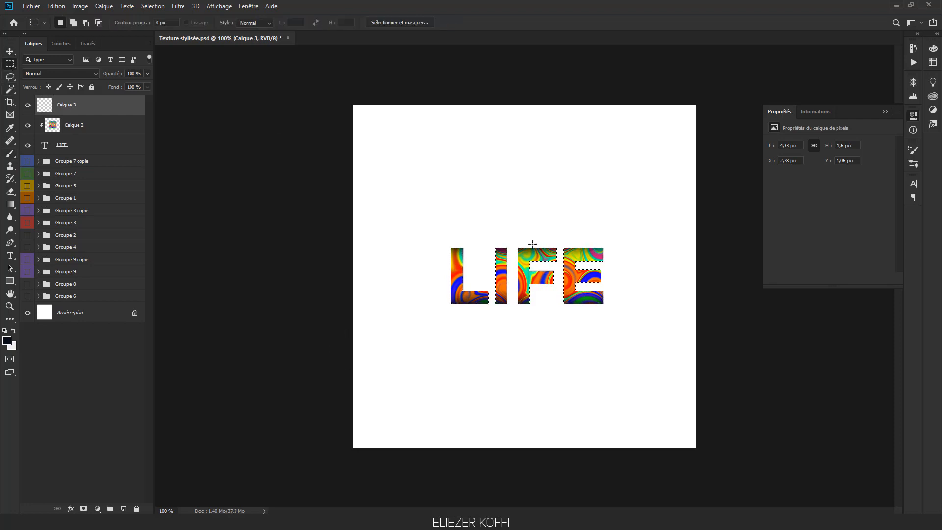
{"action": "key", "text": "ctrl+d"}
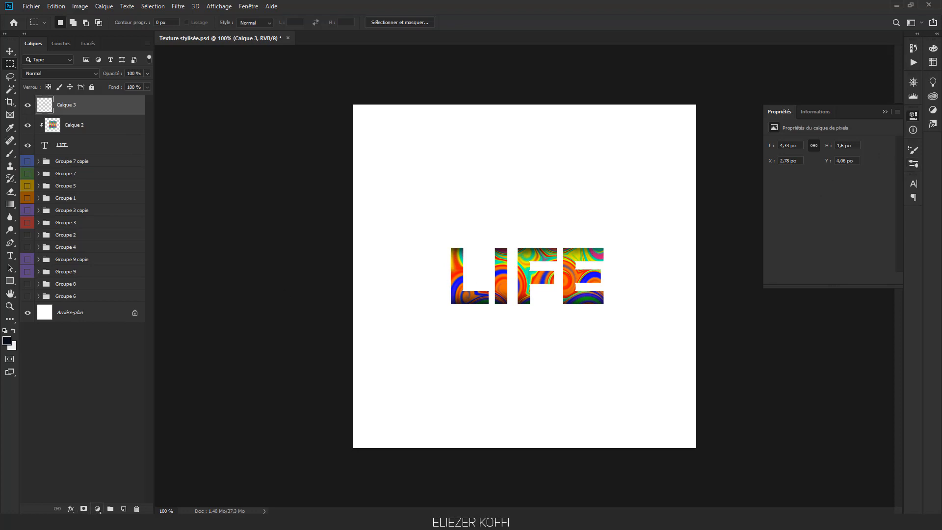
{"action": "left_click", "coordinate": [98, 508]}
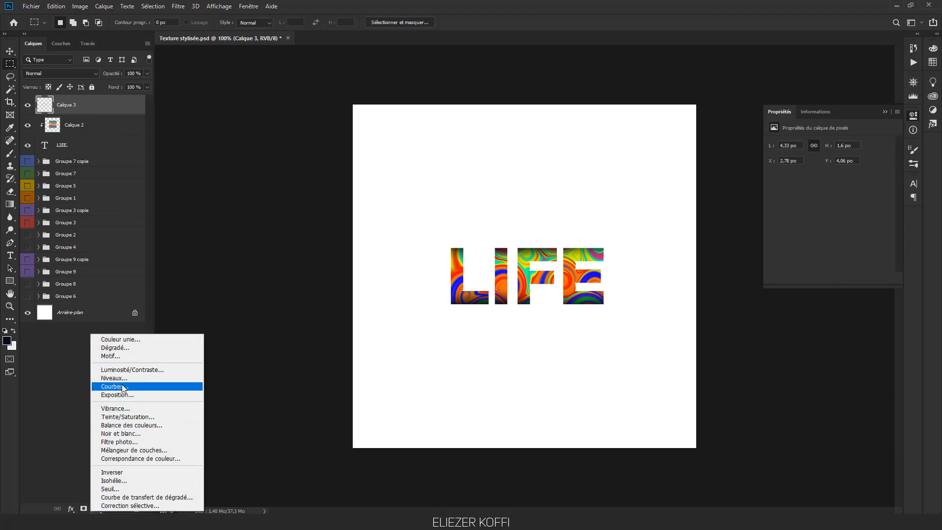
{"action": "left_click", "coordinate": [41, 510]}
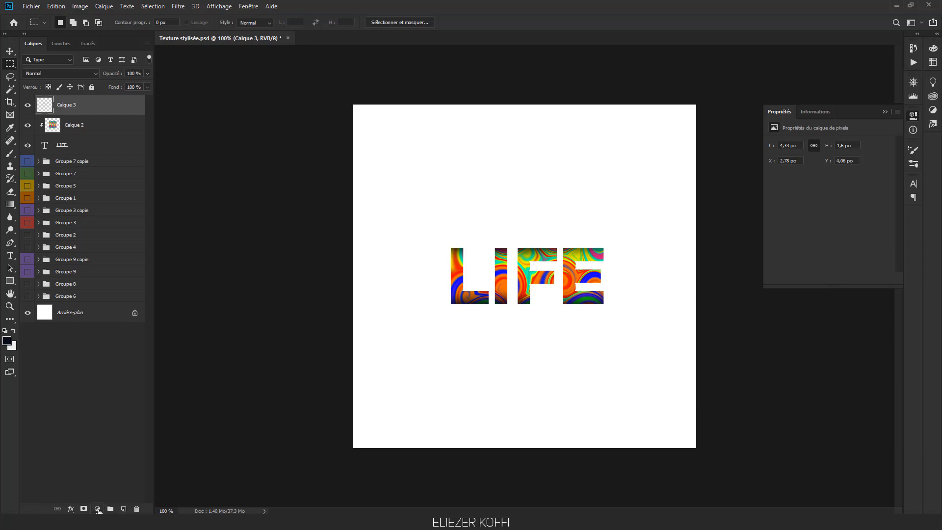
{"action": "left_click", "coordinate": [97, 509]}
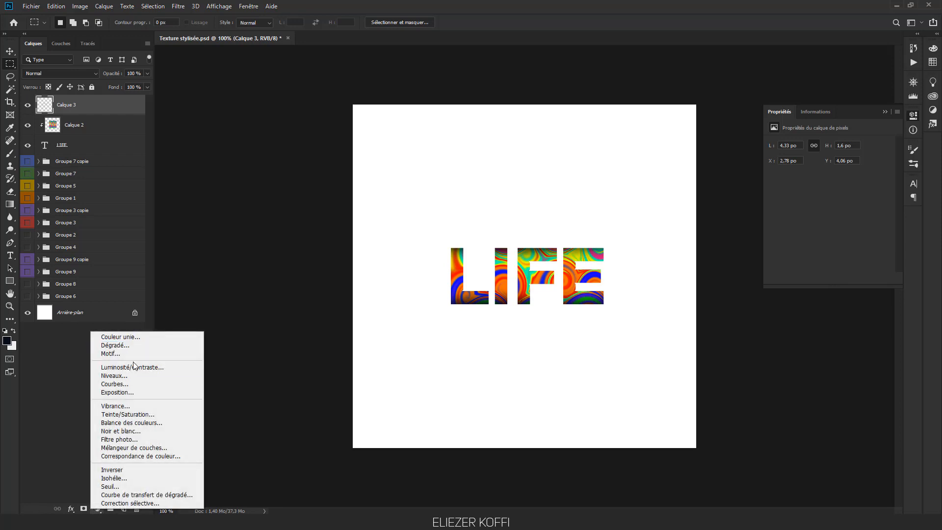
{"action": "left_click", "coordinate": [72, 475]}
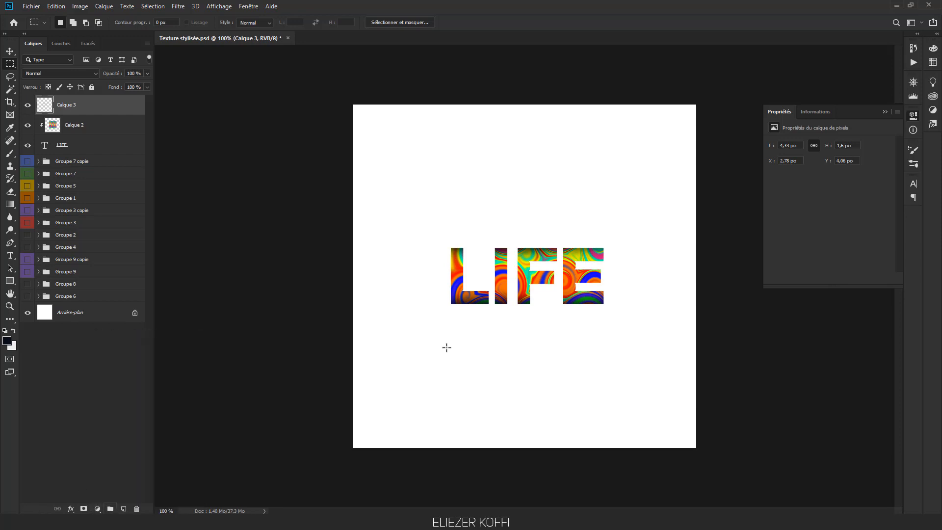
- Add a Curves adjustment layer above Calque 3 and shape an S-curve that darkens the shadows and brightens the highlights
{"action": "left_click", "coordinate": [932, 110]}
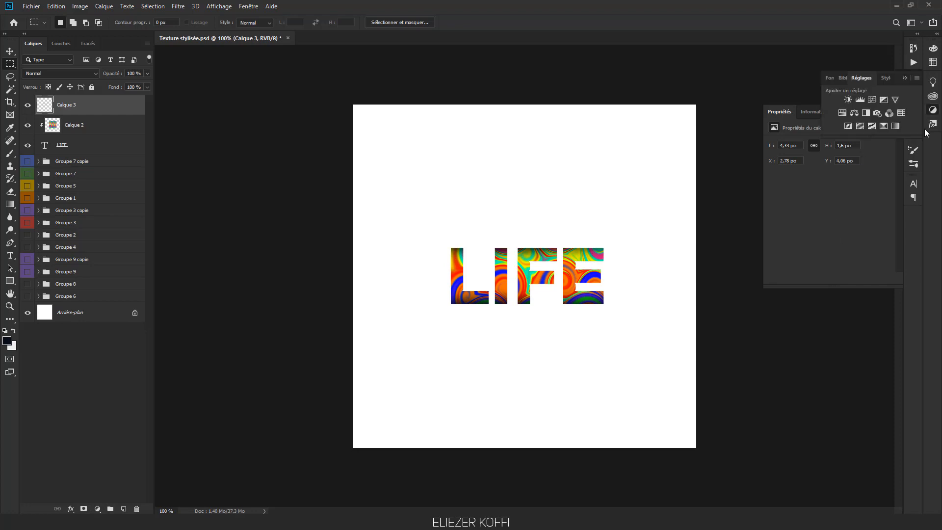
{"action": "left_click", "coordinate": [872, 100]}
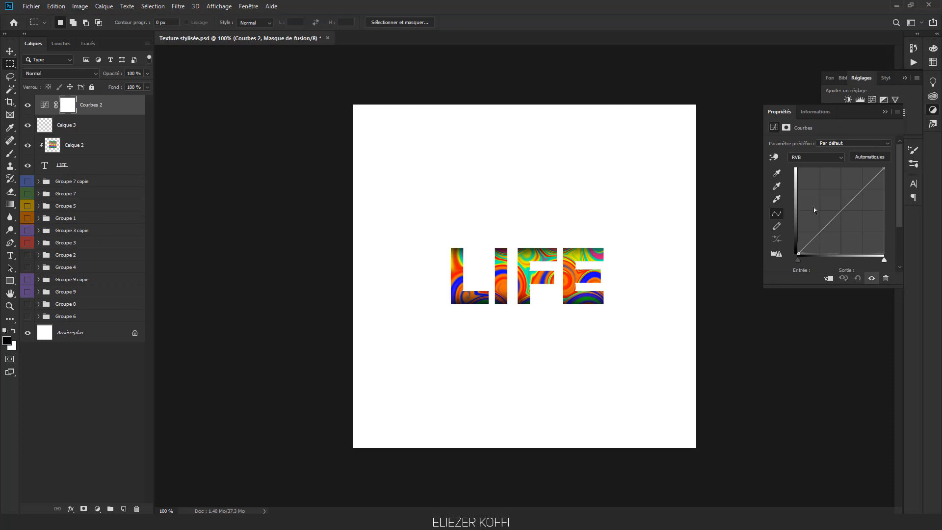
{"action": "left_click_drag", "start_coordinate": [819, 233], "coordinate": [827, 239]}
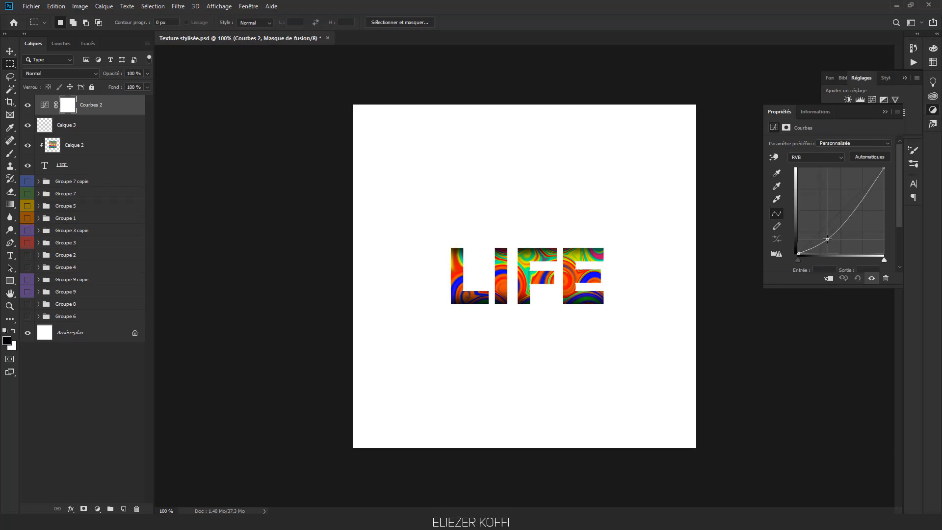
{"action": "mouse_move", "coordinate": [864, 198]}
{"action": "left_mouse_down"}
{"action": "mouse_move", "coordinate": [853, 188]}
{"action": "mouse_move", "coordinate": [863, 182]}
{"action": "left_mouse_up"}
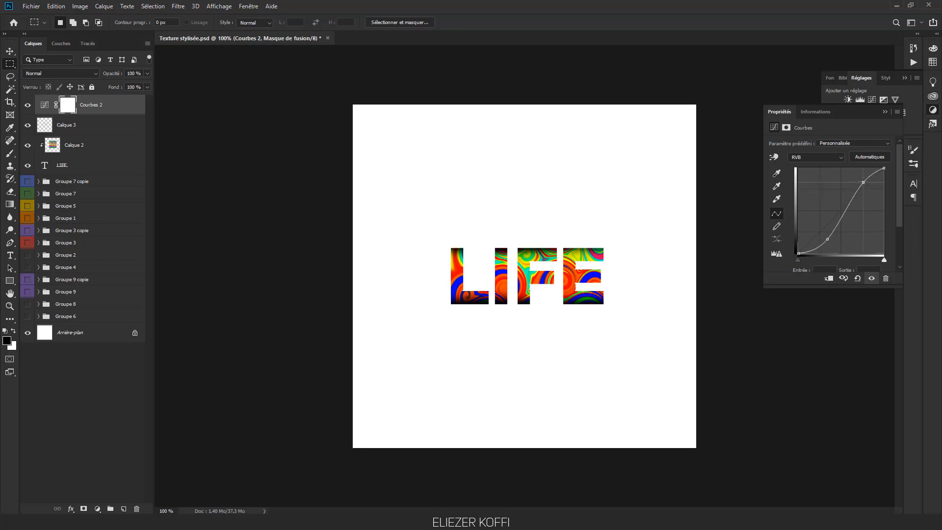
{"action": "left_click_drag", "start_coordinate": [830, 240], "coordinate": [826, 236]}
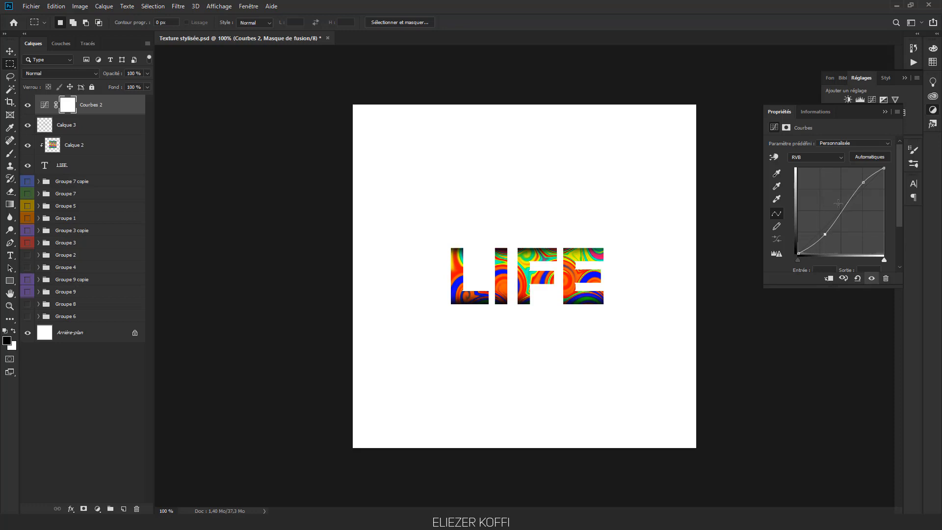
{"action": "left_click_drag", "start_coordinate": [862, 181], "coordinate": [863, 181]}
- Set the opacity of the Calque 3 shading layer to 82 %
{"action": "left_click", "coordinate": [111, 124]}
{"action": "left_click", "coordinate": [146, 73]}
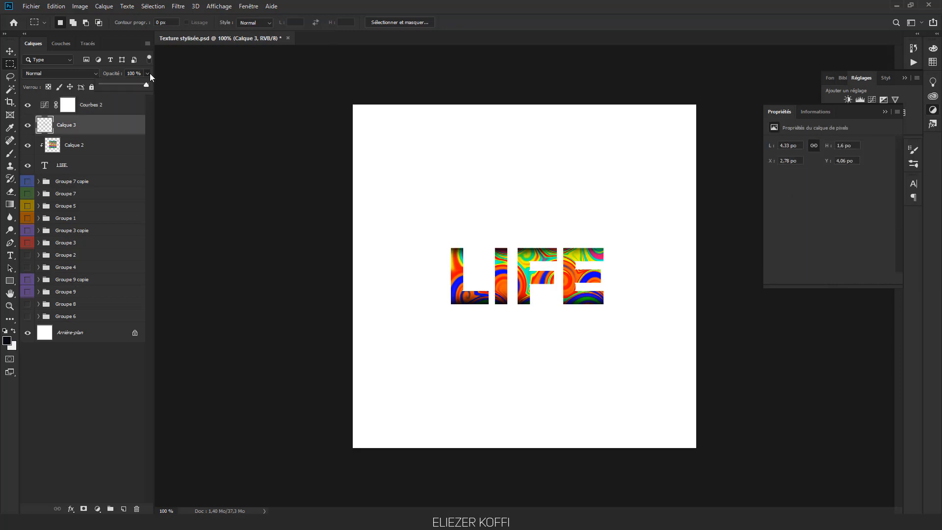
{"action": "left_click_drag", "start_coordinate": [130, 87], "coordinate": [135, 87]}
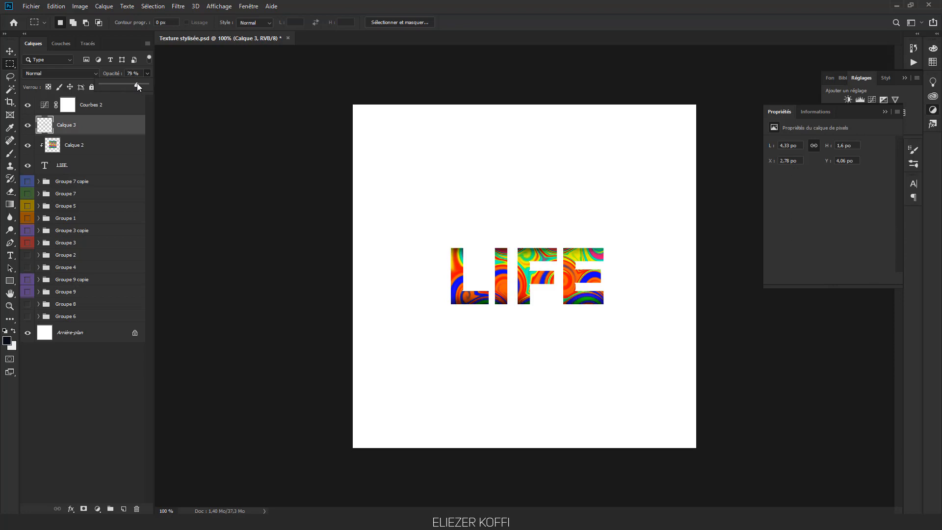
{"action": "left_click", "coordinate": [197, 98]}
- Draw a thin, dark-filled ellipse about 139 × 12 px centred just below the LIFE text
{"action": "left_click", "coordinate": [9, 281]}
{"action": "left_click", "coordinate": [44, 299]}
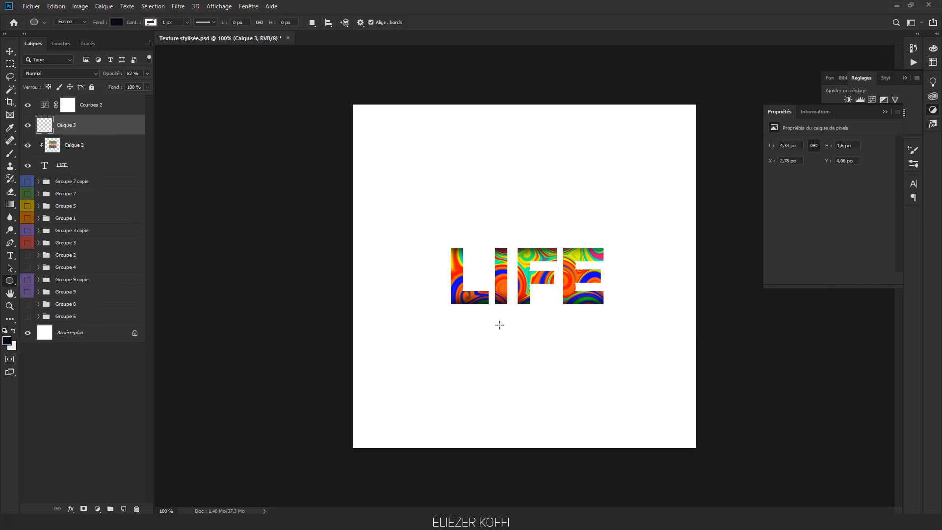
{"action": "left_click_drag", "start_coordinate": [500, 325], "coordinate": [567, 330]}
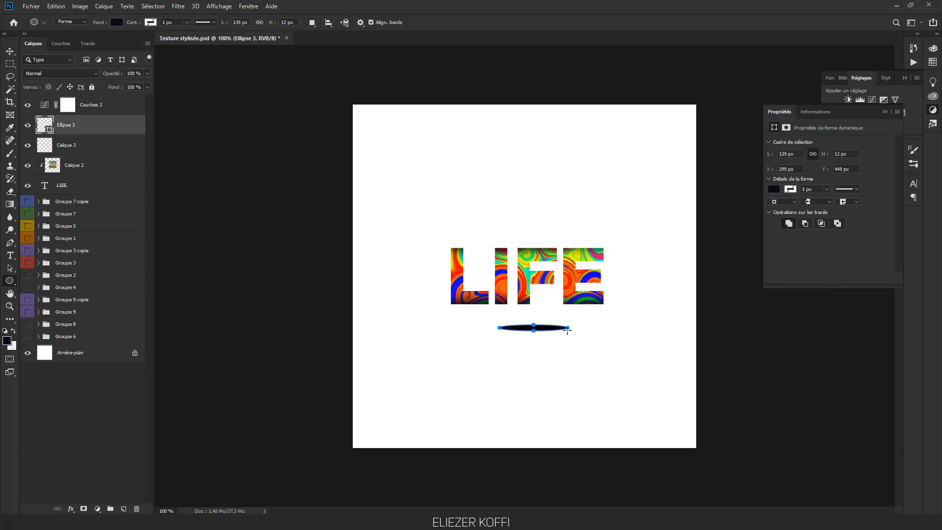
- Move the dark ellipse slightly left to centre it beneath the LIFE text, and rasterize the Ellipse 3 layer
{"action": "left_click", "coordinate": [9, 51]}
{"action": "left_click_drag", "start_coordinate": [544, 330], "coordinate": [536, 330]}
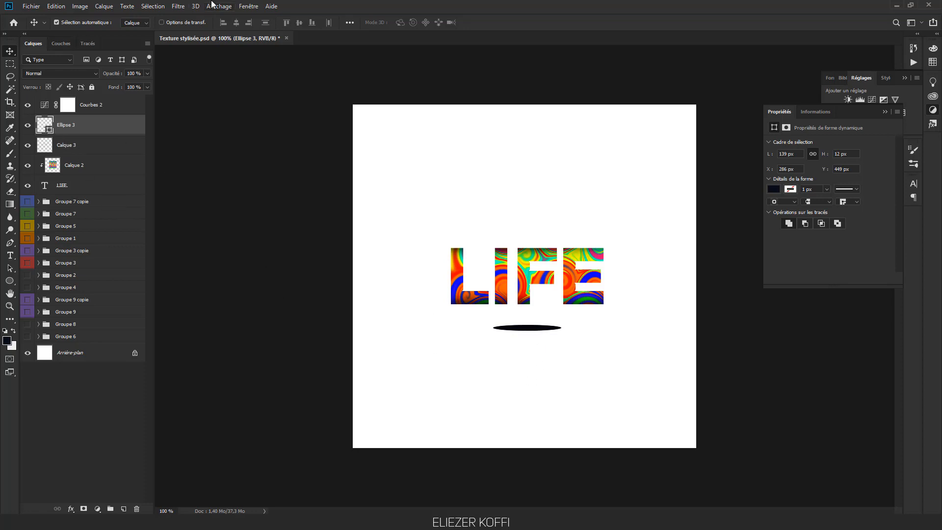
{"action": "right_click", "coordinate": [100, 131]}
{"action": "right_click", "coordinate": [93, 130]}
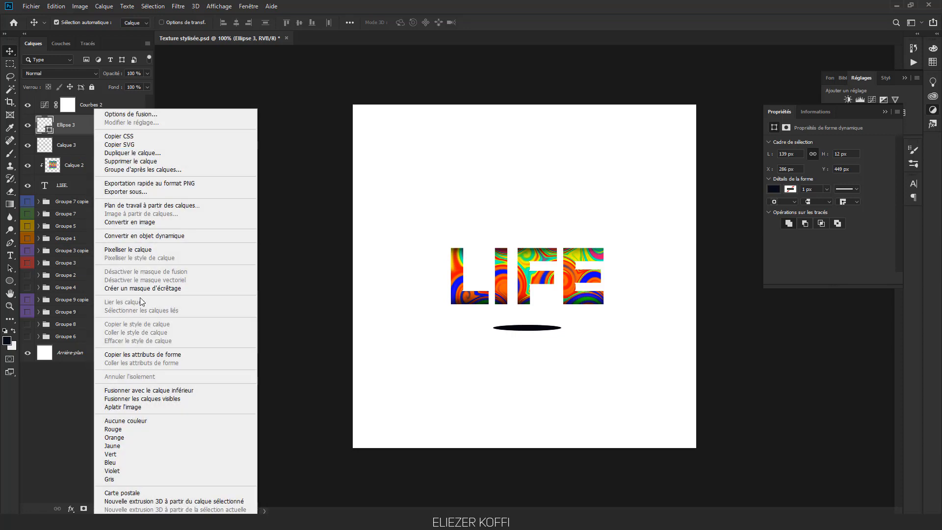
{"action": "left_click", "coordinate": [133, 250]}
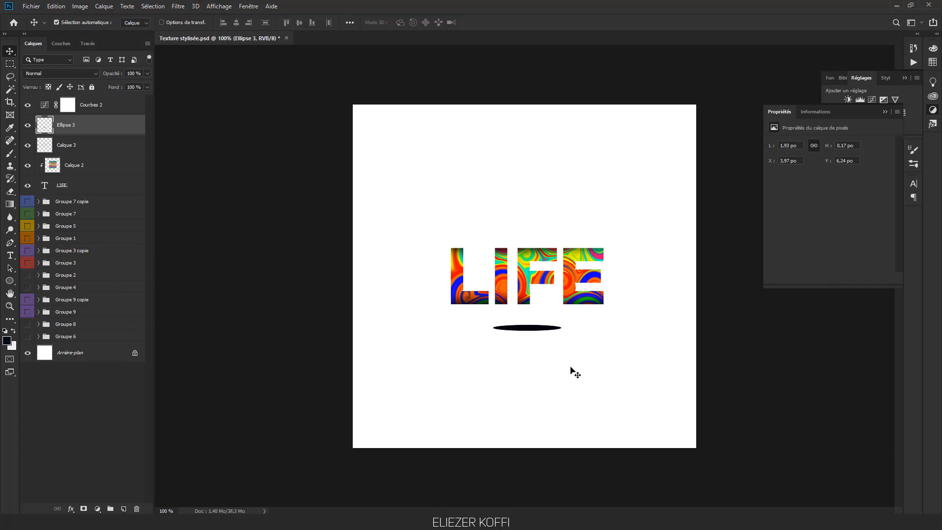
- Apply a directional blur (Flou directionnel) to the ellipse with an angle of 0° and a distance of 124 pixels
{"action": "left_click", "coordinate": [182, 7]}
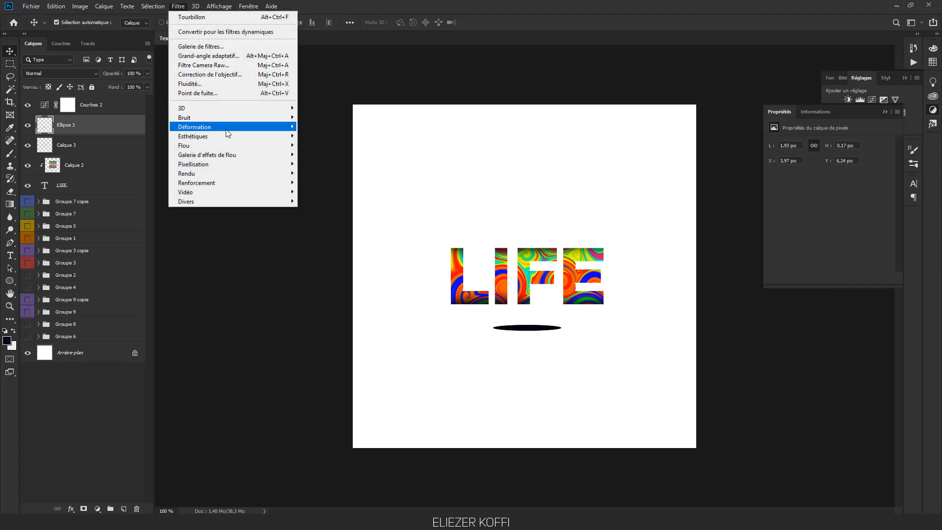
{"action": "mouse_move", "coordinate": [233, 145]}
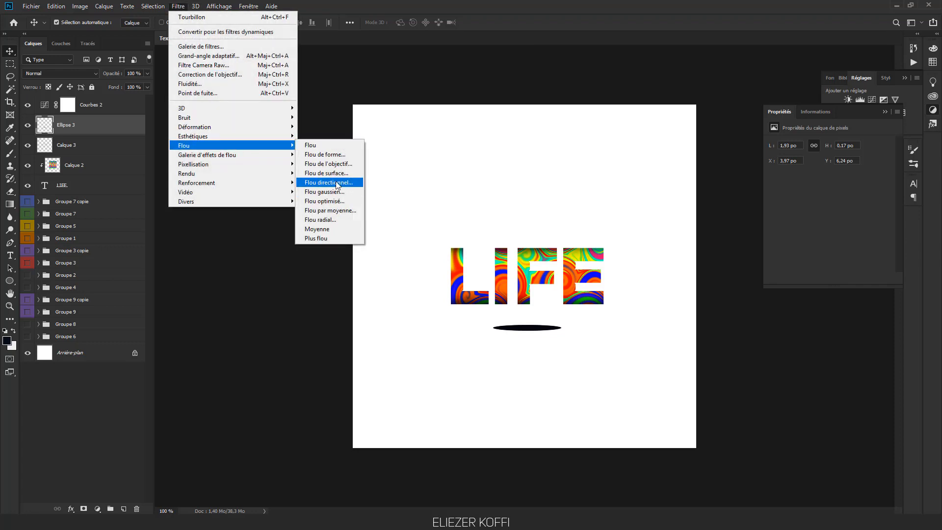
{"action": "left_click", "coordinate": [338, 185]}
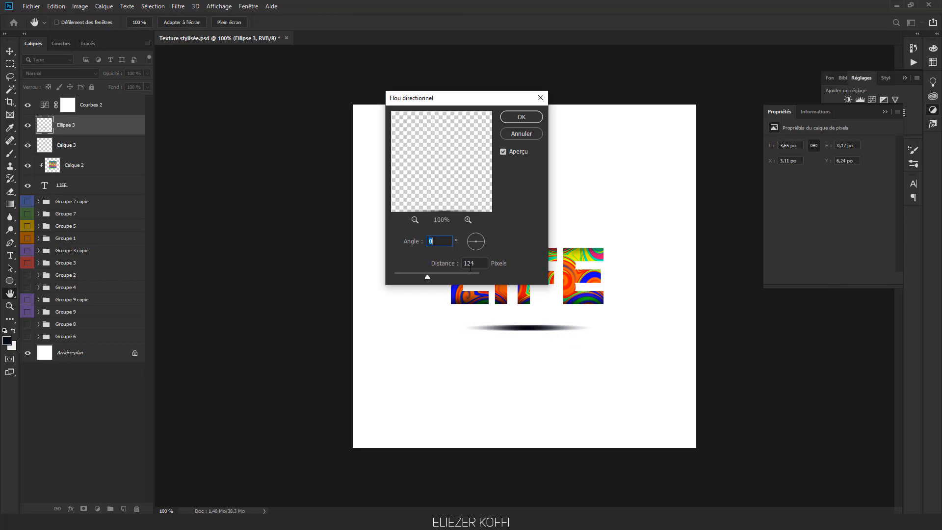
{"action": "left_click", "coordinate": [514, 121]}
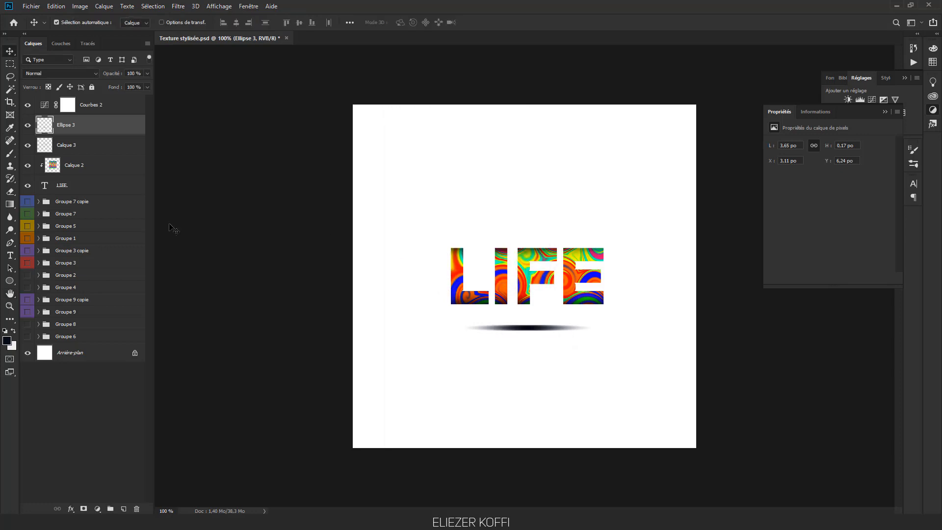
- Apply a Gaussian blur (Flou gaussien) to the ellipse shadow with a radius slightly below 7.8 pixels
{"action": "left_click", "coordinate": [178, 5]}
{"action": "mouse_move", "coordinate": [248, 146]}
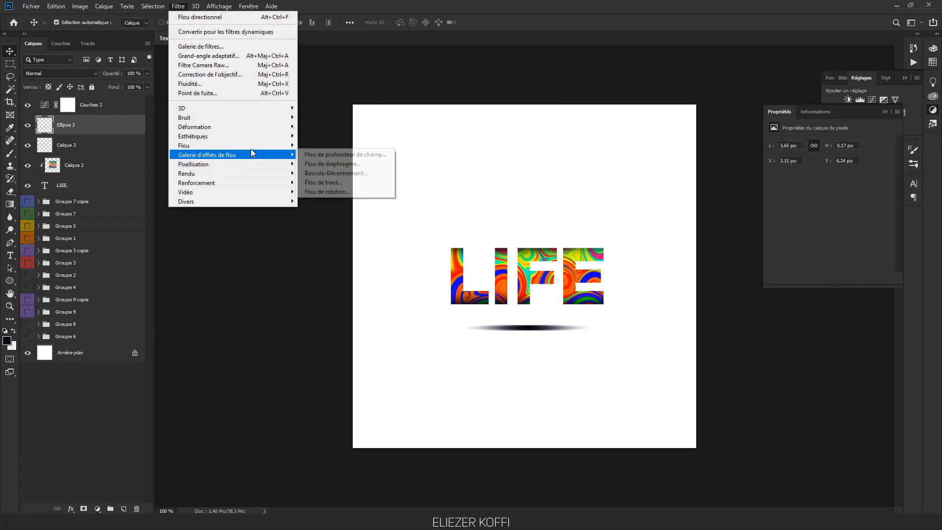
{"action": "left_click", "coordinate": [335, 192]}
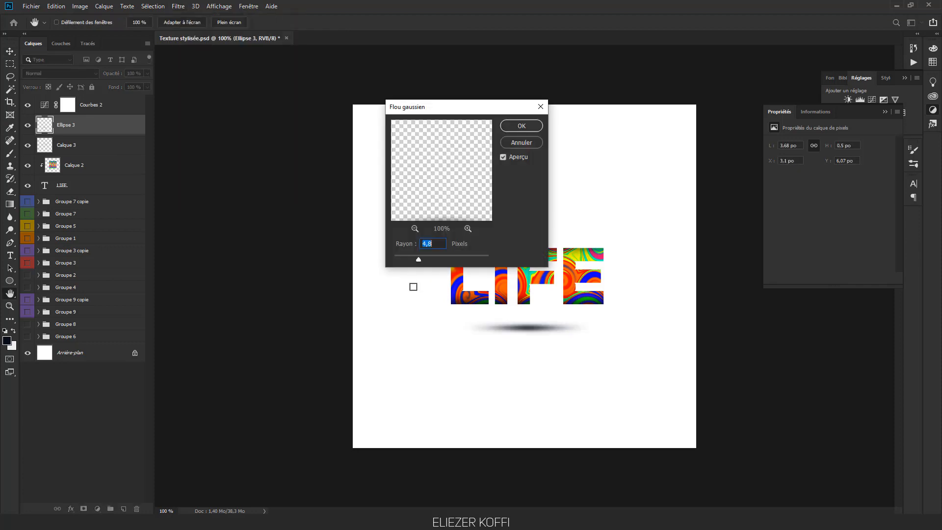
{"action": "left_click_drag", "start_coordinate": [424, 256], "coordinate": [426, 260]}
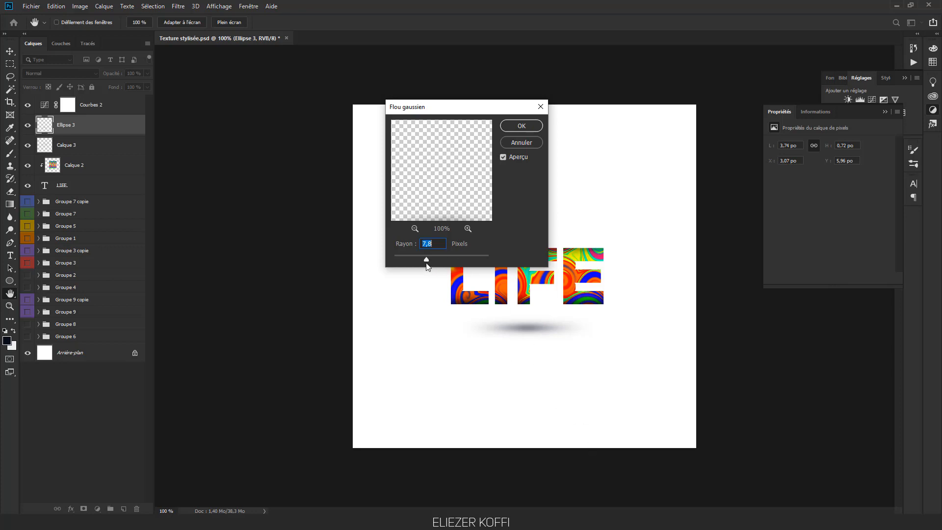
{"action": "left_click_drag", "start_coordinate": [426, 262], "coordinate": [424, 263]}
{"action": "left_click", "coordinate": [520, 126]}
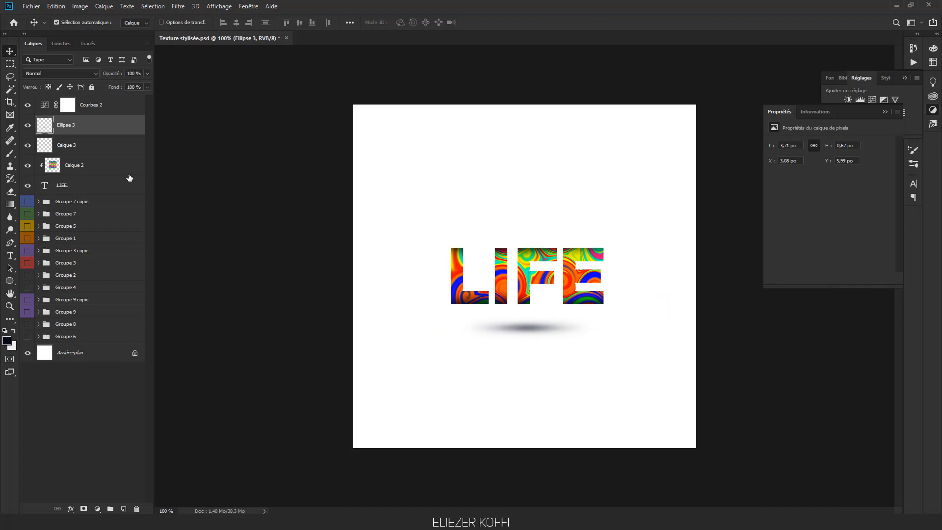
- Group all layers from the LIFE text up to Courbes 2 and give the group the yellow (Jaune) colour label
{"action": "left_click", "coordinate": [96, 185], "text": "ctrl"}
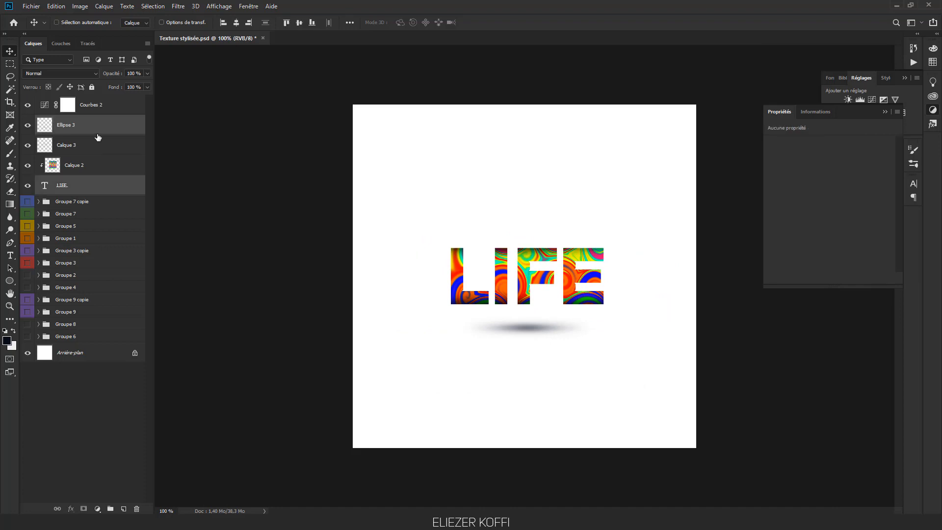
{"action": "left_click", "coordinate": [95, 110], "text": "shift"}
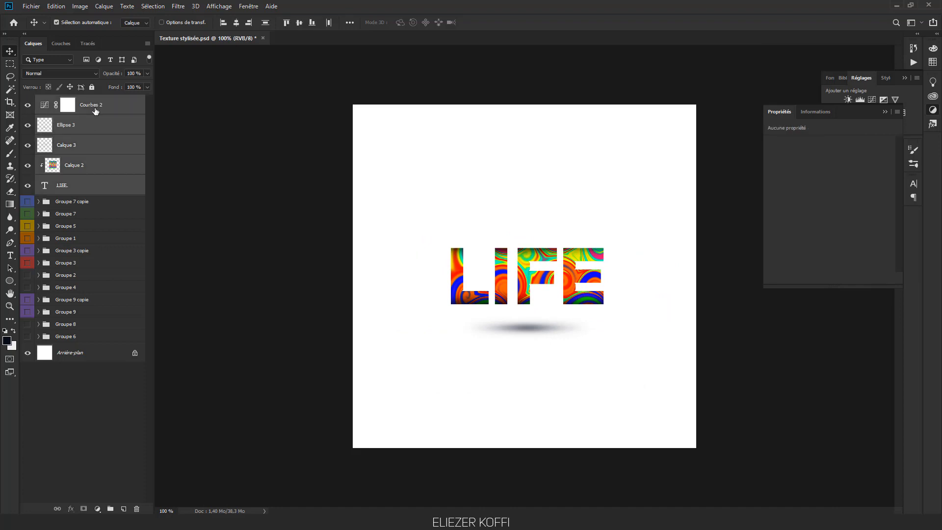
{"action": "key", "text": "ctrl+g"}
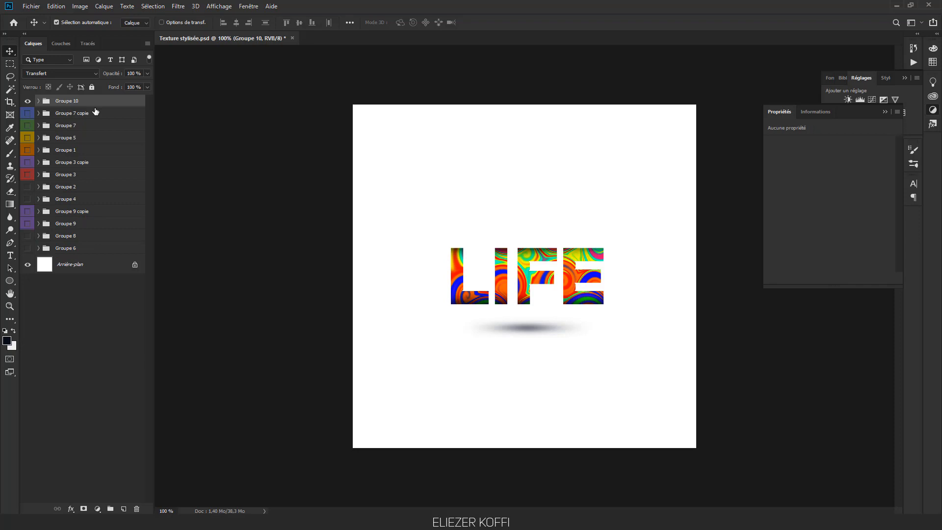
{"action": "left_click", "coordinate": [27, 101]}
{"action": "left_click", "coordinate": [27, 102]}
{"action": "right_click", "coordinate": [27, 103]}
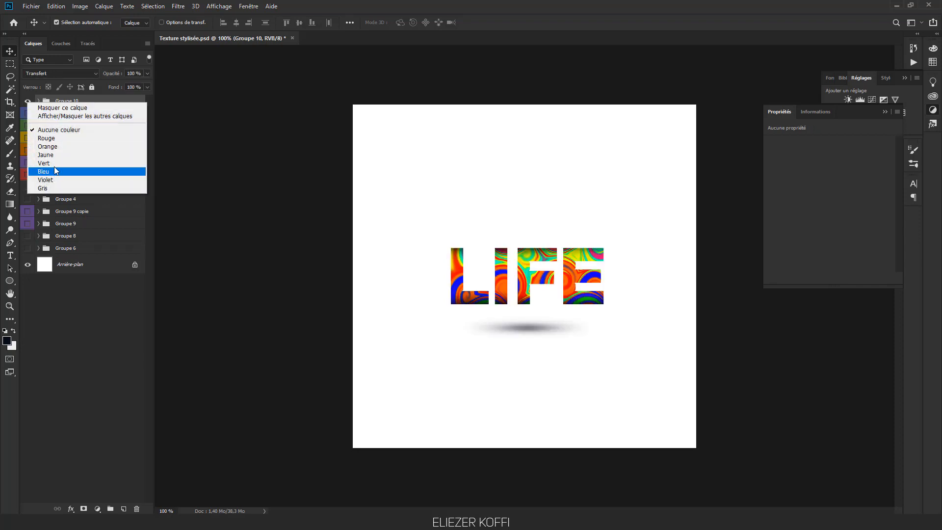
{"action": "left_click", "coordinate": [55, 156]}
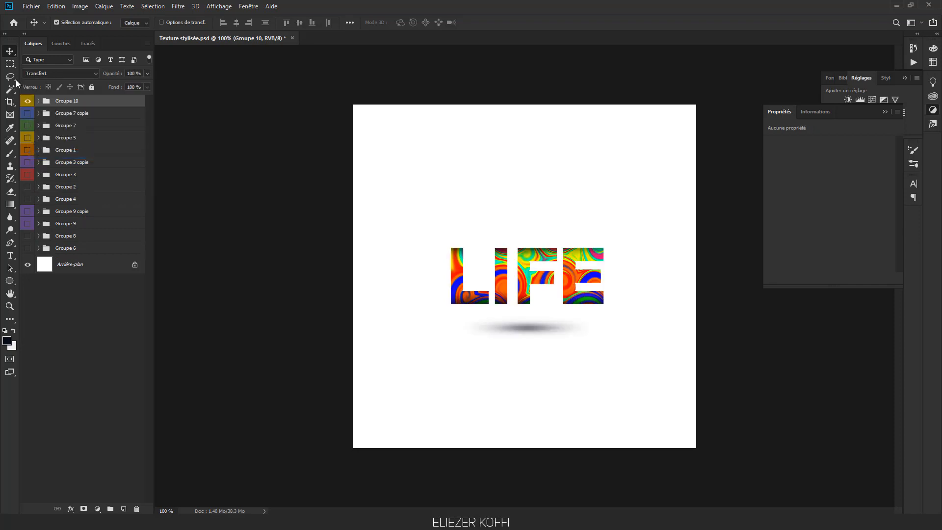
- Hide Groupe 10 and view the DESIGN text variants in Groupe 1, Groupe 5 and Groupe 7 one at a time
{"action": "left_click", "coordinate": [28, 101]}
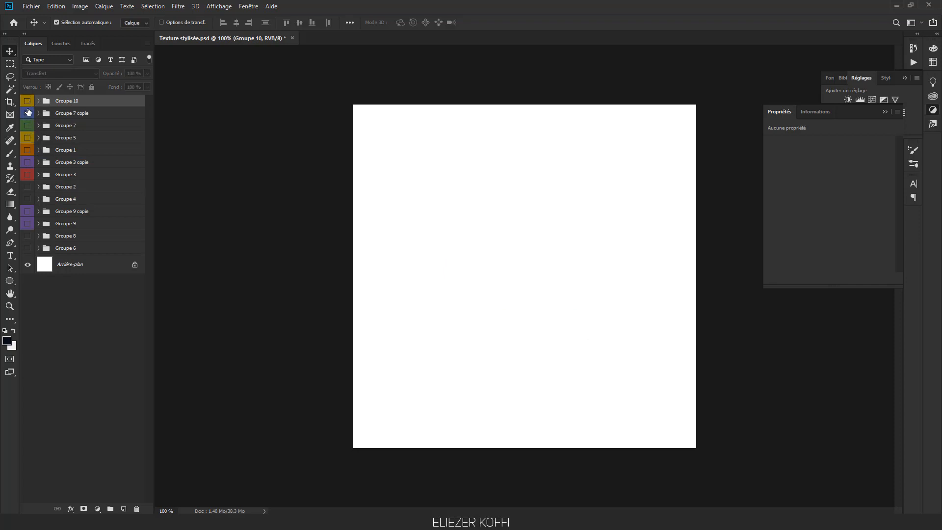
{"action": "left_click", "coordinate": [28, 150]}
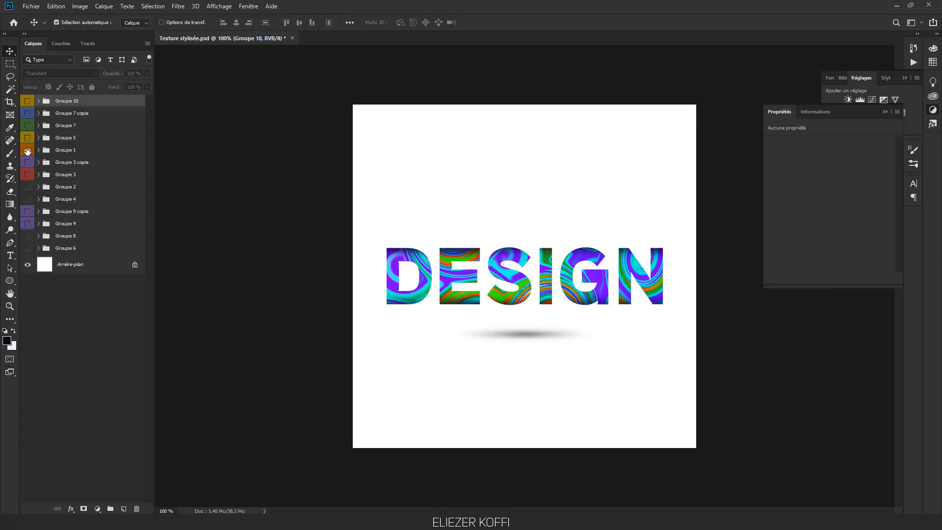
{"action": "left_click", "coordinate": [28, 150]}
{"action": "left_click", "coordinate": [27, 138]}
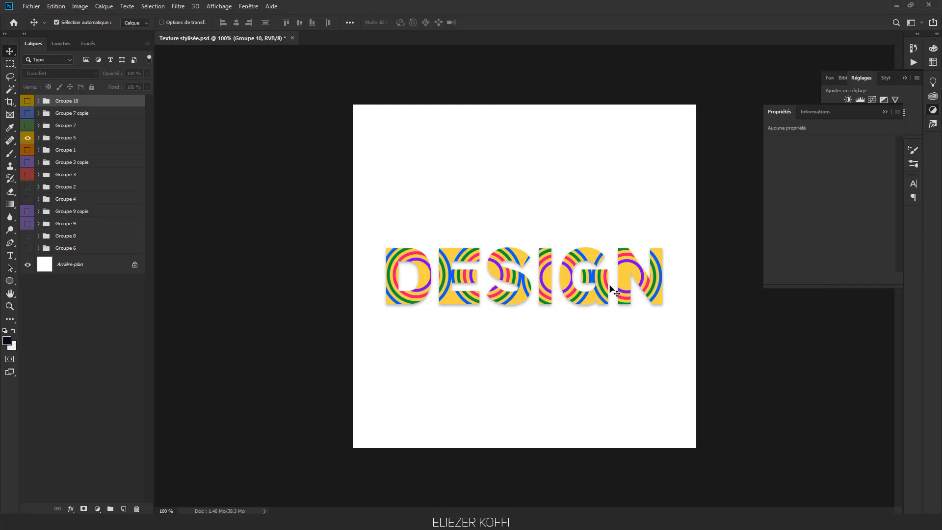
{"action": "left_click", "coordinate": [27, 137]}
{"action": "left_click", "coordinate": [27, 125]}
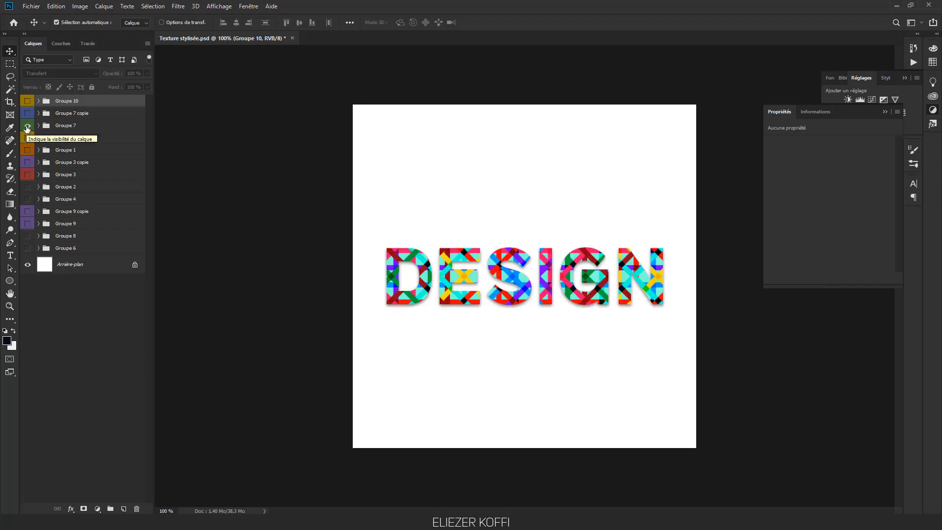
{"action": "left_click", "coordinate": [27, 126]}
- Show Groupe 7 copie with its texture and DESIGN text layers to check that variant, and hide the group again
{"action": "left_click", "coordinate": [28, 114]}
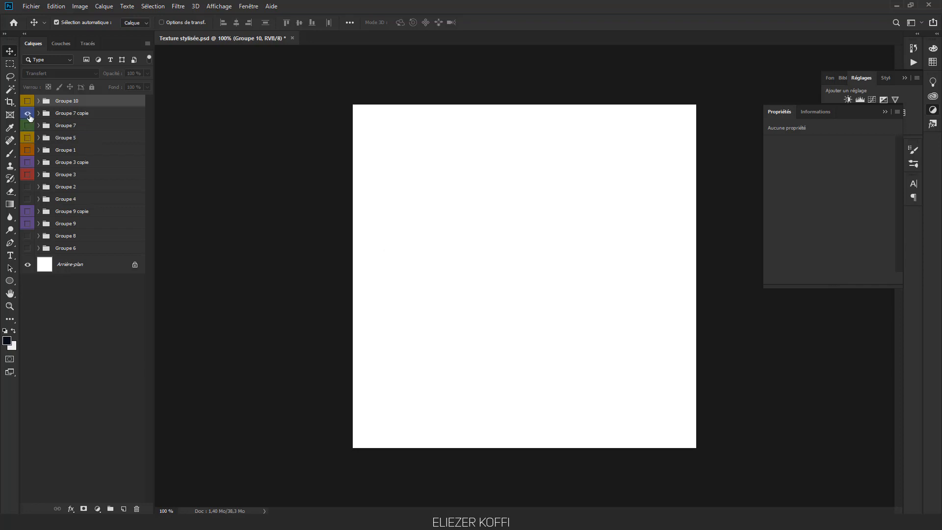
{"action": "left_click", "coordinate": [38, 113]}
{"action": "left_click", "coordinate": [28, 129]}
{"action": "left_click", "coordinate": [28, 147]}
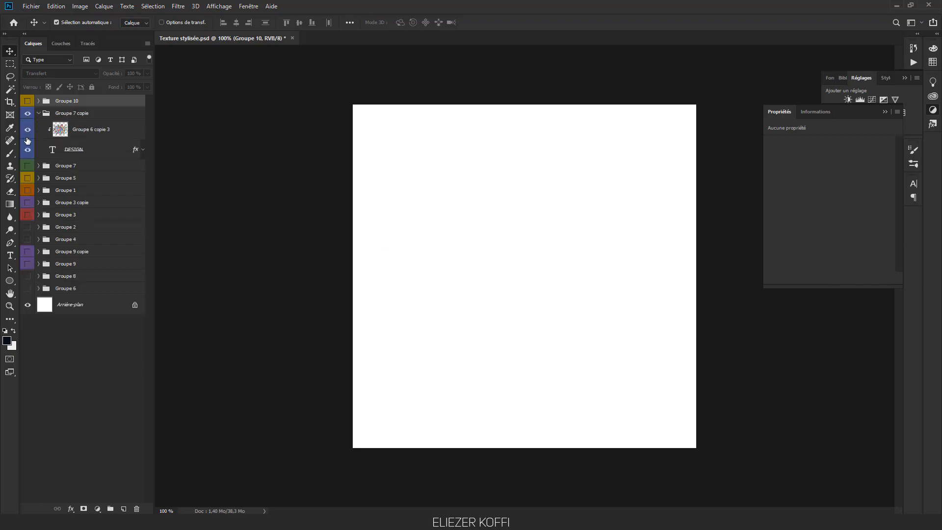
{"action": "left_click", "coordinate": [38, 113]}
{"action": "left_click", "coordinate": [28, 113]}
- View the DESIGN variants of Groupe 7 and Groupe 5 once more, and hide both groups
{"action": "left_click", "coordinate": [27, 126]}
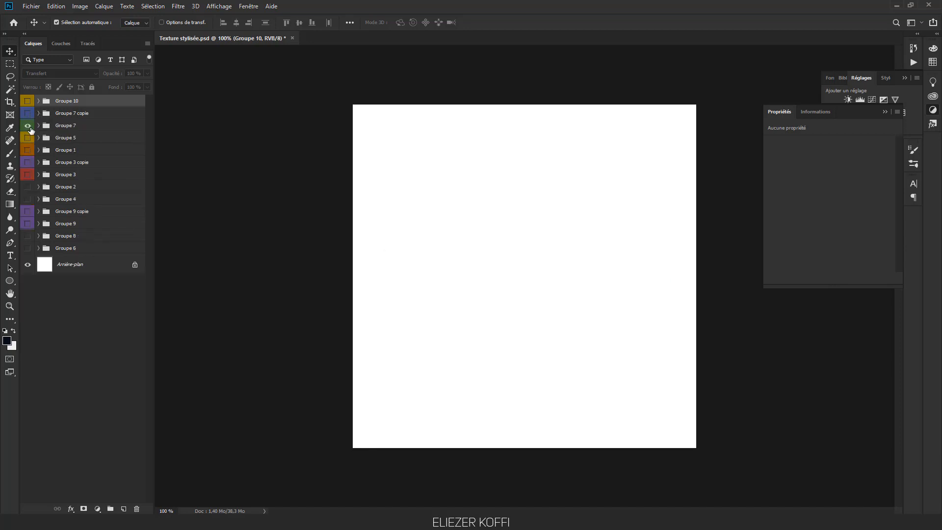
{"action": "left_click", "coordinate": [27, 139]}
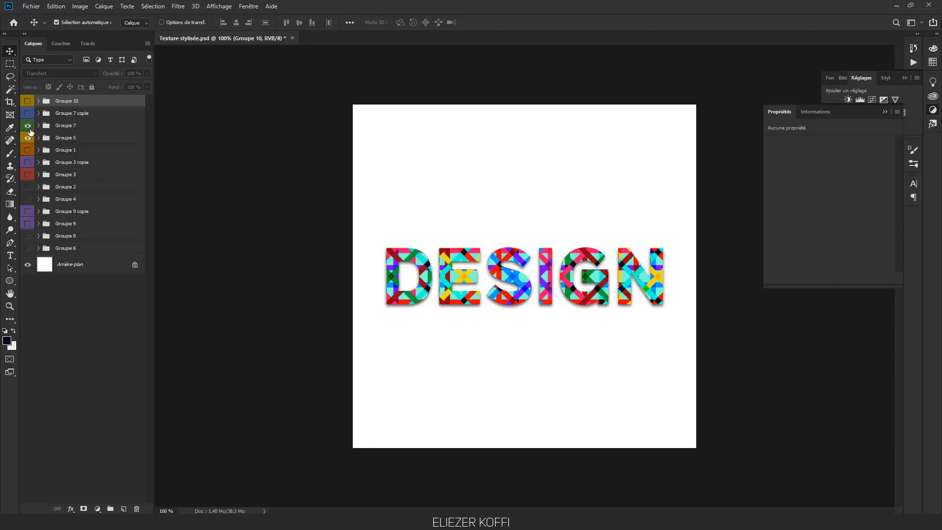
{"action": "left_click", "coordinate": [28, 126]}
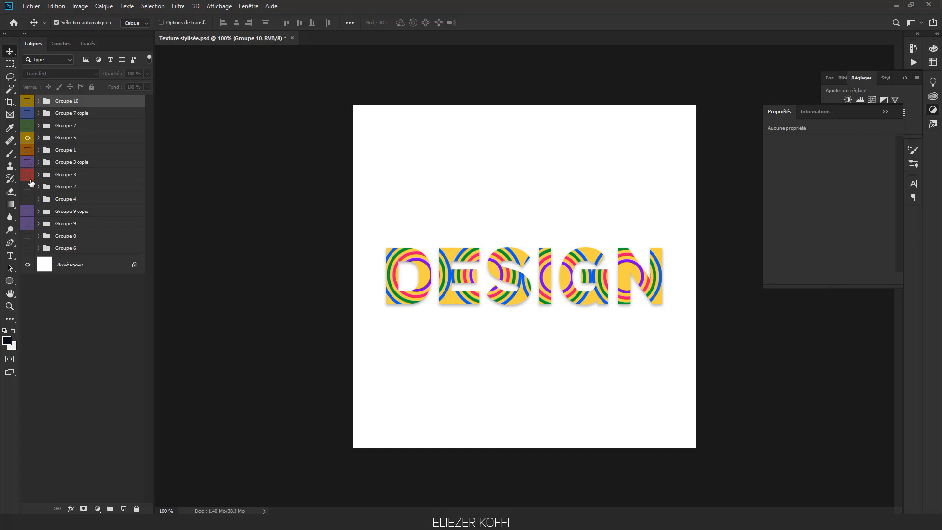
{"action": "left_click", "coordinate": [27, 138]}
- Show Groupe 3 with its contained layers to view its DESIGN texture, and collapse and hide the group
{"action": "left_click", "coordinate": [28, 175]}
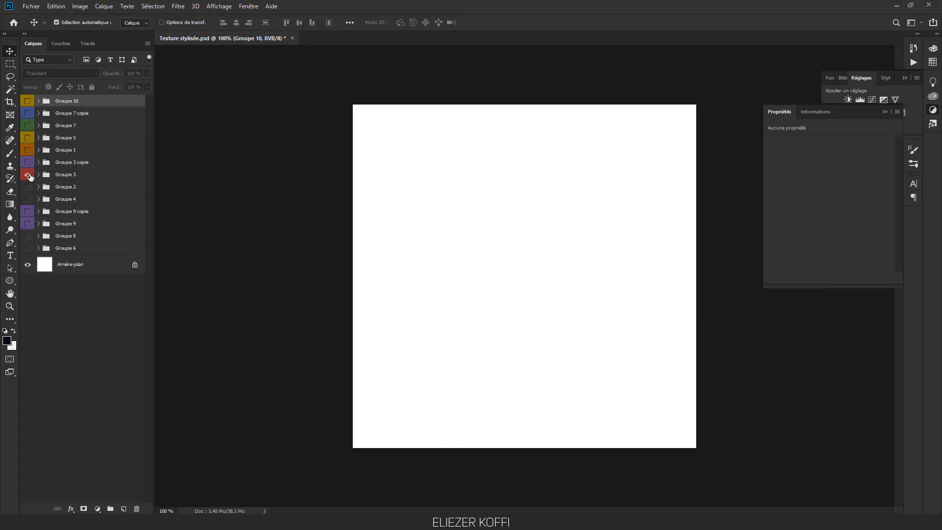
{"action": "left_click", "coordinate": [39, 175]}
{"action": "left_click", "coordinate": [27, 191]}
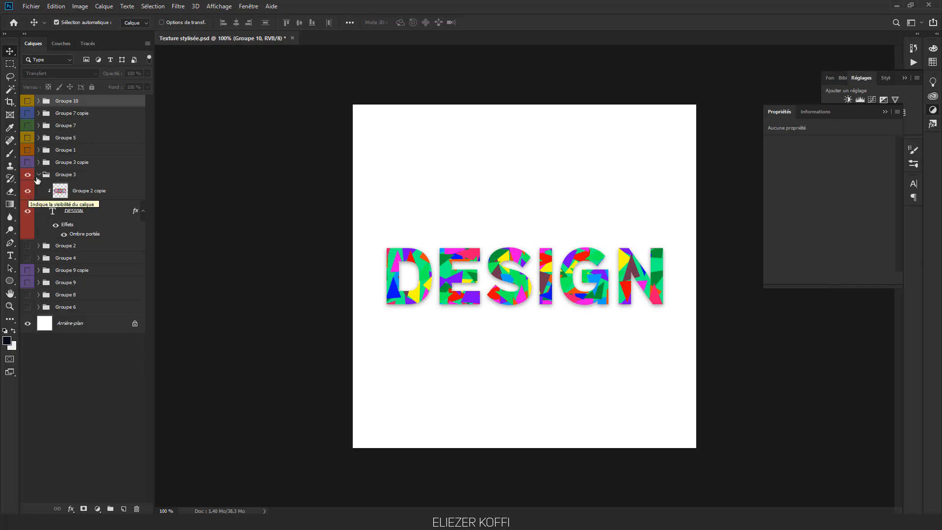
{"action": "left_click", "coordinate": [39, 175]}
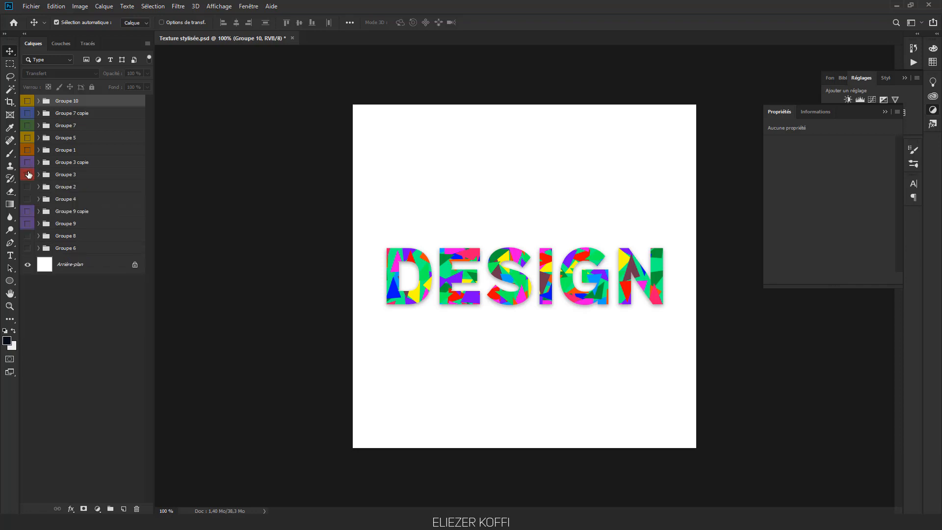
{"action": "left_click", "coordinate": [27, 174]}
- Show Groupe 3 copie with its texture and DESIGN text layers to view the variant, and collapse and hide the group
{"action": "left_click", "coordinate": [28, 162]}
{"action": "left_click", "coordinate": [38, 166]}
{"action": "left_click", "coordinate": [39, 162]}
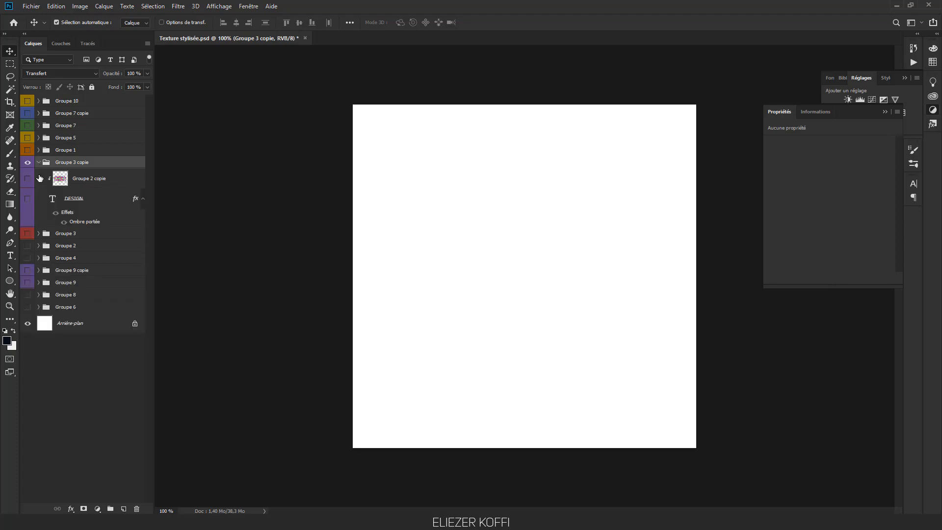
{"action": "left_click", "coordinate": [29, 179]}
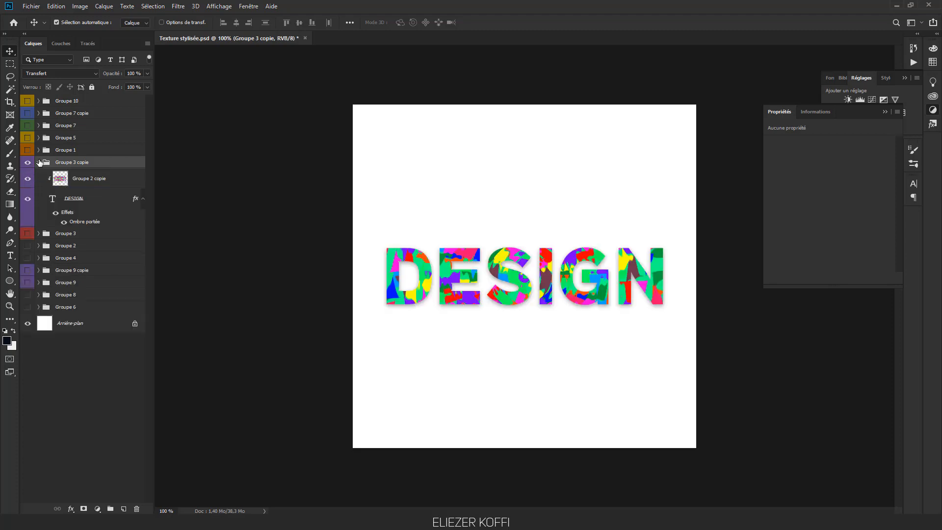
{"action": "left_click", "coordinate": [39, 163]}
{"action": "left_click", "coordinate": [28, 163]}
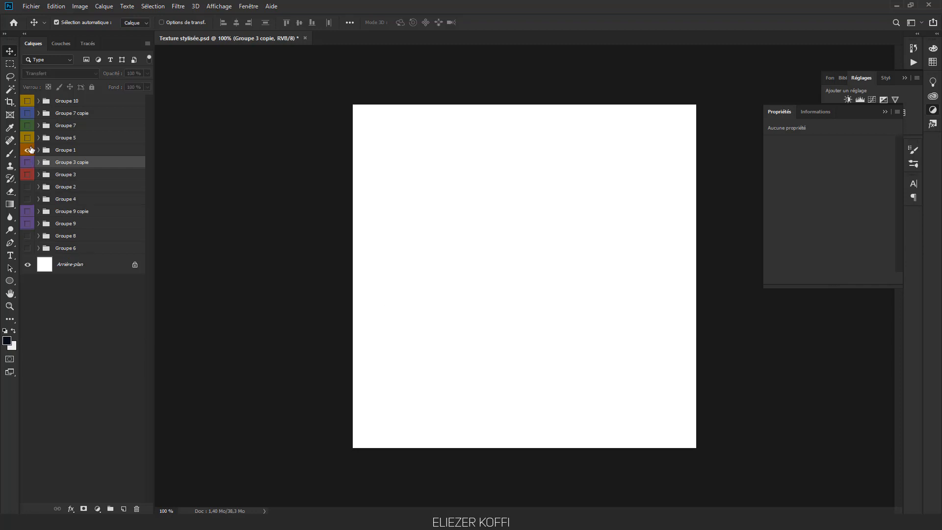
- Compare the DESIGN variants of Groupe 1, Groupe 5 and Groupe 7 by showing each alone, leaving Groupe 7 shown
{"action": "left_click", "coordinate": [29, 150]}
{"action": "left_click", "coordinate": [29, 139]}
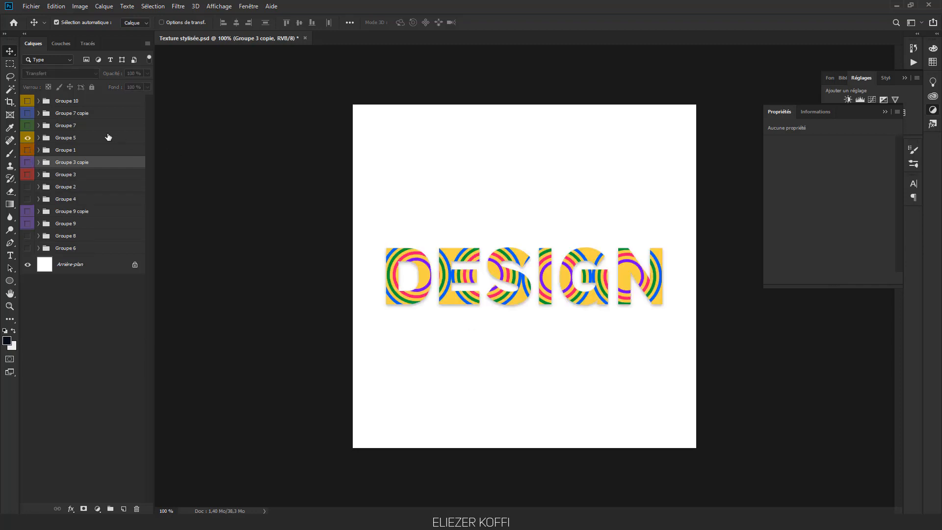
{"action": "left_click", "coordinate": [227, 247]}
{"action": "left_click", "coordinate": [113, 139]}
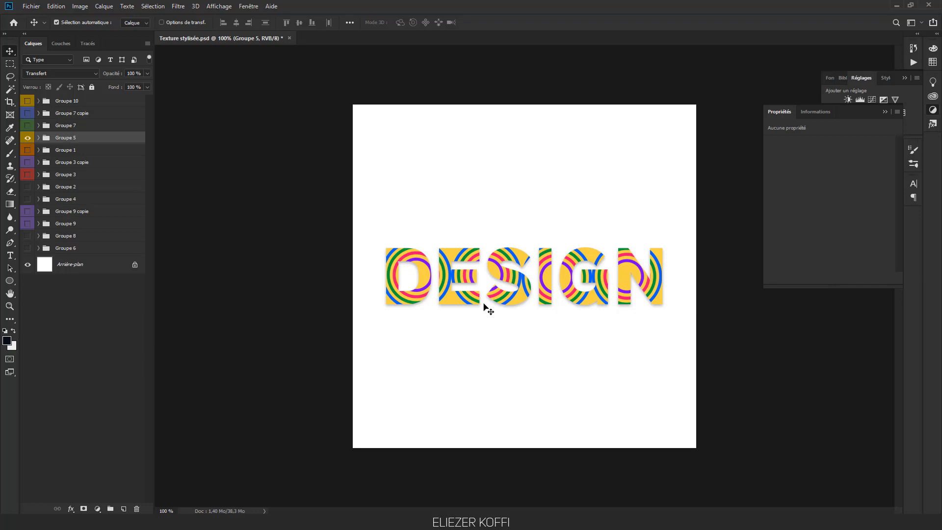
{"action": "left_click", "coordinate": [27, 138]}
{"action": "left_click", "coordinate": [27, 150]}
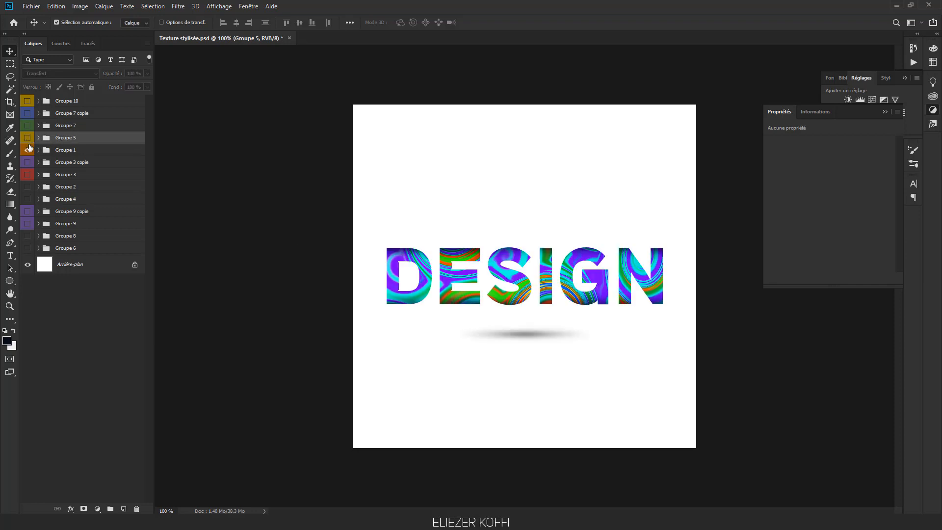
{"action": "left_click", "coordinate": [28, 150]}
{"action": "left_click", "coordinate": [28, 125]}
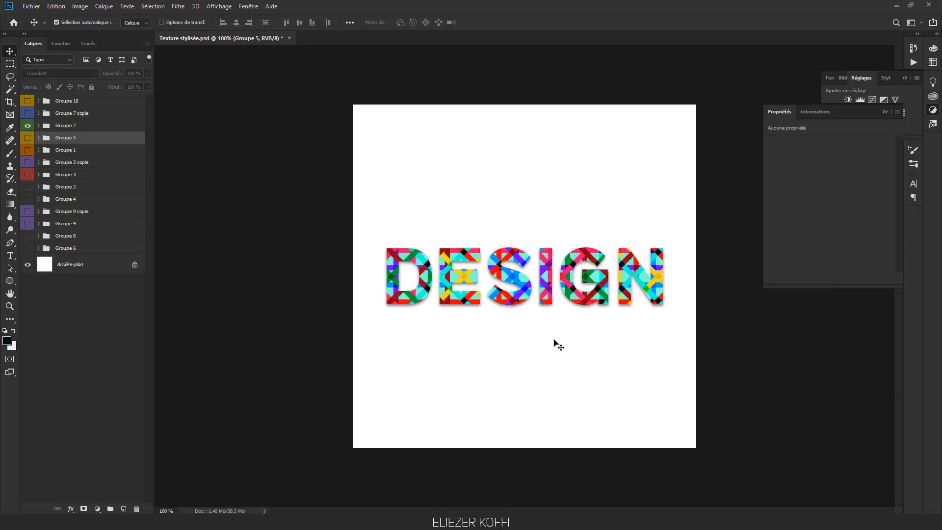
- Expand Groupe 7 to view its contained layers, and collapse and hide the group
{"action": "left_click", "coordinate": [60, 127]}
{"action": "left_click", "coordinate": [38, 126]}
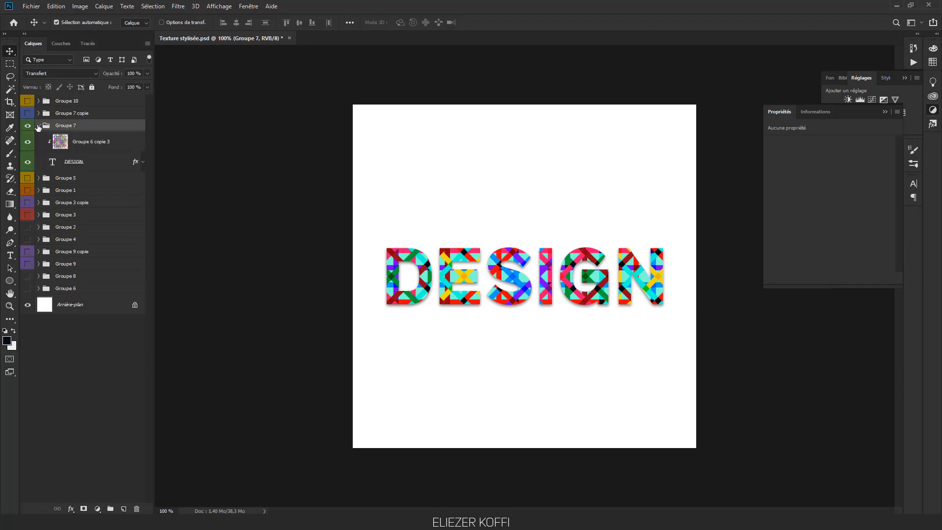
{"action": "left_click", "coordinate": [38, 126]}
{"action": "left_click", "coordinate": [27, 127]}
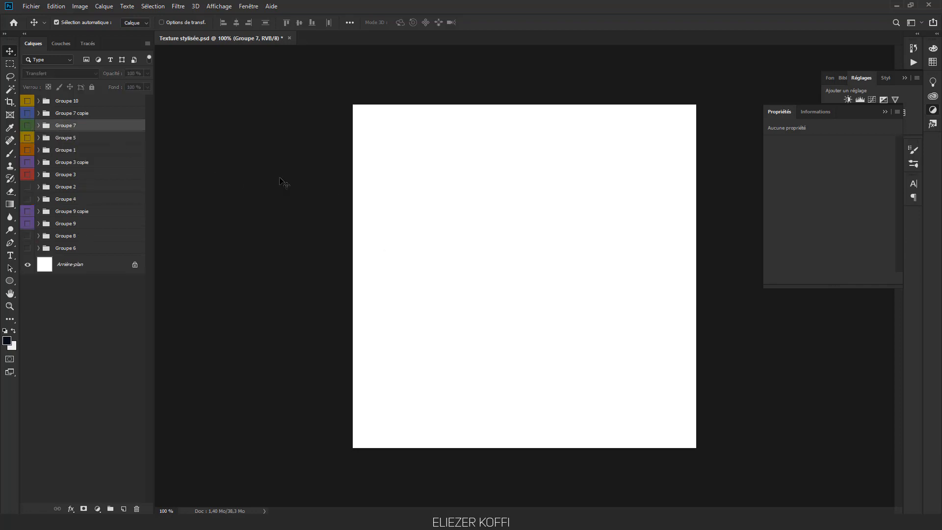
- Draw a tall, narrow vertical rectangle about 14 px wide and 504 px high near the canvas's left edge, and fill it violet
{"action": "left_click", "coordinate": [10, 280]}
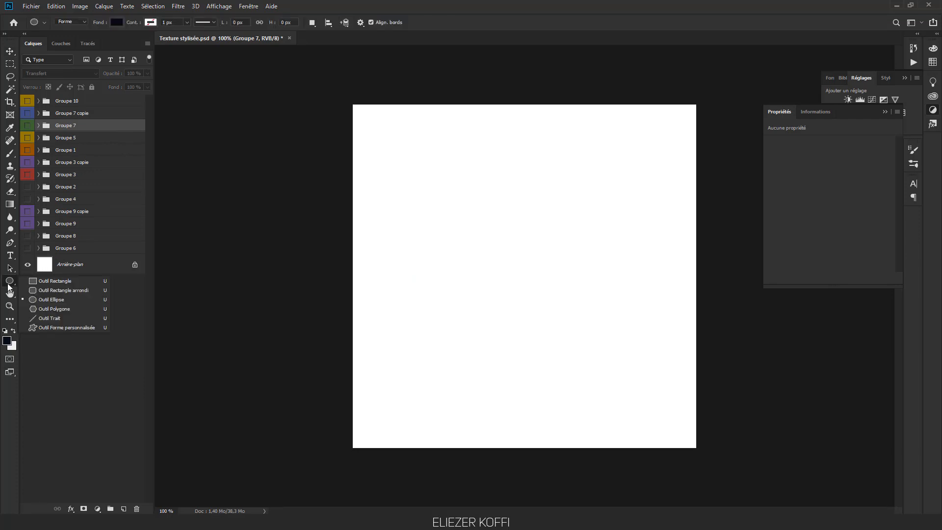
{"action": "left_click", "coordinate": [45, 284]}
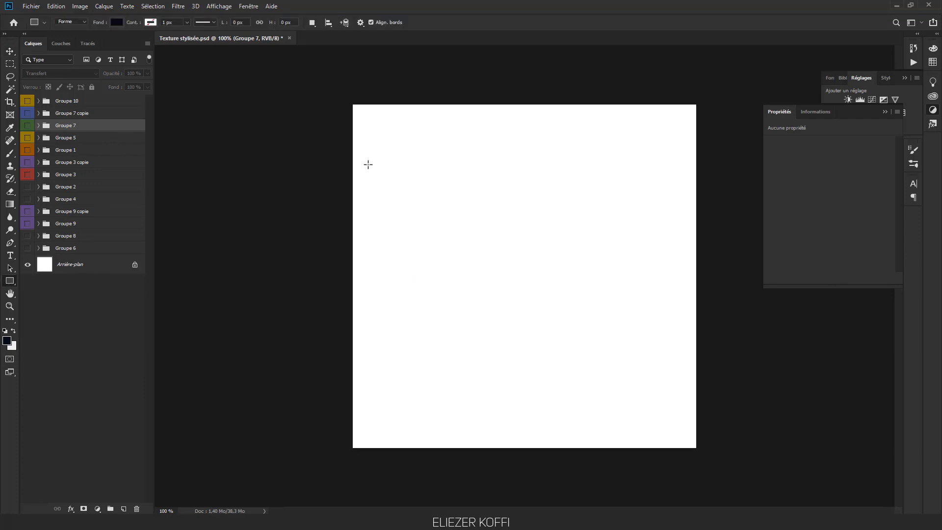
{"action": "left_click_drag", "start_coordinate": [367, 164], "coordinate": [374, 411]}
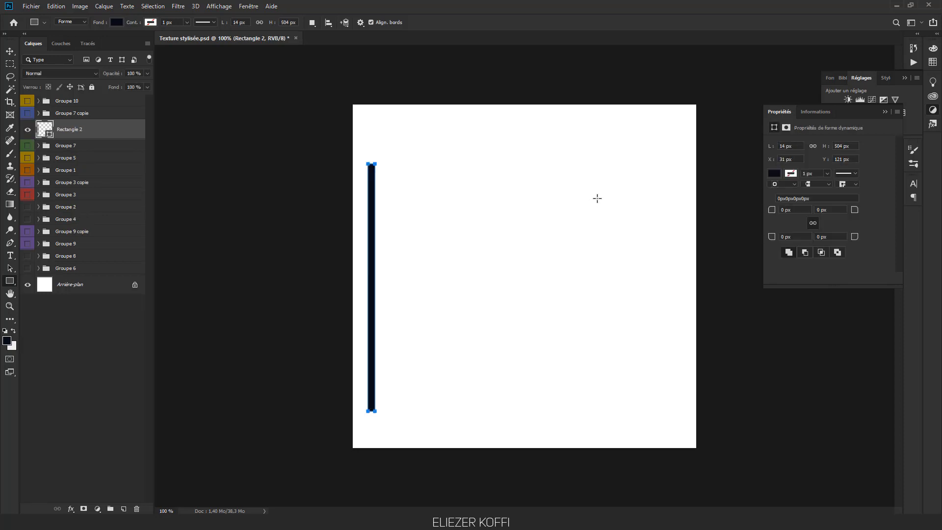
{"action": "left_click", "coordinate": [773, 173]}
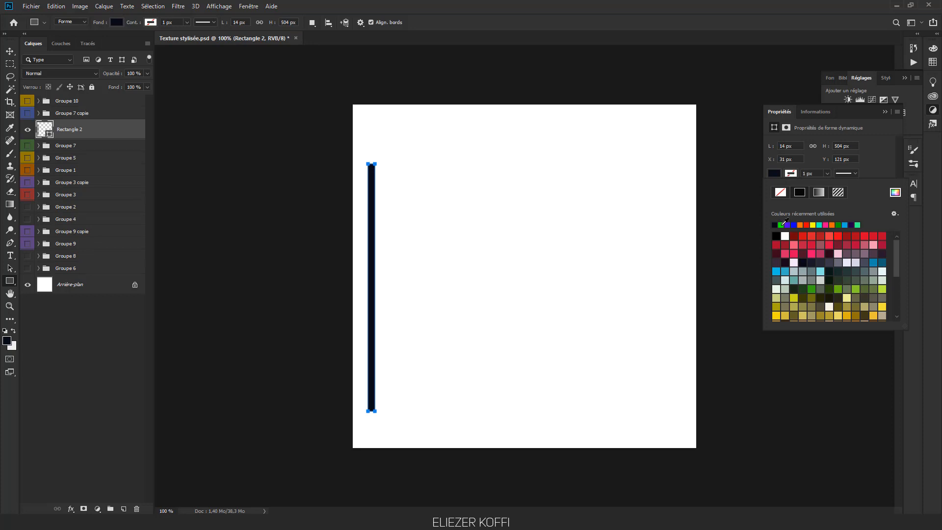
{"action": "left_click", "coordinate": [787, 224]}
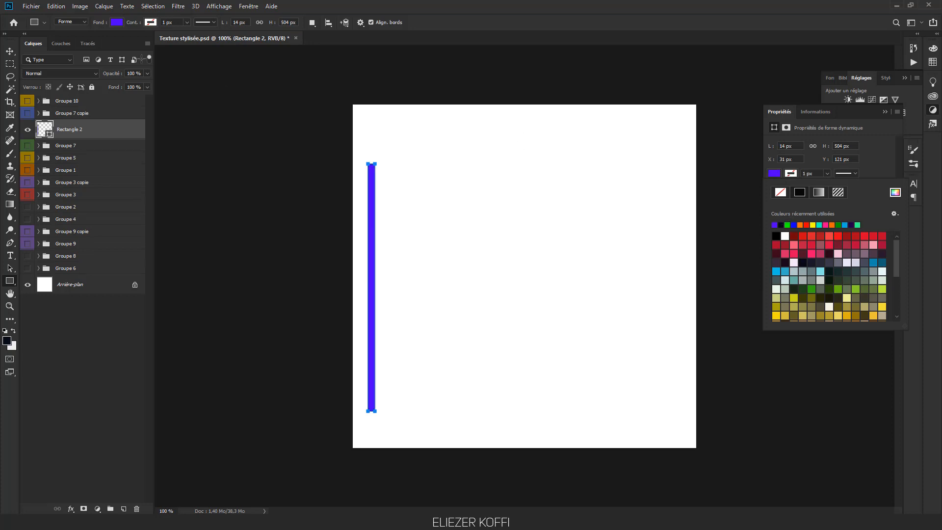
- Duplicate the violet bar a short distance to its right at X 68 px, and fill the copy orange
{"action": "left_click", "coordinate": [10, 51]}
{"action": "left_click", "coordinate": [9, 51]}
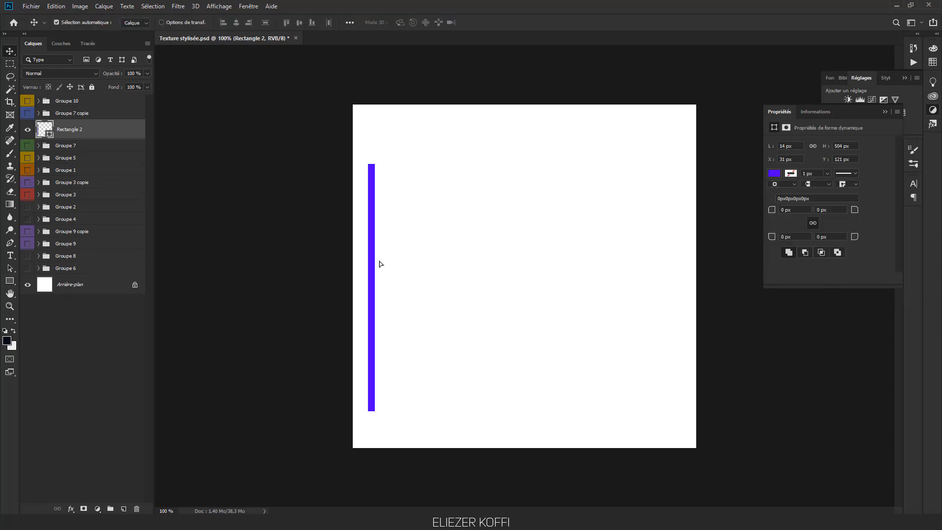
{"action": "left_click_drag", "start_coordinate": [378, 261], "coordinate": [389, 261]}
{"action": "left_click", "coordinate": [768, 174]}
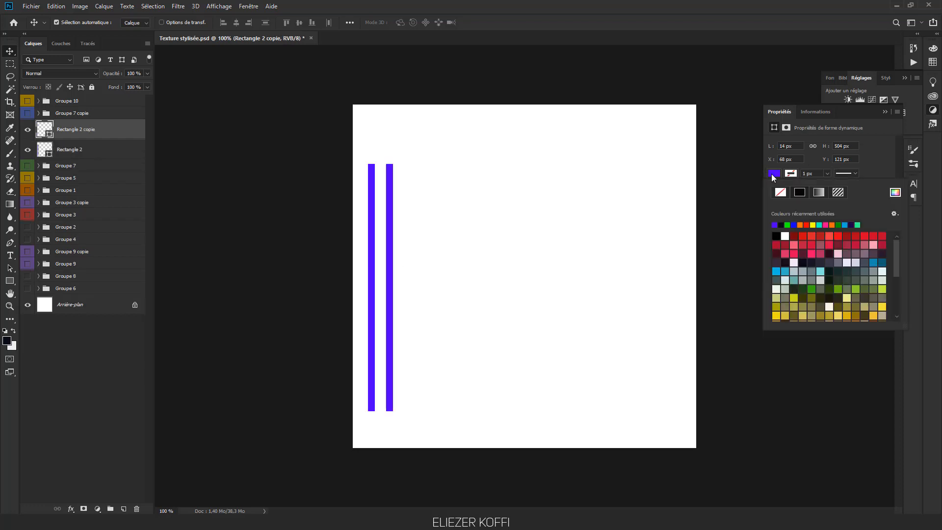
{"action": "left_click", "coordinate": [801, 226]}
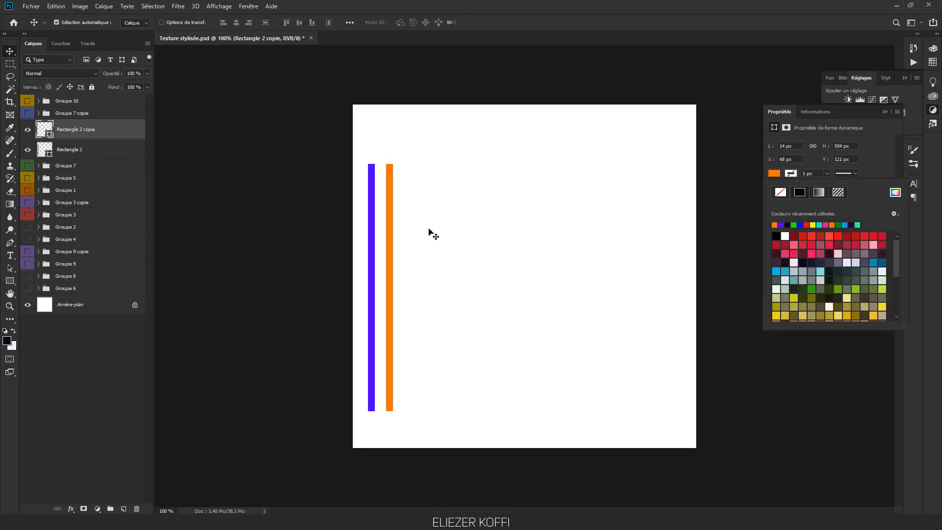
- Duplicate the orange bar at equal spacing to its right, fill the copy green, and place a copy of the green bar beside it
{"action": "left_click_drag", "start_coordinate": [389, 235], "coordinate": [410, 234]}
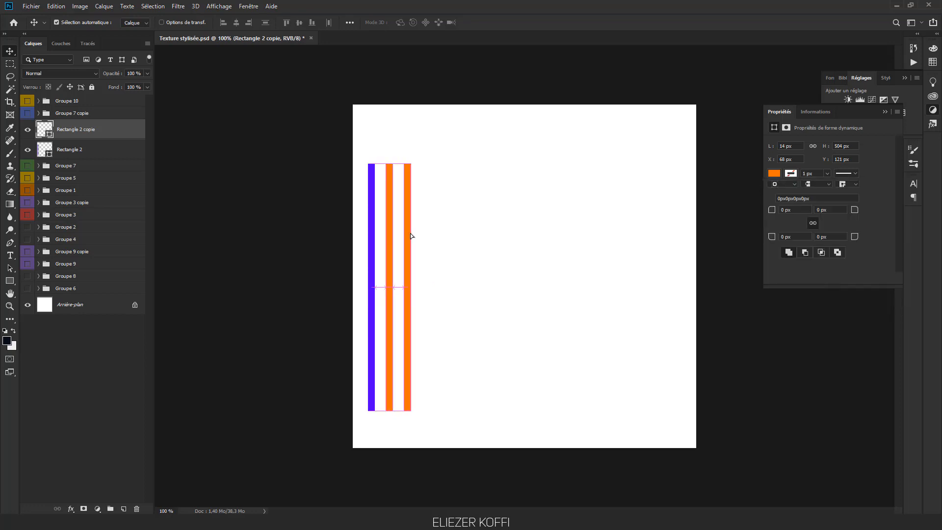
{"action": "left_click", "coordinate": [769, 173]}
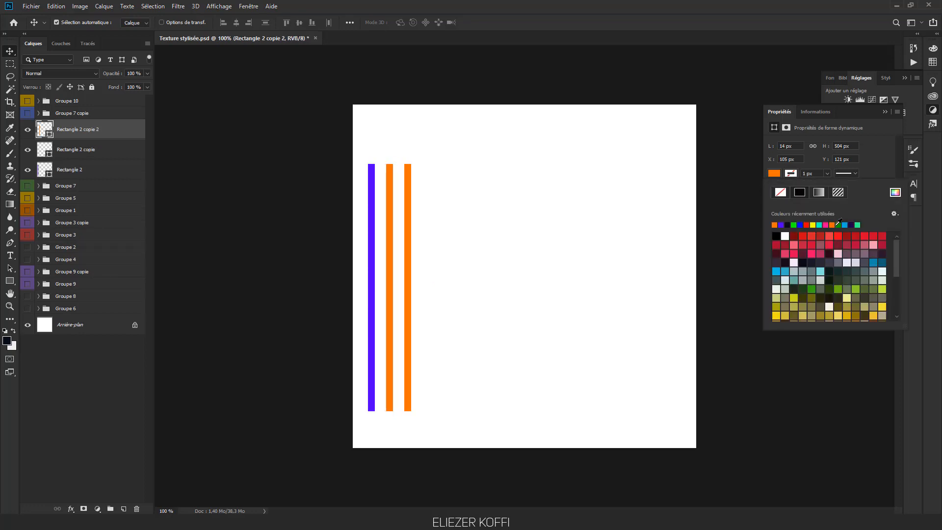
{"action": "left_click", "coordinate": [839, 223]}
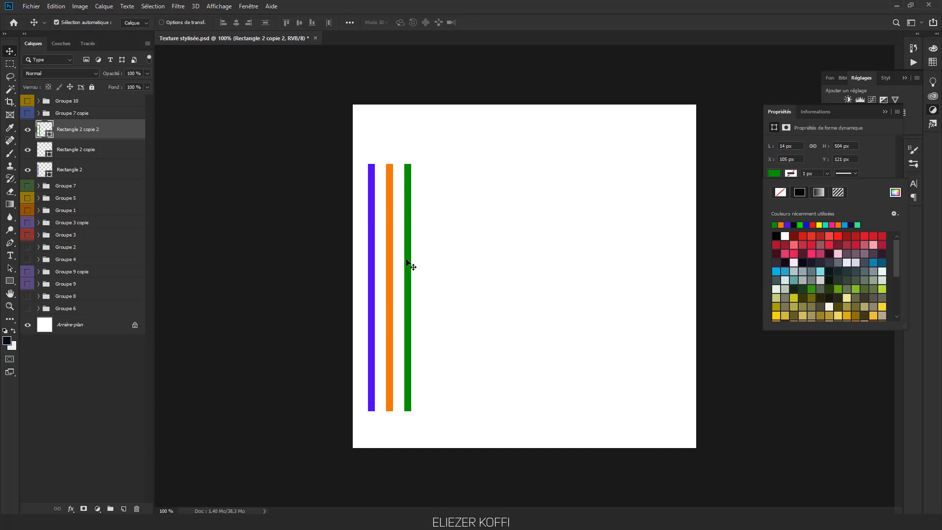
{"action": "left_click_drag", "start_coordinate": [410, 265], "coordinate": [428, 266]}
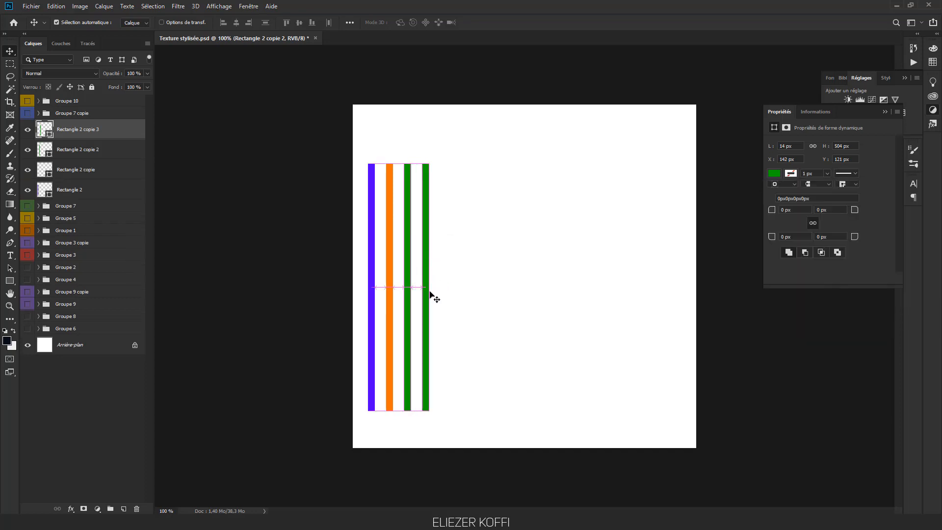
{"action": "left_click", "coordinate": [228, 9]}
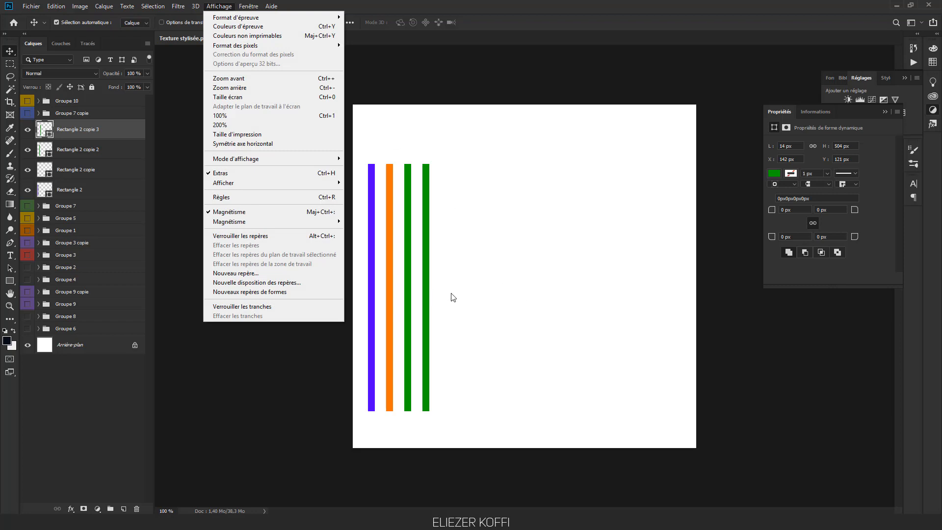
{"action": "left_click", "coordinate": [518, 2]}
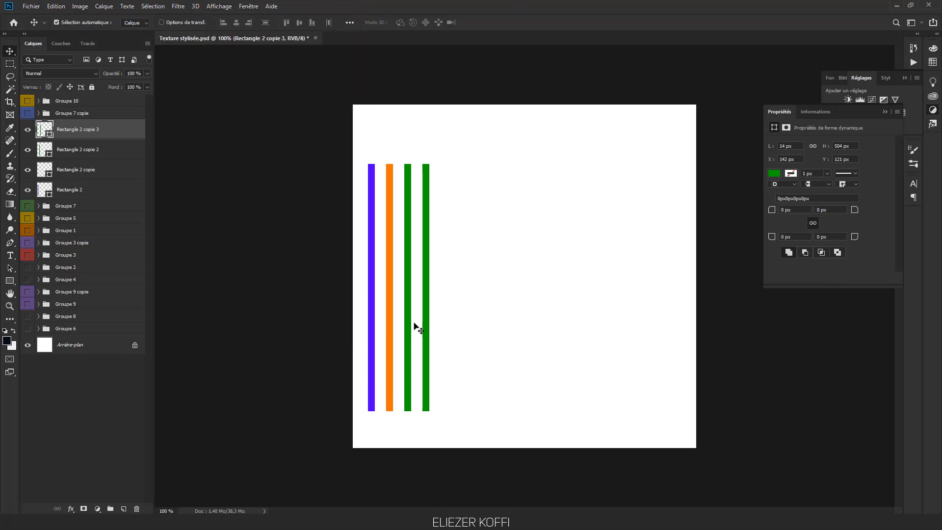
{"action": "left_click", "coordinate": [219, 7]}
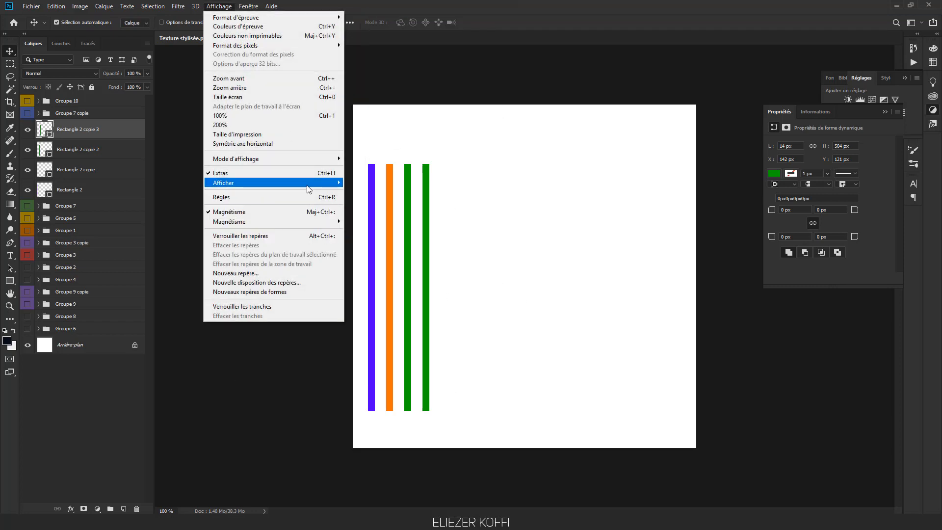
{"action": "mouse_move", "coordinate": [314, 184]}
{"action": "left_click", "coordinate": [506, 176]}
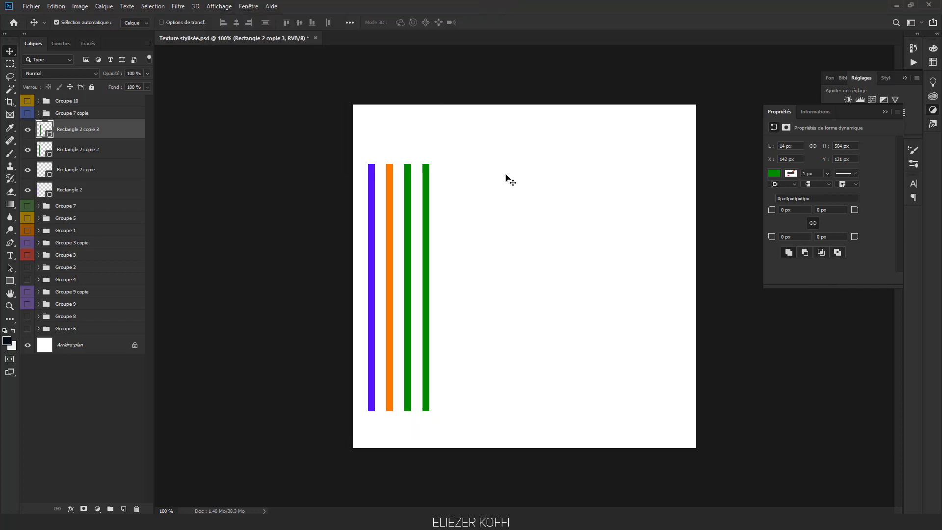
- Fill the fourth bar pink, and duplicate it at equal spacing to its right as a mint-green fifth bar
{"action": "left_click", "coordinate": [774, 173]}
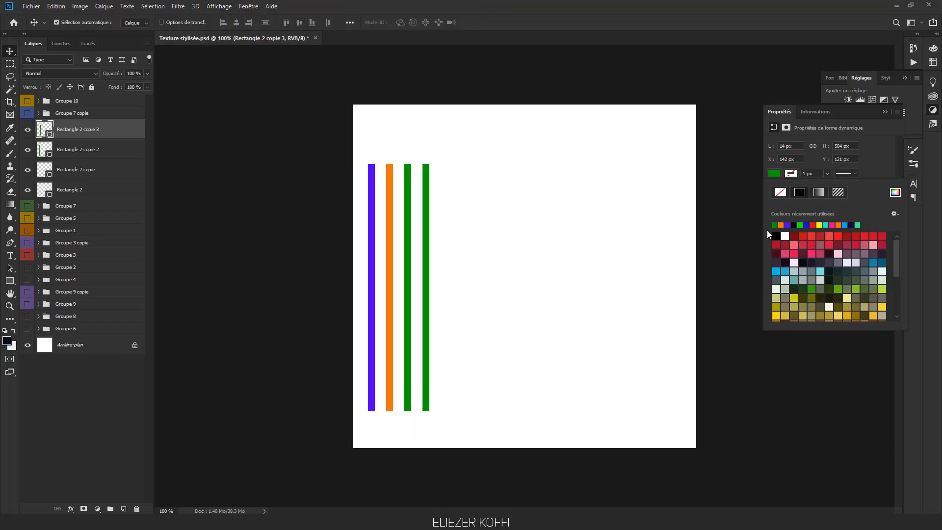
{"action": "left_click", "coordinate": [813, 251]}
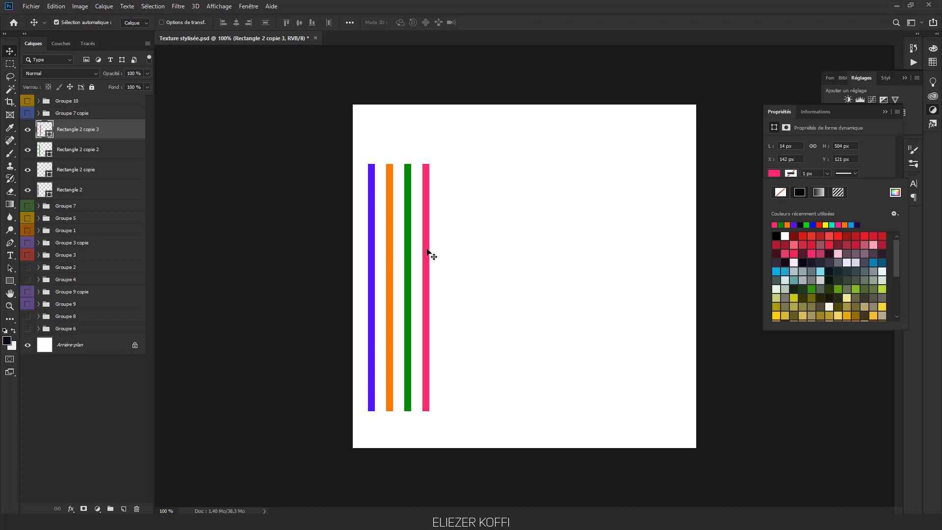
{"action": "left_click_drag", "start_coordinate": [427, 252], "coordinate": [447, 250]}
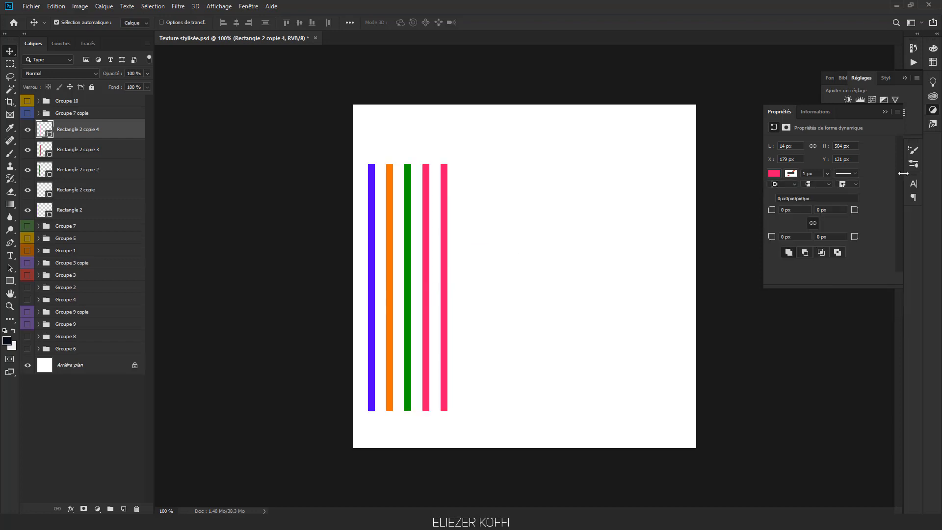
{"action": "left_click", "coordinate": [775, 174]}
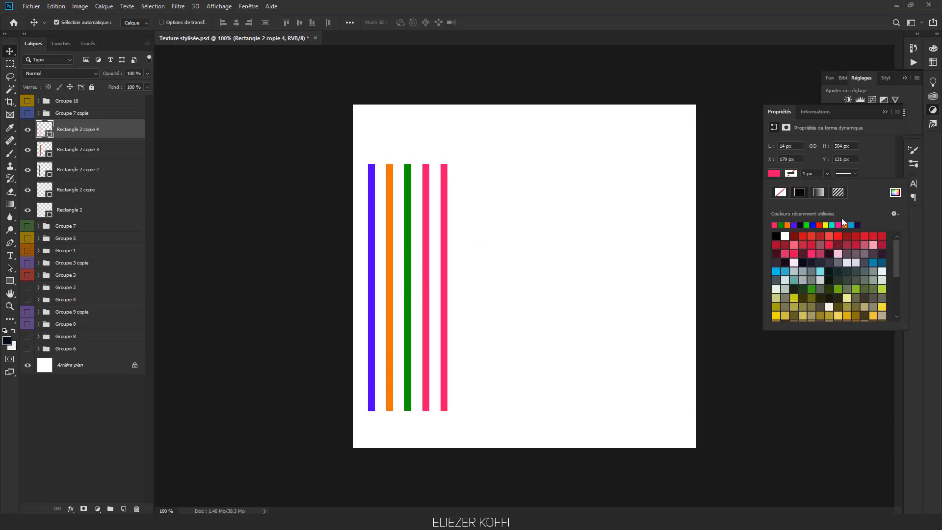
{"action": "left_click", "coordinate": [857, 224]}
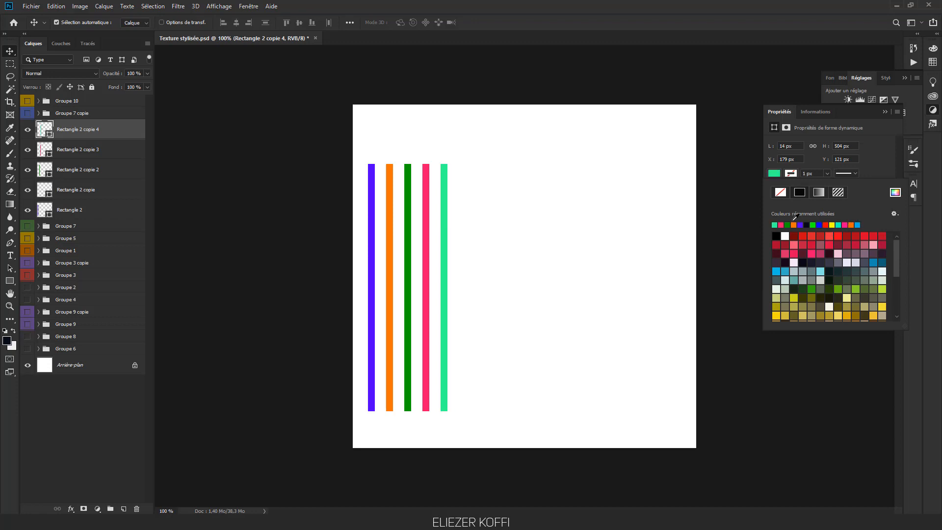
- Add two more evenly spaced copies of the bar to the right, filling the sixth red and the seventh dark purple-grey
{"action": "left_click_drag", "start_coordinate": [446, 225], "coordinate": [459, 224]}
{"action": "left_click", "coordinate": [775, 173]}
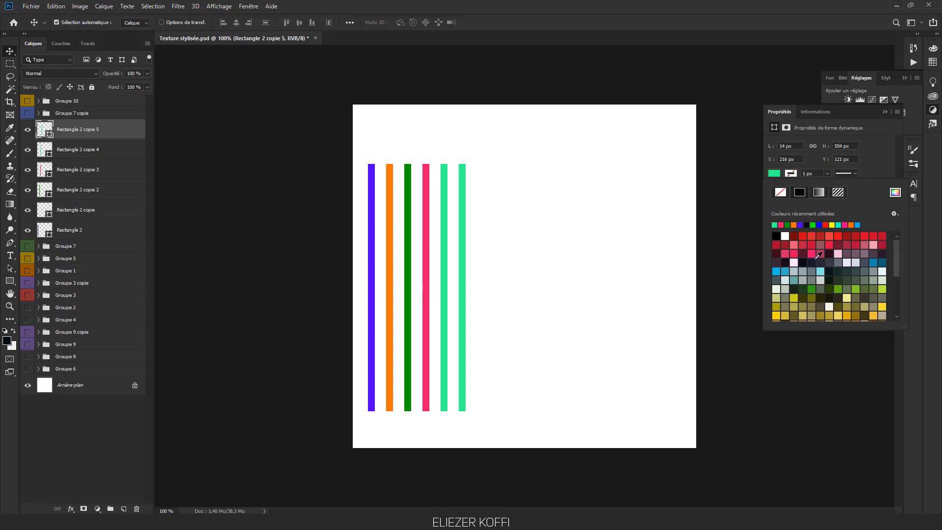
{"action": "left_click", "coordinate": [838, 237]}
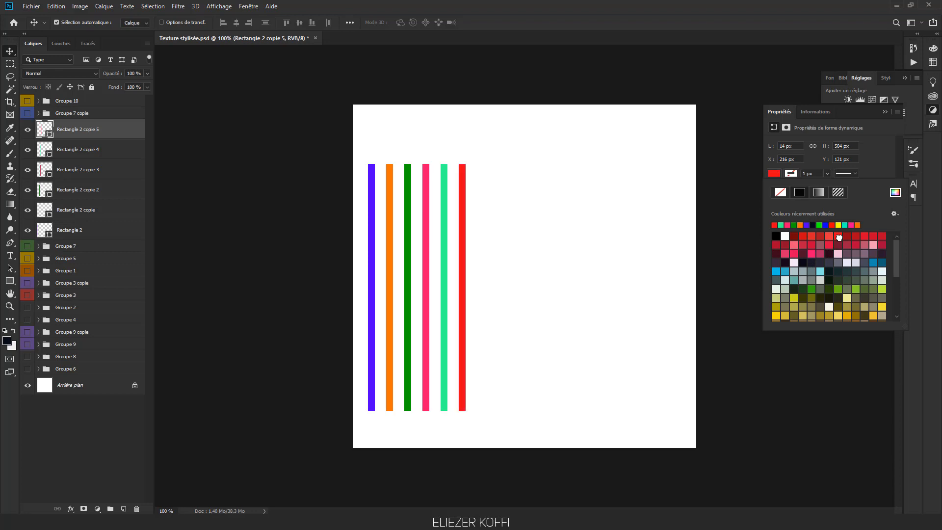
{"action": "left_click_drag", "start_coordinate": [465, 240], "coordinate": [483, 237]}
{"action": "left_click", "coordinate": [774, 174]}
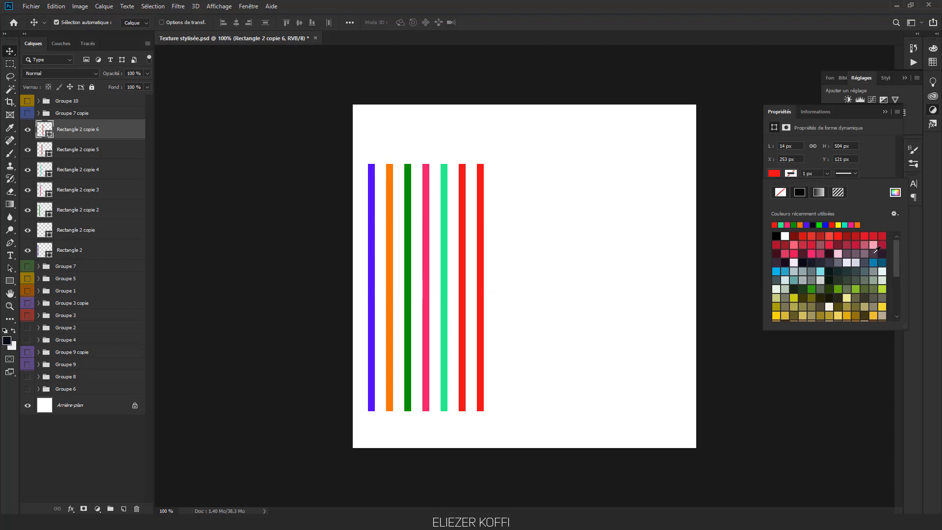
{"action": "left_click", "coordinate": [873, 253]}
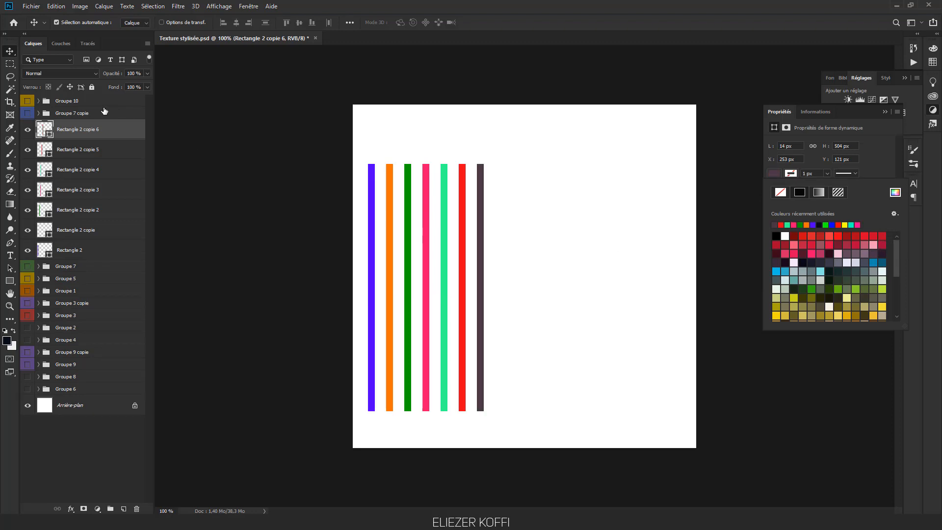
- Duplicate all seven bars to the right so the colour sequence repeats, and group all fourteen bar layers
{"action": "left_click", "coordinate": [79, 250], "text": "shift"}
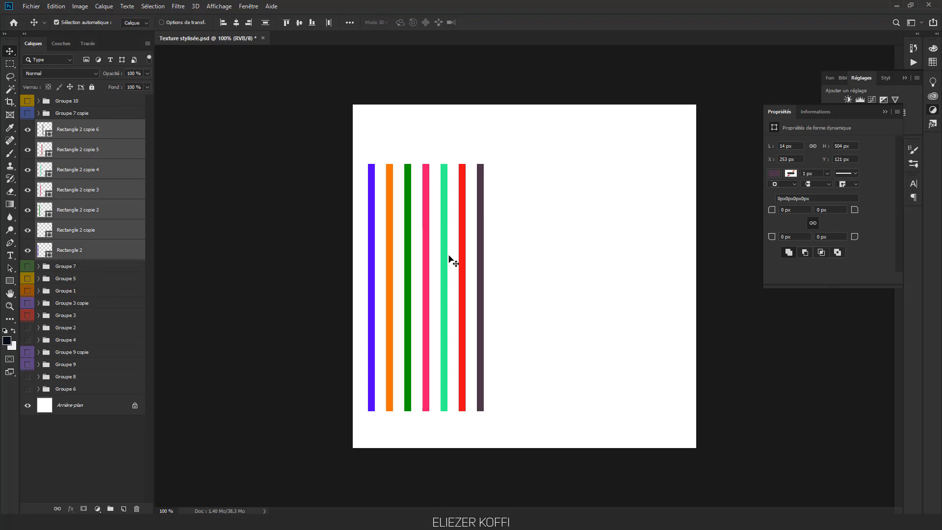
{"action": "left_click_drag", "start_coordinate": [445, 259], "coordinate": [570, 260]}
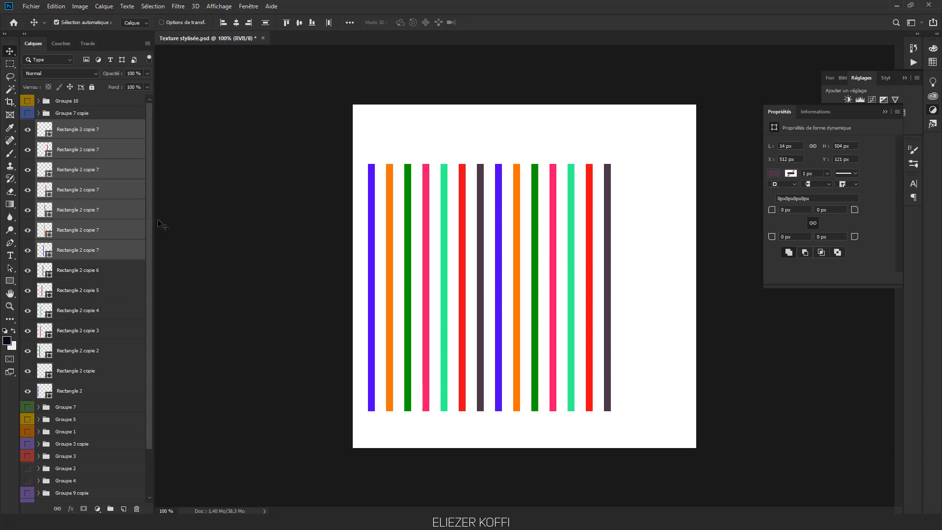
{"action": "left_click", "coordinate": [82, 391], "text": "shift"}
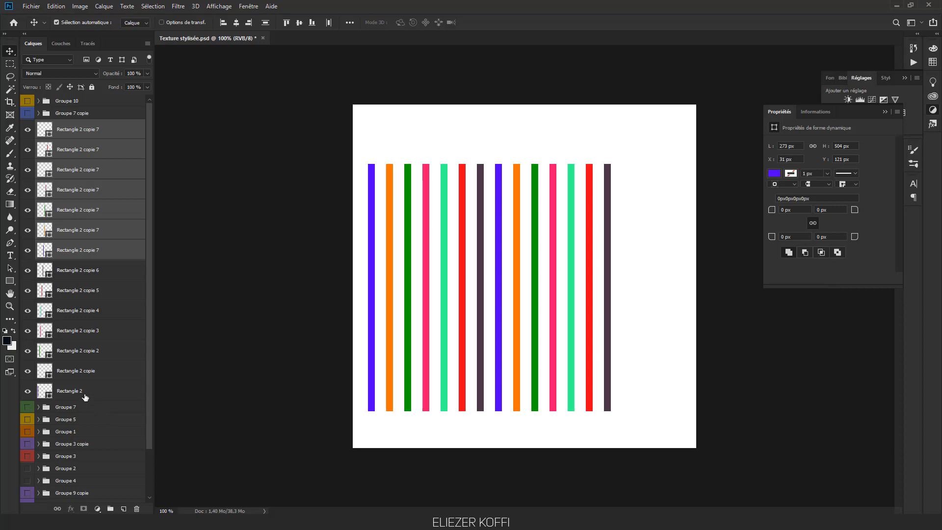
{"action": "left_click", "coordinate": [94, 221], "text": "shift"}
{"action": "left_click", "coordinate": [93, 206], "text": "shift"}
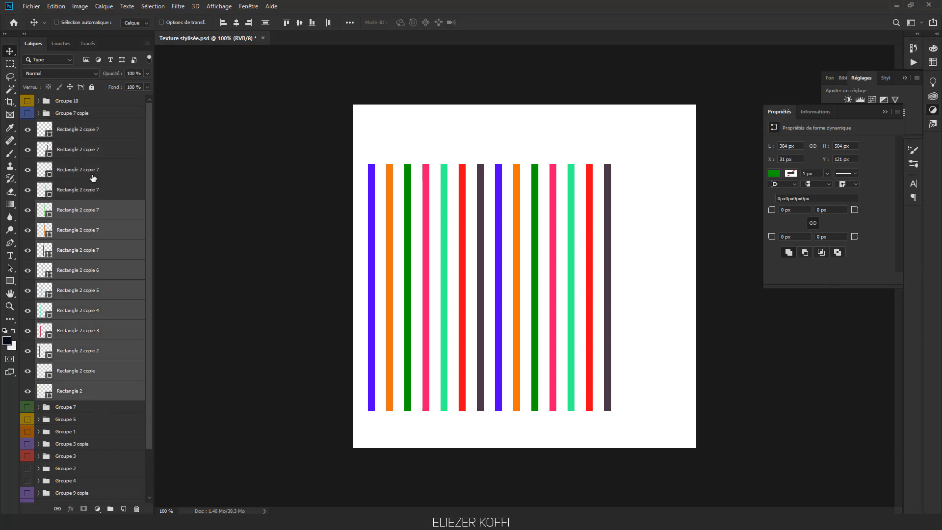
{"action": "left_click", "coordinate": [93, 186], "text": "shift"}
{"action": "left_click", "coordinate": [91, 169], "text": "shift"}
{"action": "left_click", "coordinate": [90, 151], "text": "shift"}
{"action": "left_click", "coordinate": [92, 133], "text": "shift"}
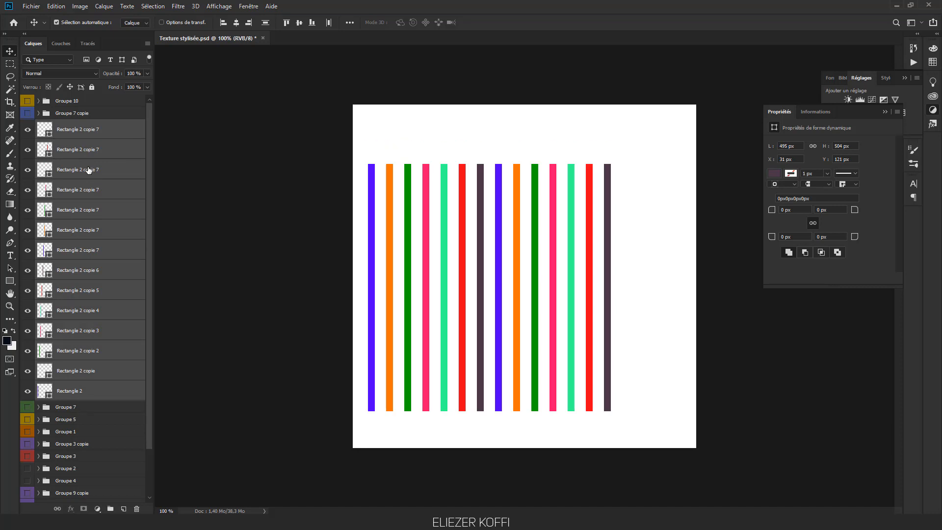
{"action": "key", "text": "ctrl+g"}
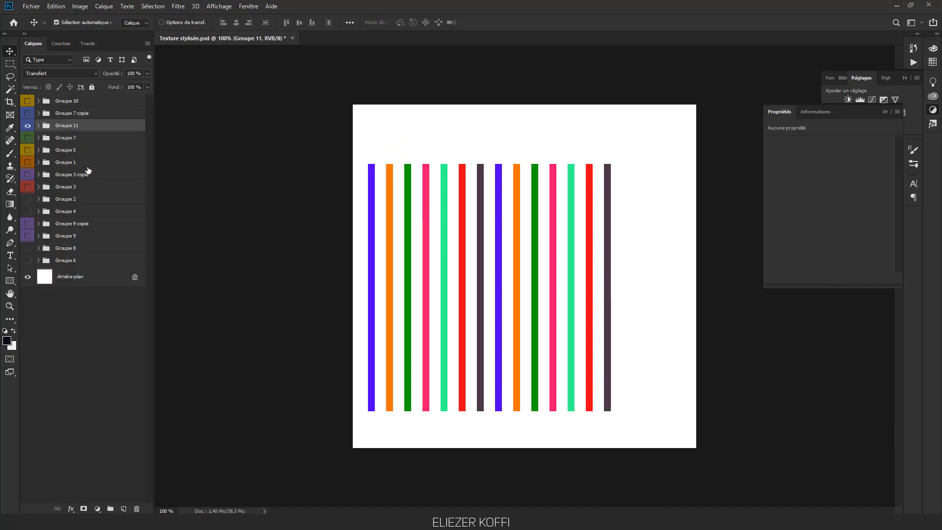
- Toggle the visibility of the bar group to check it, and merge the group into a single layer
{"action": "left_click", "coordinate": [28, 126]}
{"action": "left_click", "coordinate": [29, 126]}
{"action": "right_click", "coordinate": [80, 125]}
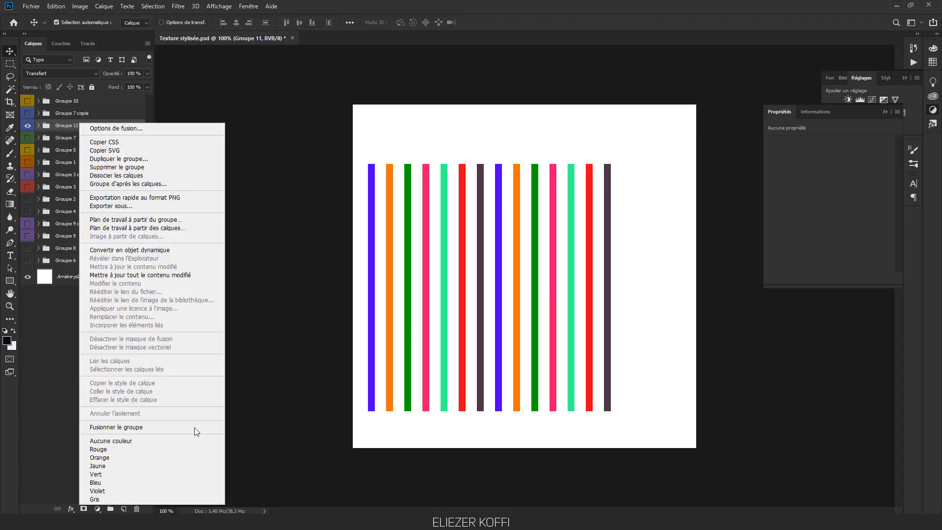
{"action": "left_click", "coordinate": [167, 428]}
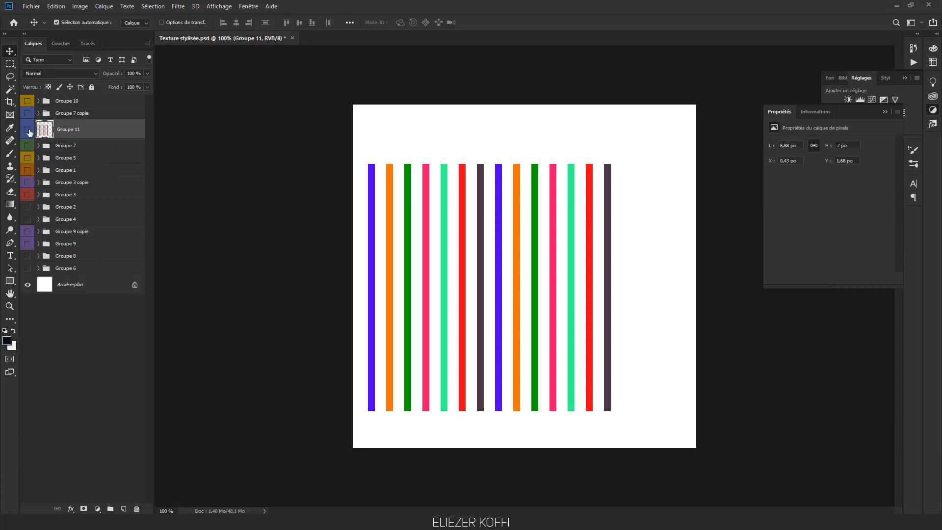
- Centre the merged vertical bars on the canvas, and overlay a duplicate rotated 90° clockwise to form a grid
{"action": "left_click_drag", "start_coordinate": [466, 249], "coordinate": [502, 240]}
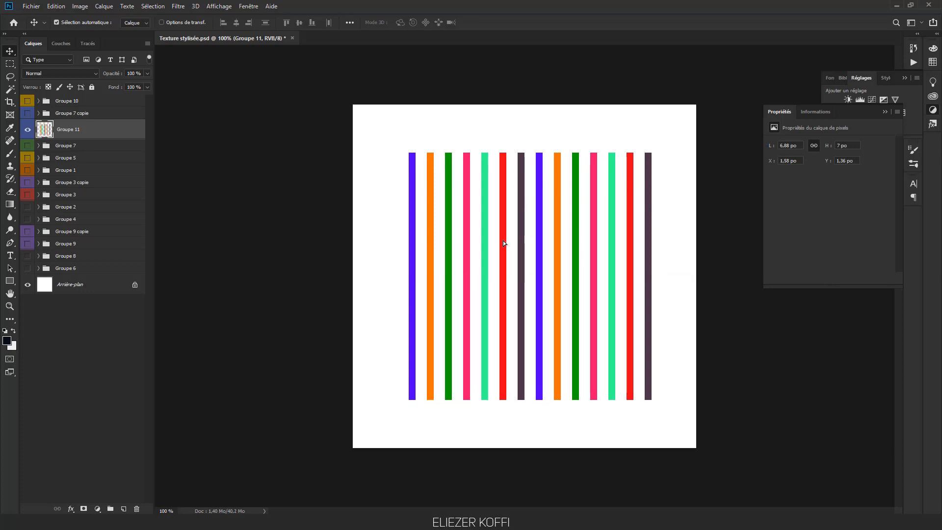
{"action": "key", "text": "ctrl+j"}
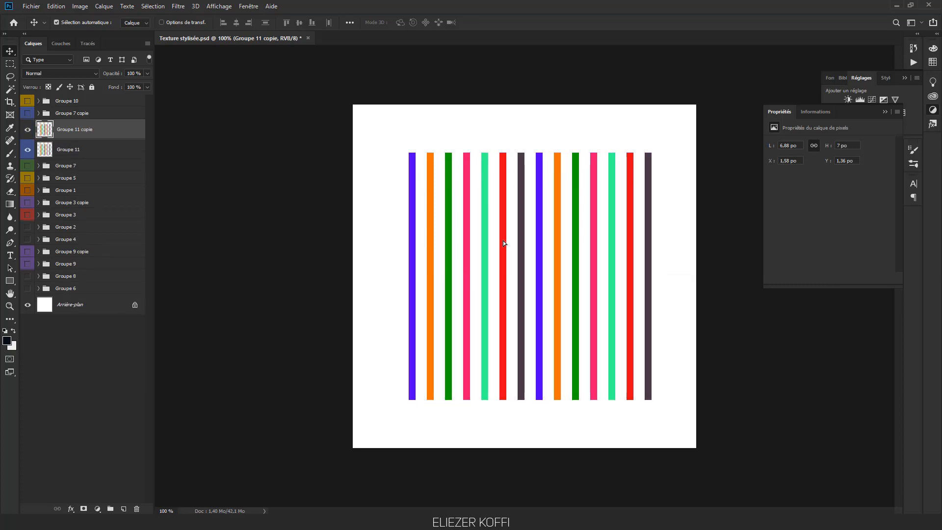
{"action": "key", "text": "ctrl+t"}
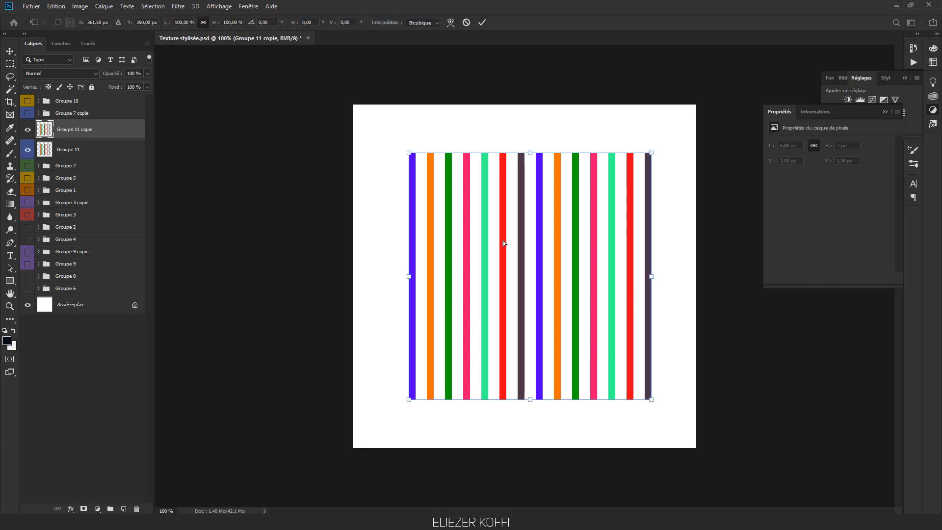
{"action": "right_click", "coordinate": [503, 242]}
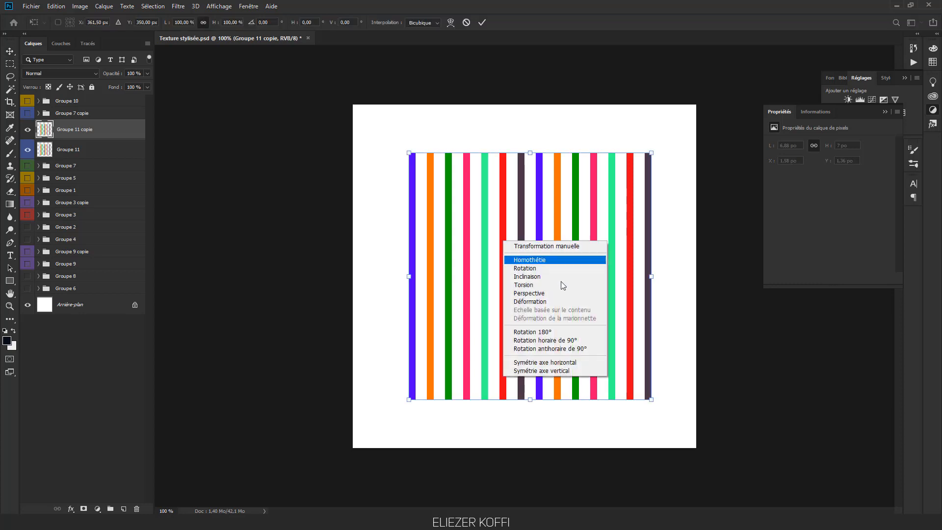
{"action": "left_click", "coordinate": [558, 340]}
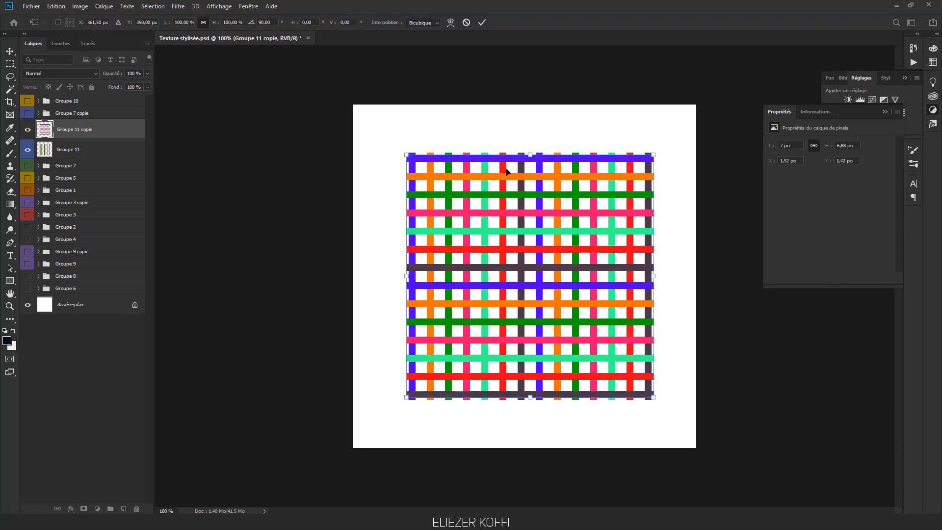
{"action": "left_click", "coordinate": [482, 23]}
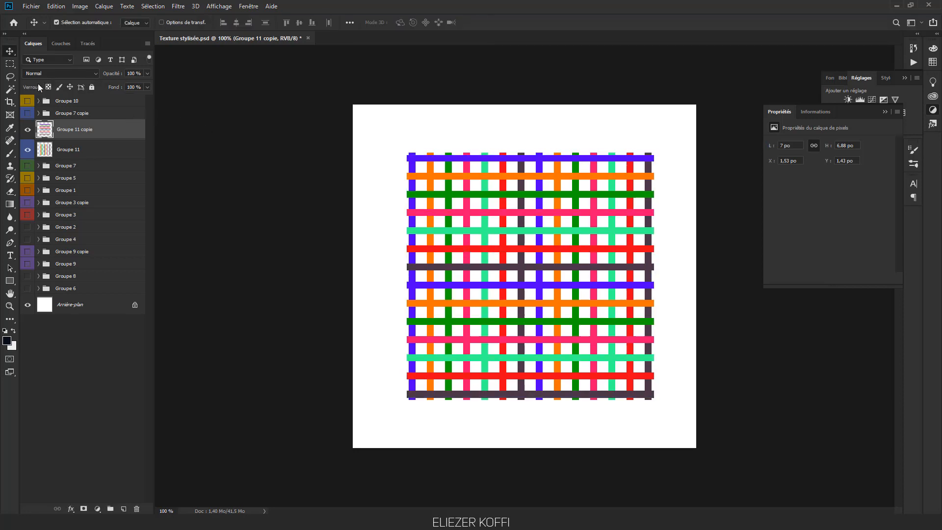
- Set the horizontal bars layer's blend mode to Produit, and duplicate that layer
{"action": "left_click", "coordinate": [96, 75]}
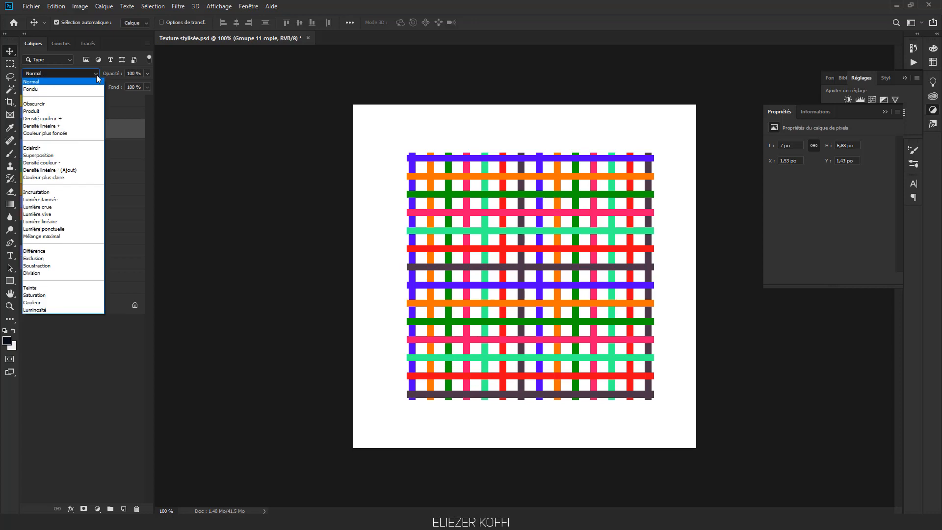
{"action": "left_click", "coordinate": [51, 112]}
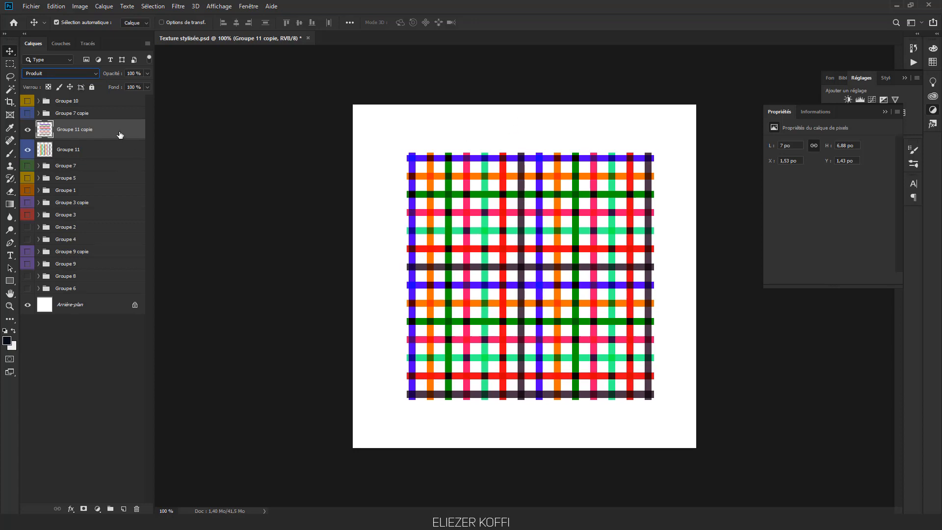
{"action": "key", "text": "ctrl+j"}
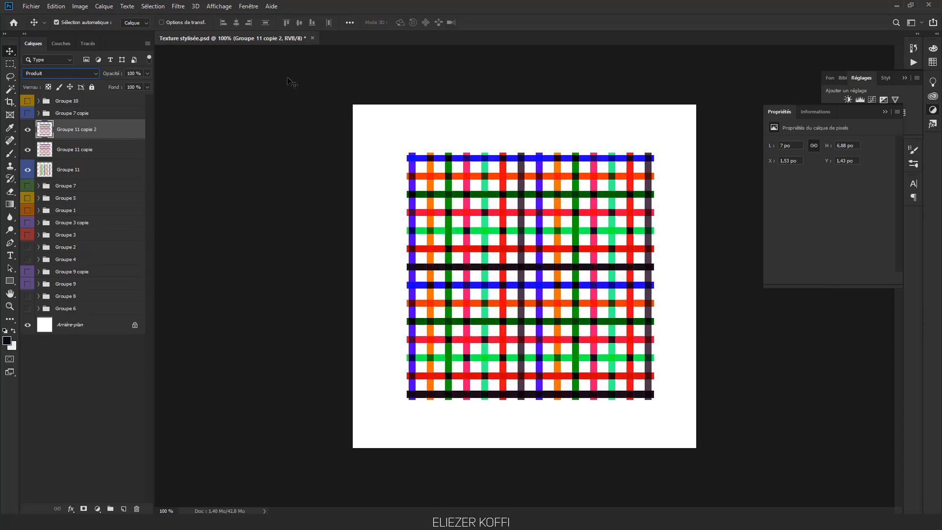
{"action": "key", "text": "ctrl+t"}
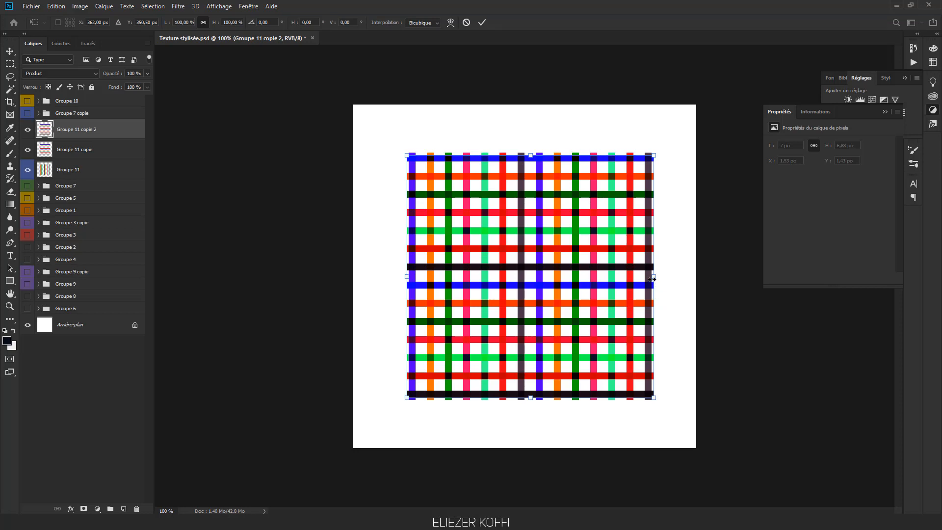
{"action": "left_click_drag", "start_coordinate": [651, 279], "coordinate": [680, 278]}
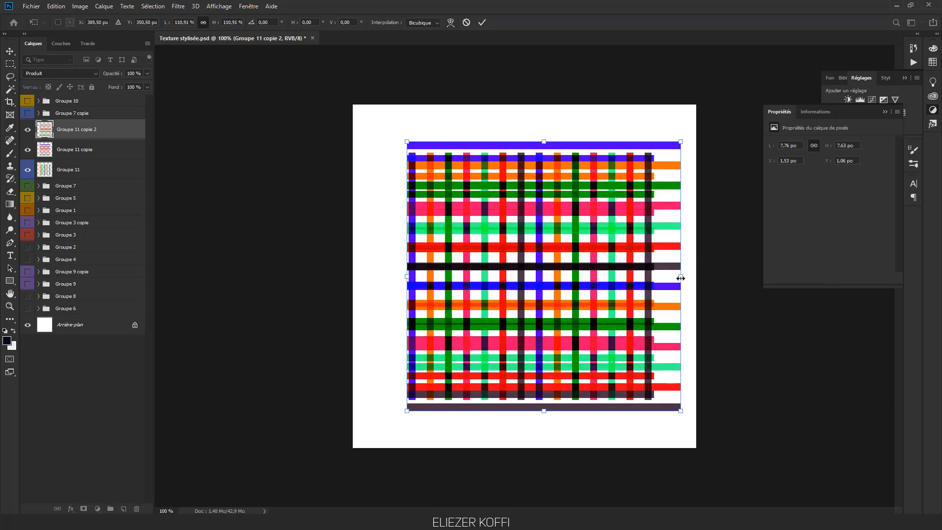
{"action": "key", "text": "ctrl+z"}
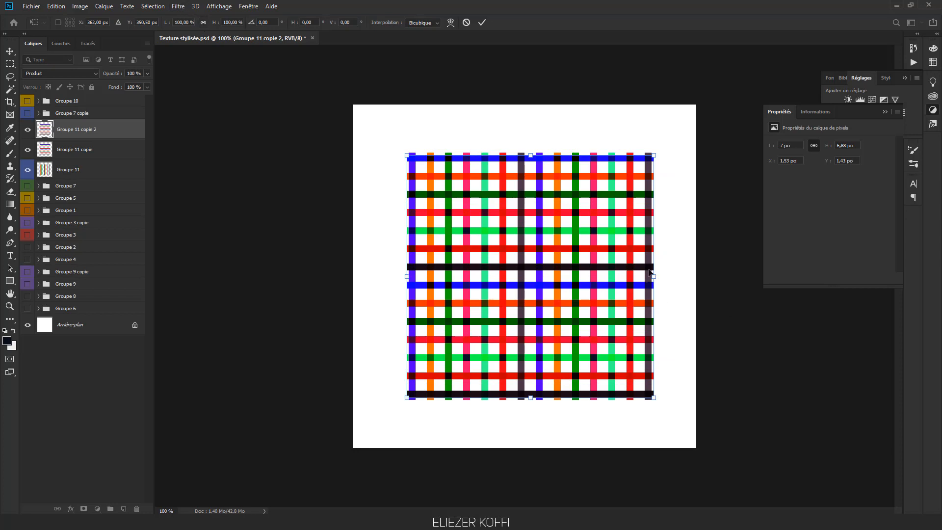
{"action": "left_click_drag", "start_coordinate": [661, 278], "coordinate": [686, 278]}
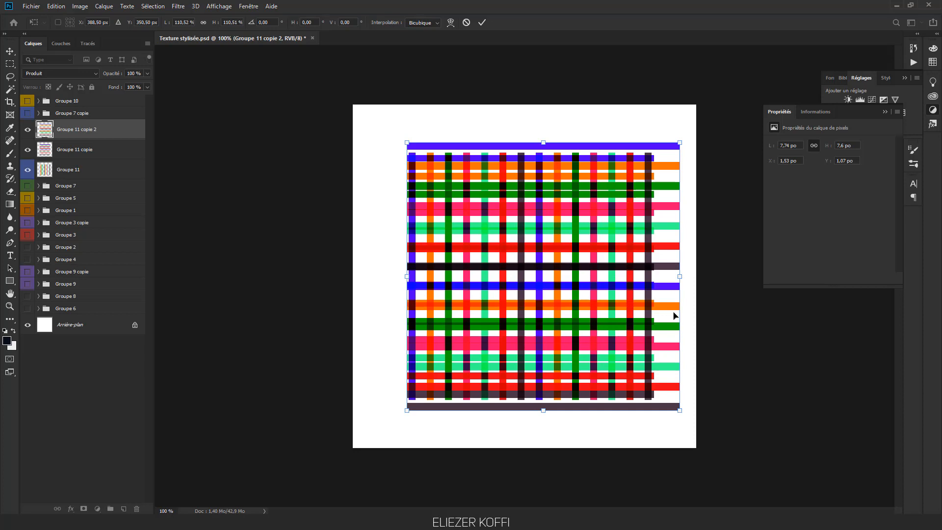
{"action": "key", "text": "ctrl+z"}
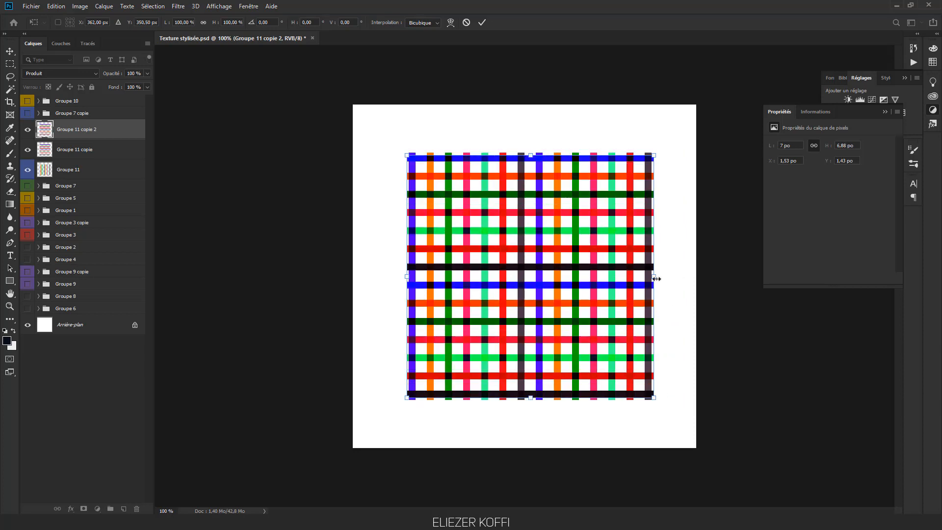
- Stretch the duplicated horizontal bars outward at both ends to about 8.72 po wide, keeping their height
{"action": "left_click_drag", "start_coordinate": [654, 278], "coordinate": [690, 278]}
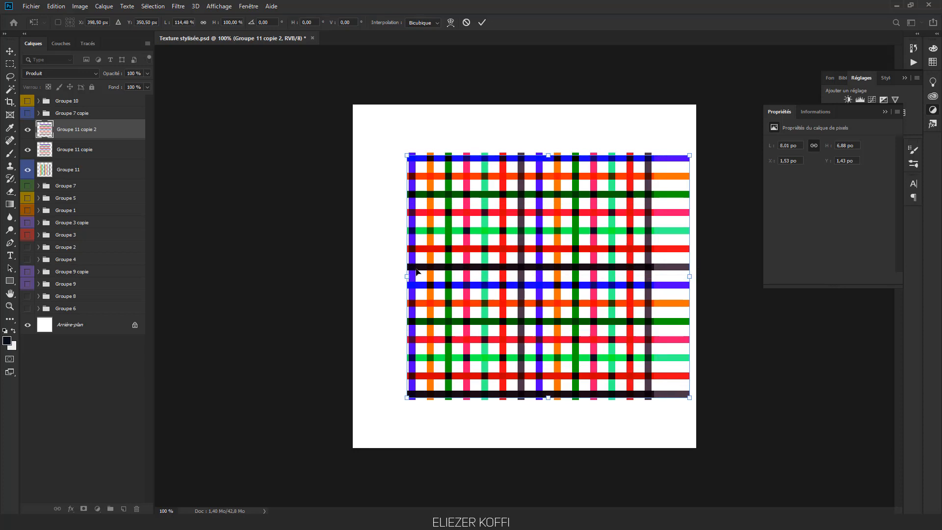
{"action": "left_click_drag", "start_coordinate": [407, 275], "coordinate": [382, 276]}
{"action": "key", "text": "Return"}
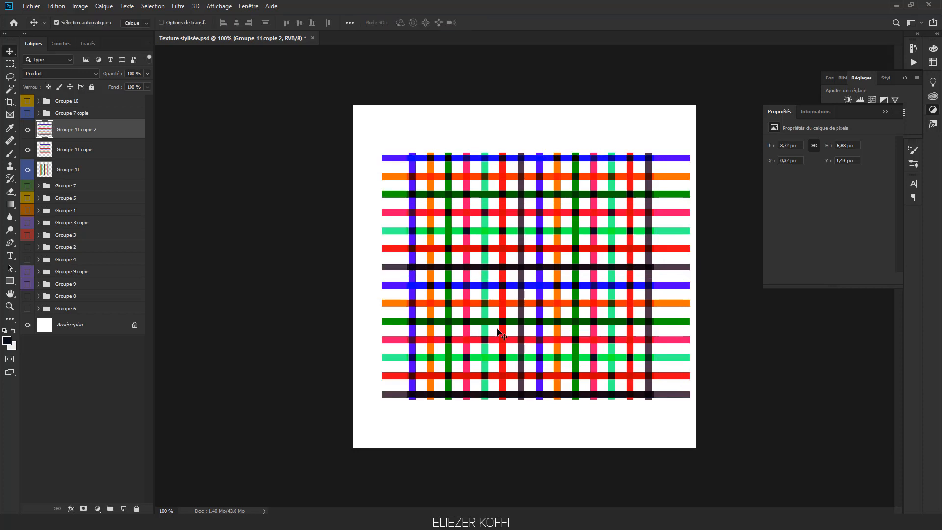
- Rotate the stretched bars 45° counterclockwise so they run diagonally across the grid
{"action": "key", "text": "ctrl+t"}
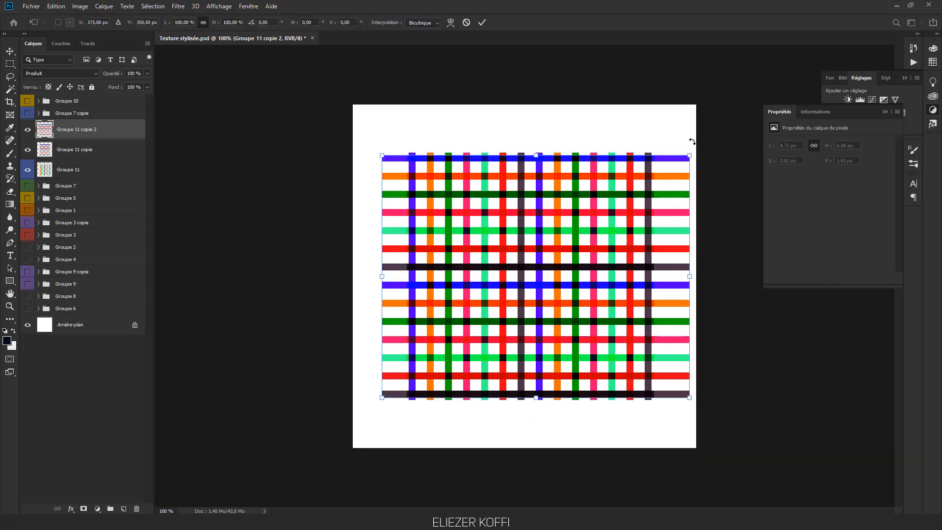
{"action": "left_click_drag", "start_coordinate": [692, 142], "coordinate": [555, 121]}
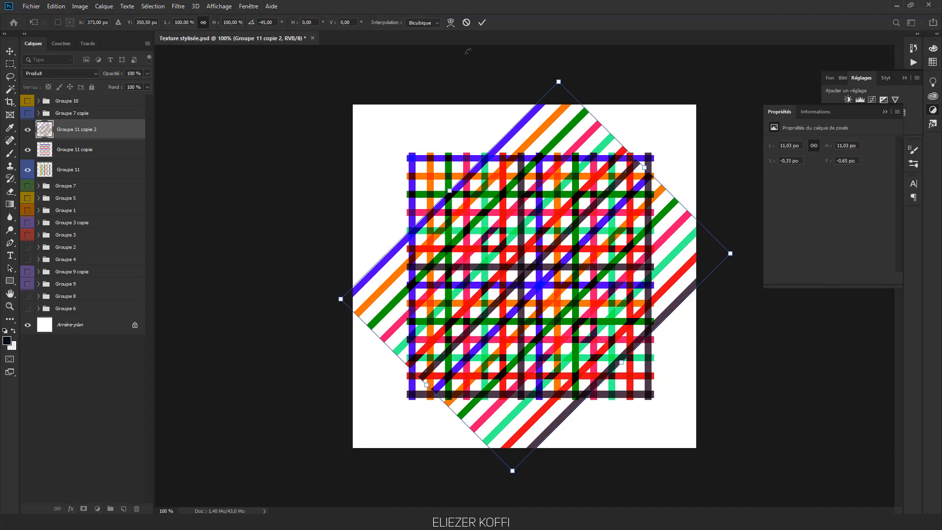
{"action": "left_click", "coordinate": [482, 23]}
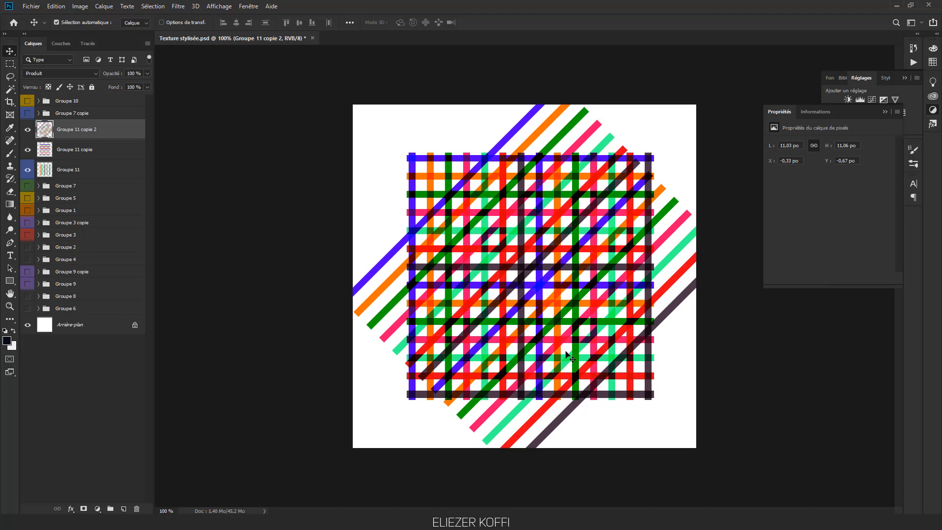
{"action": "key", "text": "ctrl"}
{"action": "key", "text": "ctrl+t"}
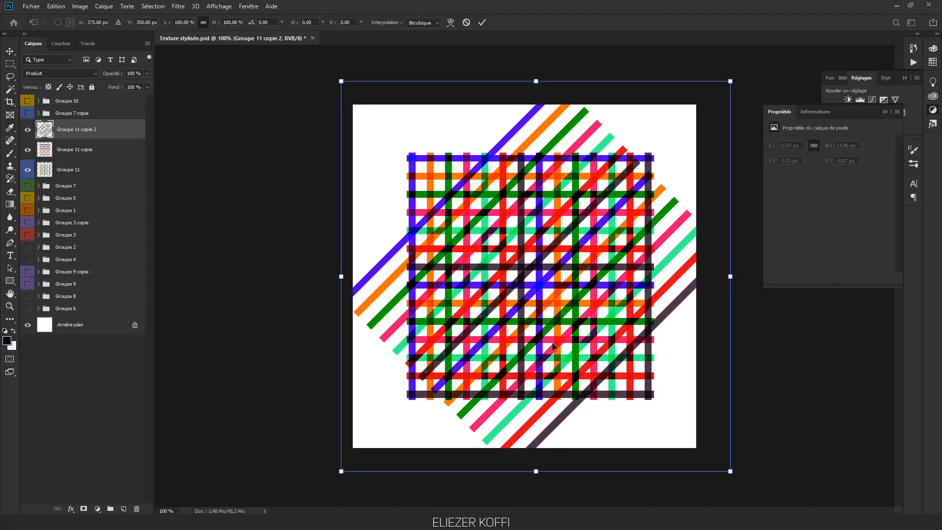
{"action": "left_click", "coordinate": [482, 23]}
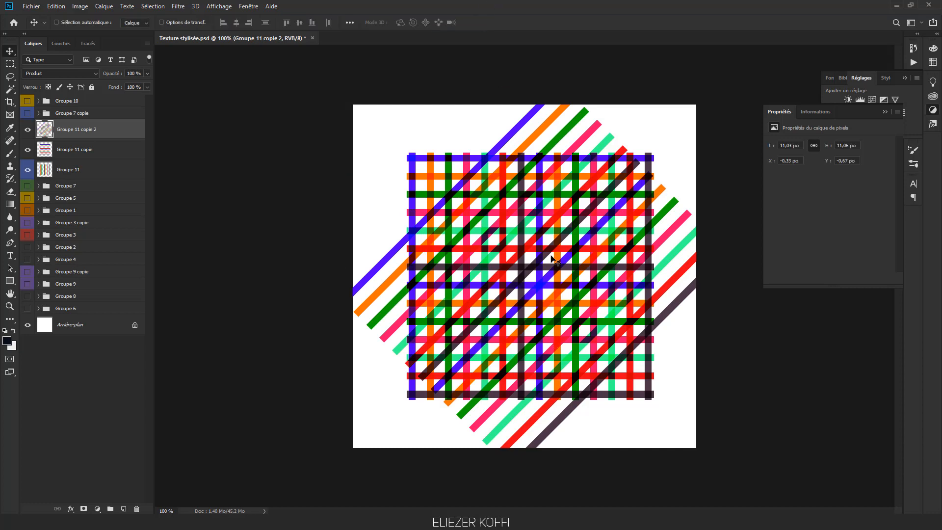
- Duplicate the diagonal bars and rotate the copy 90° counterclockwise to cross the first diagonal set
{"action": "key", "text": "ctrl+j"}
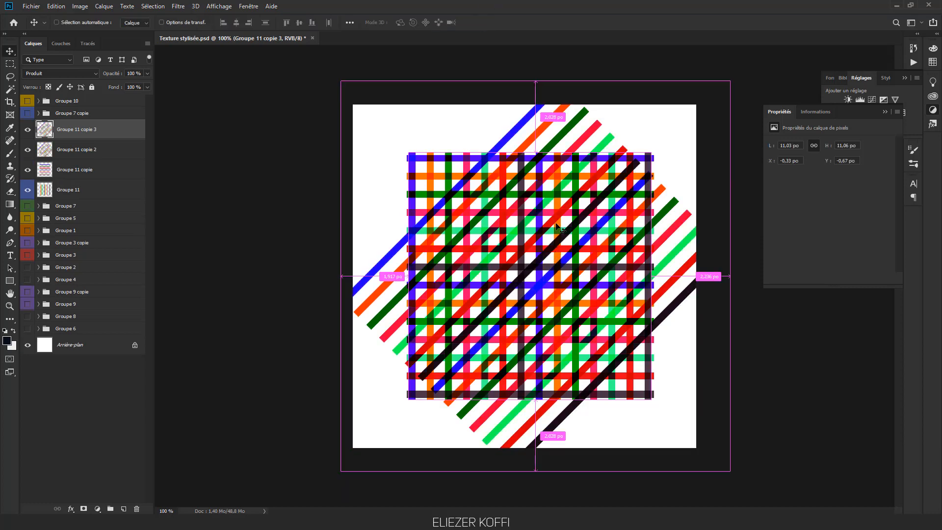
{"action": "key", "text": "ctrl+t"}
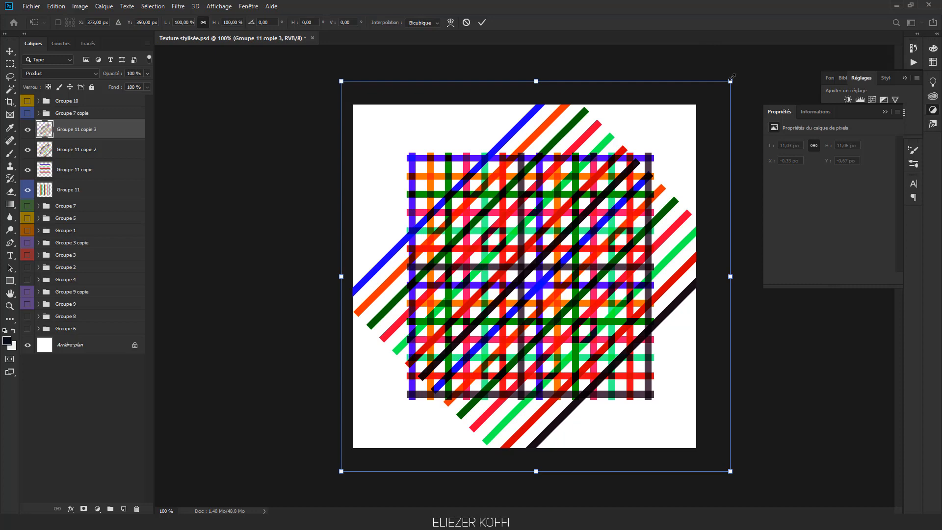
{"action": "left_click_drag", "start_coordinate": [740, 58], "coordinate": [370, 130]}
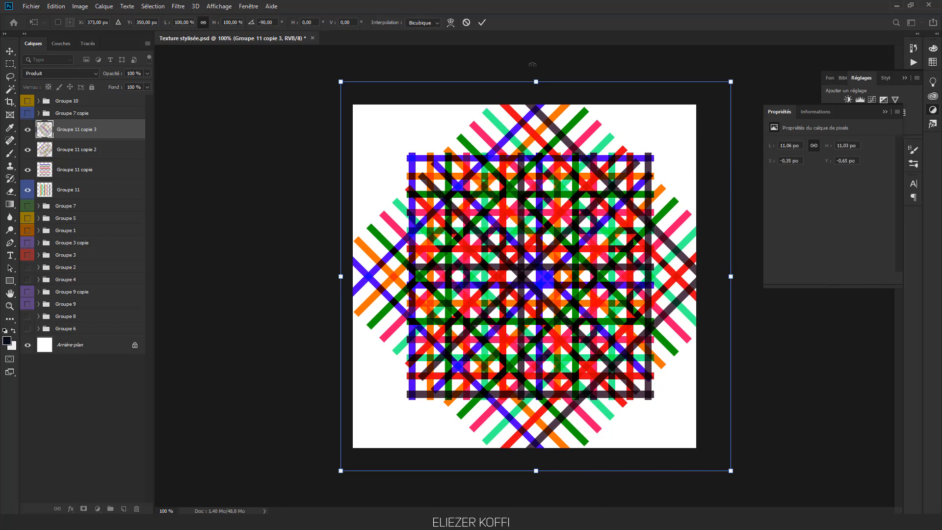
{"action": "left_click", "coordinate": [482, 24]}
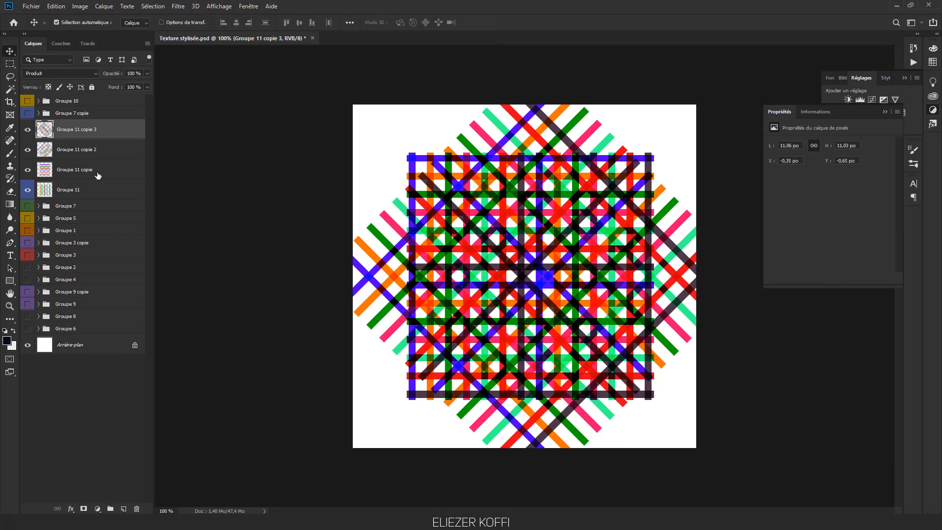
- Merge the four bar layers into a single layer, and toggle its visibility to check it
{"action": "left_click", "coordinate": [91, 190], "text": "shift"}
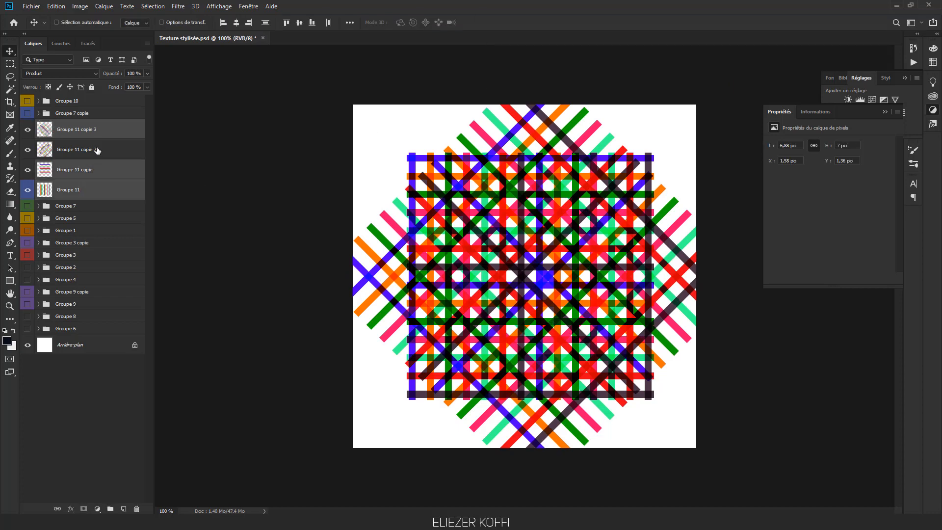
{"action": "right_click", "coordinate": [100, 169]}
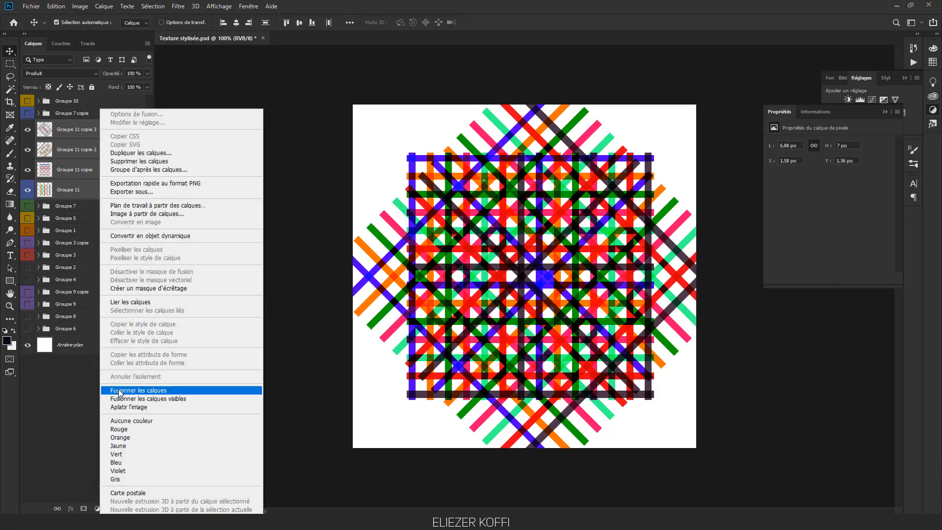
{"action": "left_click", "coordinate": [150, 392]}
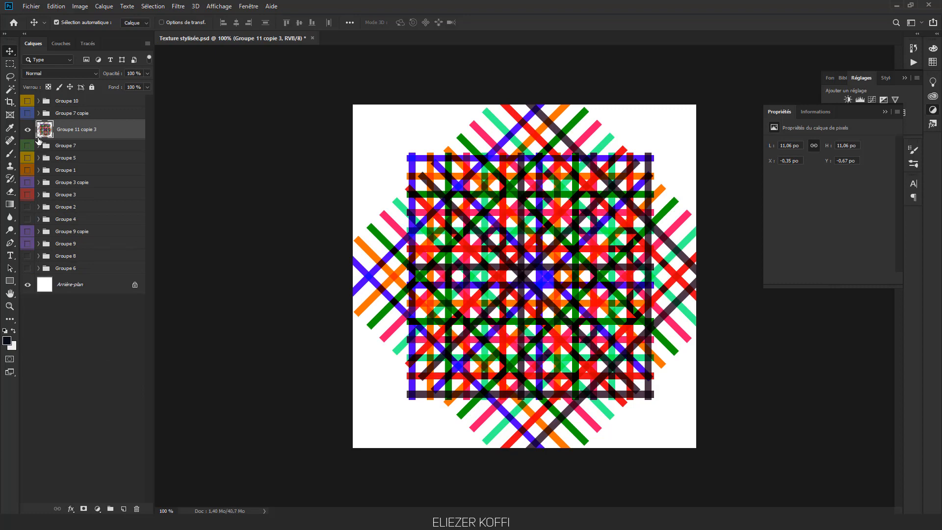
{"action": "left_click", "coordinate": [28, 129]}
{"action": "left_click", "coordinate": [27, 128]}
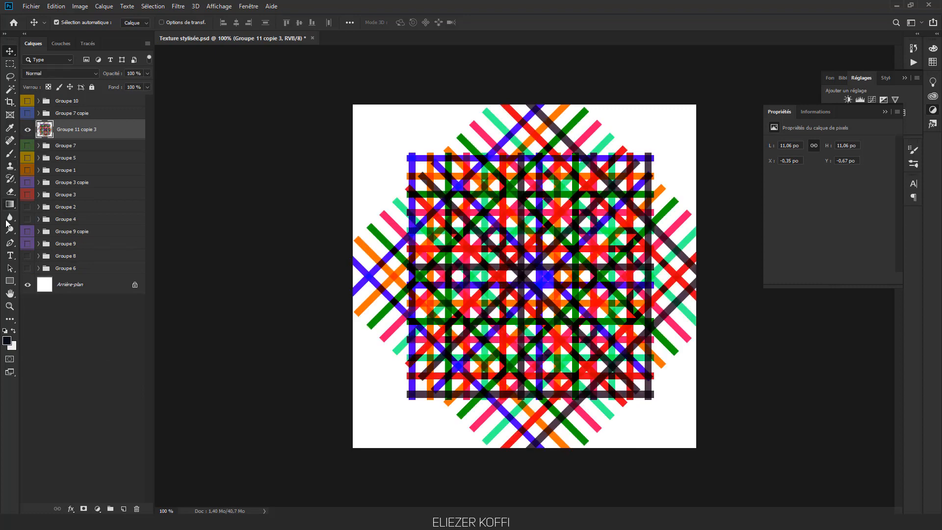
- Add the text LIFE over the middle of the merged pattern
{"action": "left_click", "coordinate": [10, 255]}
{"action": "left_click", "coordinate": [487, 276]}
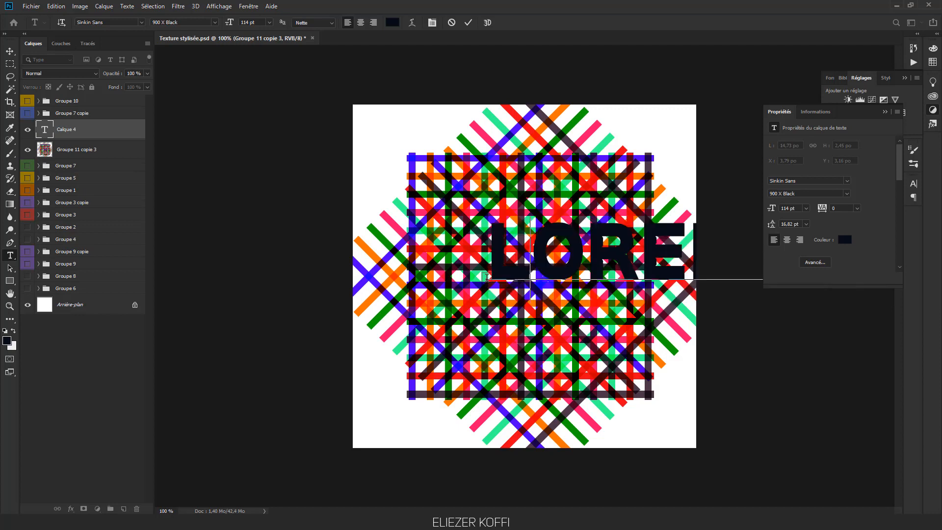
{"action": "type", "text": "LIFE"}
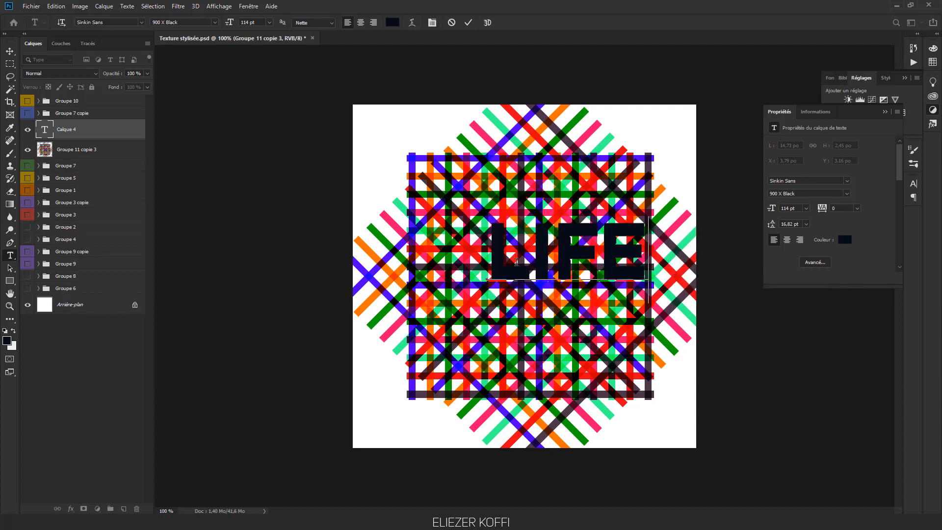
- Recolour the LIFE text to blue #366fff and move it to the centre of the pattern
{"action": "key", "text": "ctrl+a"}
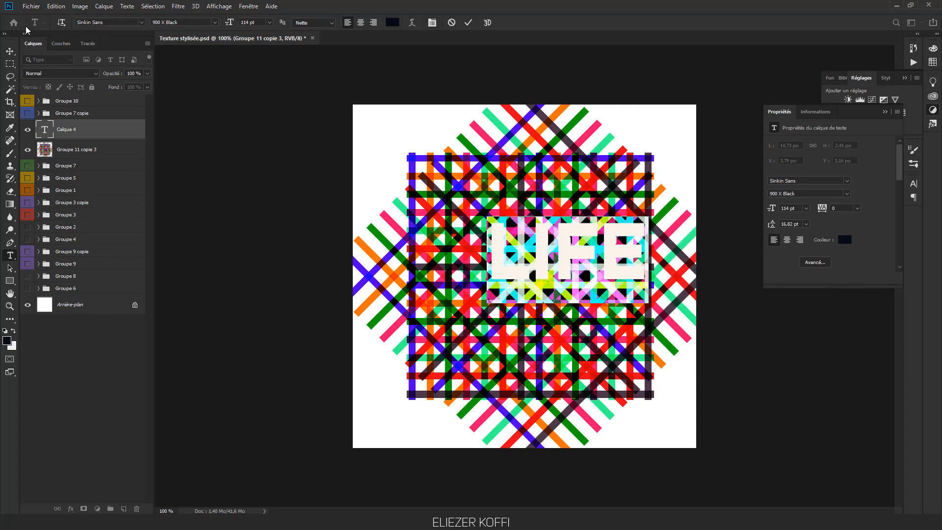
{"action": "left_click", "coordinate": [392, 23]}
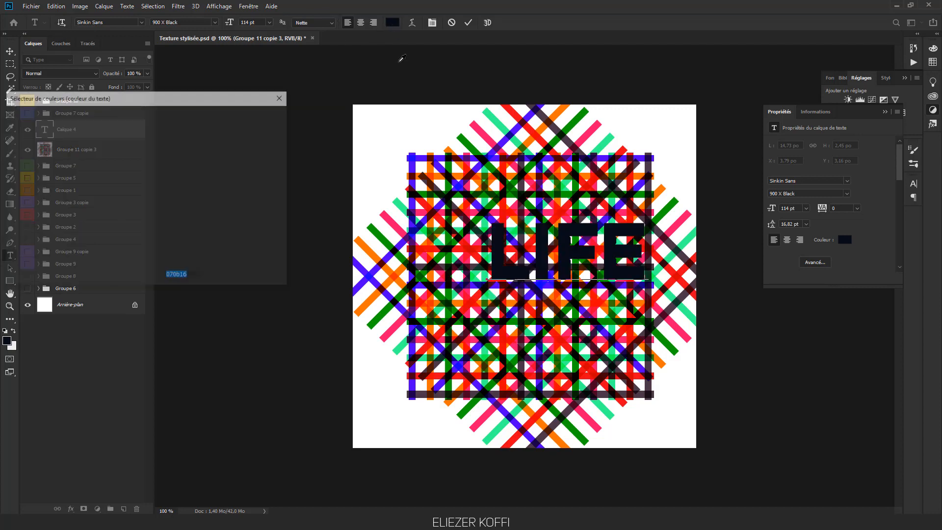
{"action": "left_click", "coordinate": [76, 140]}
{"action": "left_click_drag", "start_coordinate": [77, 141], "coordinate": [62, 129]}
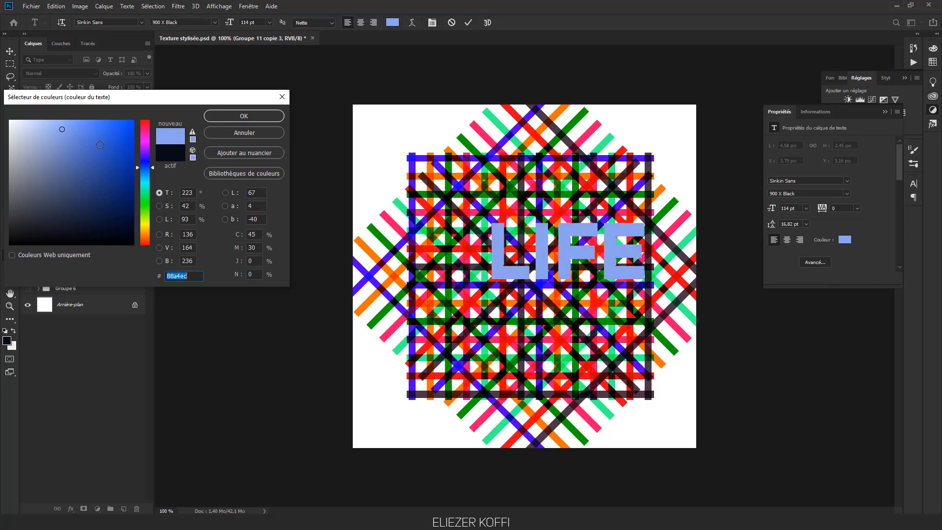
{"action": "left_click", "coordinate": [103, 127]}
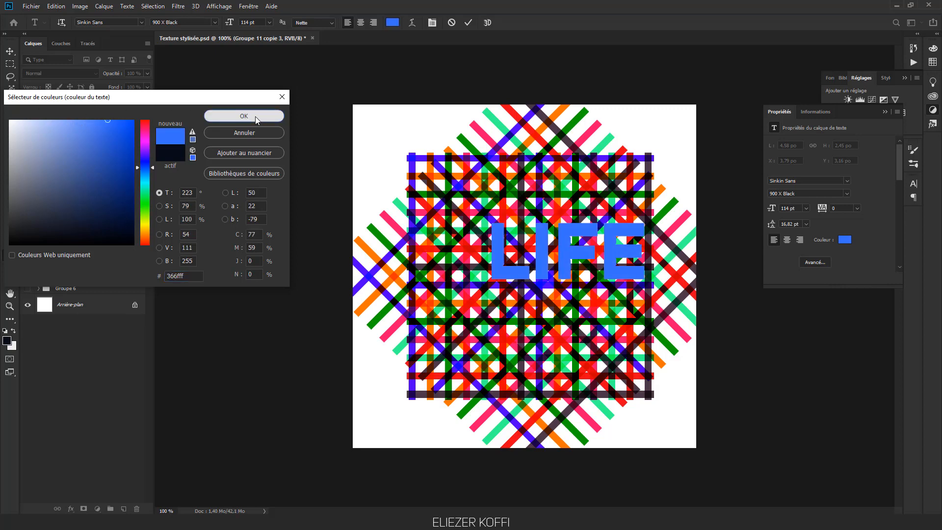
{"action": "left_click", "coordinate": [244, 115]}
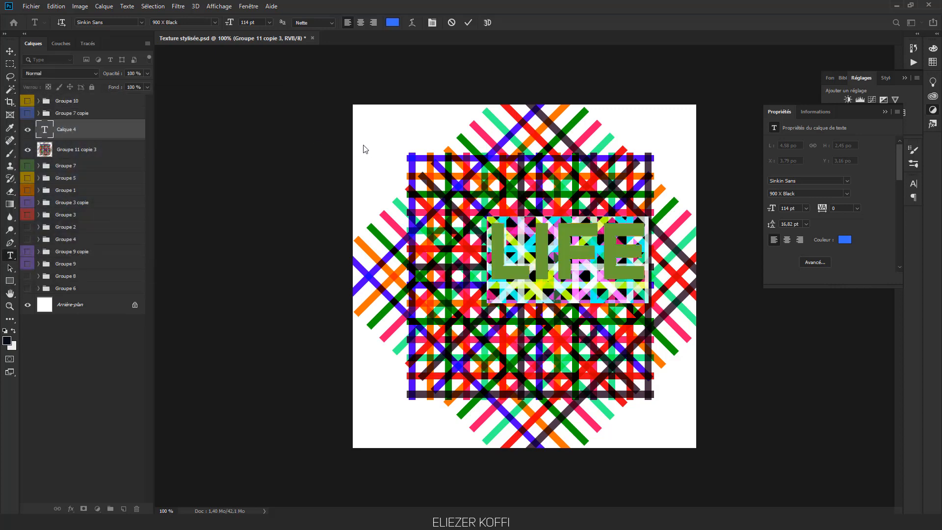
{"action": "left_click", "coordinate": [10, 51]}
{"action": "left_click_drag", "start_coordinate": [572, 261], "coordinate": [534, 286]}
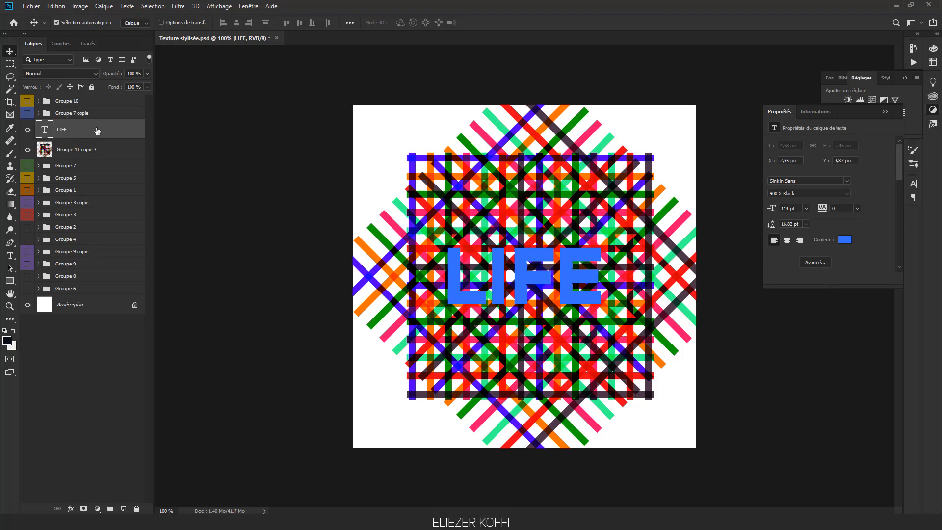
{"action": "right_click", "coordinate": [98, 130]}
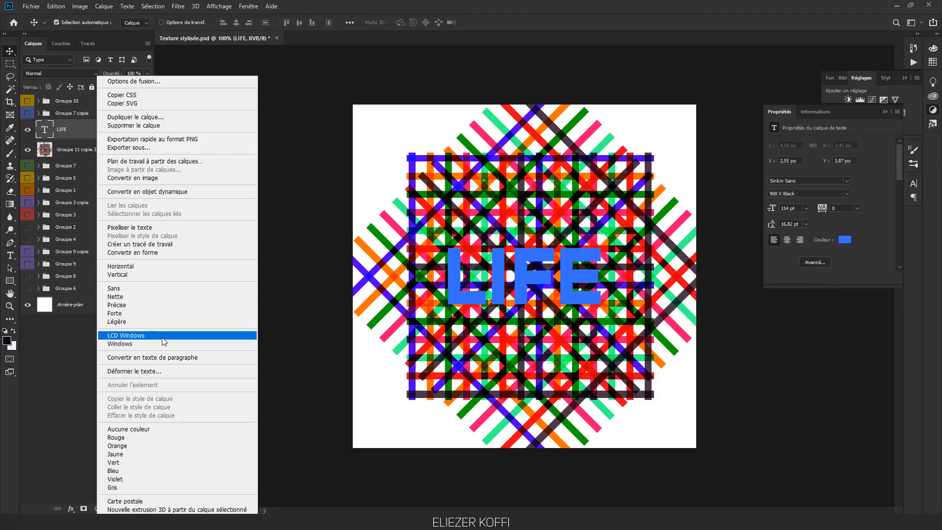
{"action": "left_click", "coordinate": [79, 130]}
{"action": "right_click", "coordinate": [79, 130]}
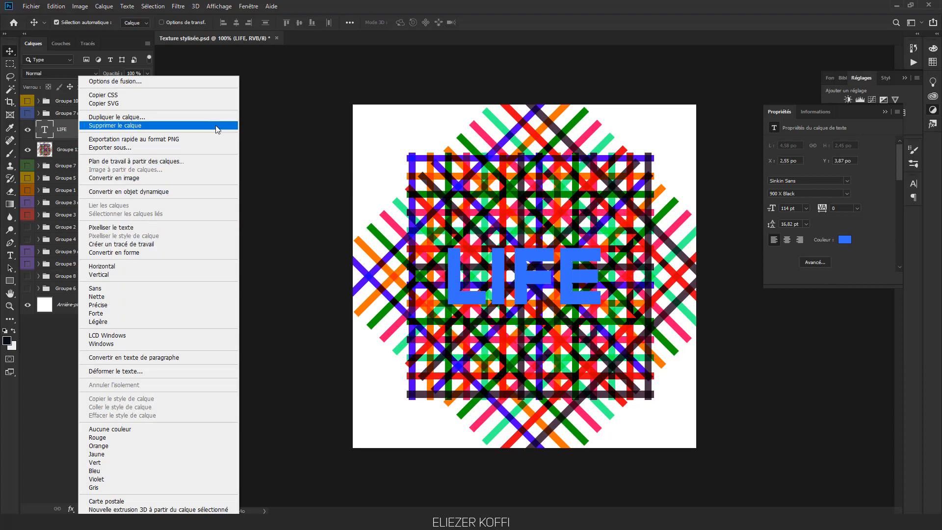
{"action": "key", "text": "Escape"}
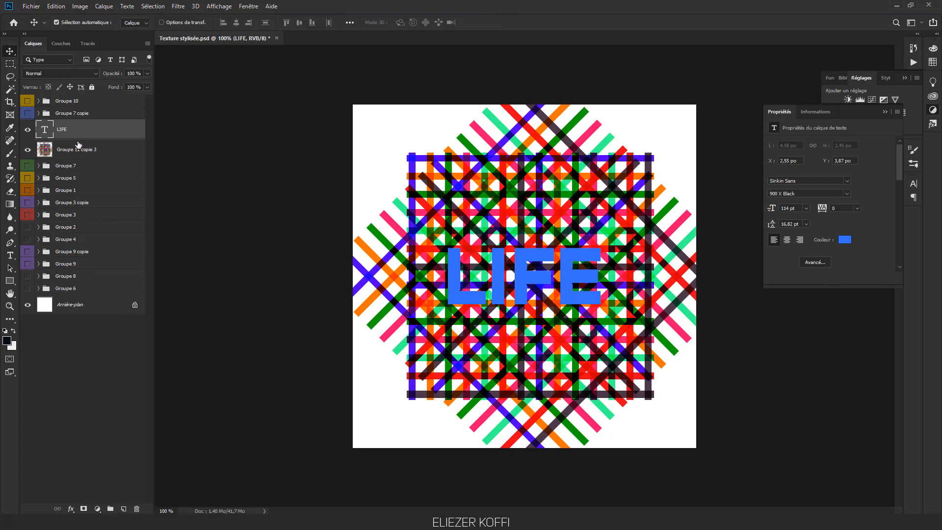
- Move the merged pattern layer above the LIFE text, clip it to the letters, and shift the pattern slightly upward inside them
{"action": "left_click", "coordinate": [82, 153]}
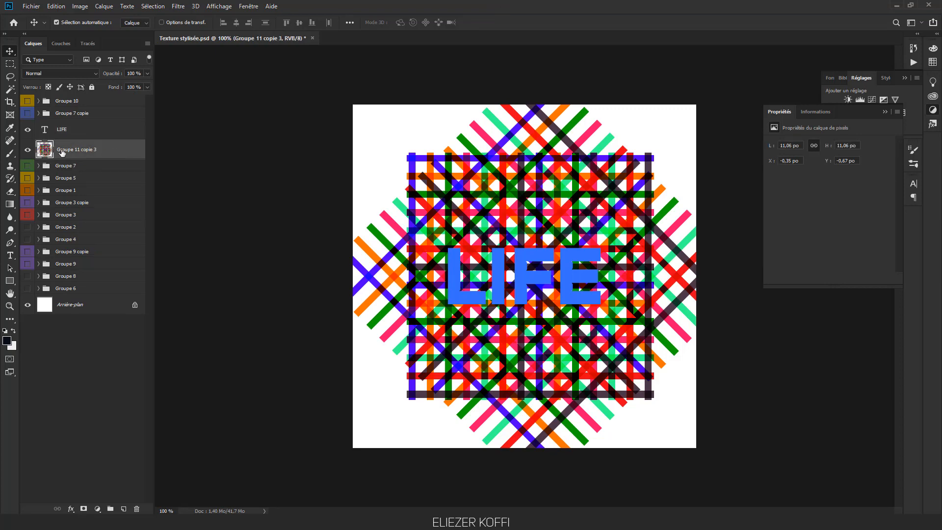
{"action": "left_click_drag", "start_coordinate": [91, 153], "coordinate": [108, 129]}
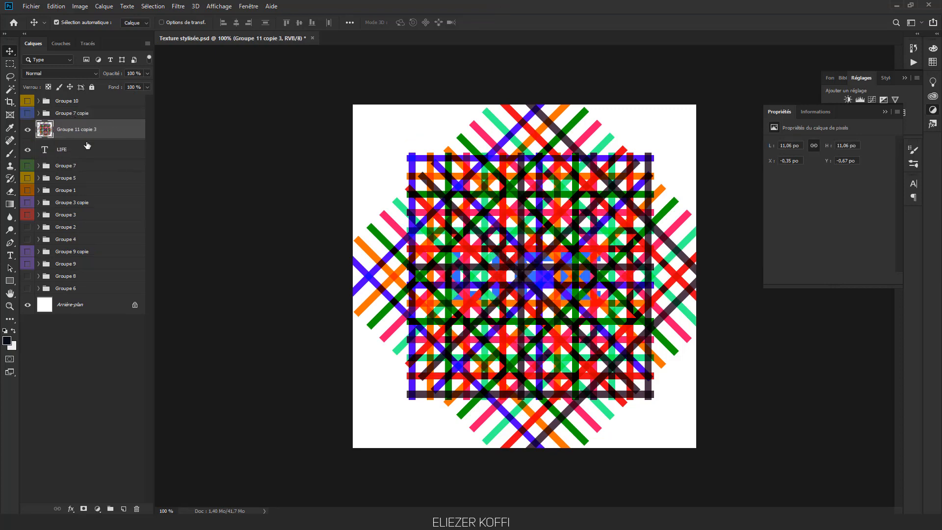
{"action": "right_click", "coordinate": [109, 128]}
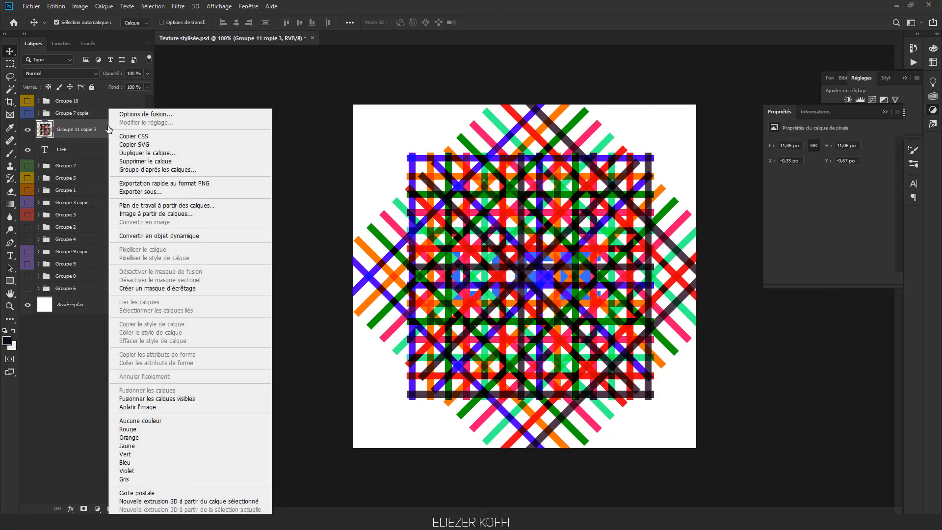
{"action": "left_click", "coordinate": [178, 291]}
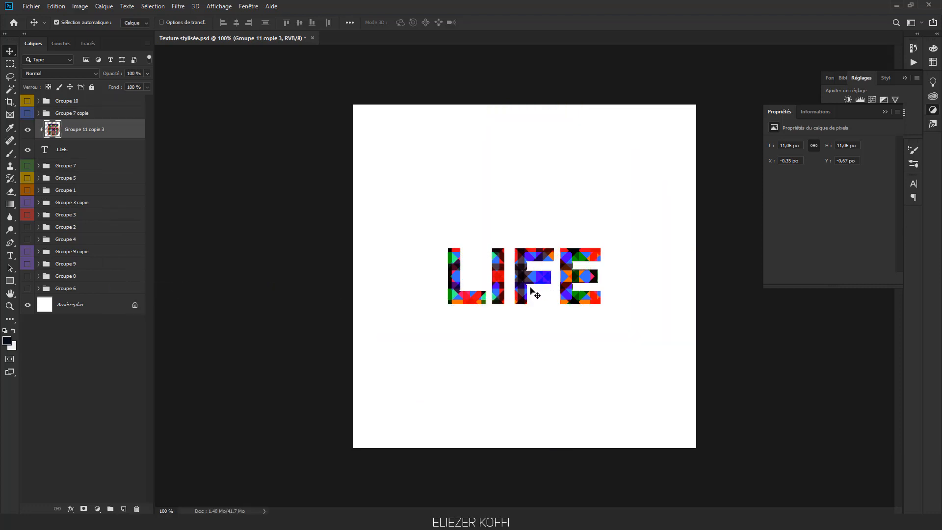
{"action": "left_click_drag", "start_coordinate": [529, 289], "coordinate": [521, 251]}
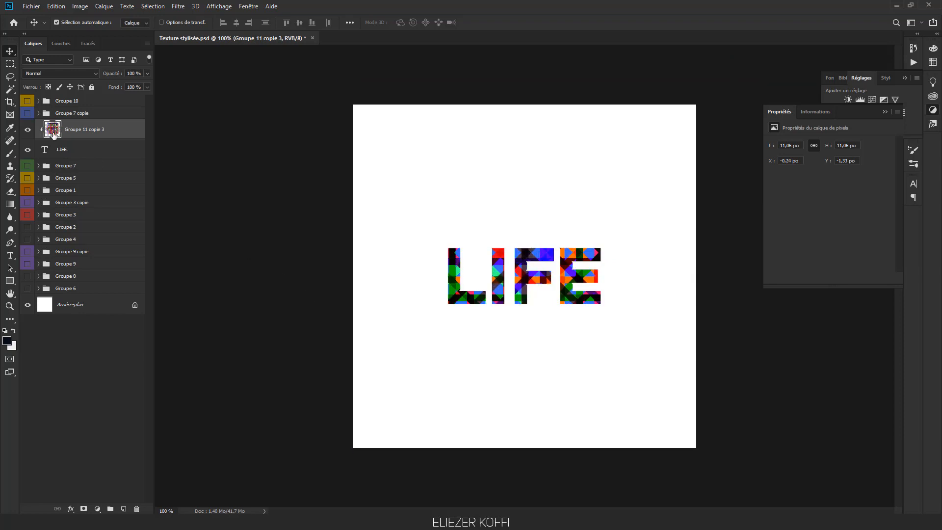
- Add a drop shadow with about 46% opacity to the LIFE text layer
{"action": "left_click", "coordinate": [106, 151]}
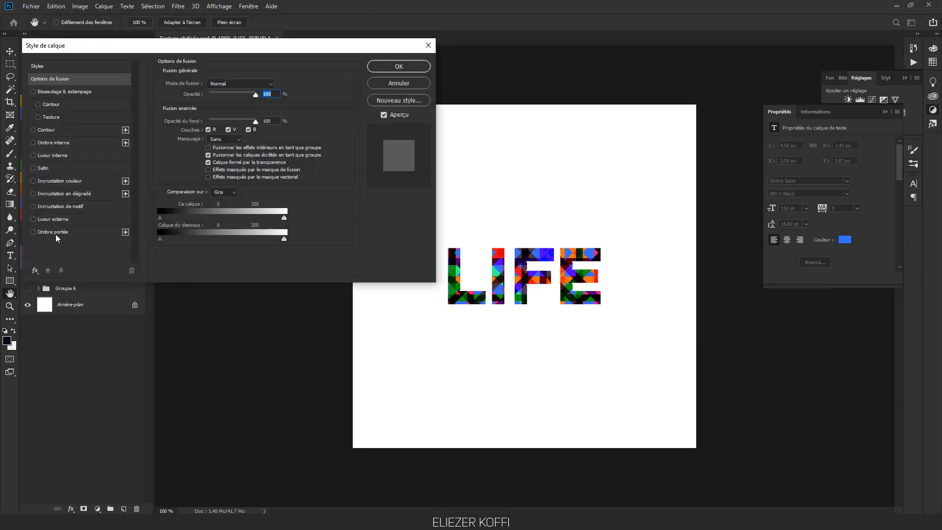
{"action": "left_click", "coordinate": [54, 232]}
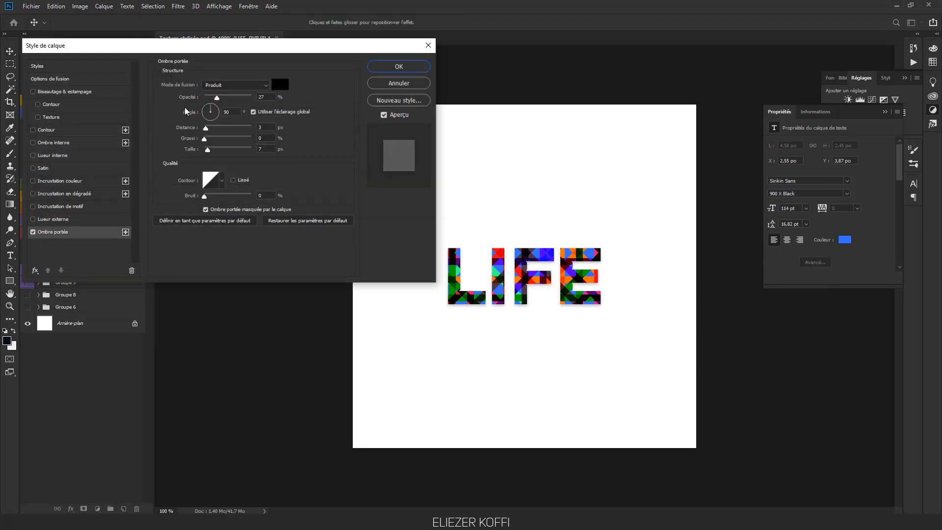
{"action": "left_click_drag", "start_coordinate": [218, 101], "coordinate": [236, 98]}
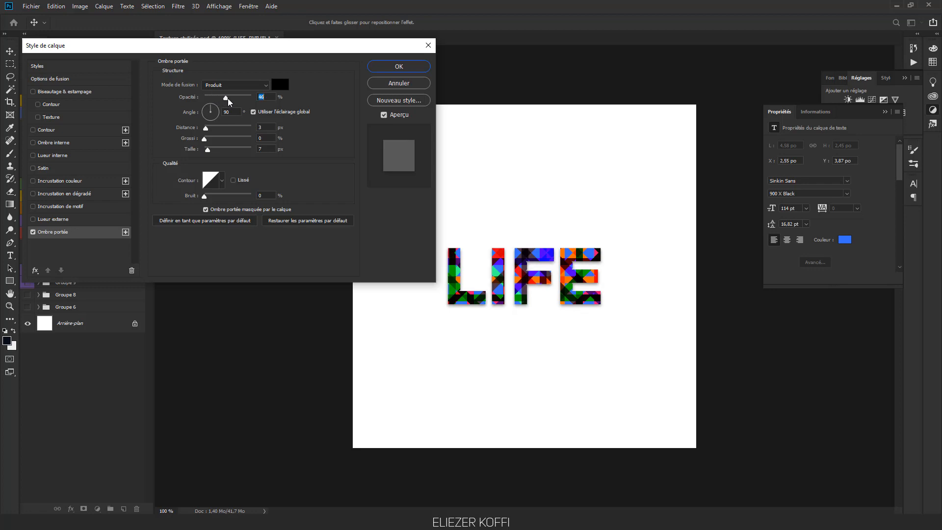
{"action": "left_click", "coordinate": [392, 66]}
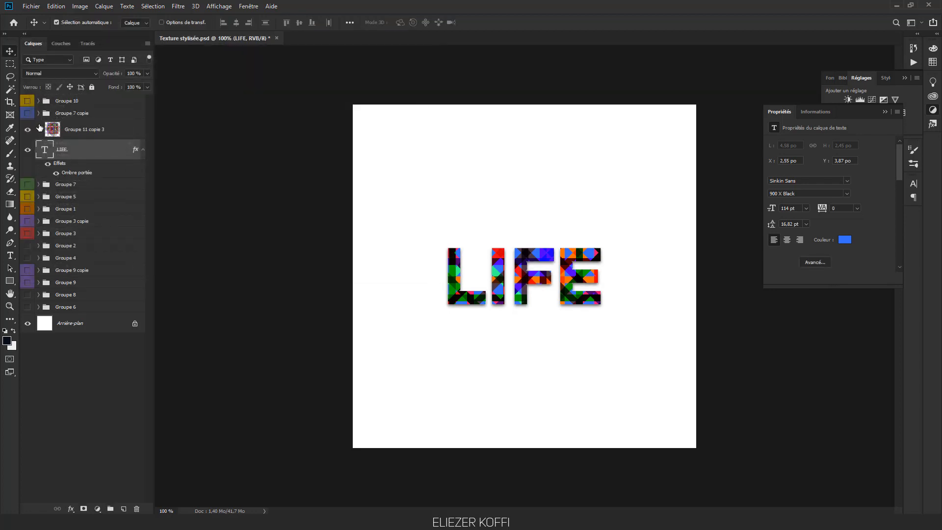
- Group the LIFE text with its clipped pattern, and toggle the new group and Groupe 7 to compare them
{"action": "left_click", "coordinate": [100, 130]}
{"action": "key", "text": "ctrl+g"}
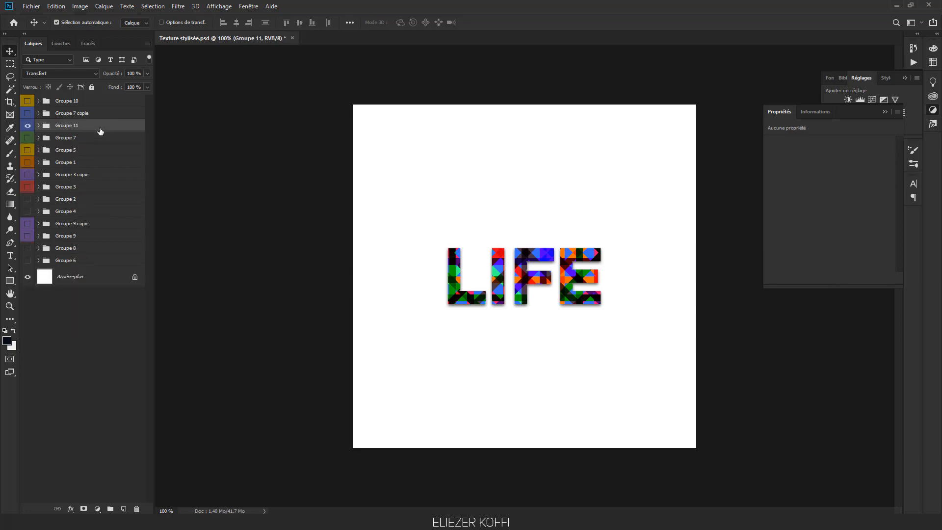
{"action": "left_click", "coordinate": [27, 126]}
{"action": "left_click", "coordinate": [27, 127]}
{"action": "left_click", "coordinate": [27, 138]}
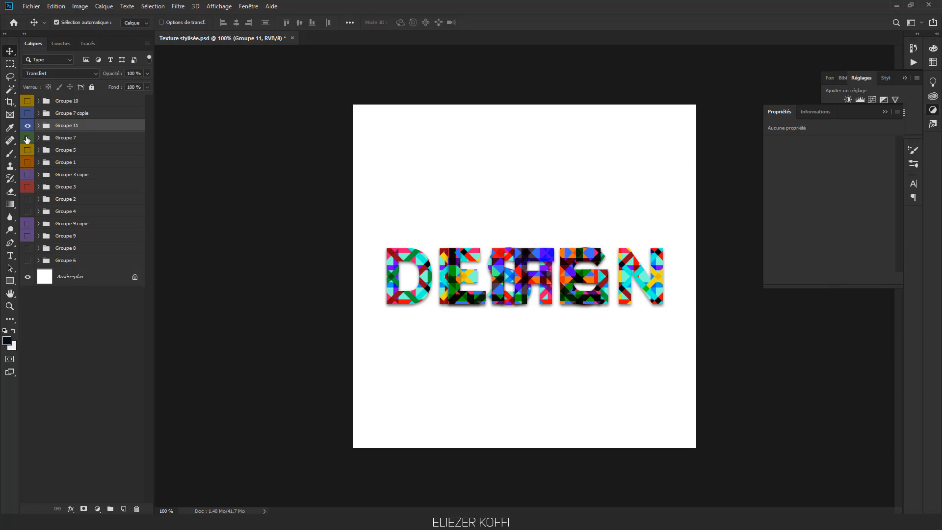
{"action": "left_click", "coordinate": [27, 139]}
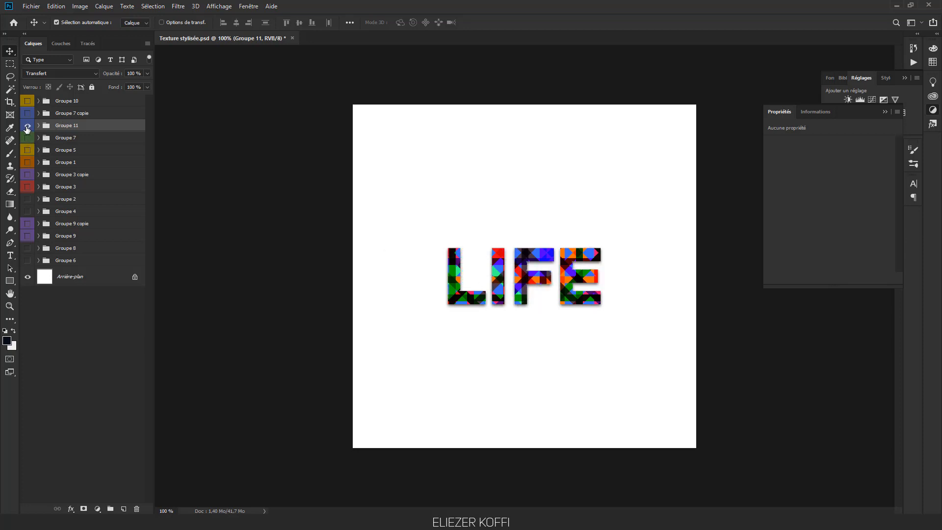
- Hide the new group containing the crossed-bar LIFE text and rename it Life
{"action": "left_click", "coordinate": [28, 126]}
{"action": "left_click", "coordinate": [27, 127]}
{"action": "double_click", "coordinate": [67, 128]}
{"action": "type", "text": "Life"}
{"action": "key", "text": "Return"}
- Preview Groupe 7 copie and Groupe 10, rename Groupe 10 as Life, and hide it
{"action": "left_click", "coordinate": [69, 116]}
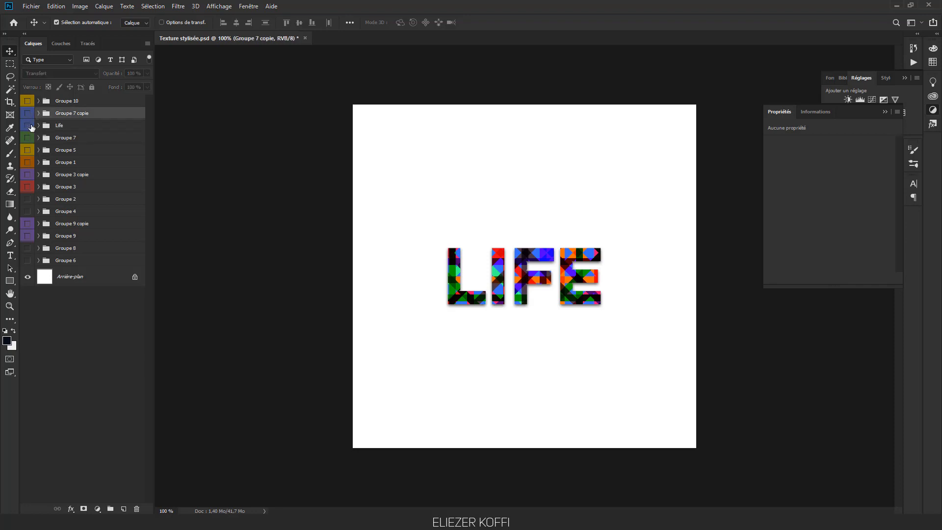
{"action": "left_click", "coordinate": [28, 126]}
{"action": "left_click", "coordinate": [27, 114]}
{"action": "left_click", "coordinate": [27, 114]}
{"action": "left_click", "coordinate": [28, 102]}
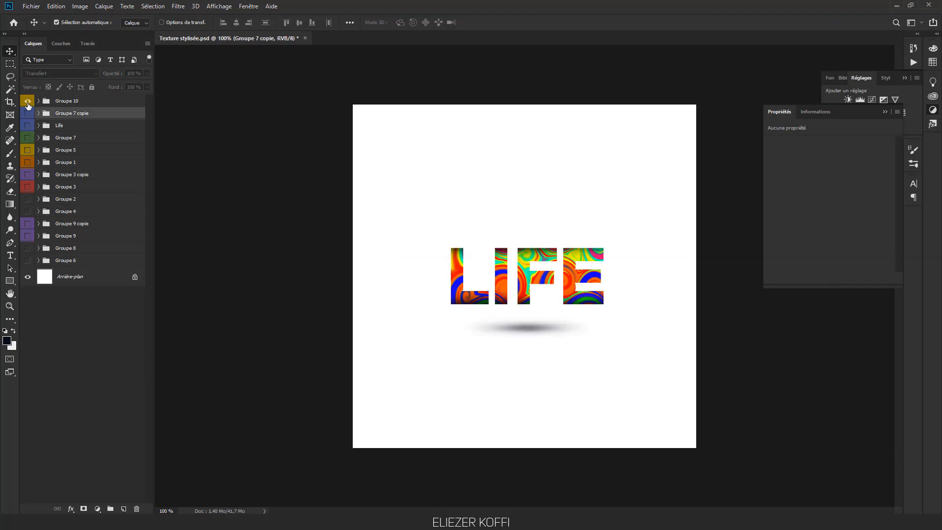
{"action": "double_click", "coordinate": [67, 101]}
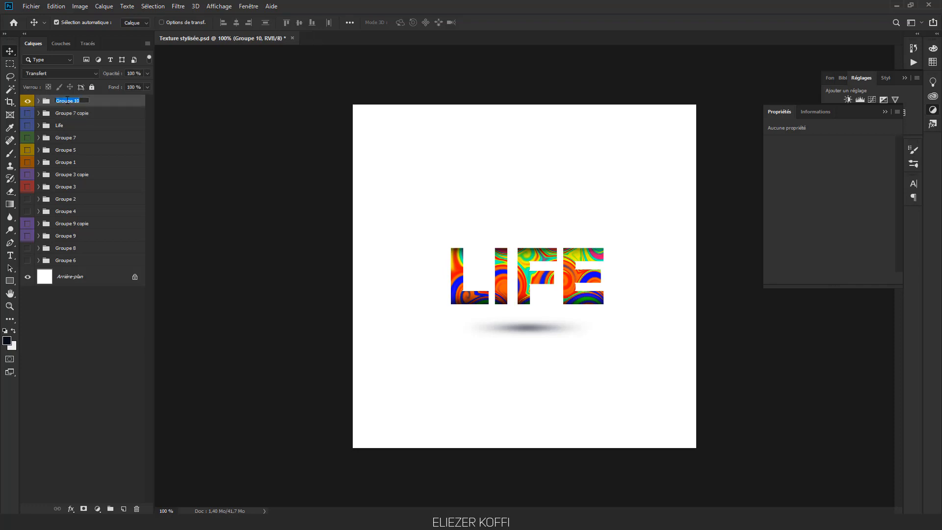
{"action": "type", "text": "Life"}
{"action": "key", "text": "Return"}
{"action": "left_click", "coordinate": [28, 101]}
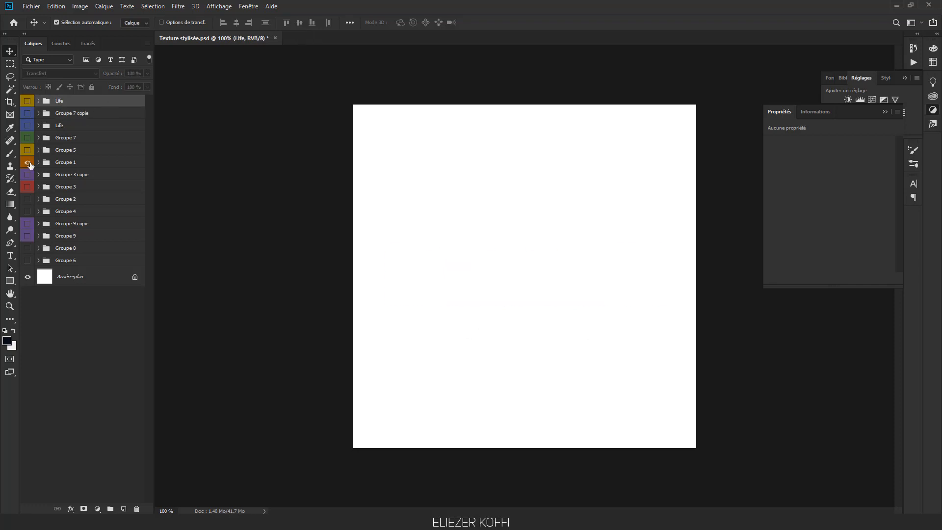
- Preview Groupe 1, Groupe 3 copie, Groupe 3 and Groupe 2 one at a time to see which word each contains
{"action": "left_click", "coordinate": [27, 162]}
{"action": "left_click", "coordinate": [27, 162]}
{"action": "left_click", "coordinate": [27, 174]}
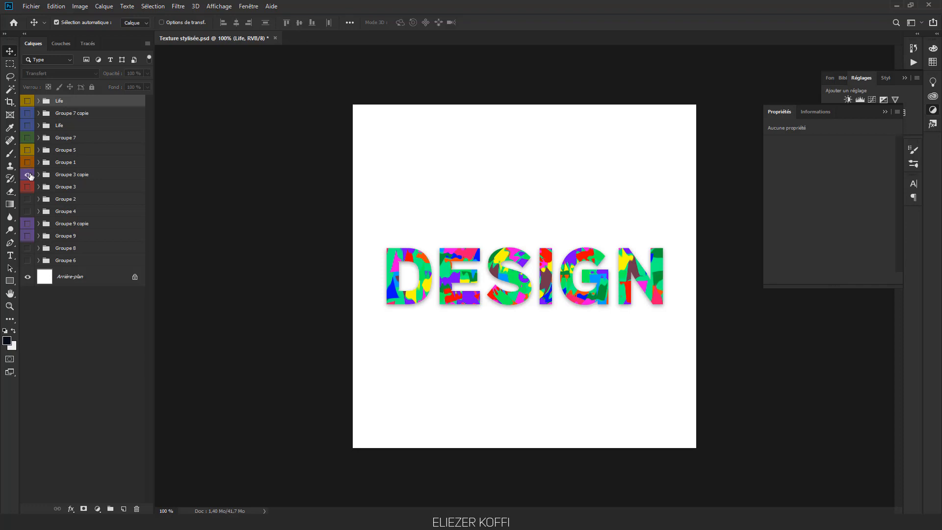
{"action": "left_click", "coordinate": [27, 175]}
{"action": "left_click", "coordinate": [27, 187]}
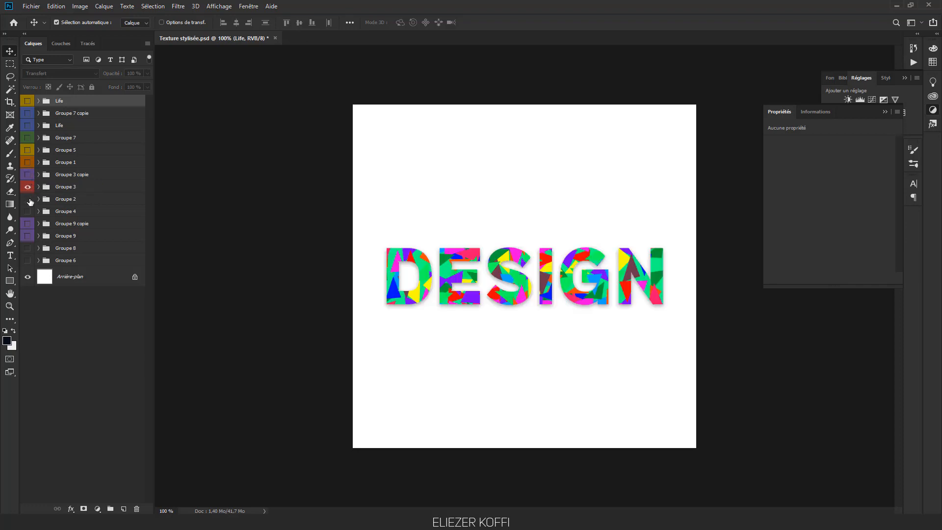
{"action": "left_click", "coordinate": [27, 187]}
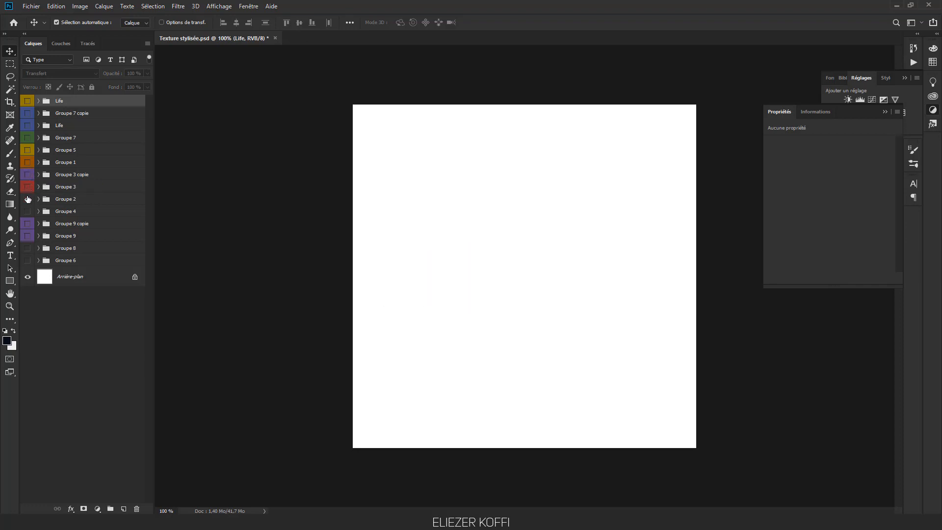
{"action": "left_click", "coordinate": [27, 199]}
- Show Groupe 9 copie and rename it Life
{"action": "left_click", "coordinate": [26, 223]}
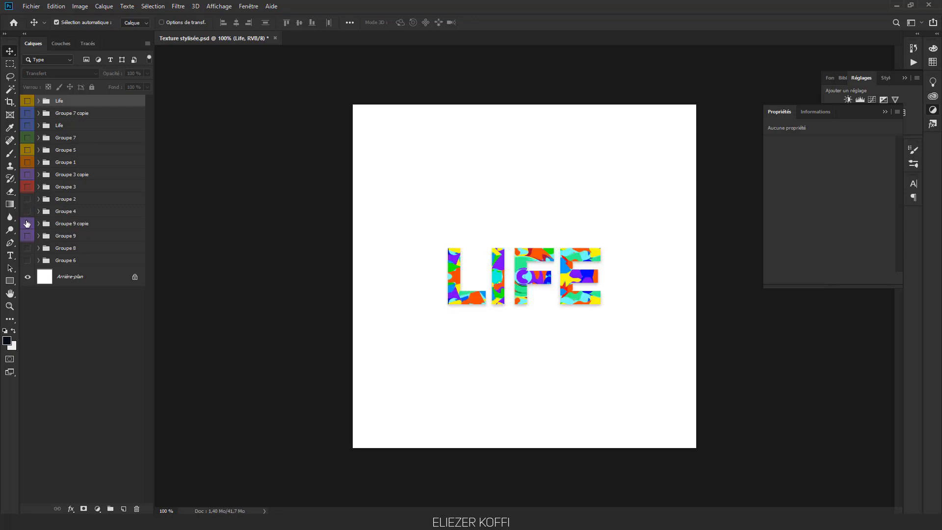
{"action": "double_click", "coordinate": [75, 224]}
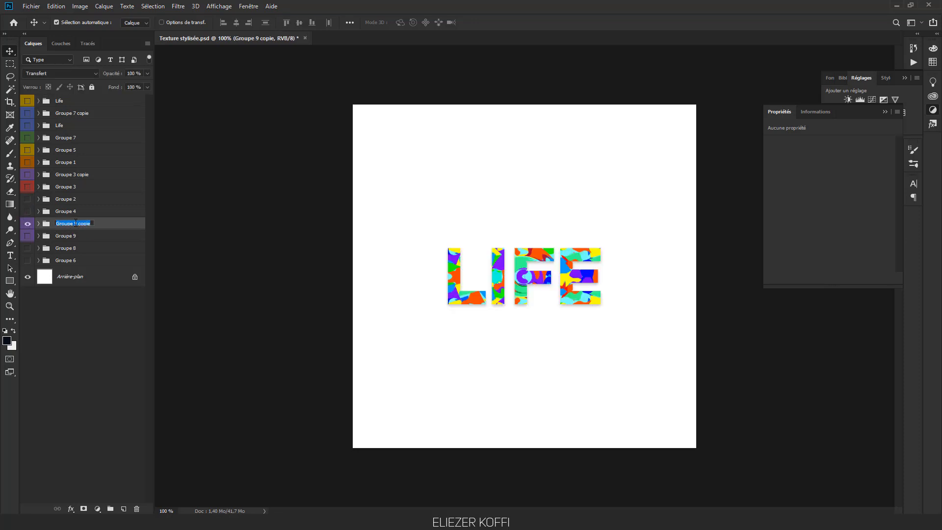
{"action": "type", "text": "Life"}
{"action": "key", "text": "Return"}
- Hide the former Groupe 9 copie, show Groupe 9, and rename Groupe 9 as Life
{"action": "left_click", "coordinate": [66, 236]}
{"action": "left_click", "coordinate": [27, 224]}
{"action": "left_click", "coordinate": [28, 236]}
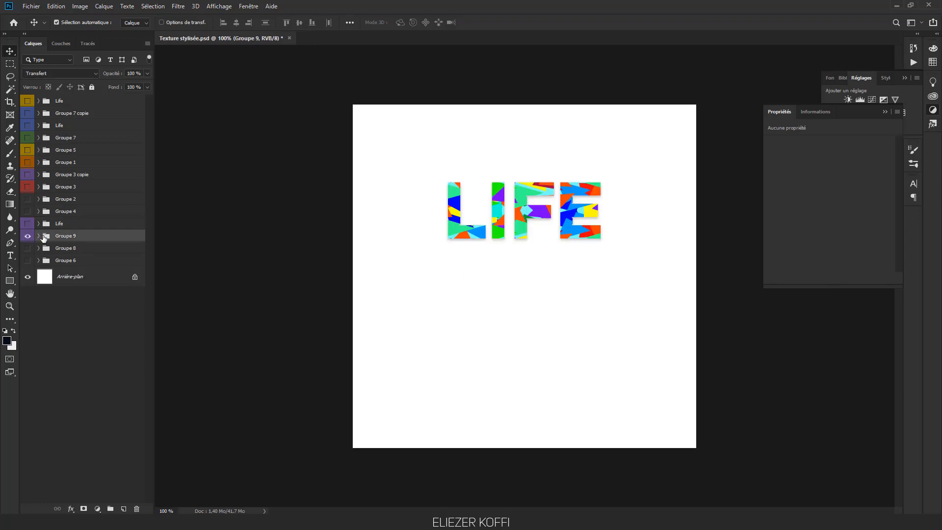
{"action": "double_click", "coordinate": [65, 236]}
{"action": "type", "text": "Life"}
- Move the two purple Life groups up the layer stack, directly below the blue Life group
{"action": "left_click", "coordinate": [128, 240]}
{"action": "left_click_drag", "start_coordinate": [115, 239], "coordinate": [104, 135]}
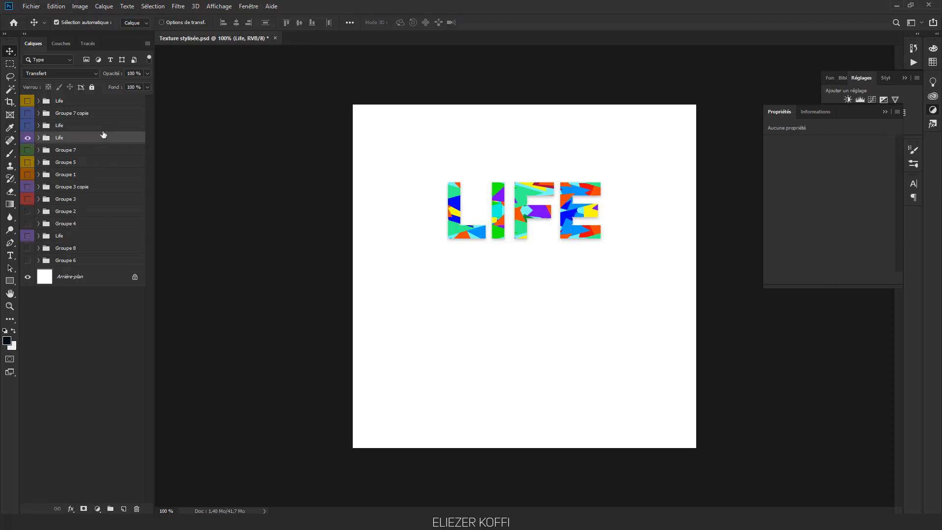
{"action": "left_click", "coordinate": [88, 239]}
{"action": "left_click_drag", "start_coordinate": [87, 239], "coordinate": [90, 144]}
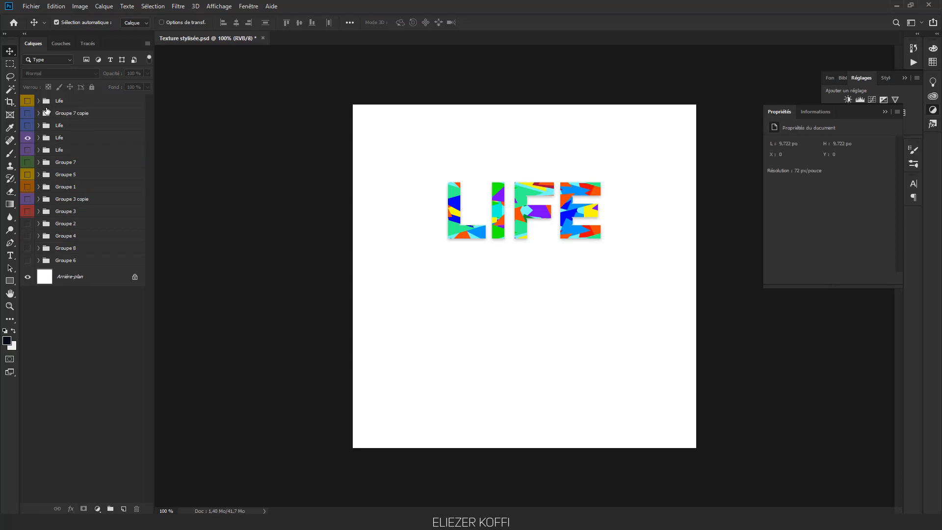
- Move Groupe 7 copie below all the Life groups, and make the yellow and blue Life groups visible
{"action": "left_click", "coordinate": [28, 101]}
{"action": "left_click_drag", "start_coordinate": [77, 114], "coordinate": [76, 153]}
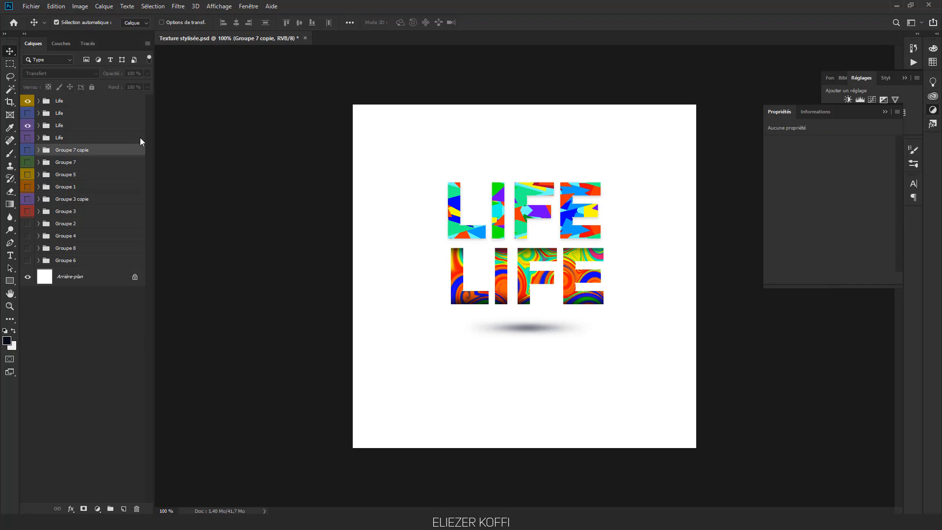
{"action": "left_click", "coordinate": [59, 114]}
{"action": "left_click", "coordinate": [28, 113]}
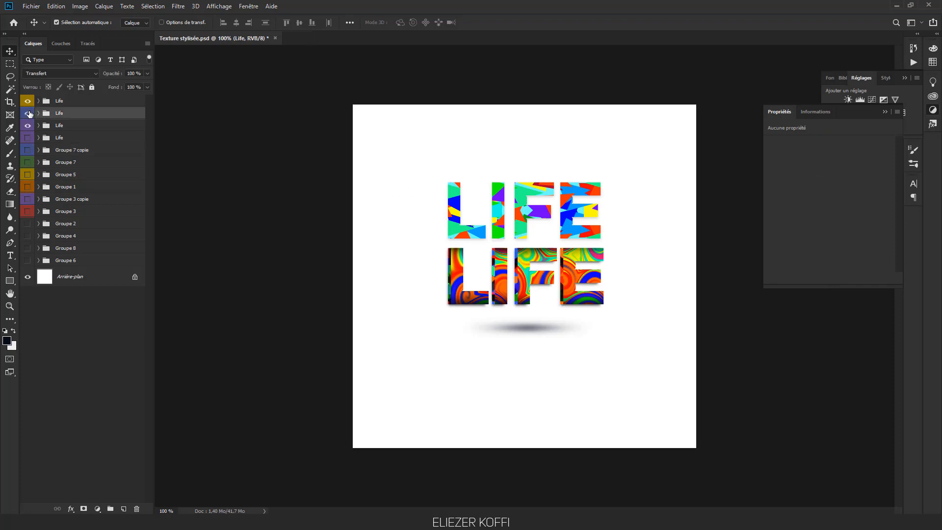
- Move the blue Life group's crossed-bar text down below the other LIFE texts, to about X 388 px, Y 512 px
{"action": "key", "text": "ctrl+t"}
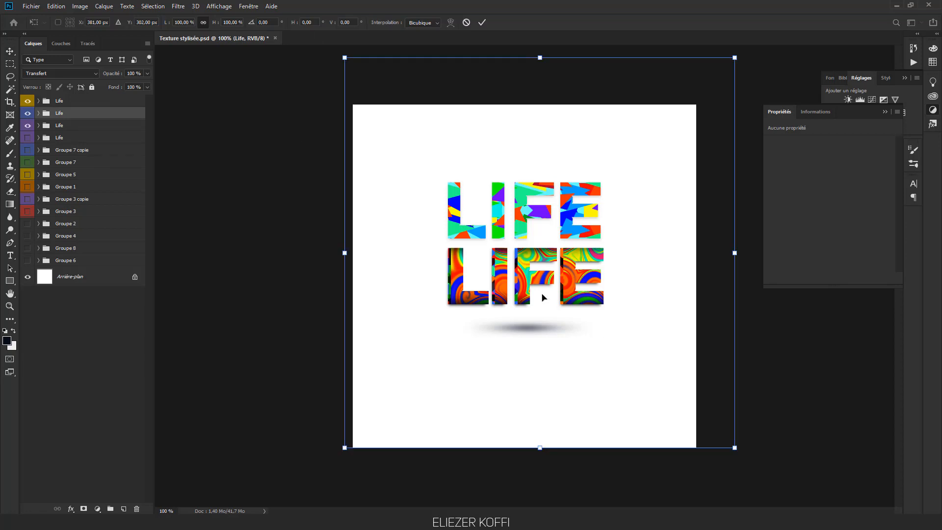
{"action": "left_click_drag", "start_coordinate": [521, 273], "coordinate": [529, 376]}
{"action": "left_click", "coordinate": [482, 23]}
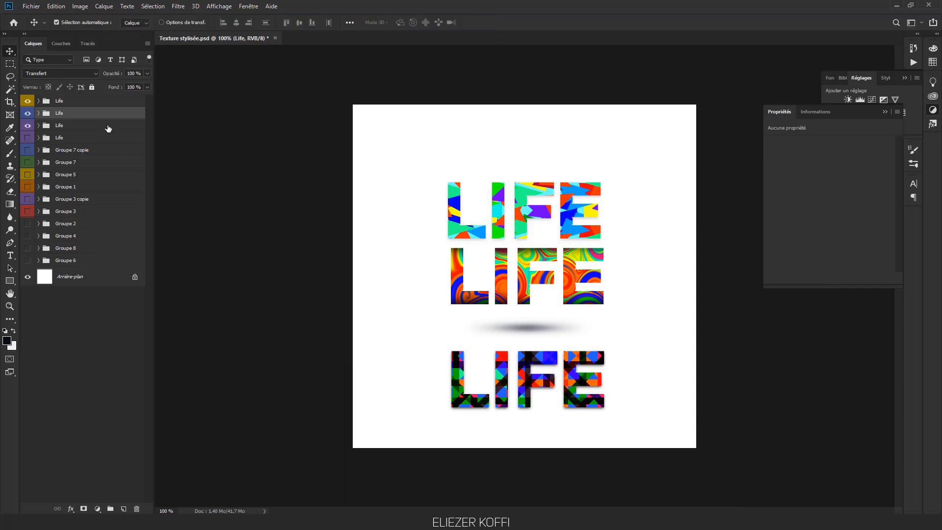
- Make the lower purple Life group visible and shift the blue Life group slightly right and up, to about X 398 px
{"action": "left_click", "coordinate": [27, 125]}
{"action": "left_click", "coordinate": [27, 137]}
{"action": "left_click_drag", "start_coordinate": [523, 310], "coordinate": [519, 311]}
{"action": "key", "text": "ctrl+t"}
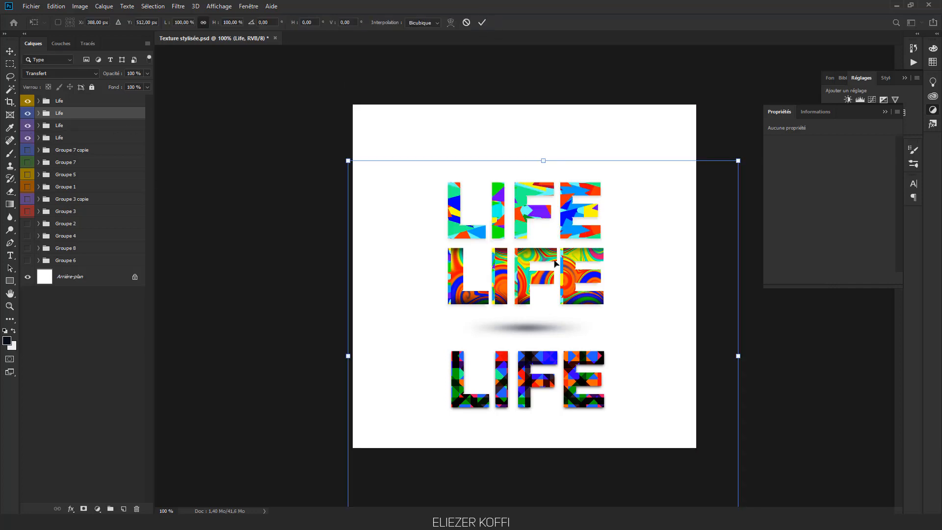
{"action": "mouse_move", "coordinate": [541, 262]}
{"action": "left_mouse_down"}
{"action": "mouse_move", "coordinate": [544, 164]}
{"action": "mouse_move", "coordinate": [546, 259]}
{"action": "left_mouse_up"}
{"action": "left_click", "coordinate": [481, 23]}
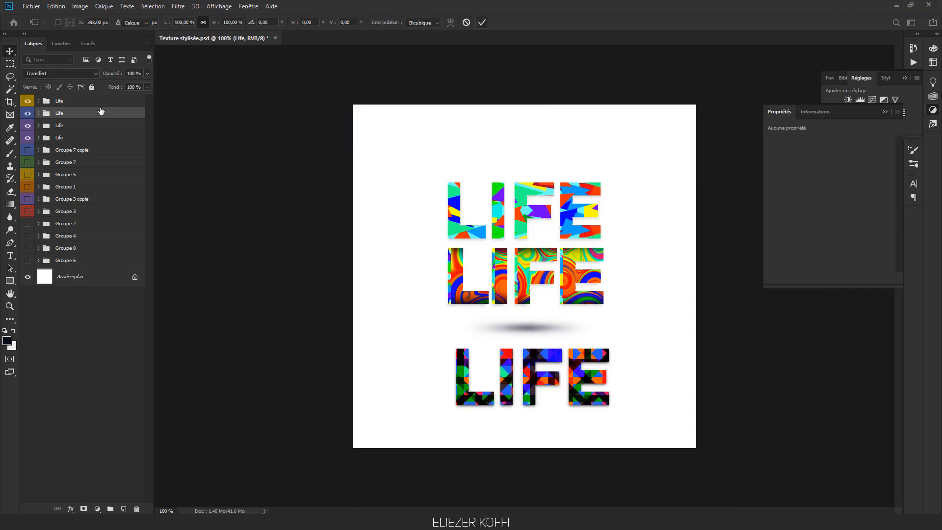
- Hide and show the Life groups one at a time to identify which LIFE text each contains
{"action": "left_click", "coordinate": [56, 125]}
{"action": "left_click", "coordinate": [27, 125]}
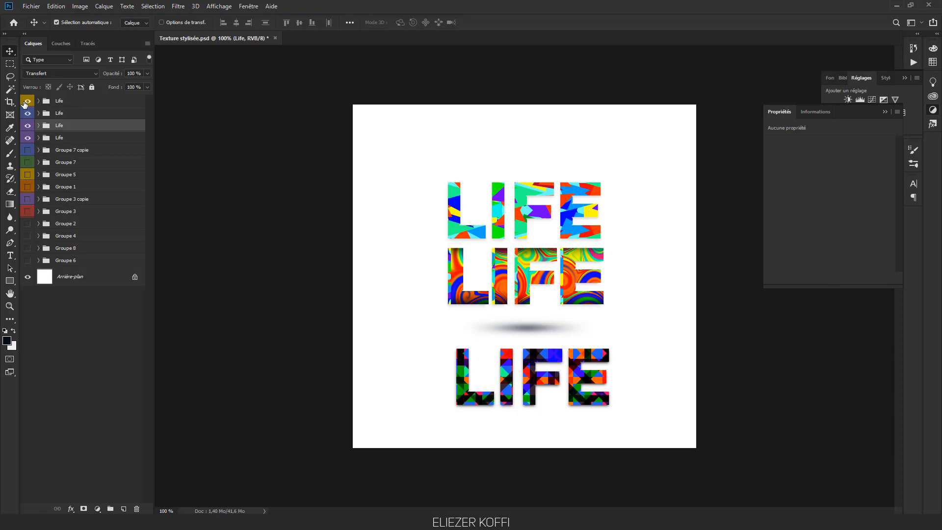
{"action": "left_click", "coordinate": [28, 100]}
{"action": "left_click", "coordinate": [28, 101]}
{"action": "left_click", "coordinate": [28, 113]}
{"action": "left_click", "coordinate": [28, 113]}
{"action": "left_click", "coordinate": [28, 138]}
{"action": "left_click", "coordinate": [28, 138]}
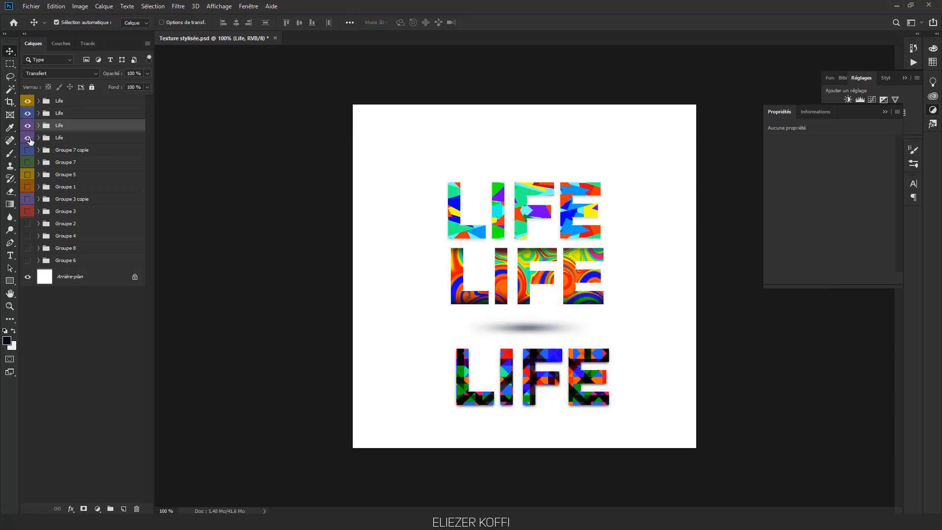
- Move the lower purple Life group above the other LIFE texts near the canvas top, at about X 349.5 px, Y 80.75 px
{"action": "left_click", "coordinate": [87, 140]}
{"action": "key", "text": "ctrl"}
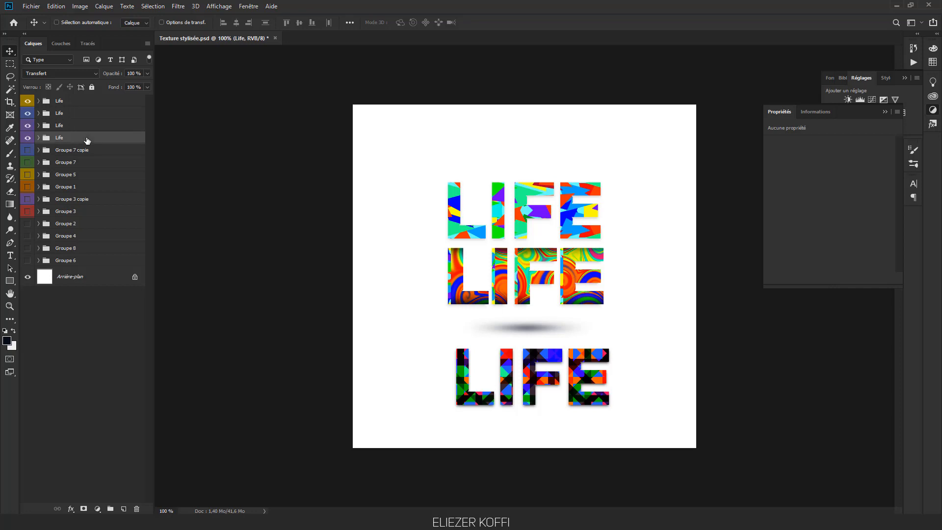
{"action": "key", "text": "ctrl+t"}
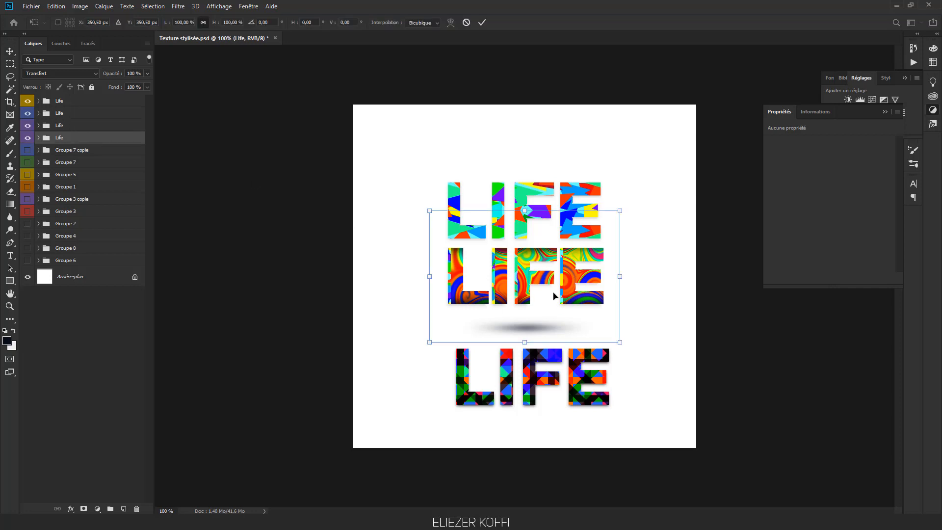
{"action": "left_click_drag", "start_coordinate": [544, 287], "coordinate": [542, 153]}
{"action": "left_click", "coordinate": [482, 22]}
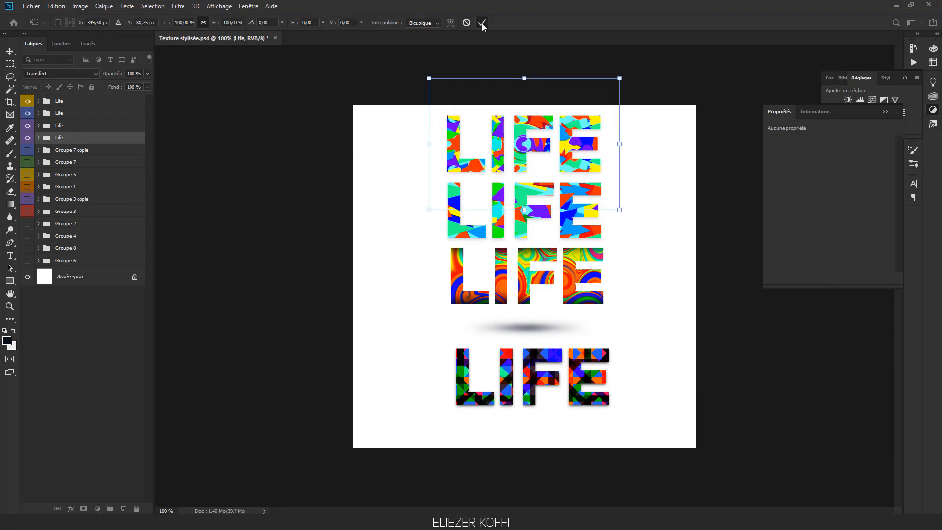